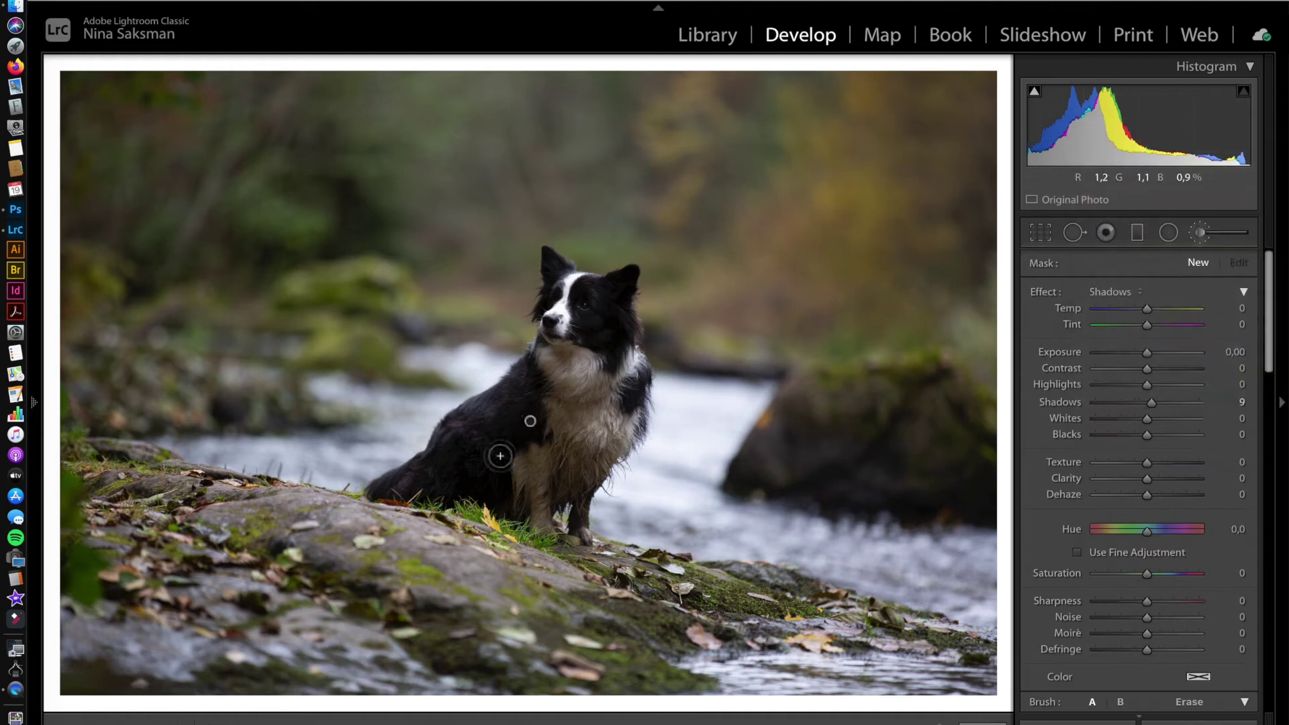
Paint a +12 Shadows brush mask over the dog in the first riverside photo
drag(500, 456, 450, 467)
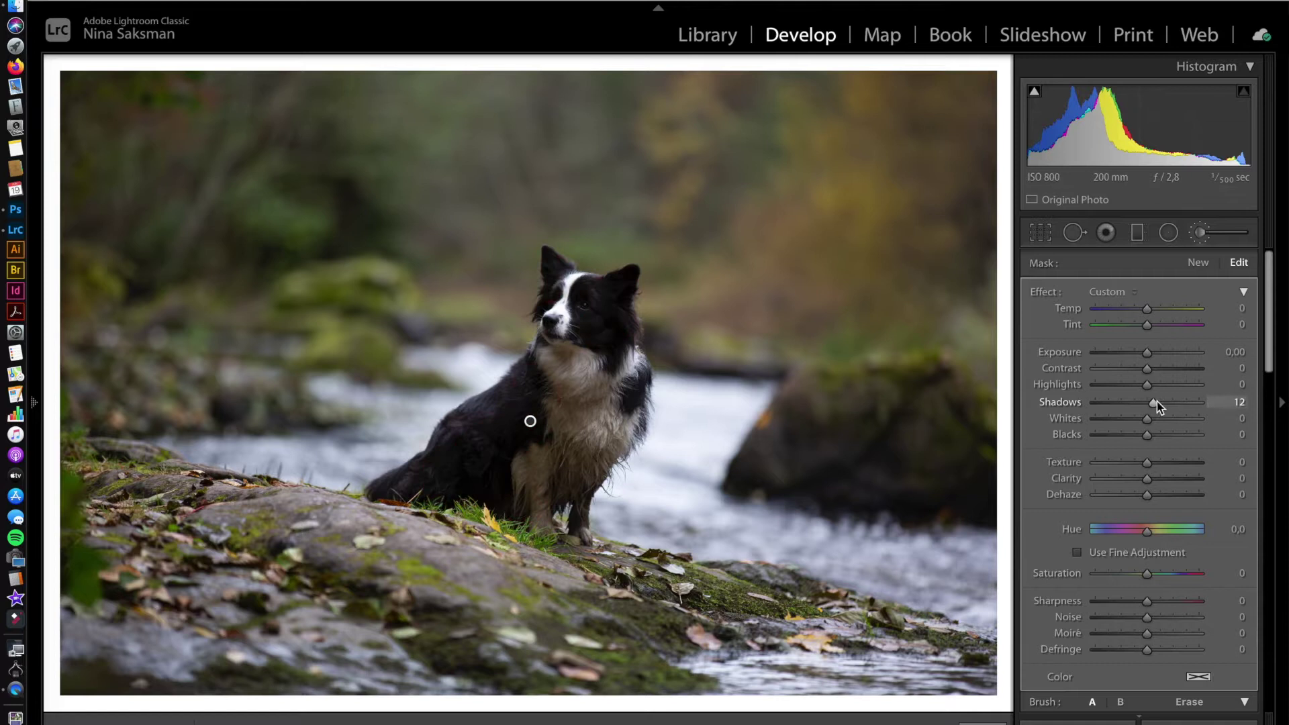
key(k)
click(1050, 232)
Crop the second photo, raise its Shadows to +20, and bring up the Edit In menu
drag(81, 679, 125, 689)
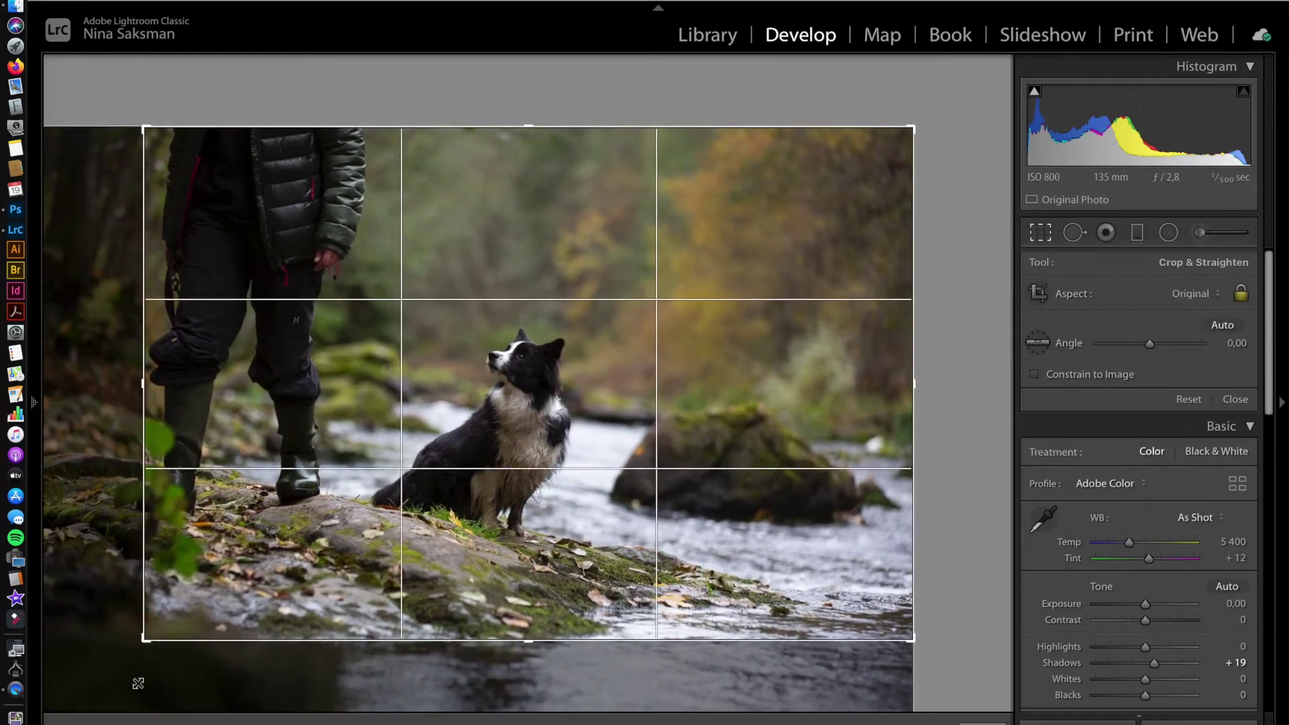
key(Return)
drag(1154, 498, 1155, 499)
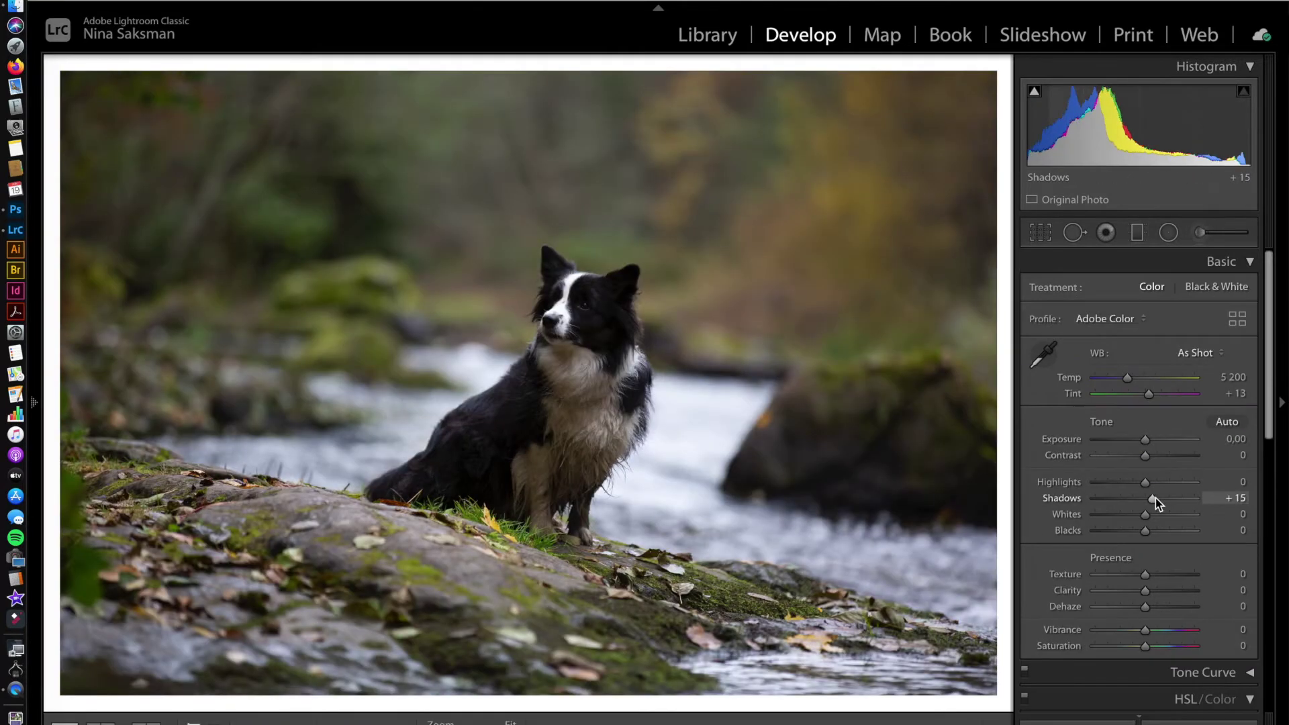
right_click(144, 216)
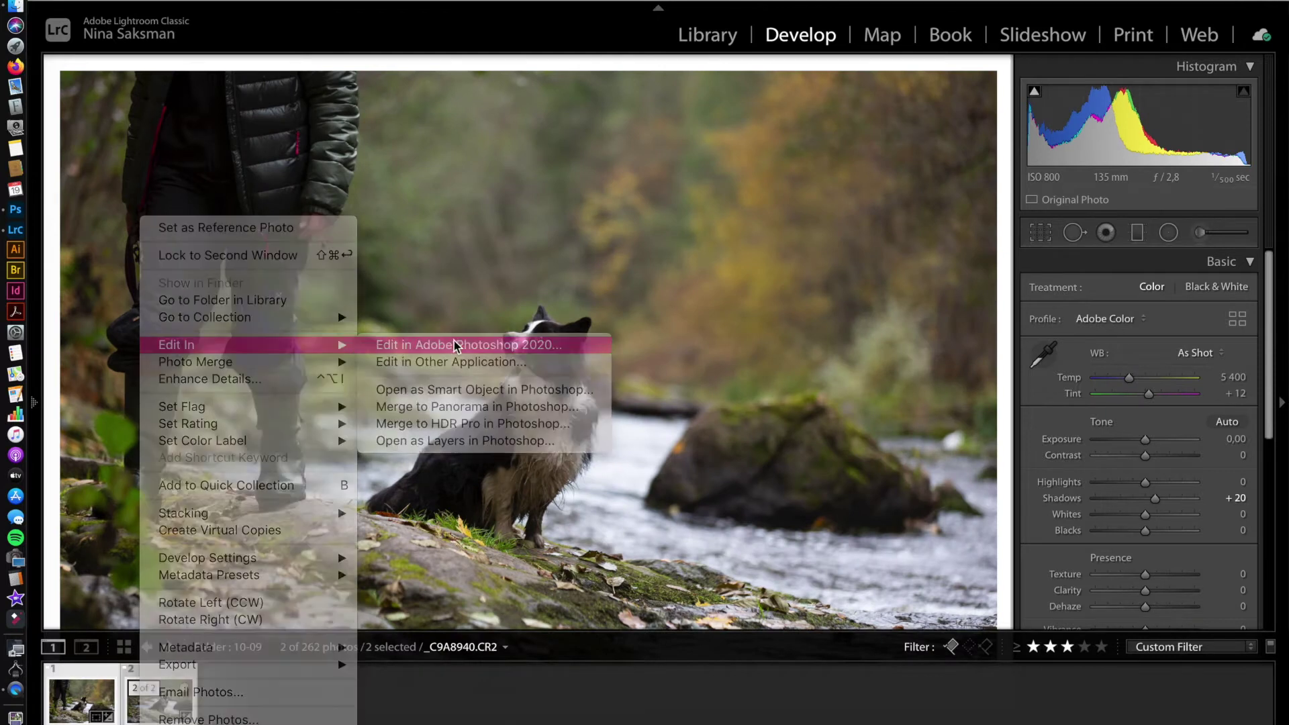
Open both photos in Photoshop and paste _C9A8938 onto _C9A8940 as a new layer
click(456, 343)
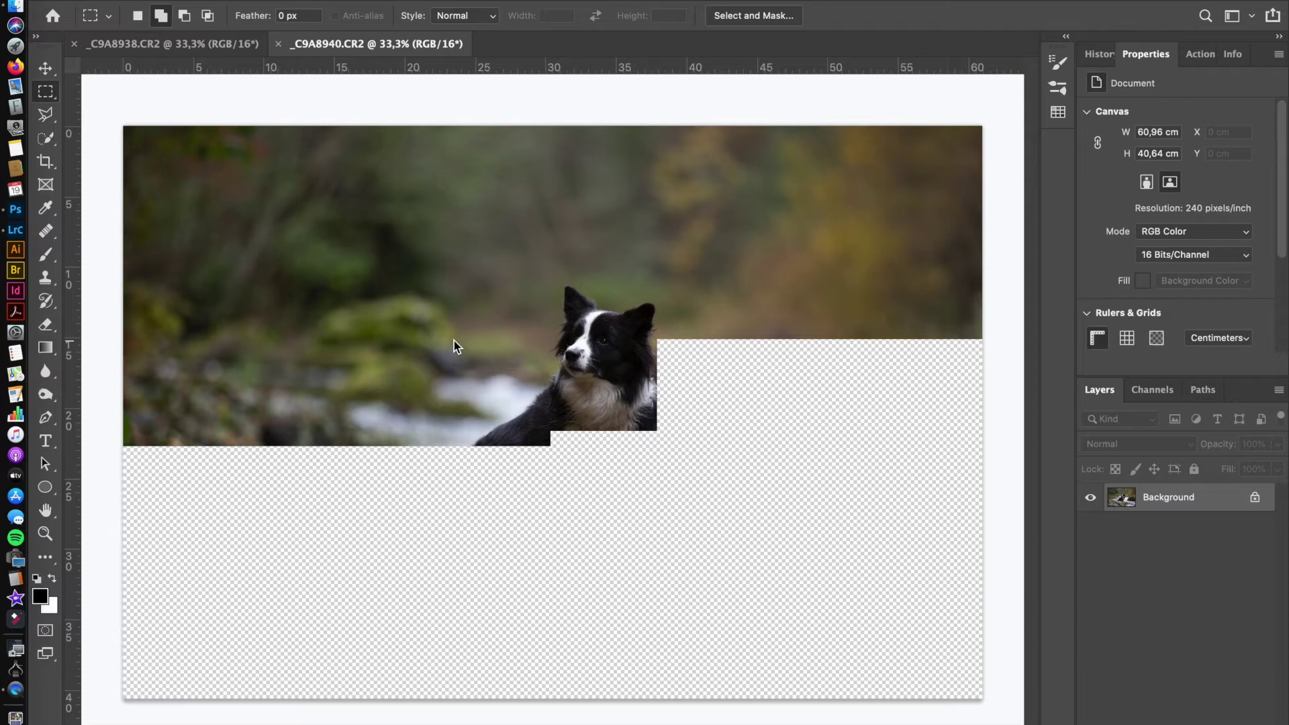
click(229, 45)
key(ctrl+a)
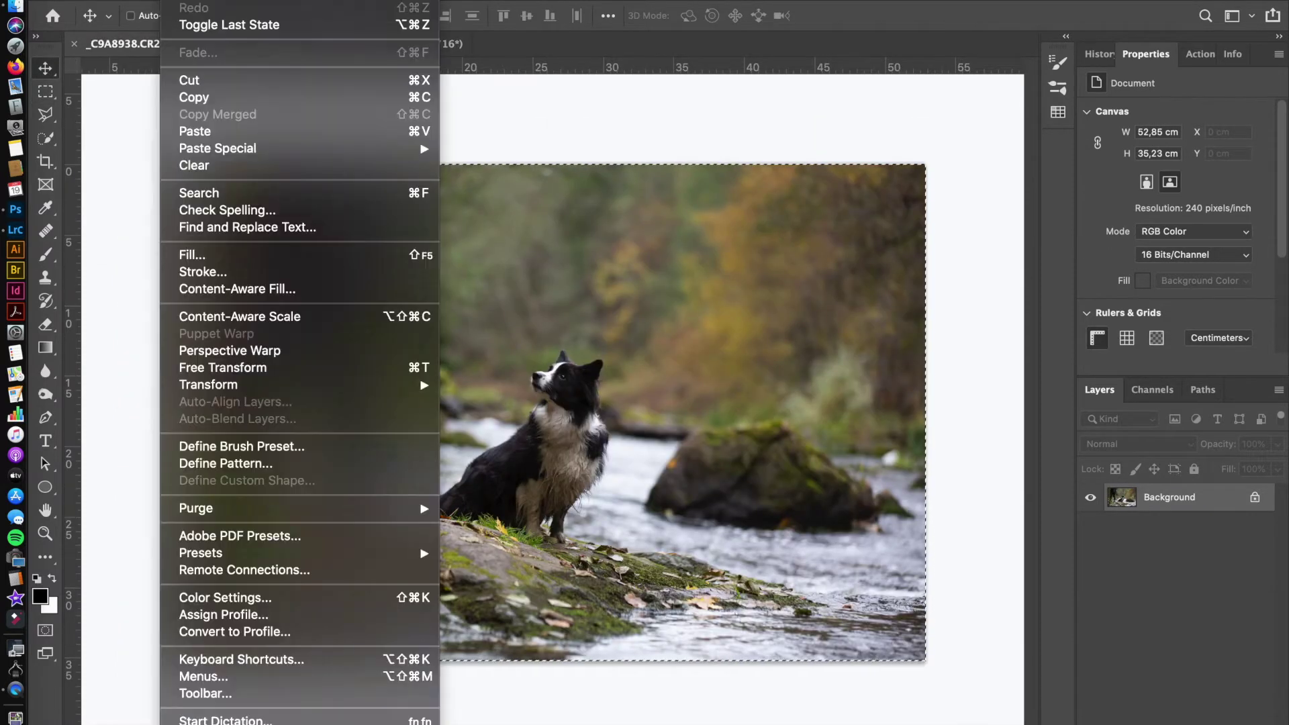
click(188, 98)
click(336, 42)
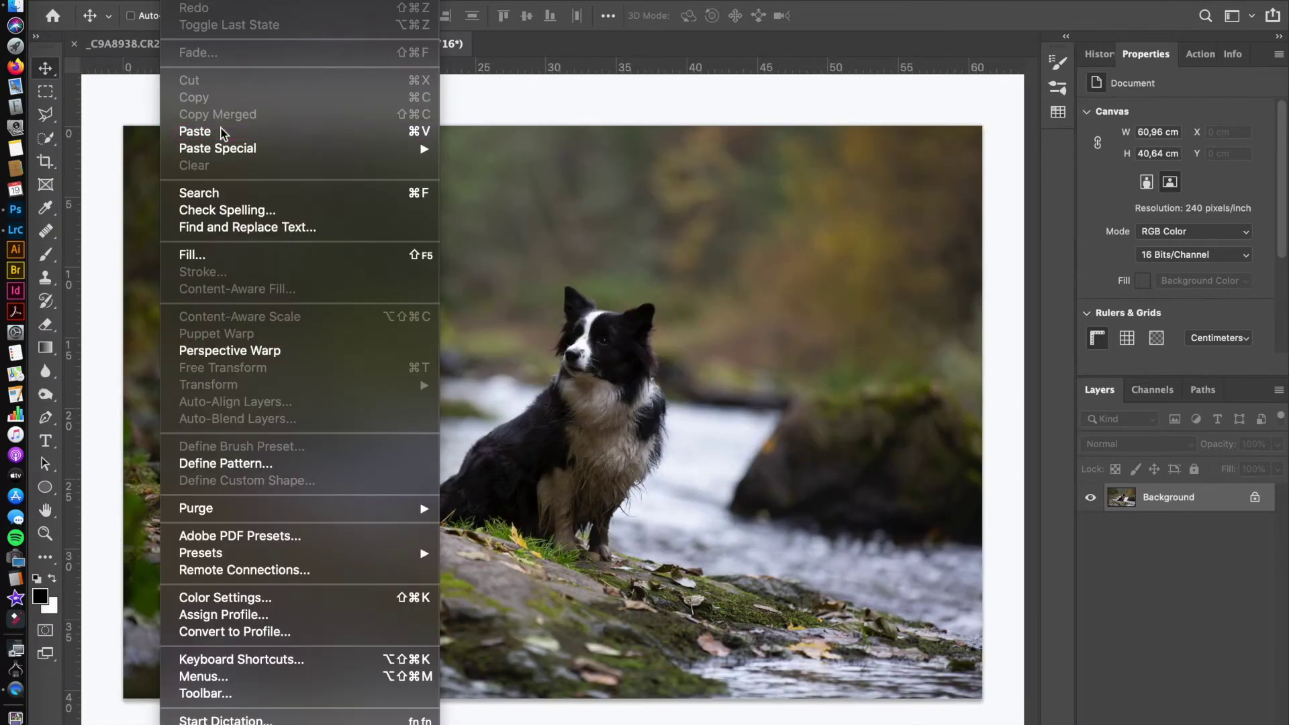
click(222, 129)
Select both layers and run Auto-Align Layers with Auto projection
click(1255, 525)
shift+click(1217, 503)
click(168, 0)
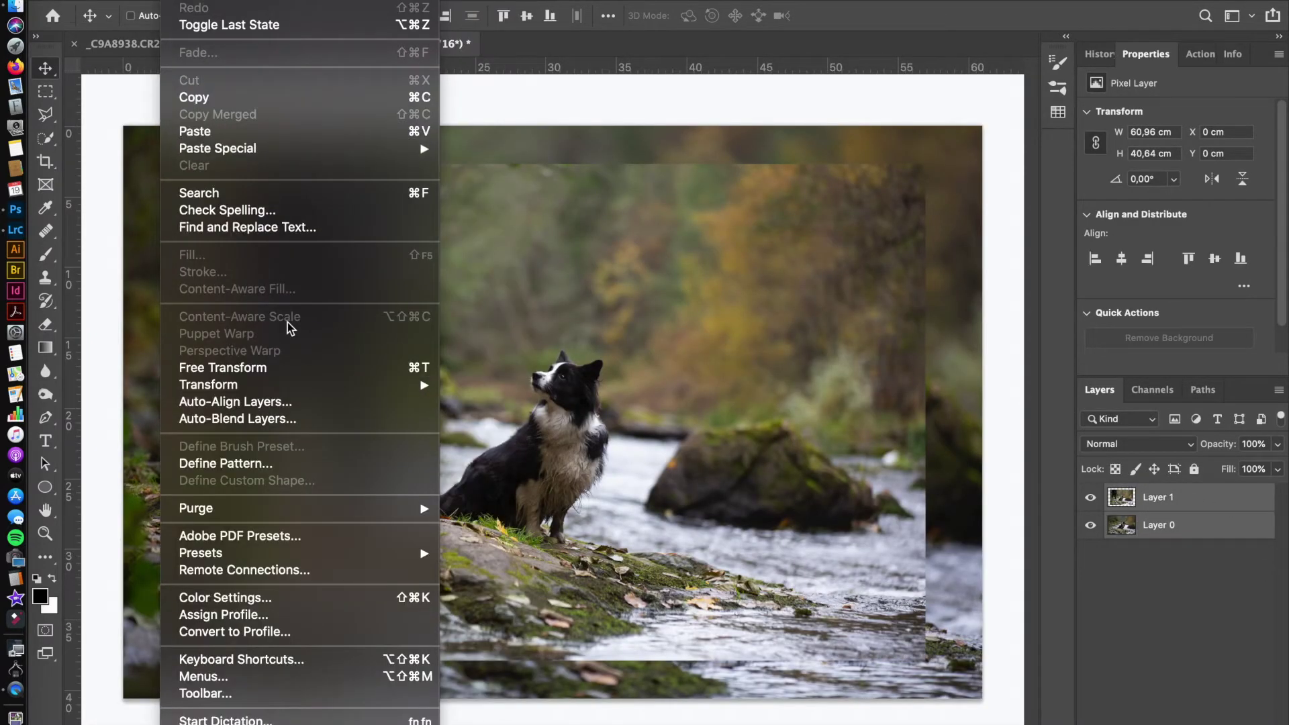
click(300, 405)
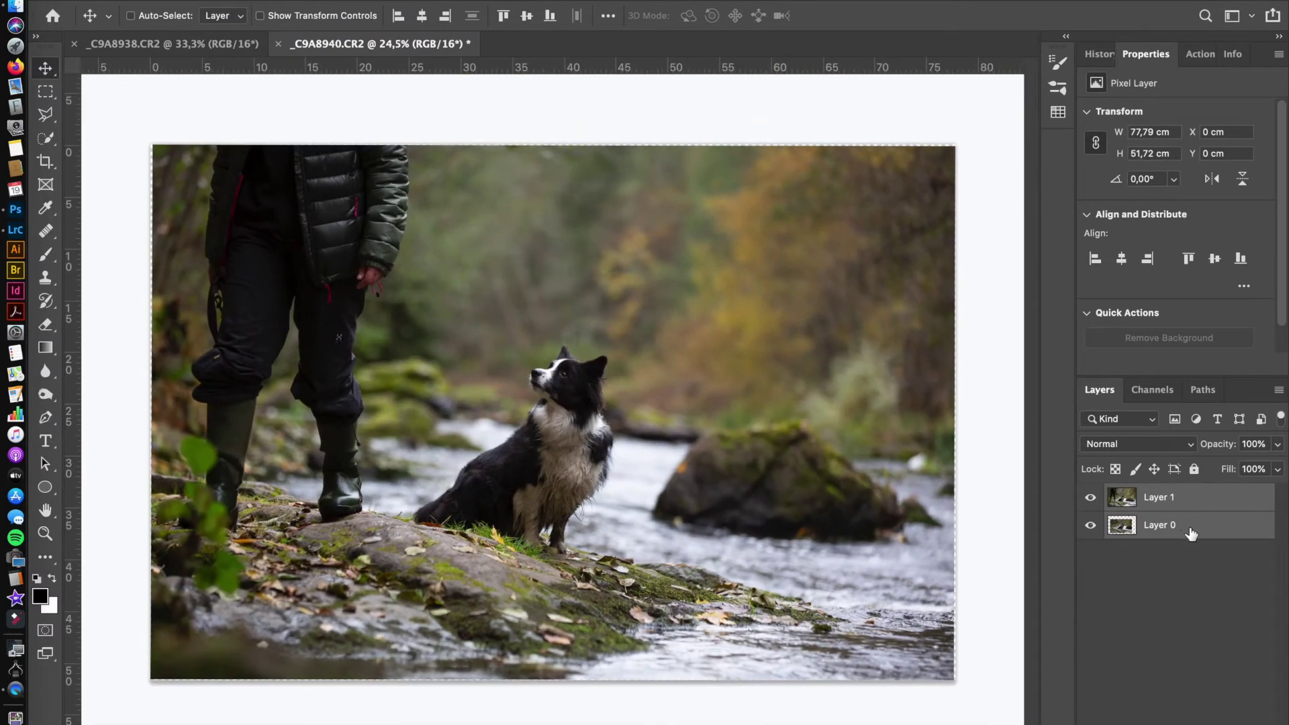
click(1188, 529)
Check the alignment by toggling Layer 1, then add a layer mask to it
click(1093, 499)
click(1109, 498)
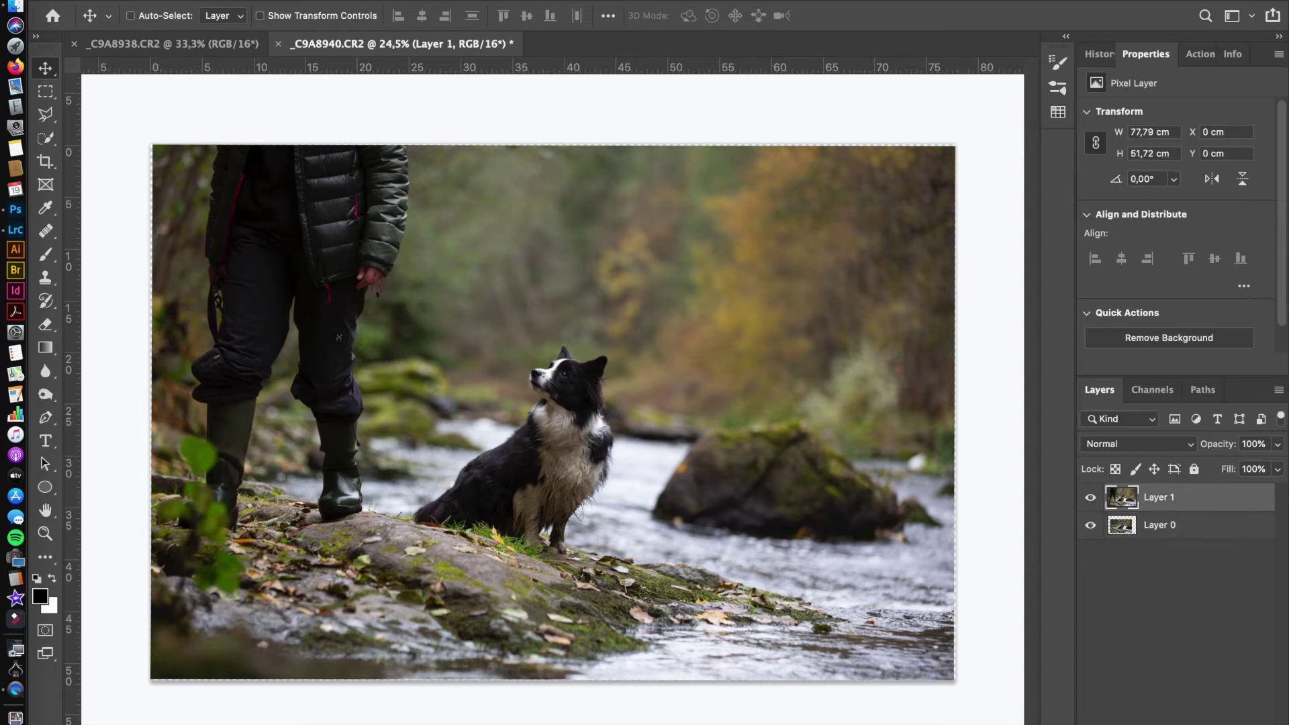
click(1157, 681)
Paint black on Layer 1's mask to hide the person's legs, comparing with Layer 1 hidden
key(b)
mouse_move(201, 221)
mouse_down()
mouse_move(281, 178)
mouse_move(323, 350)
mouse_up()
drag(269, 316, 338, 465)
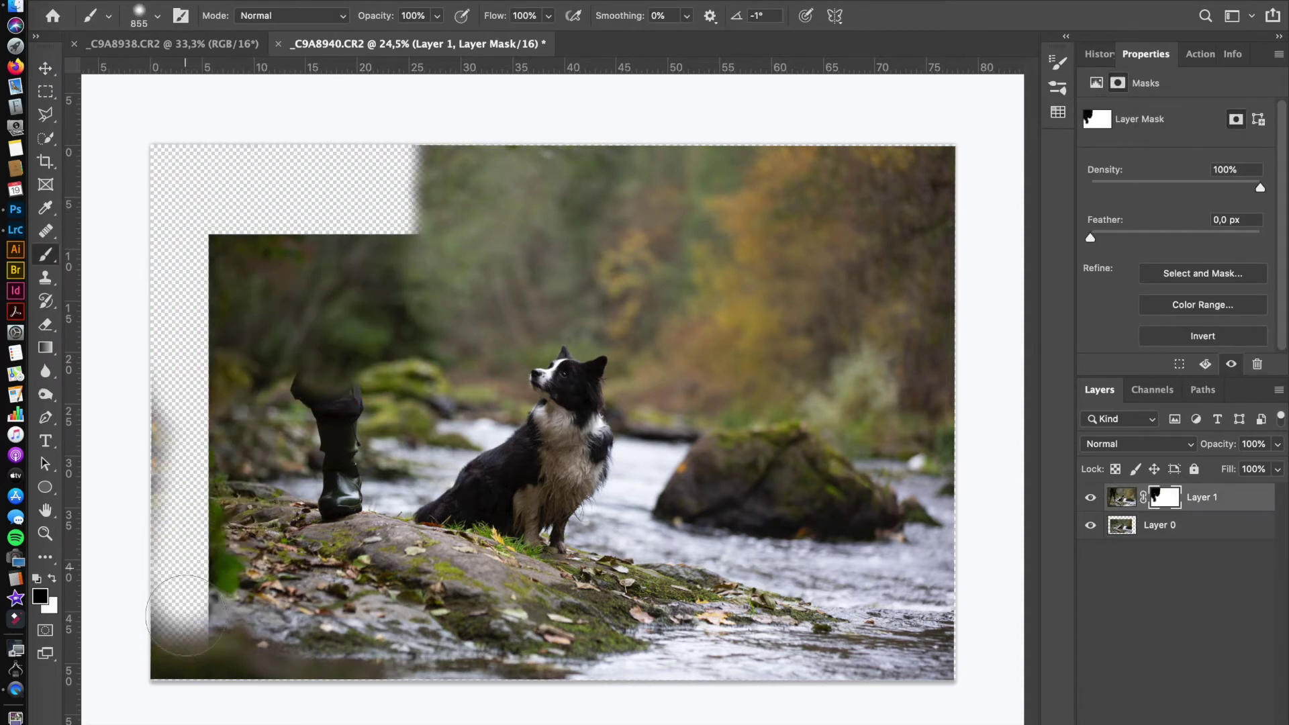
scroll(329, 376, up, 3)
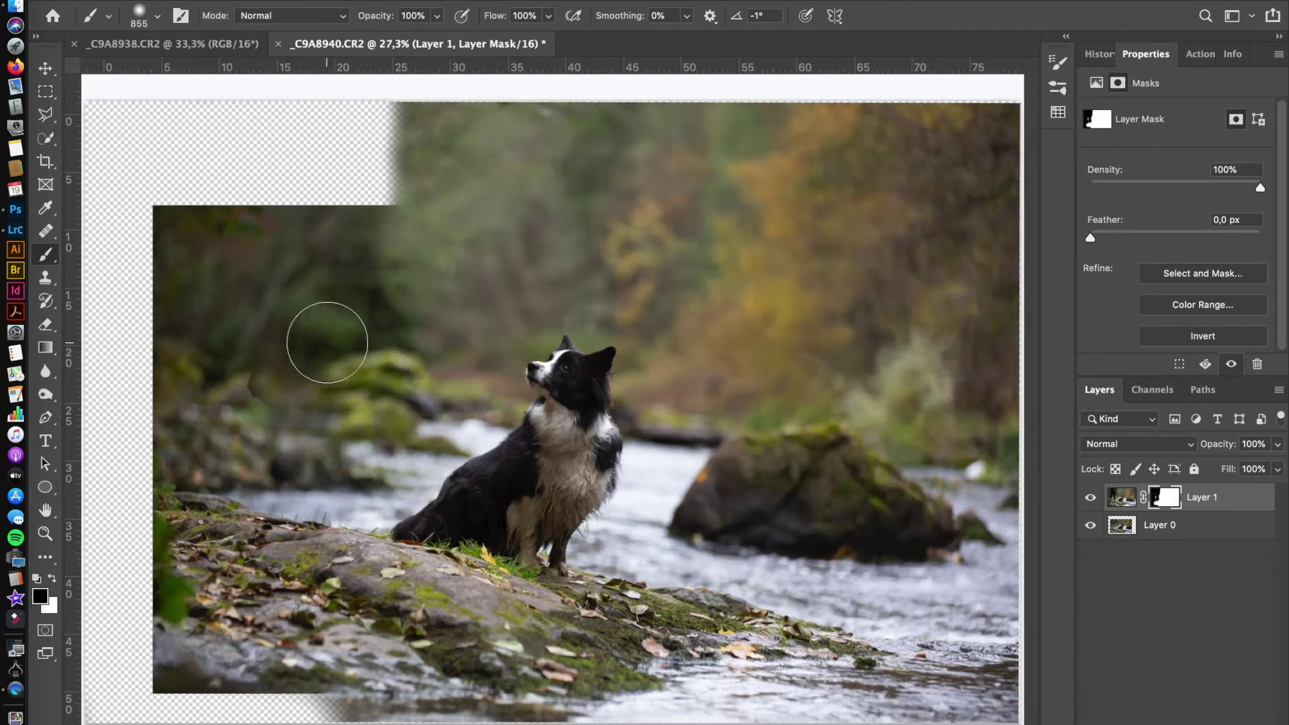
drag(325, 340, 336, 331)
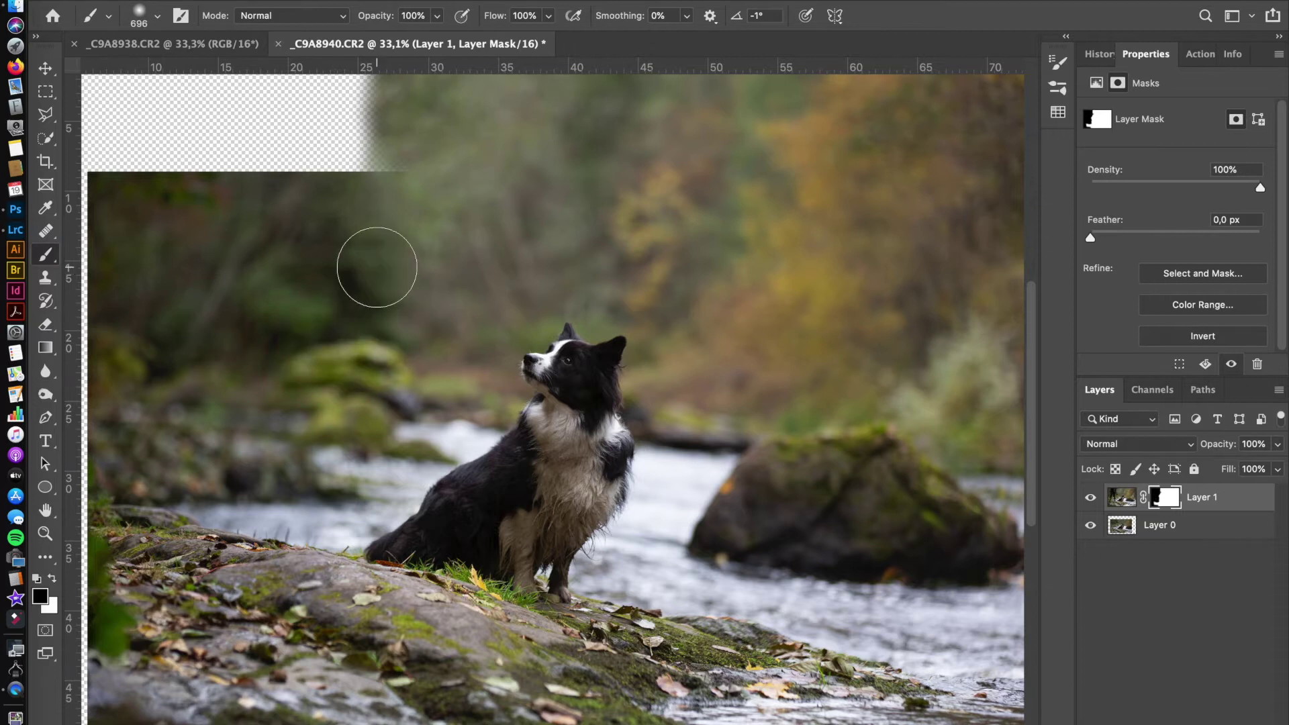
key(bracketright)
key(bracketright)
key(bracketright)
scroll(168, 403, down, 3)
click(1099, 54)
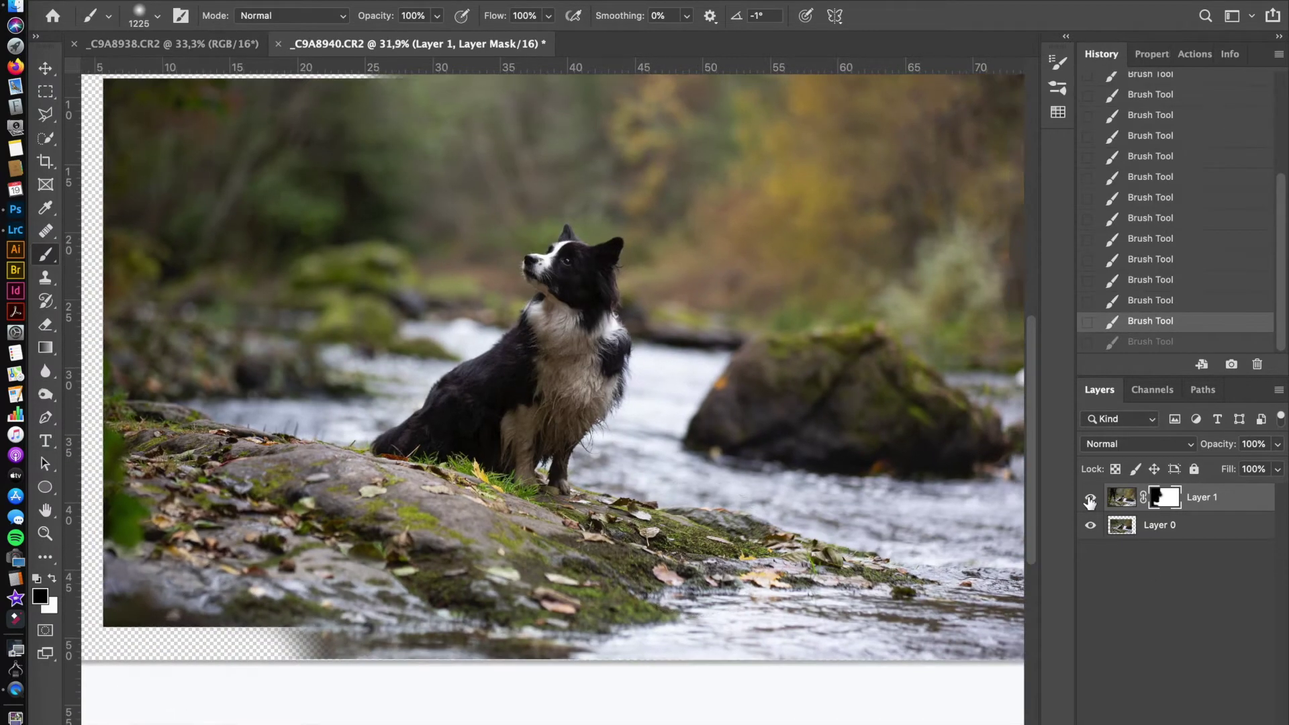
click(1090, 497)
click(1090, 497)
scroll(216, 117, down, 2)
Frame a crop by pulling the top-left and bottom-right corners inward
key(v)
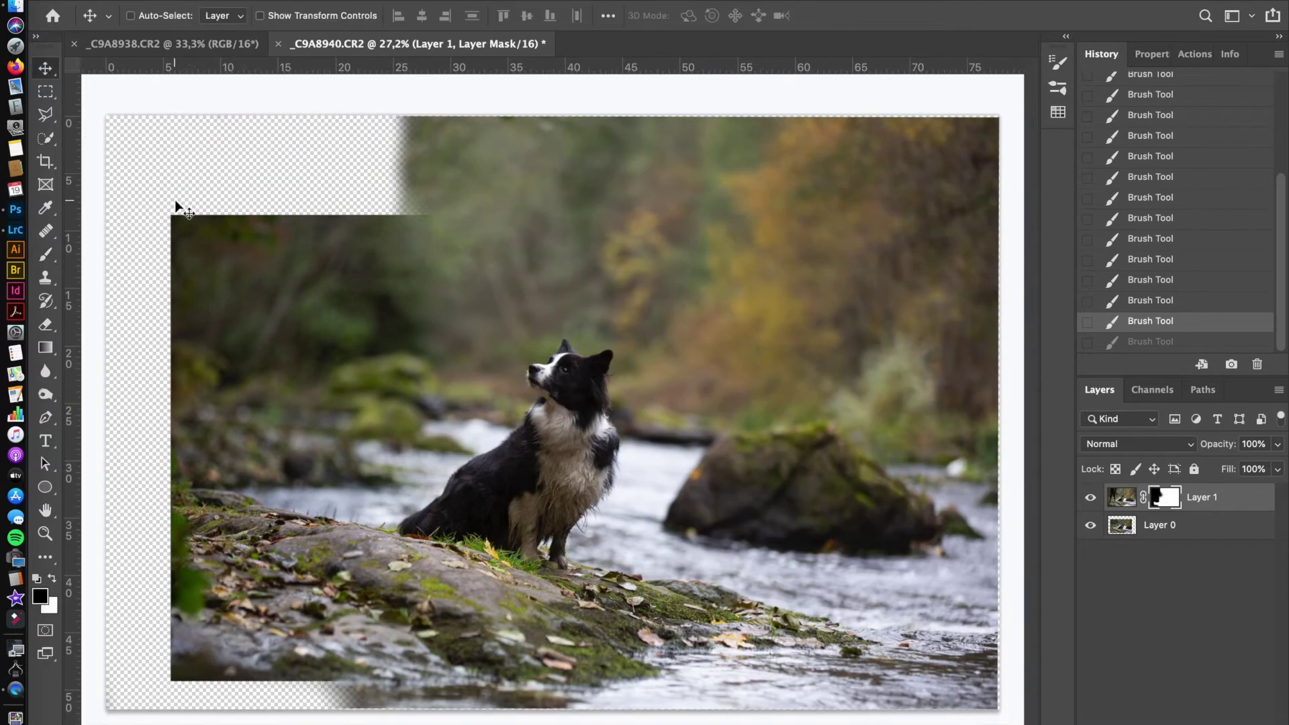
key(c)
drag(112, 115, 137, 144)
drag(964, 682, 954, 671)
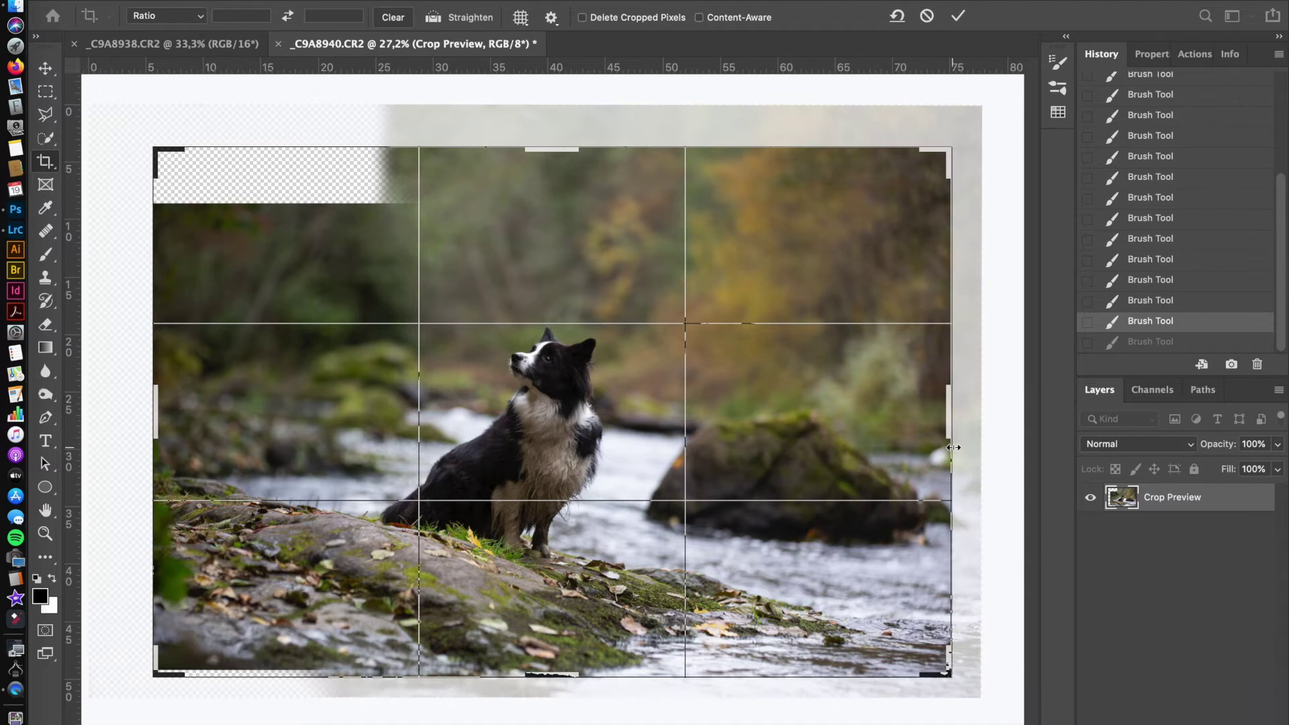
Apply the crop and paste a copied top background strip as a new layer
key(Return)
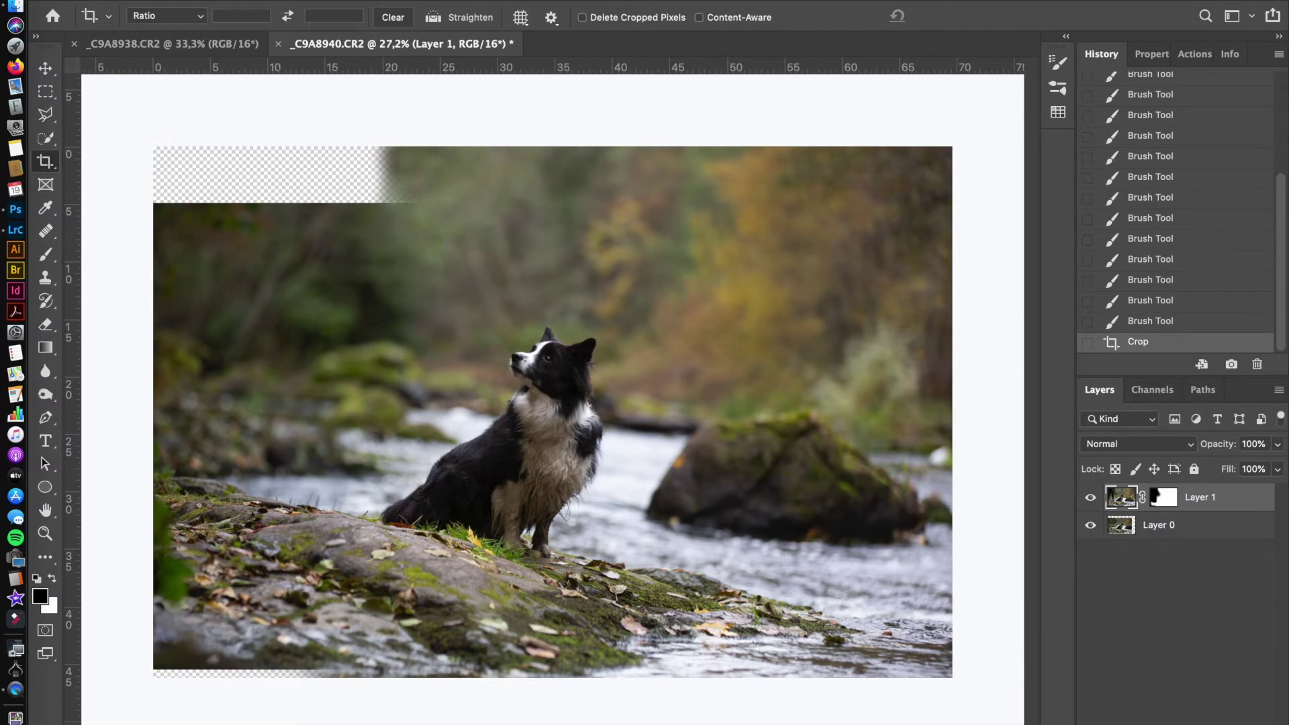
click(45, 92)
drag(431, 145, 728, 200)
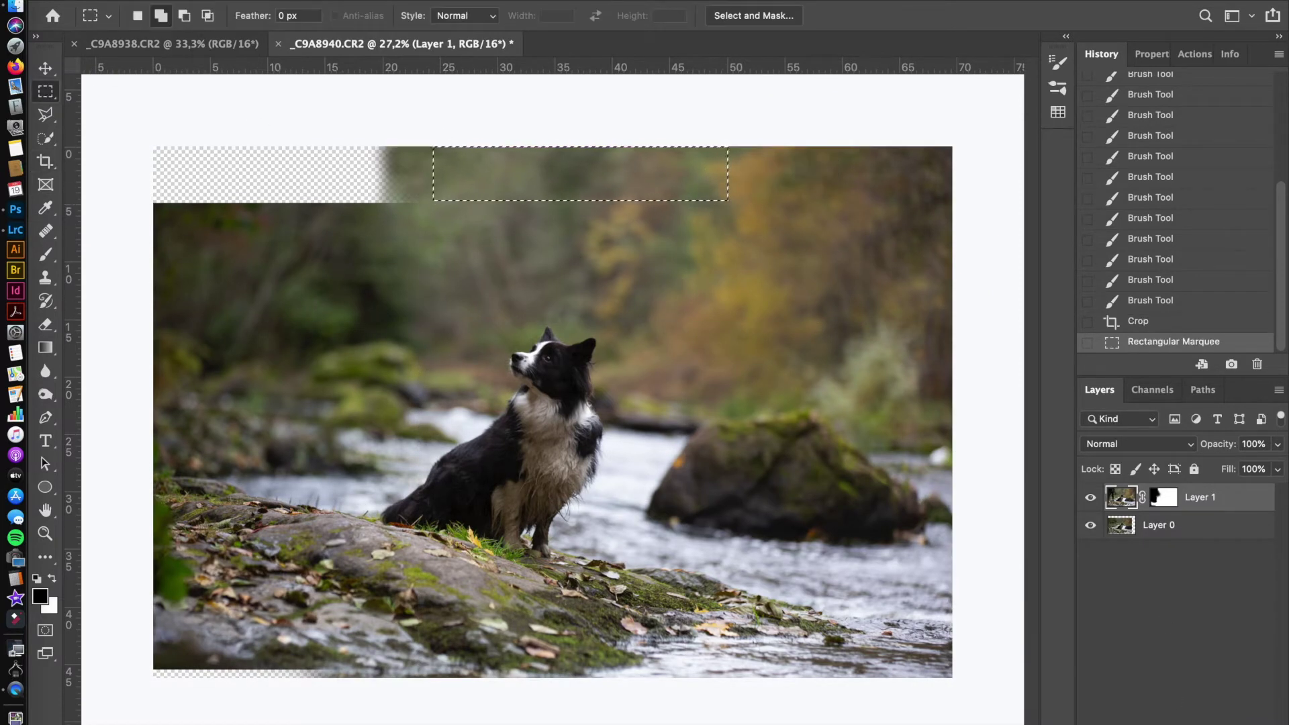
click(180, 7)
click(212, 98)
click(180, 7)
click(208, 131)
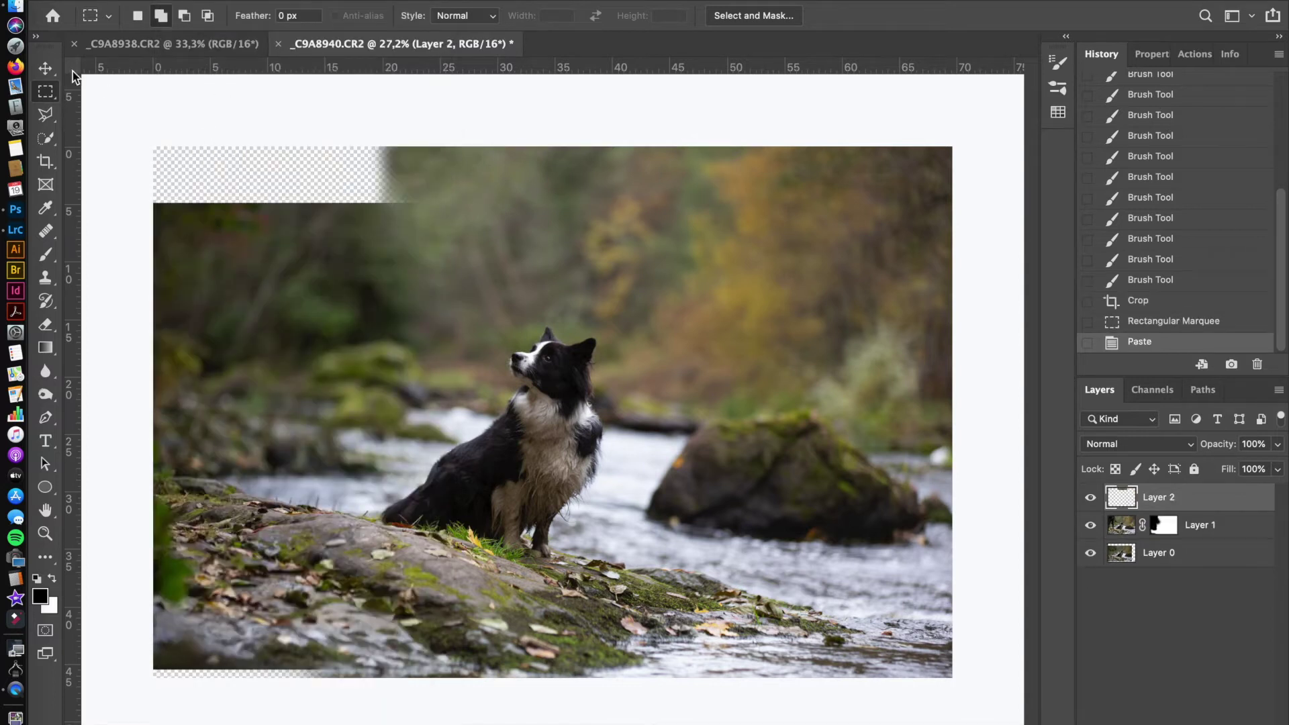
Free Transform the pasted strip into the empty top-left corner
click(180, 7)
click(470, 412)
drag(582, 176, 295, 173)
key(Return)
Clone Stamp over the top-left seam, raising clone opacity to 100%
key(s)
alt+click(490, 200)
drag(490, 200, 472, 192)
click(440, 165)
click(433, 182)
click(428, 208)
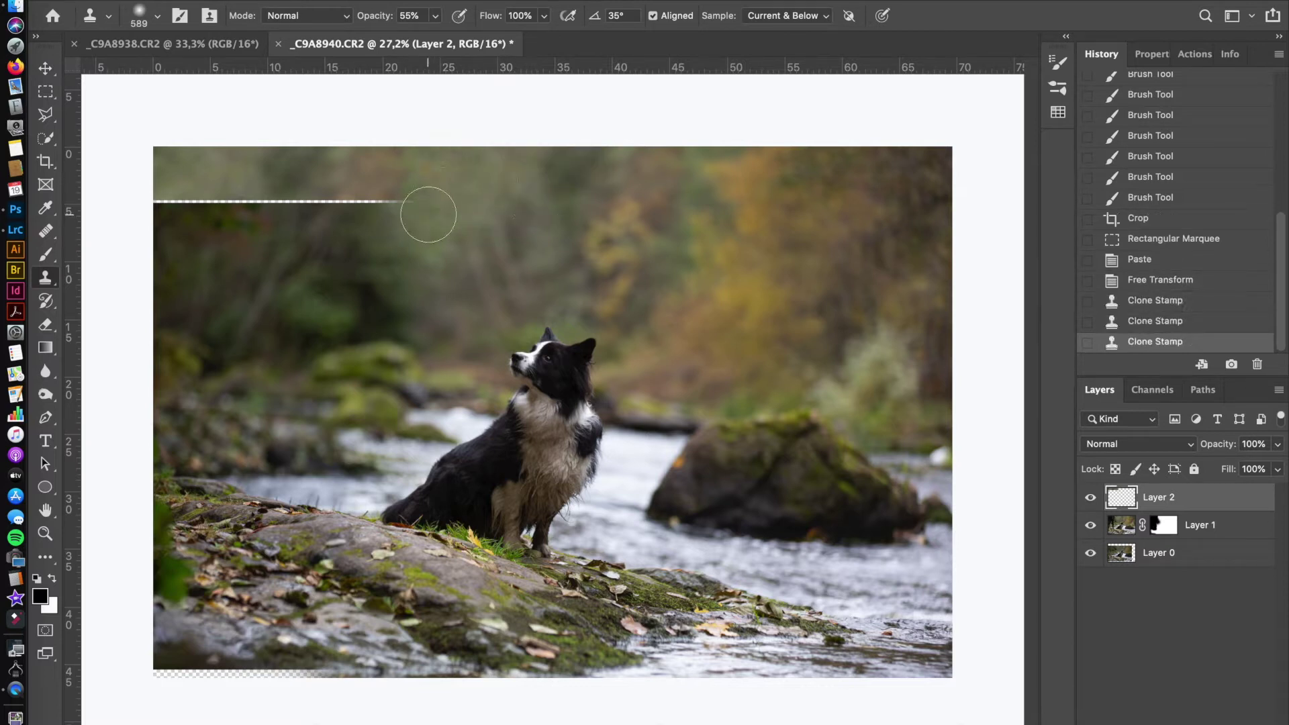
key(0)
Stamp along the seam line out toward the left edge
click(397, 215)
click(452, 176)
click(373, 209)
mouse_move(440, 268)
mouse_down()
mouse_move(417, 269)
mouse_move(397, 241)
mouse_up()
click(377, 201)
click(351, 204)
click(316, 206)
click(297, 209)
click(313, 207)
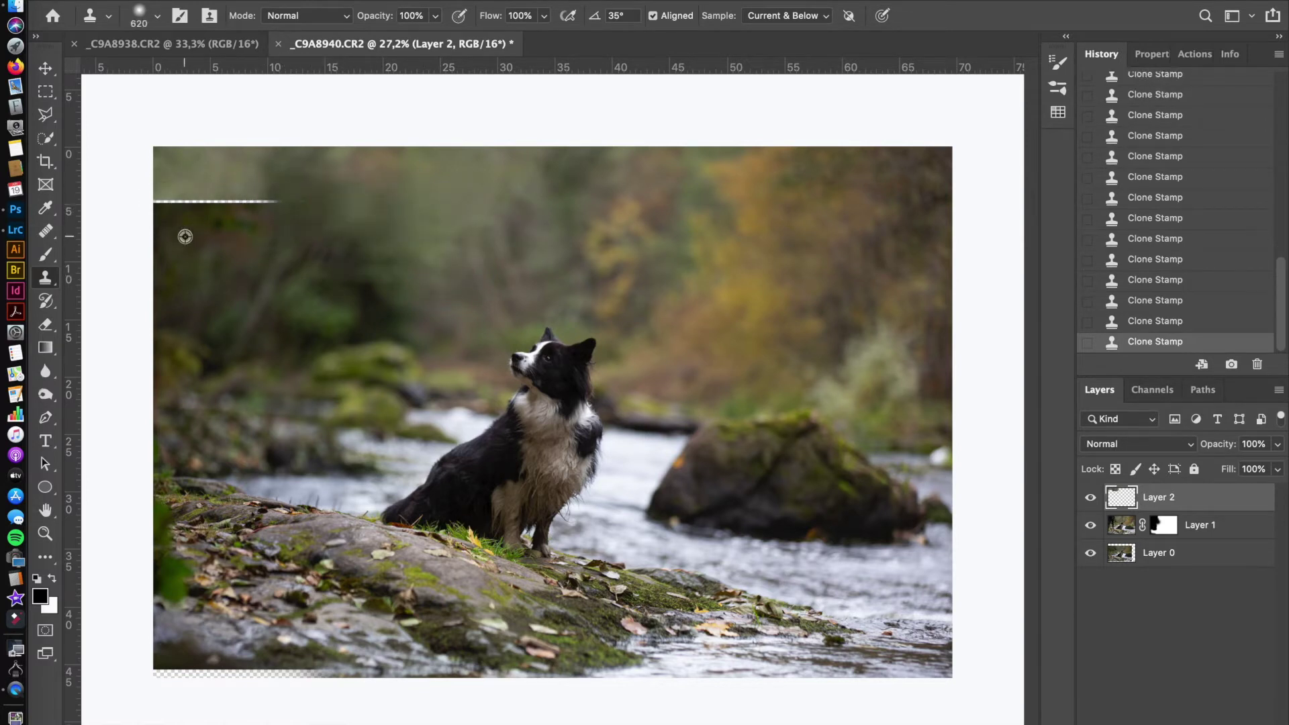
Undo a stray stroke and clone over the remaining transparent line
scroll(181, 208, up, 2)
scroll(196, 259, up, 1)
key(ctrl+z)
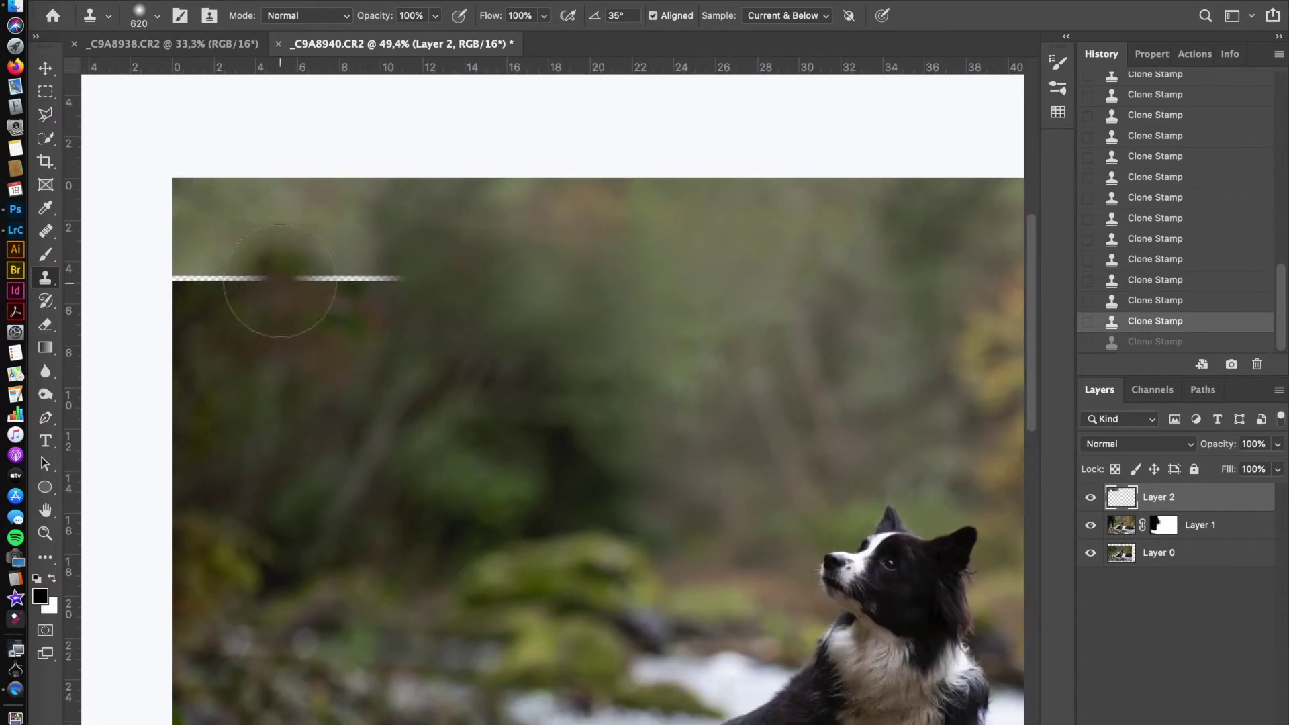
drag(248, 317, 221, 288)
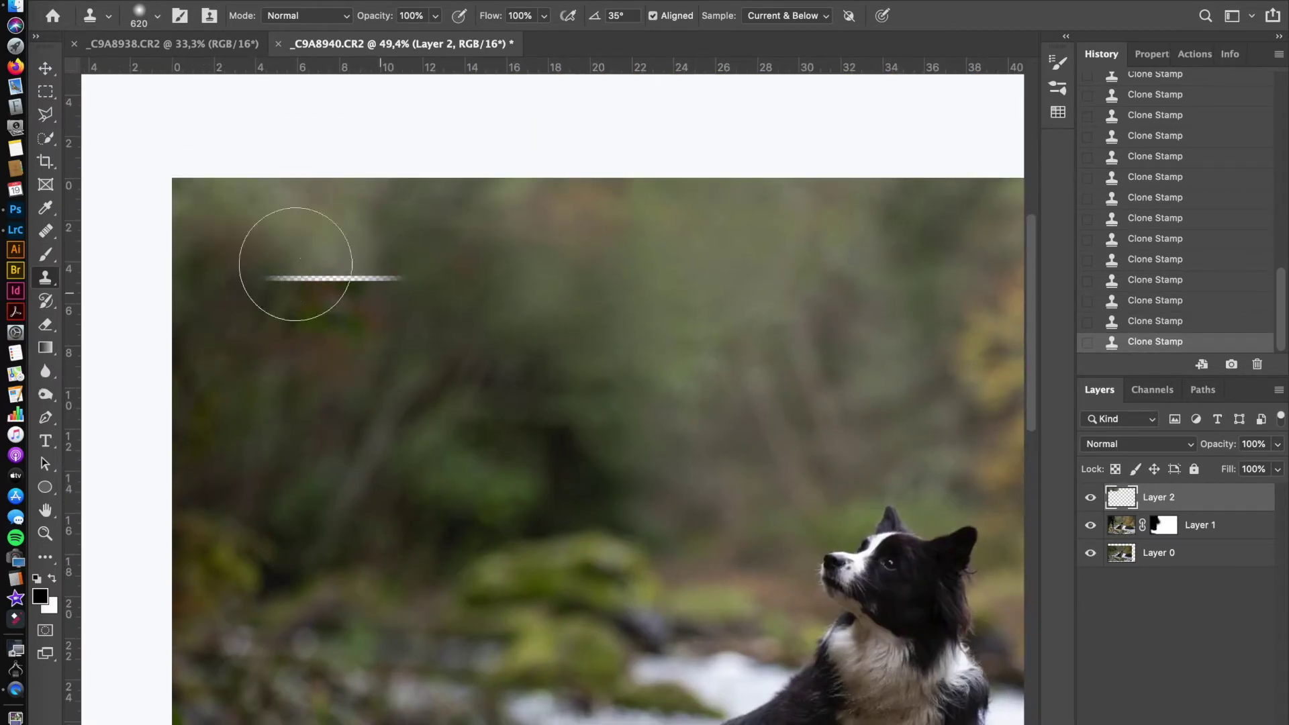
drag(295, 264, 374, 276)
scroll(375, 272, up, 1)
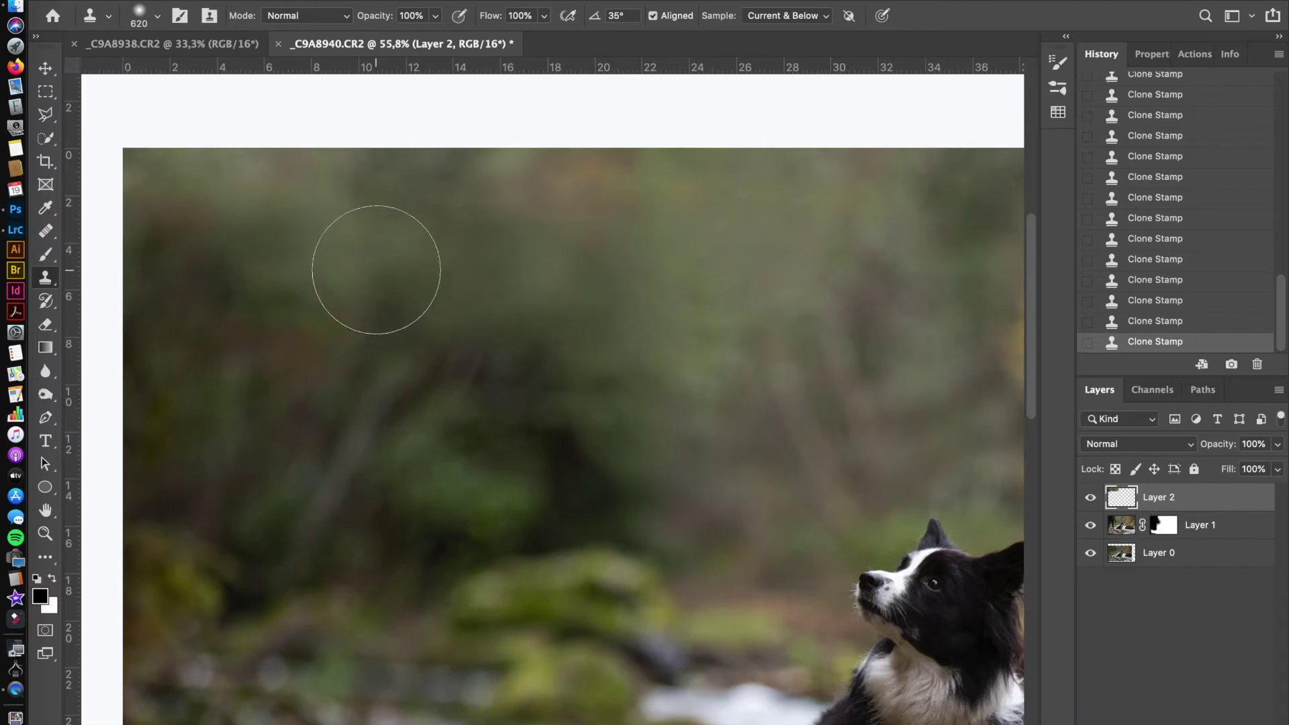
scroll(376, 270, down, 3)
scroll(369, 438, down, 5)
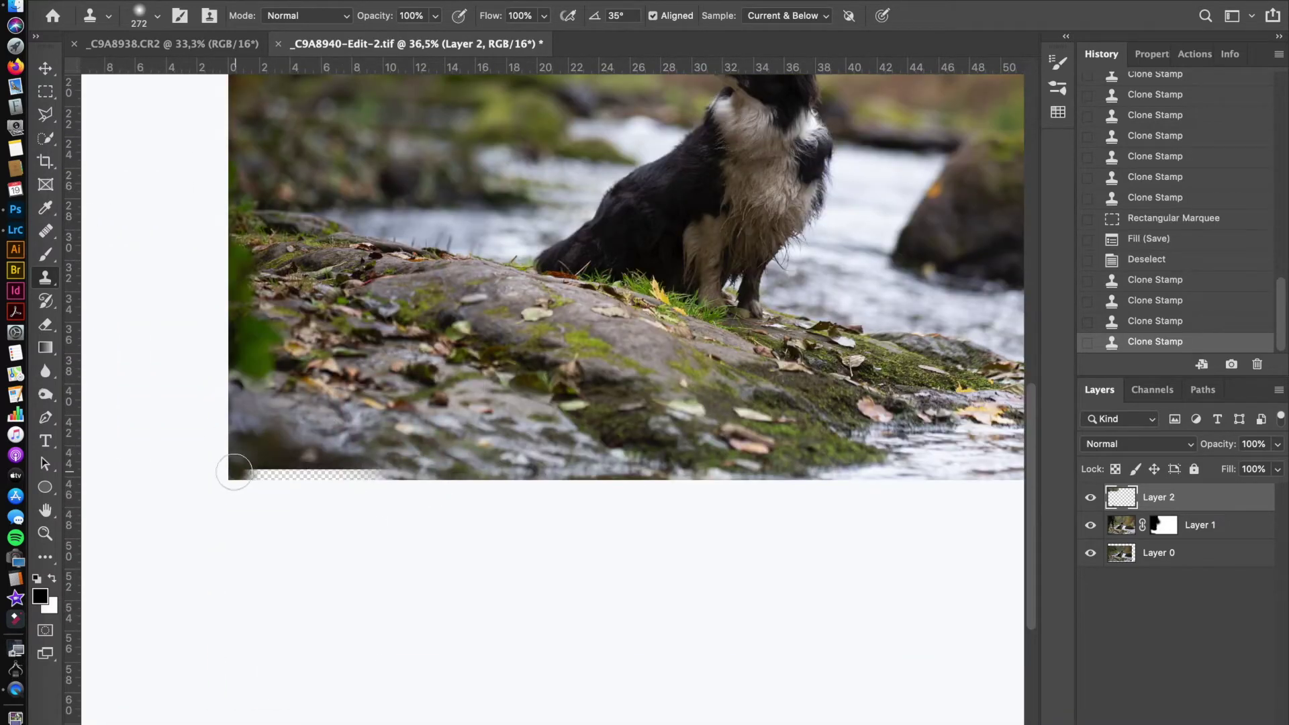
Clone over the transparent strip along the bottom edge and fit the image in view
click(235, 472)
click(255, 470)
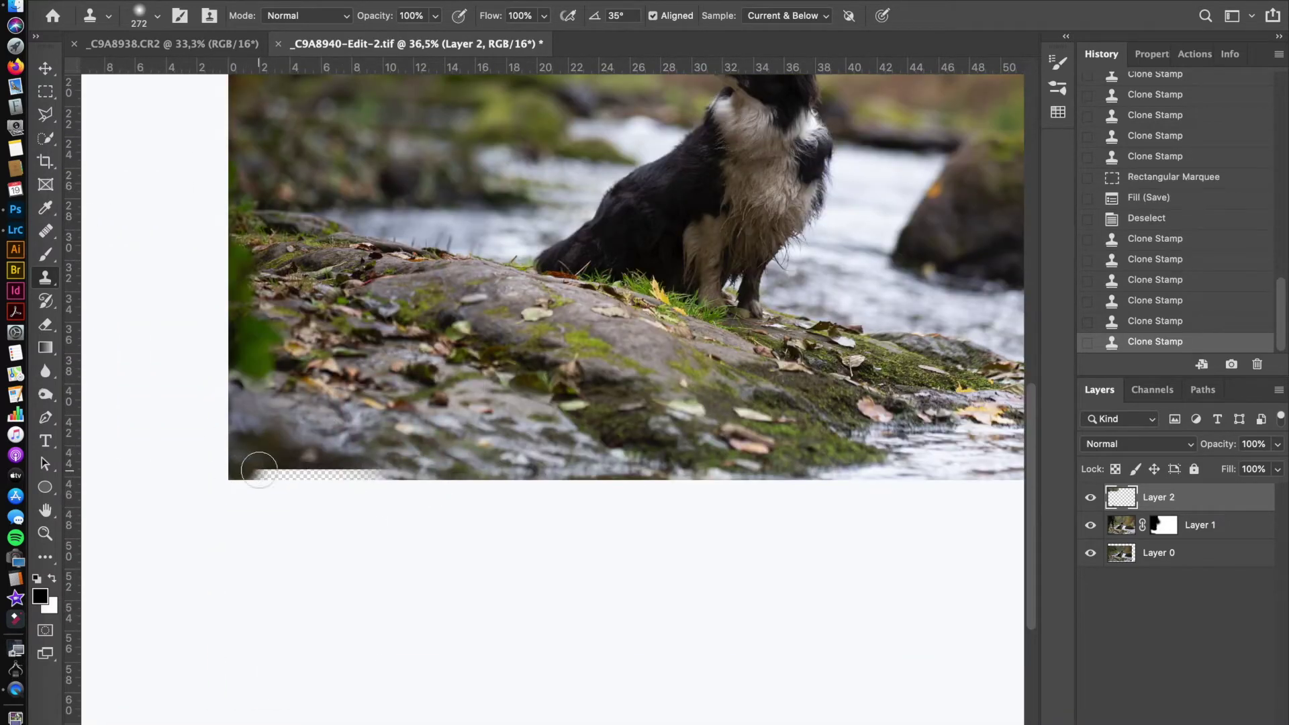
click(302, 481)
click(386, 479)
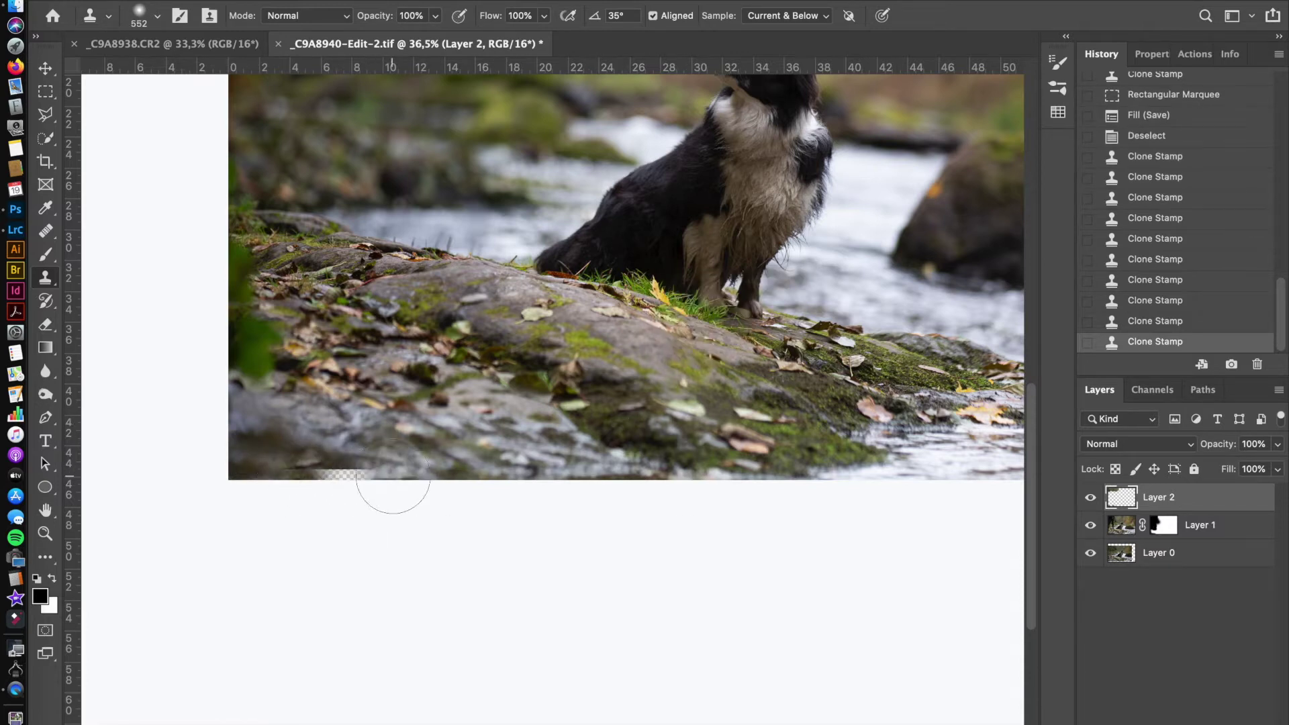
click(343, 474)
click(269, 450)
key(ctrl+0)
click(45, 68)
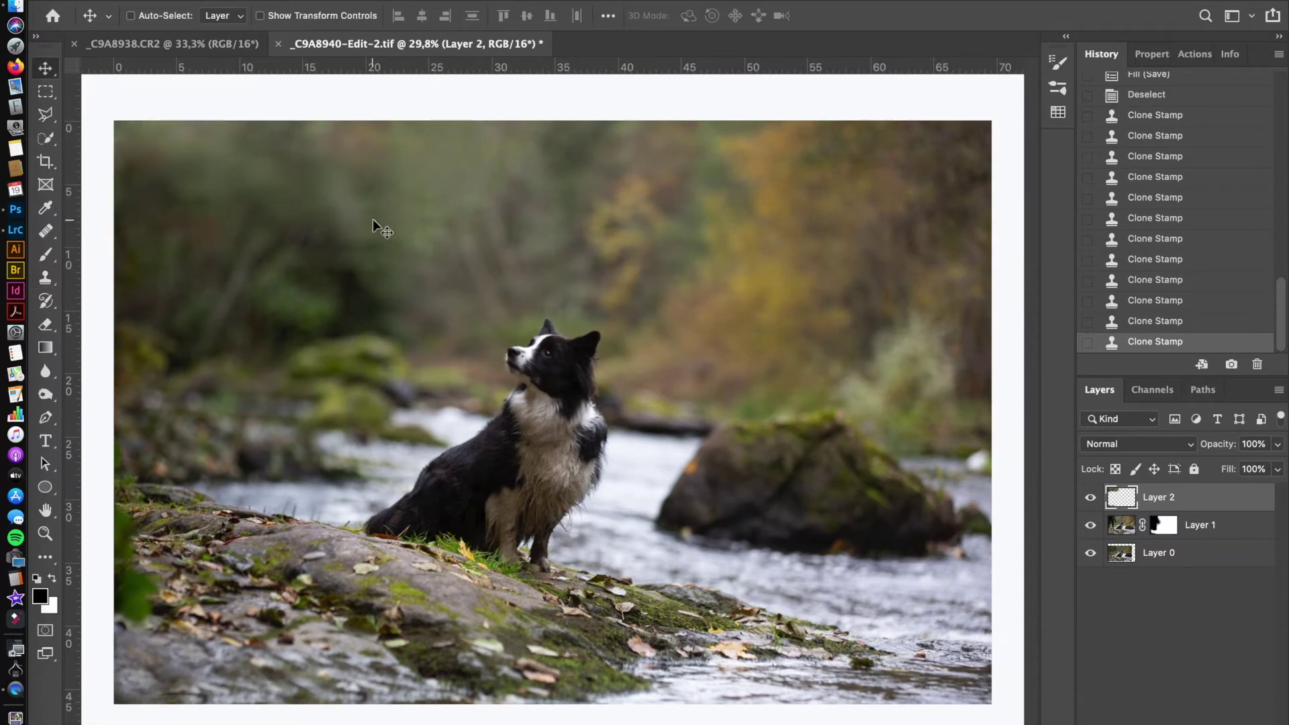
Add a Color Lookup layer with Crisp_Warm.look in Soft Light at 13% opacity
click(1170, 720)
click(1207, 635)
click(1209, 113)
click(1196, 228)
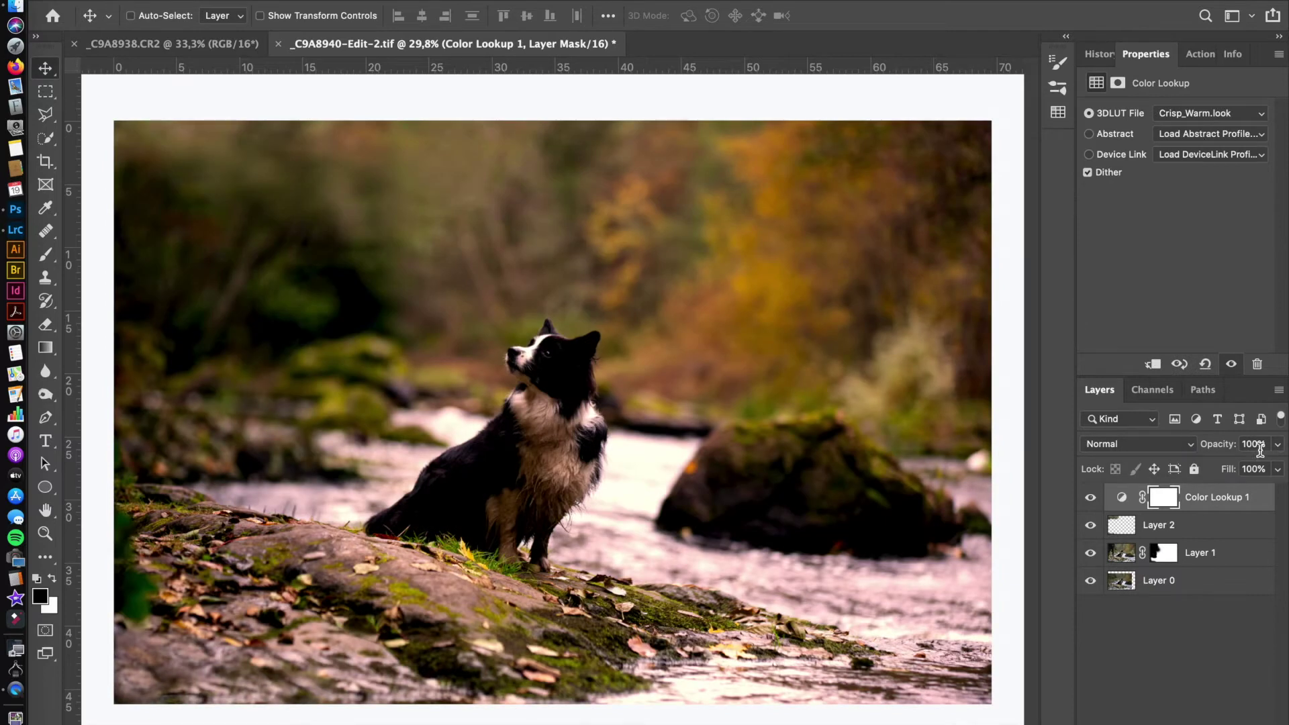
key(2)
key(2)
click(1187, 444)
click(1151, 650)
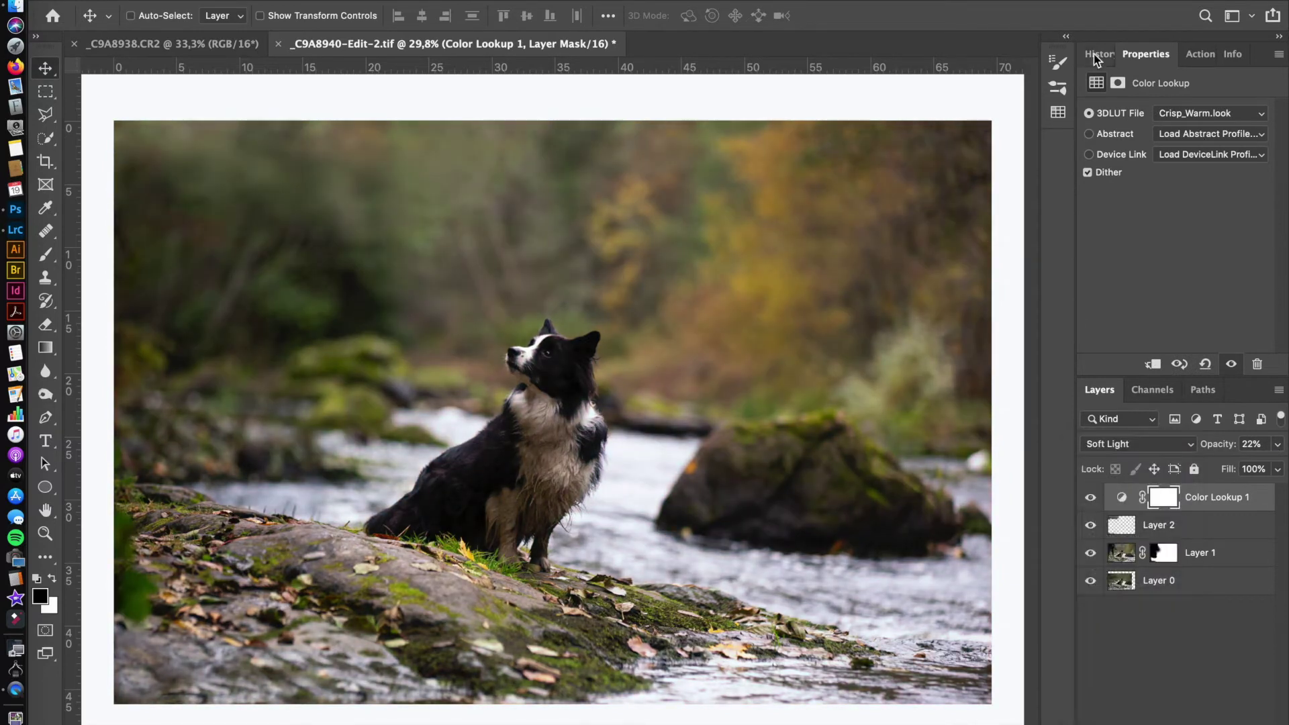
click(1278, 443)
drag(1208, 465, 1202, 464)
click(1091, 500)
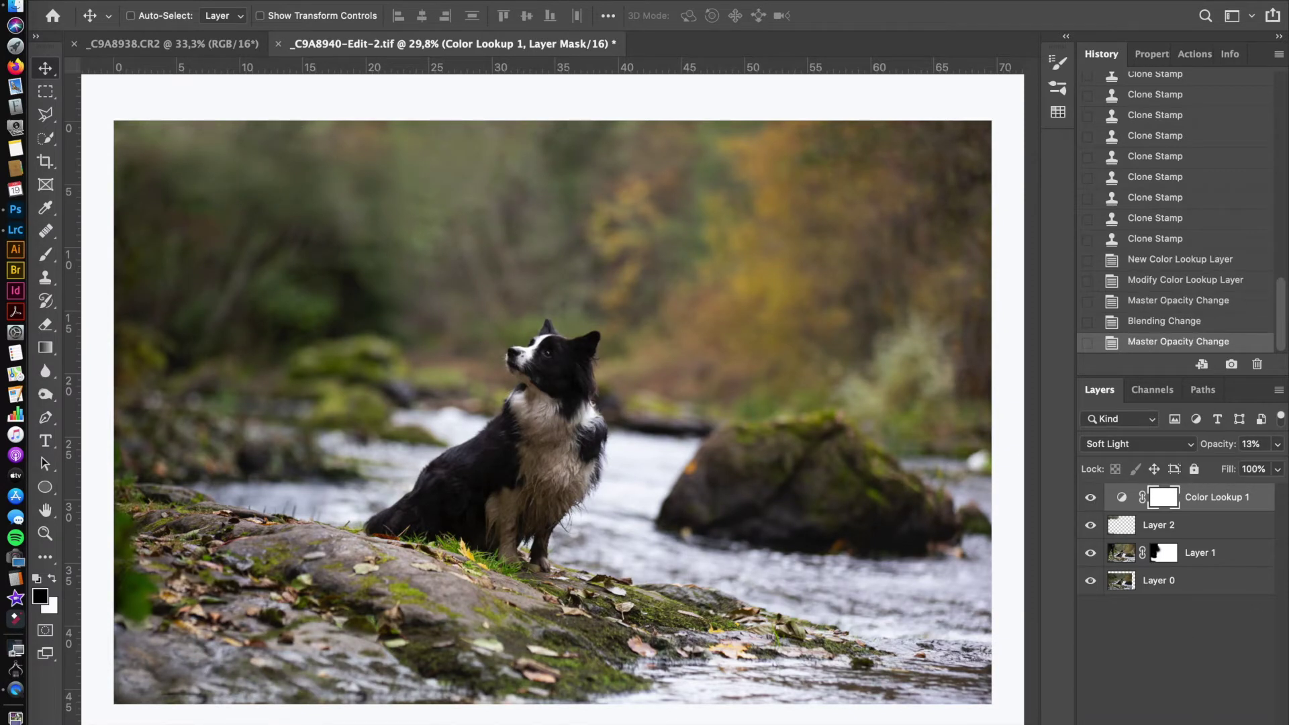
Add a green Solid Color fill in Overlay mode with an inverted mask
click(1209, 722)
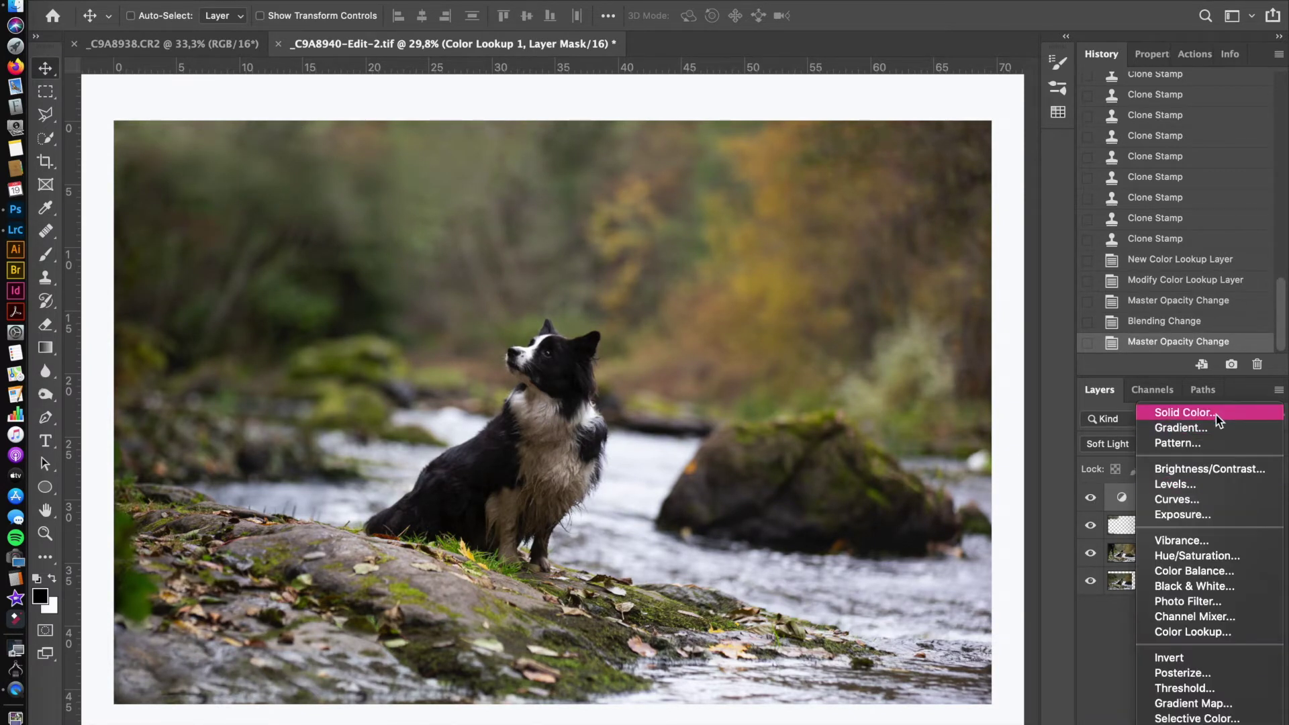
click(1216, 412)
click(1026, 529)
click(942, 553)
click(1175, 363)
click(1135, 444)
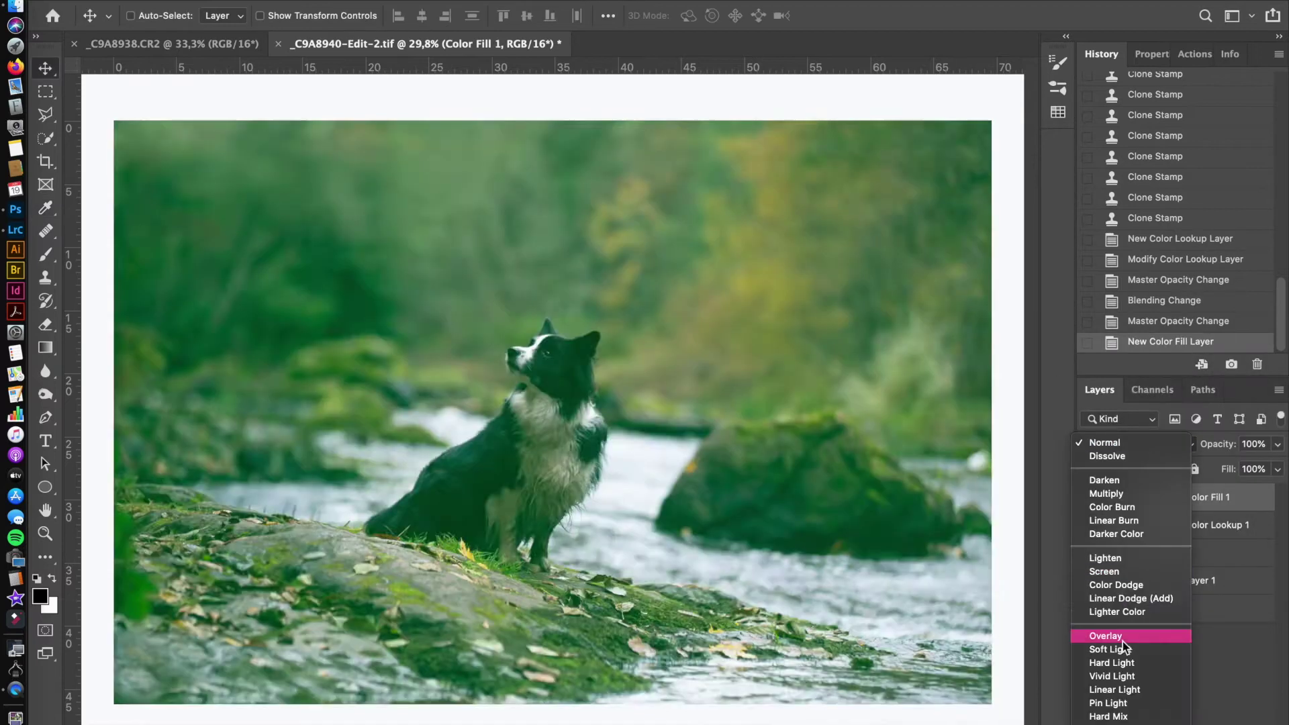
click(1123, 638)
click(1161, 498)
key(ctrl+i)
Brush white over the foreground rock moss and set the green fill to 27% opacity
key(b)
drag(317, 280, 117, 573)
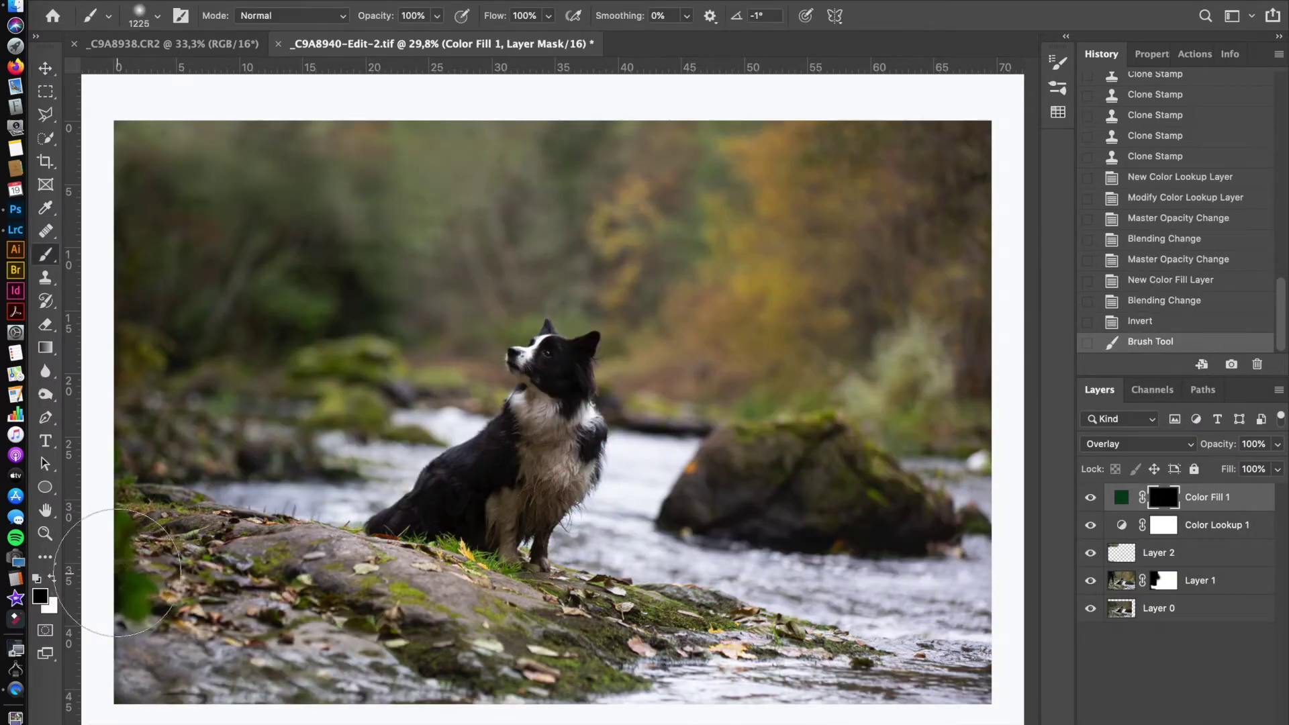
key(x)
click(1147, 53)
drag(767, 447, 712, 447)
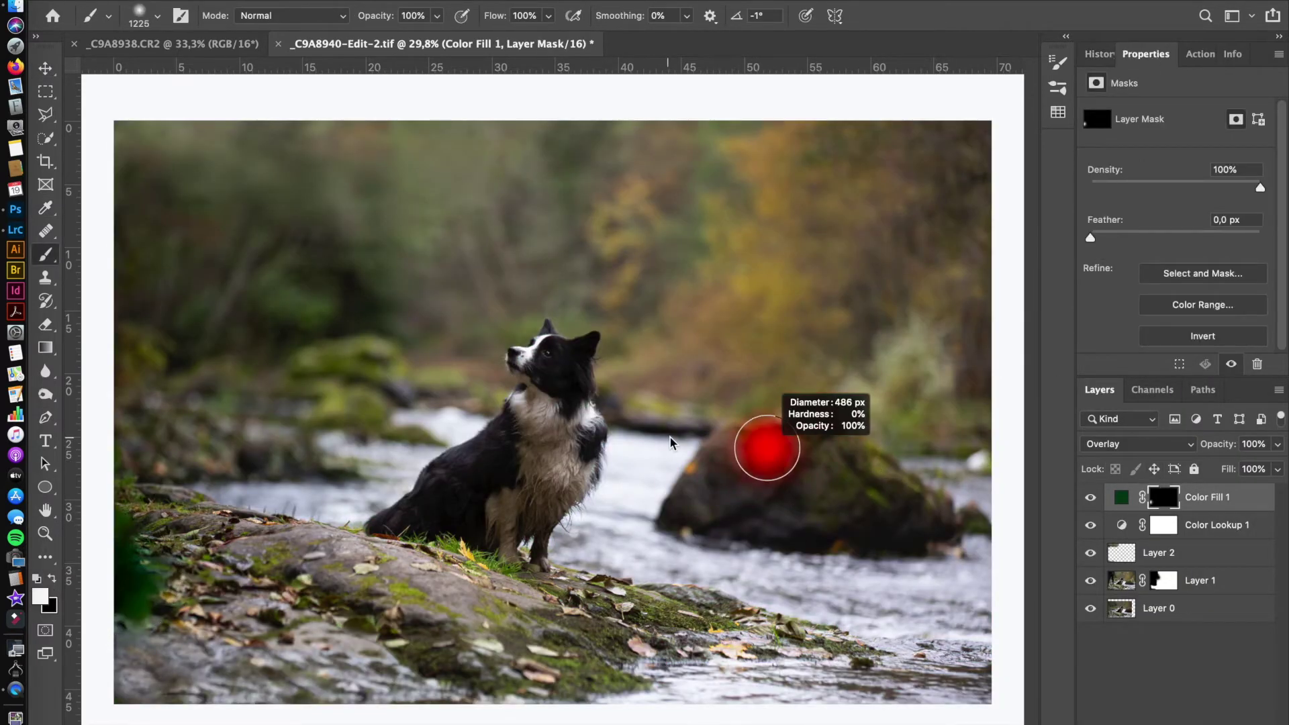
drag(1278, 444, 1203, 463)
drag(457, 661, 696, 619)
drag(190, 231, 248, 236)
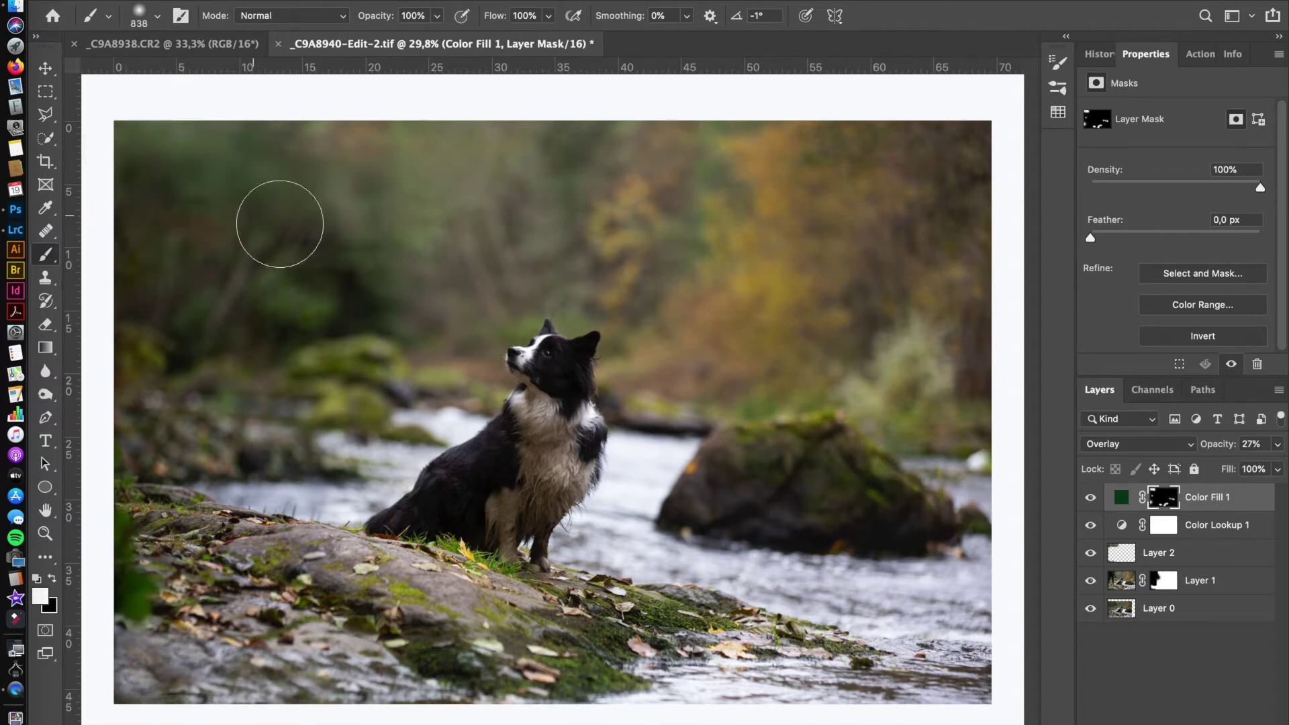
drag(291, 606, 255, 591)
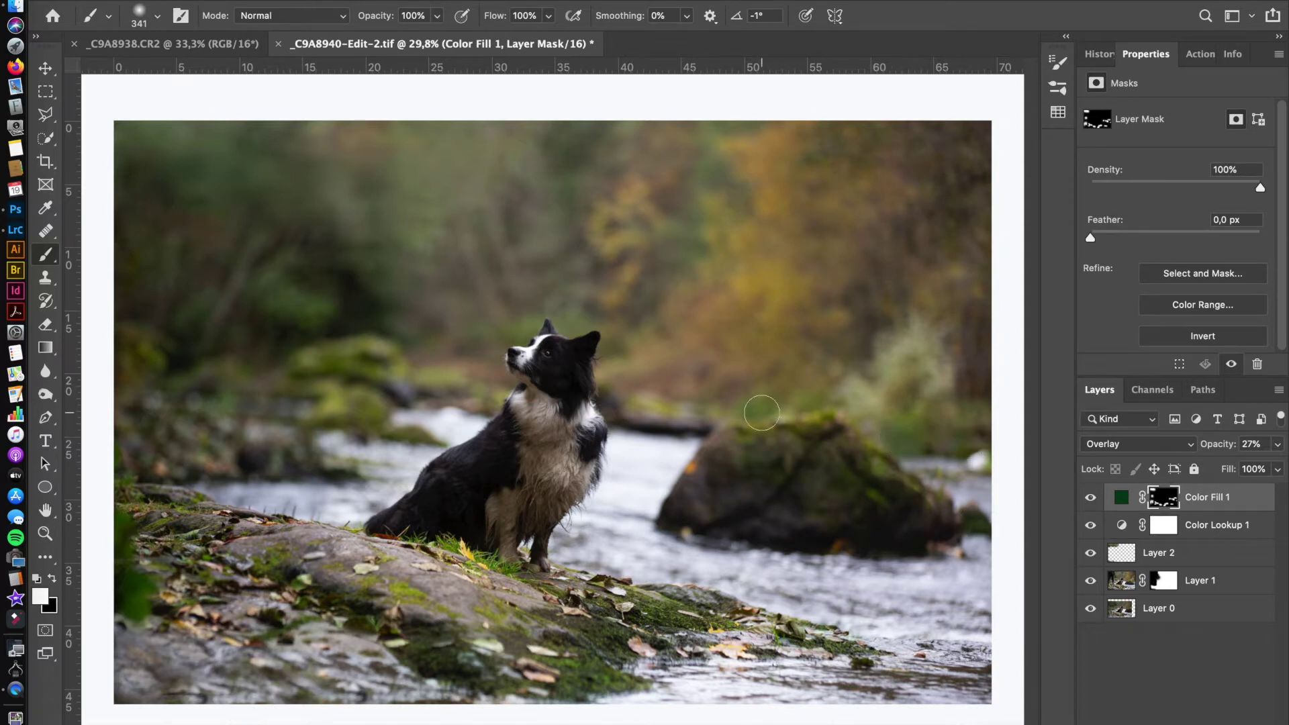
Add an orange Solid Color fill in Overlay mode with an inverted mask
click(1155, 717)
click(1162, 411)
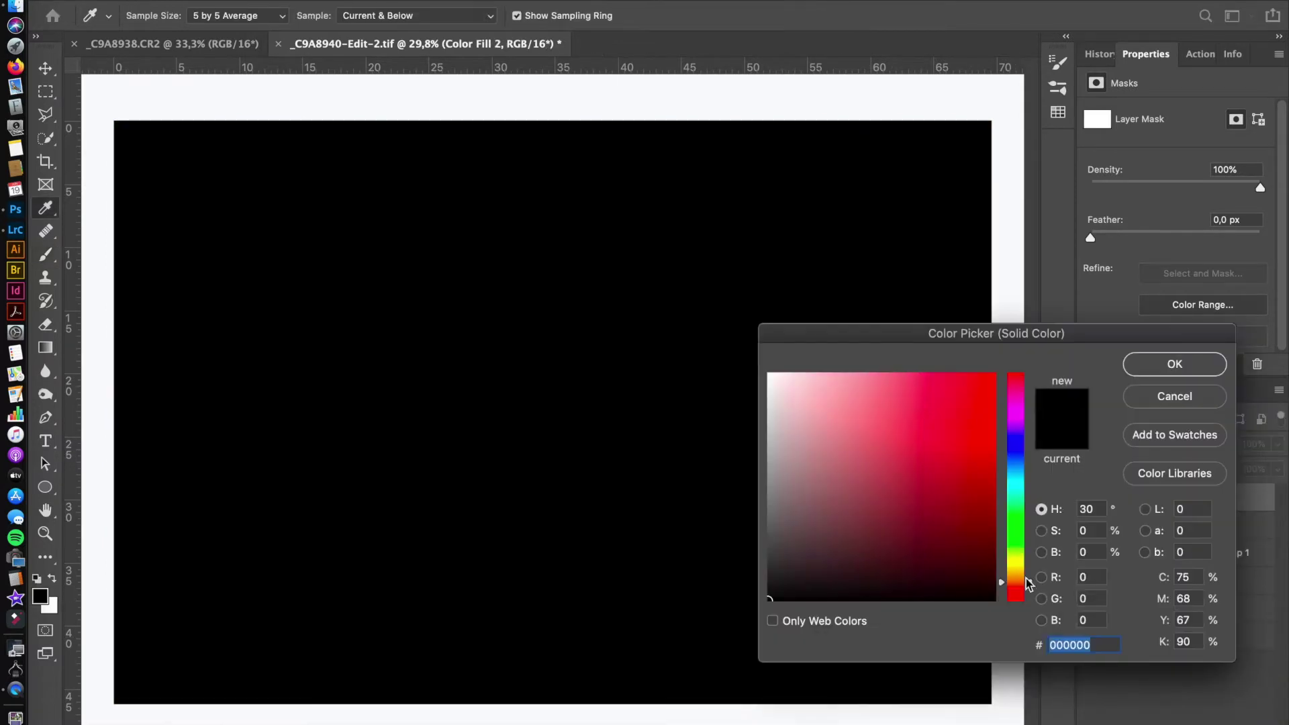
click(948, 463)
click(1174, 364)
click(1138, 444)
click(1067, 638)
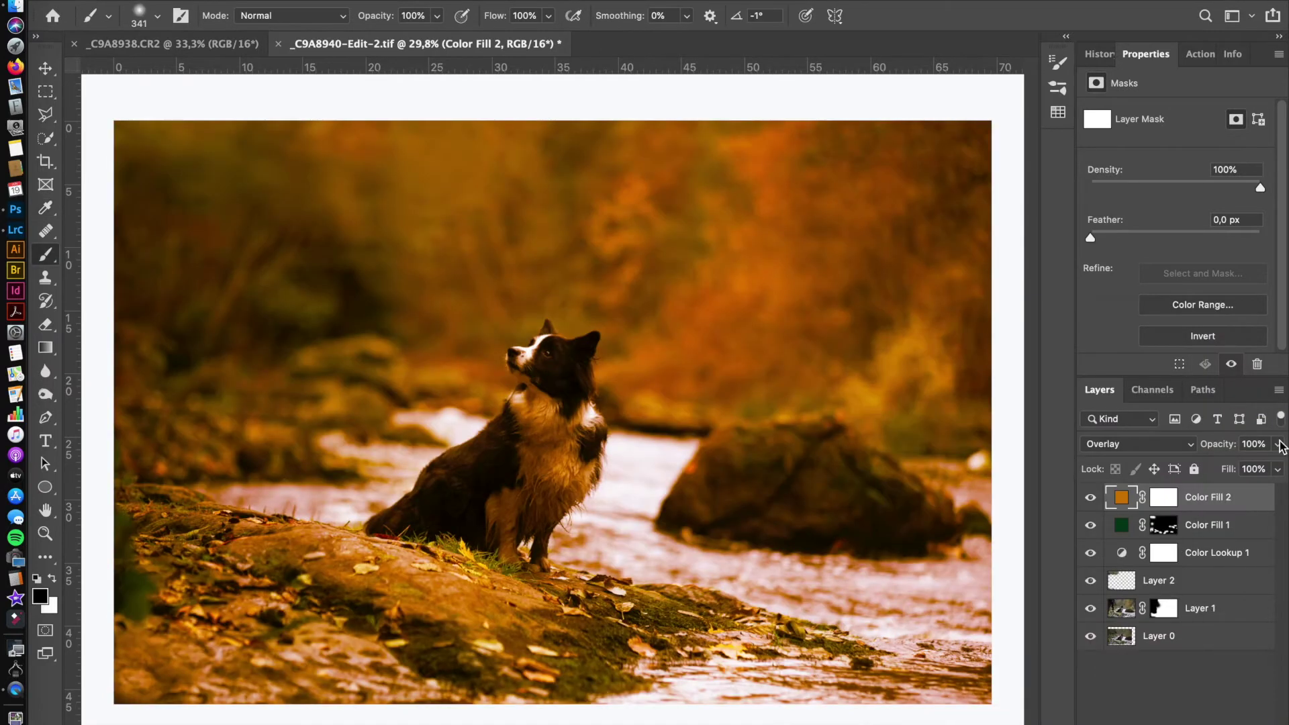
click(1165, 498)
Paint white on the orange fill's mask across the autumn trees, undoing a stray dab
click(778, 261)
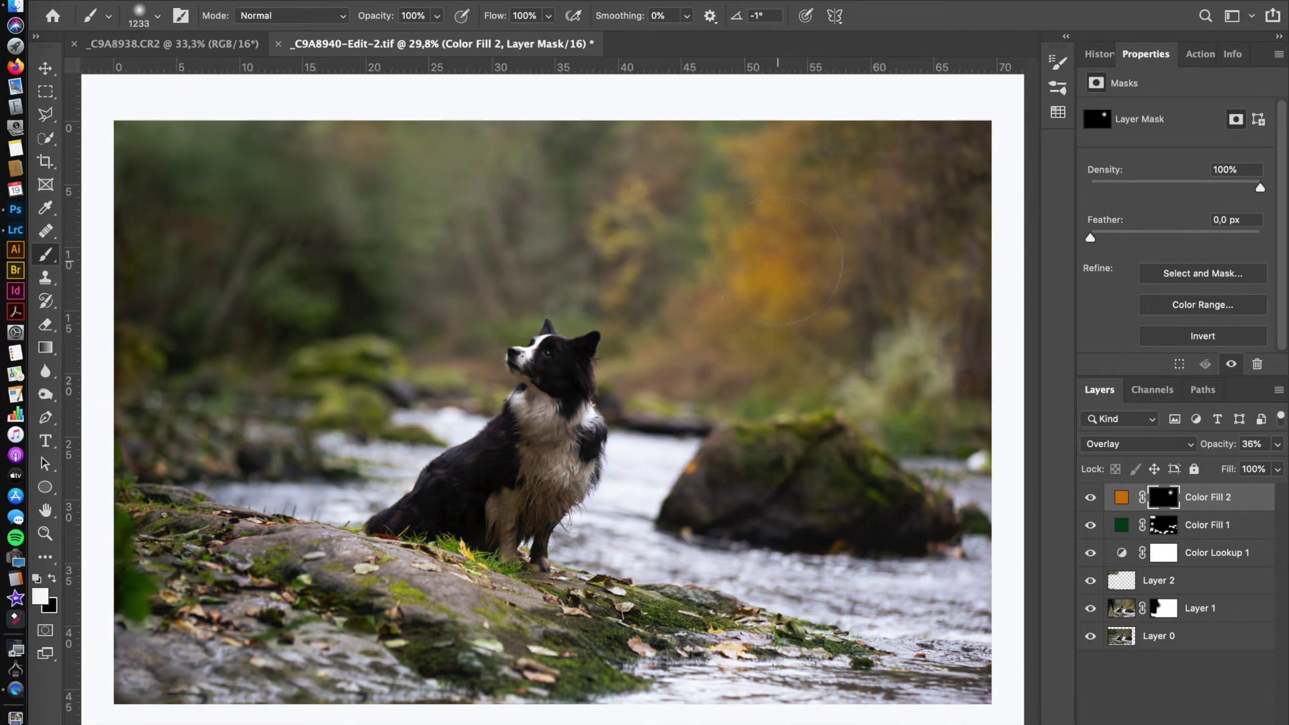
drag(644, 174, 788, 345)
click(1128, 612)
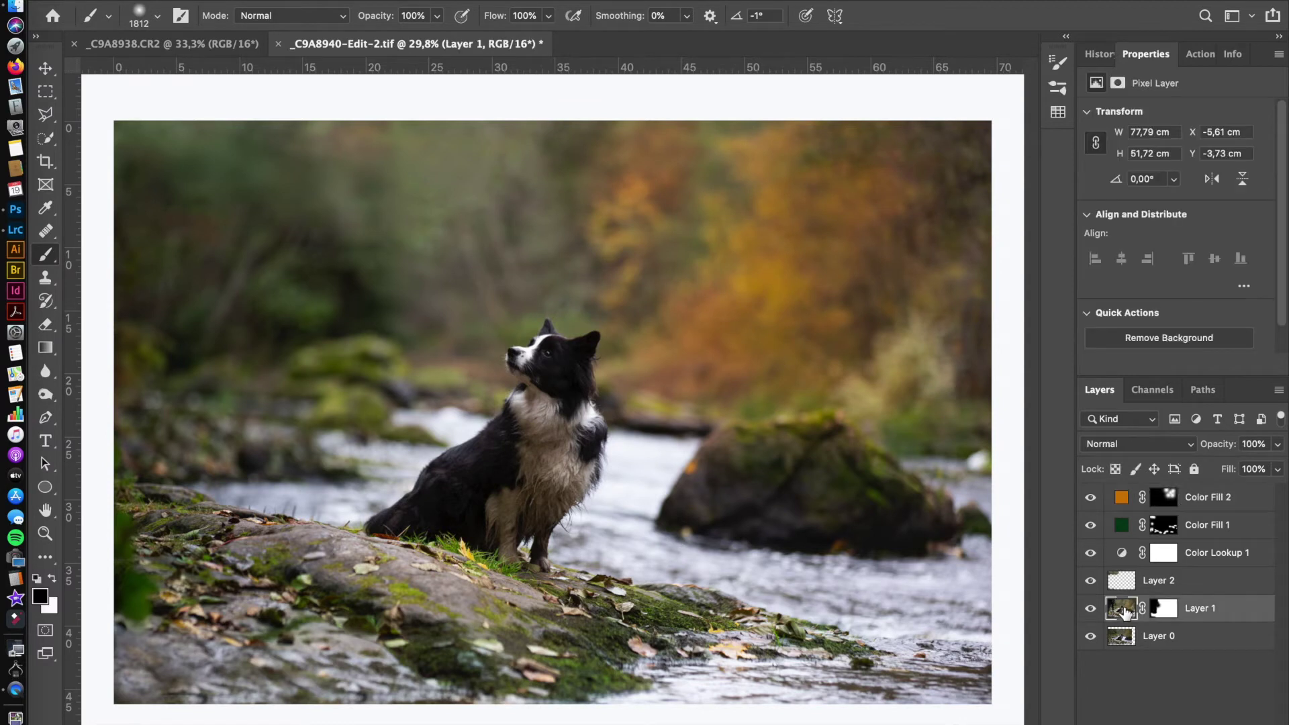
click(604, 196)
key(ctrl+z)
click(1164, 497)
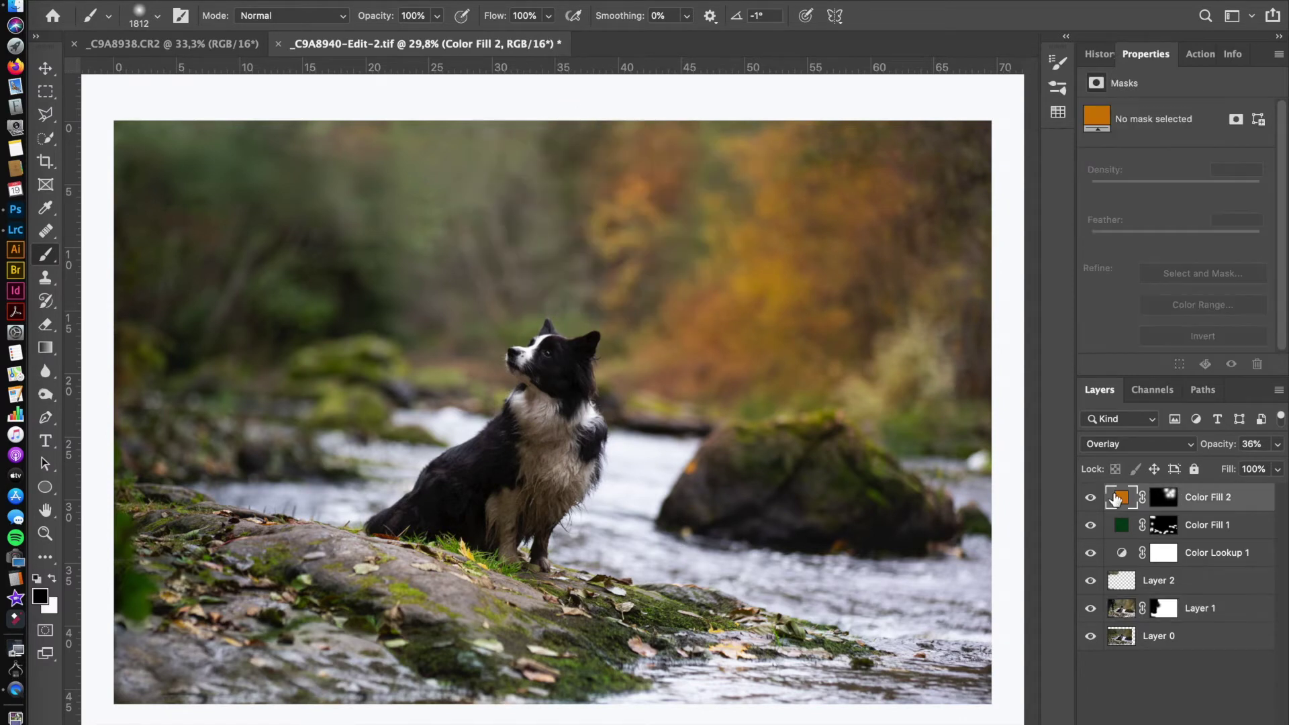
key(x)
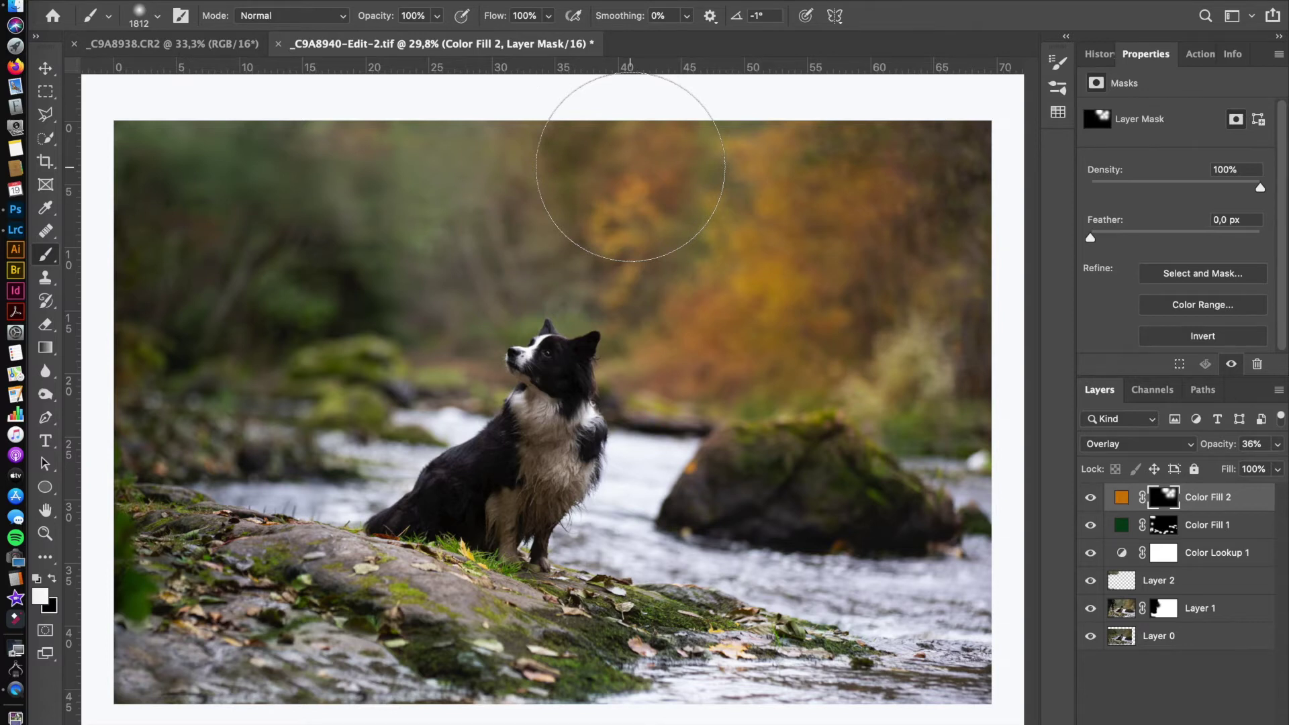
drag(547, 245, 445, 250)
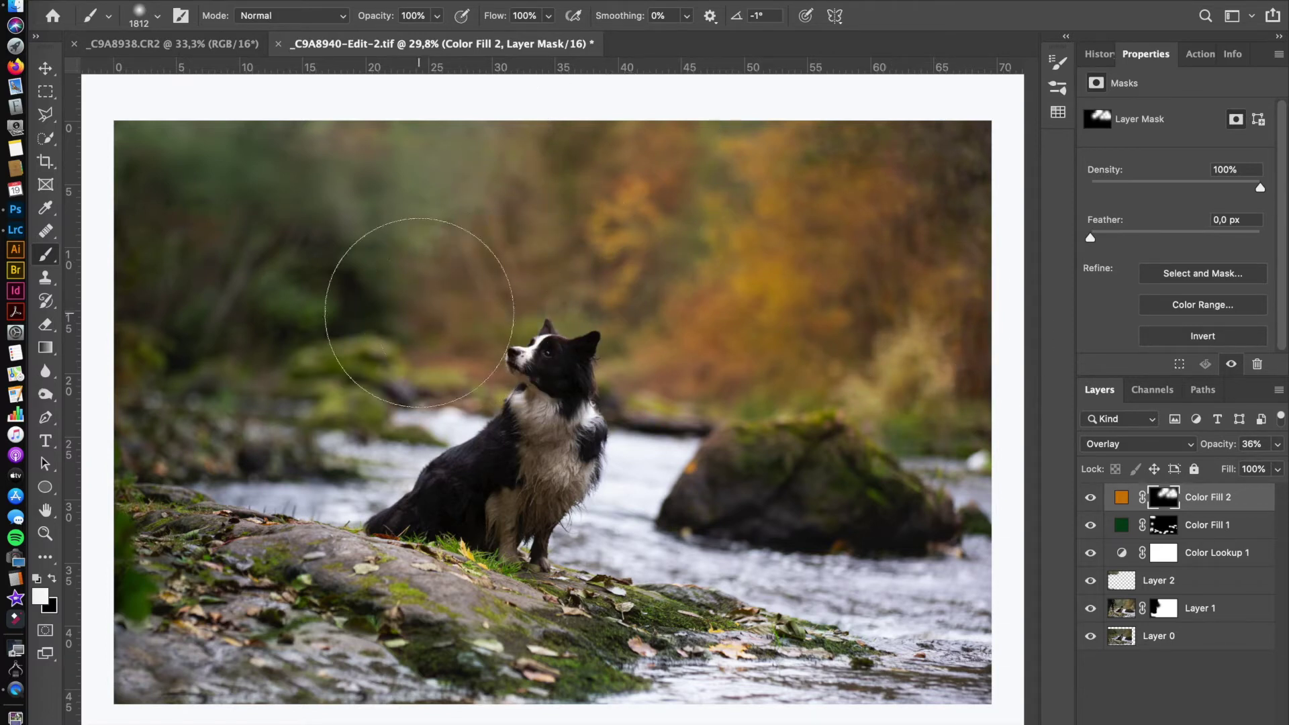
drag(518, 490, 457, 537)
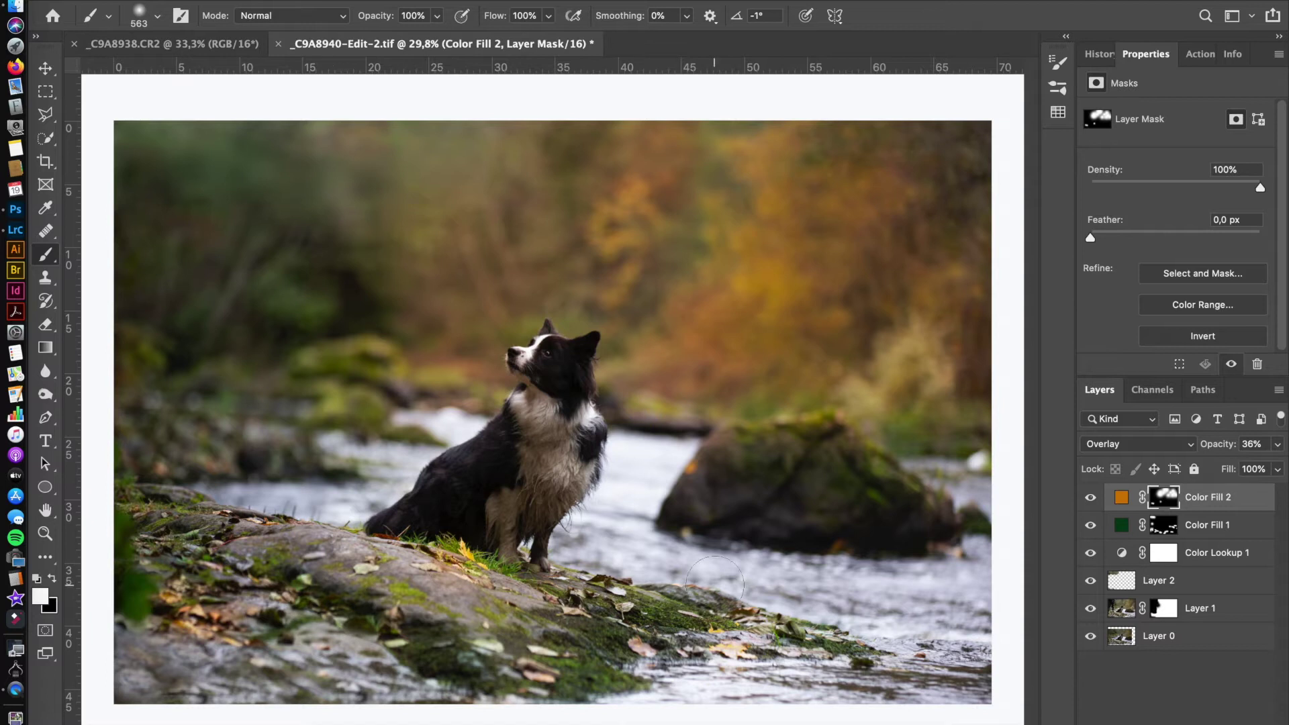
Set the orange fill to 20% opacity and shrink the brush to 189 px near the head
click(1278, 444)
click(1092, 497)
scroll(564, 391, up, 5)
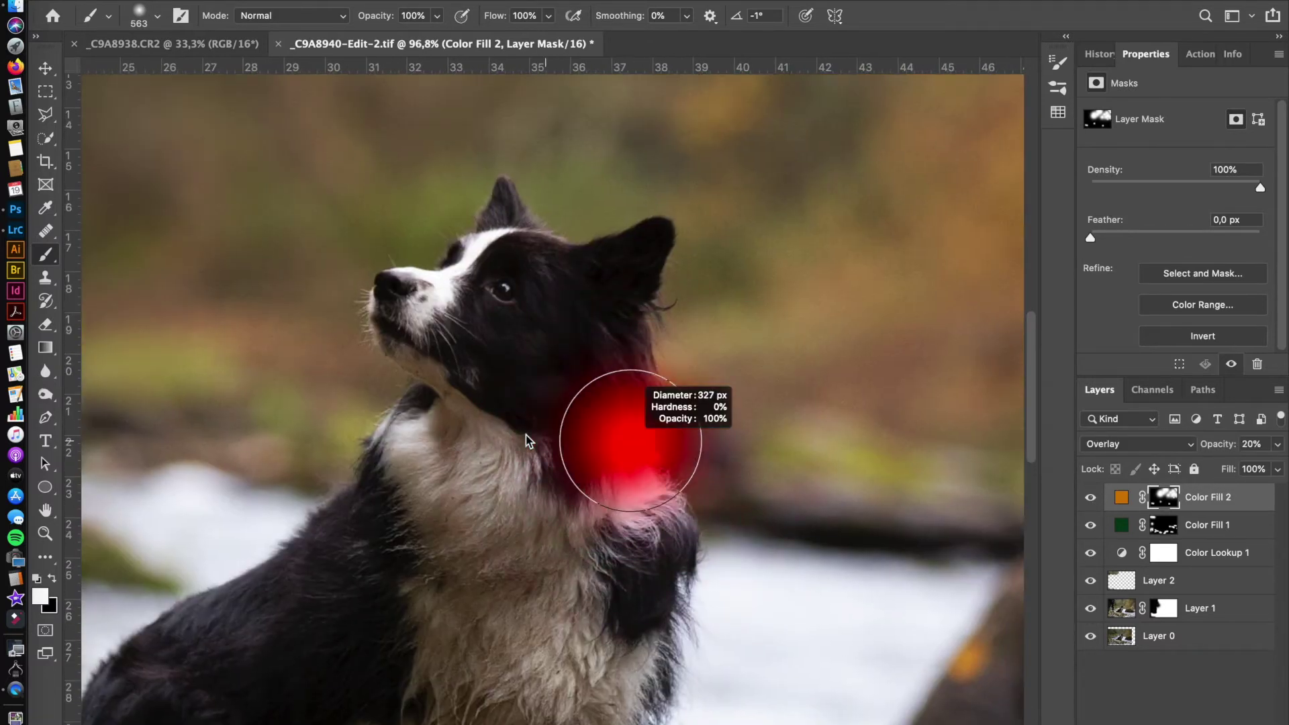
drag(536, 381, 566, 453)
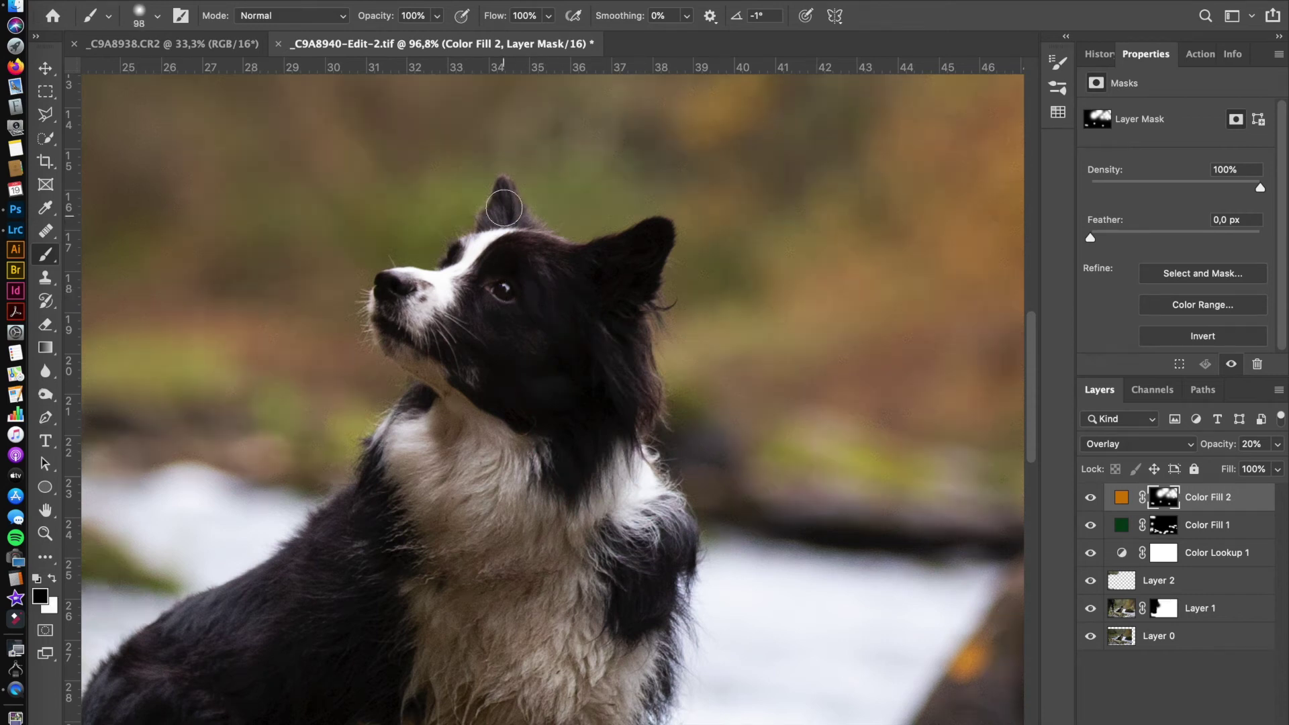
scroll(557, 406, down, 3)
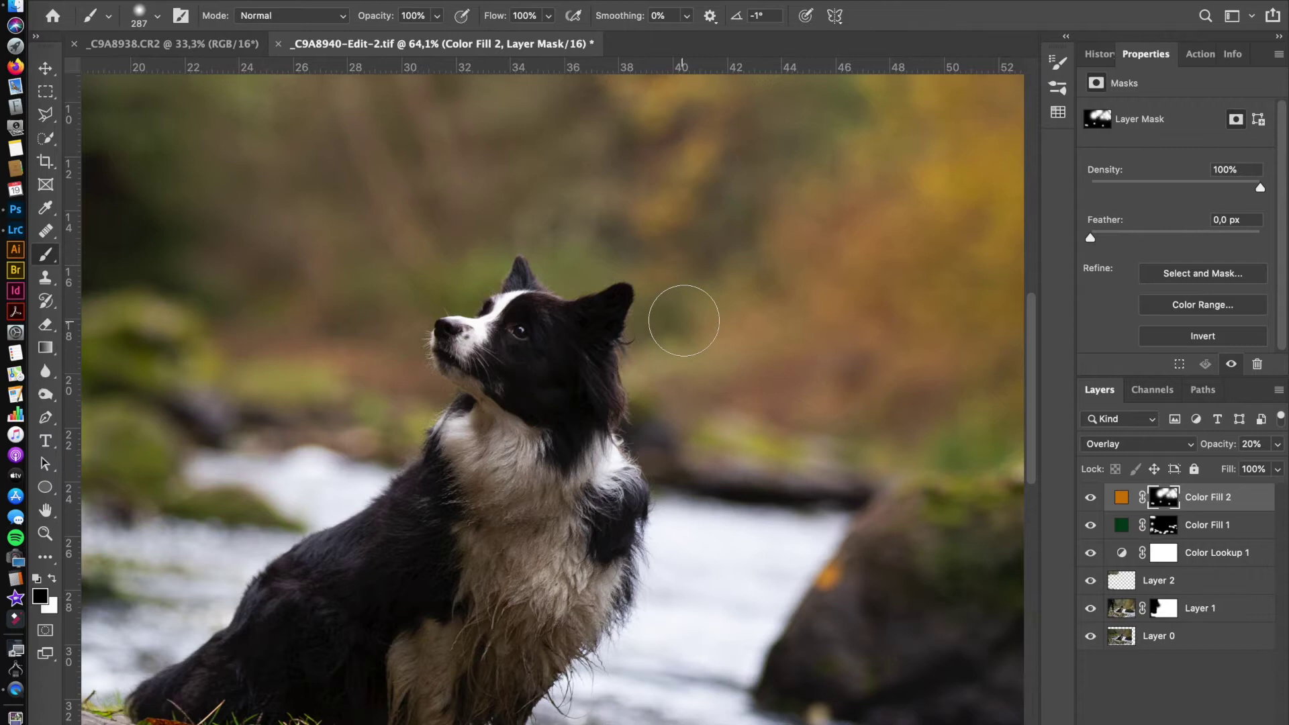
scroll(565, 515, up, 2)
scroll(817, 160, down, 2)
drag(763, 264, 739, 264)
scroll(725, 571, down, 2)
scroll(725, 570, down, 1)
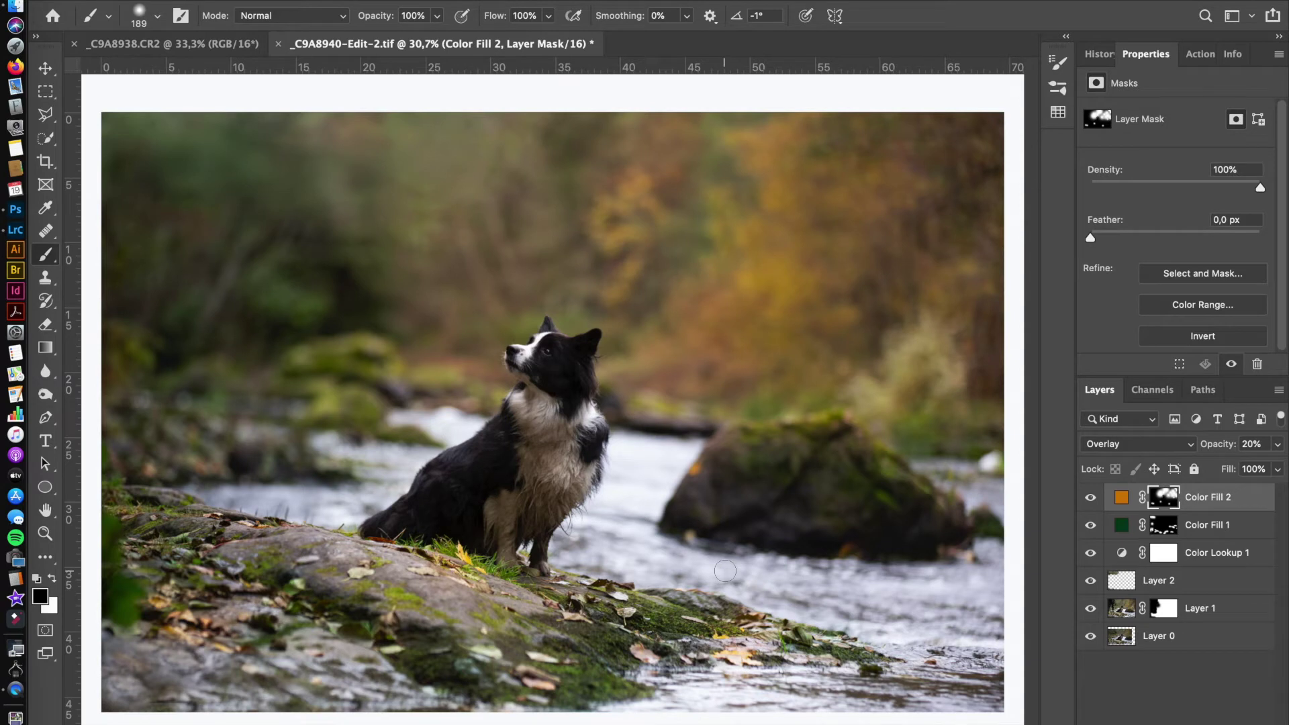
On a new layer, sample a brown from the photo and paint a soft haze with a ~2761 px brush
key(ctrl+shift+alt+n)
drag(374, 389, 510, 390)
alt+click(964, 366)
click(40, 595)
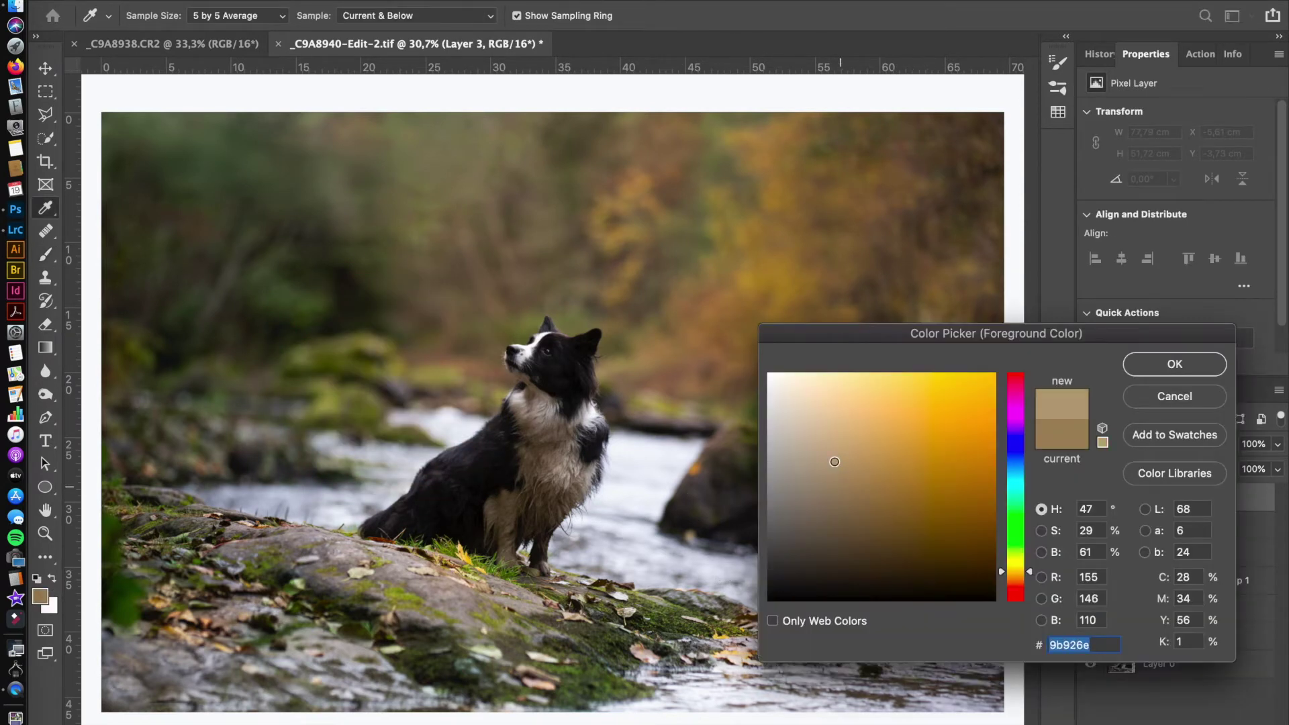
click(1175, 364)
key(b)
drag(535, 344, 672, 344)
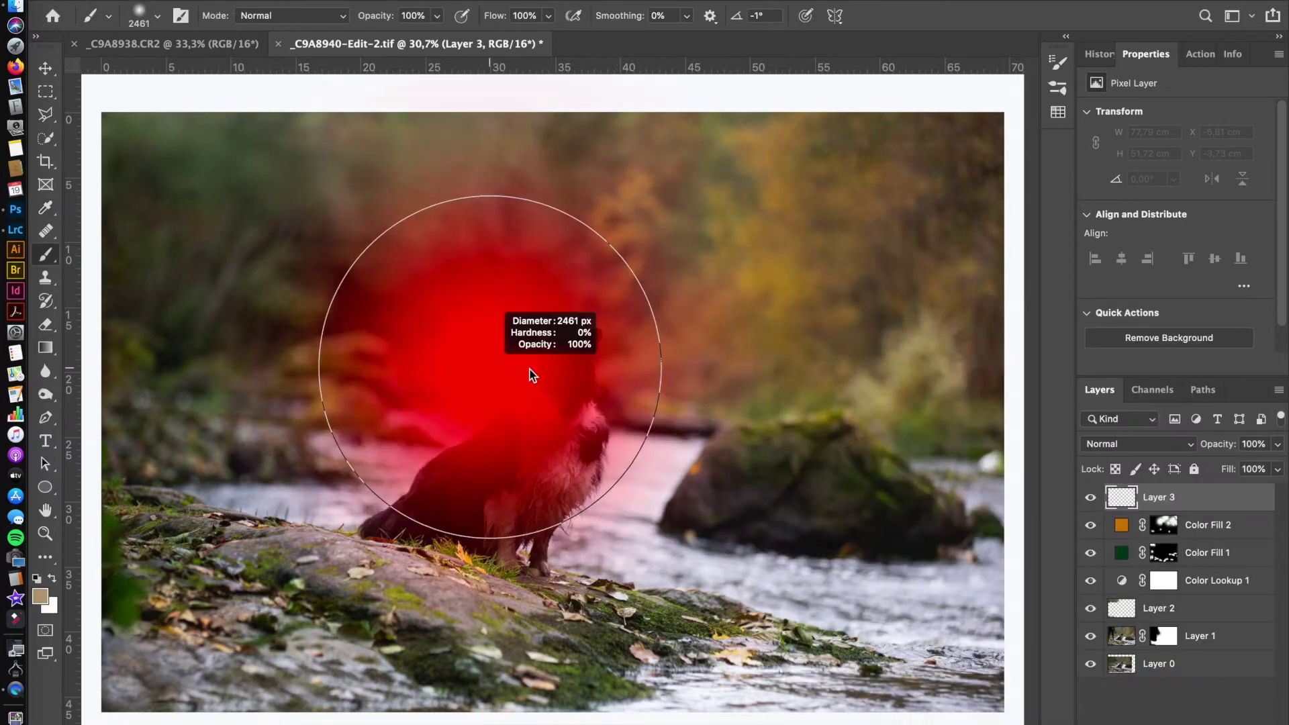
click(536, 344)
mouse_move(535, 344)
mouse_down()
mouse_move(596, 333)
mouse_move(649, 421)
mouse_move(383, 413)
mouse_up()
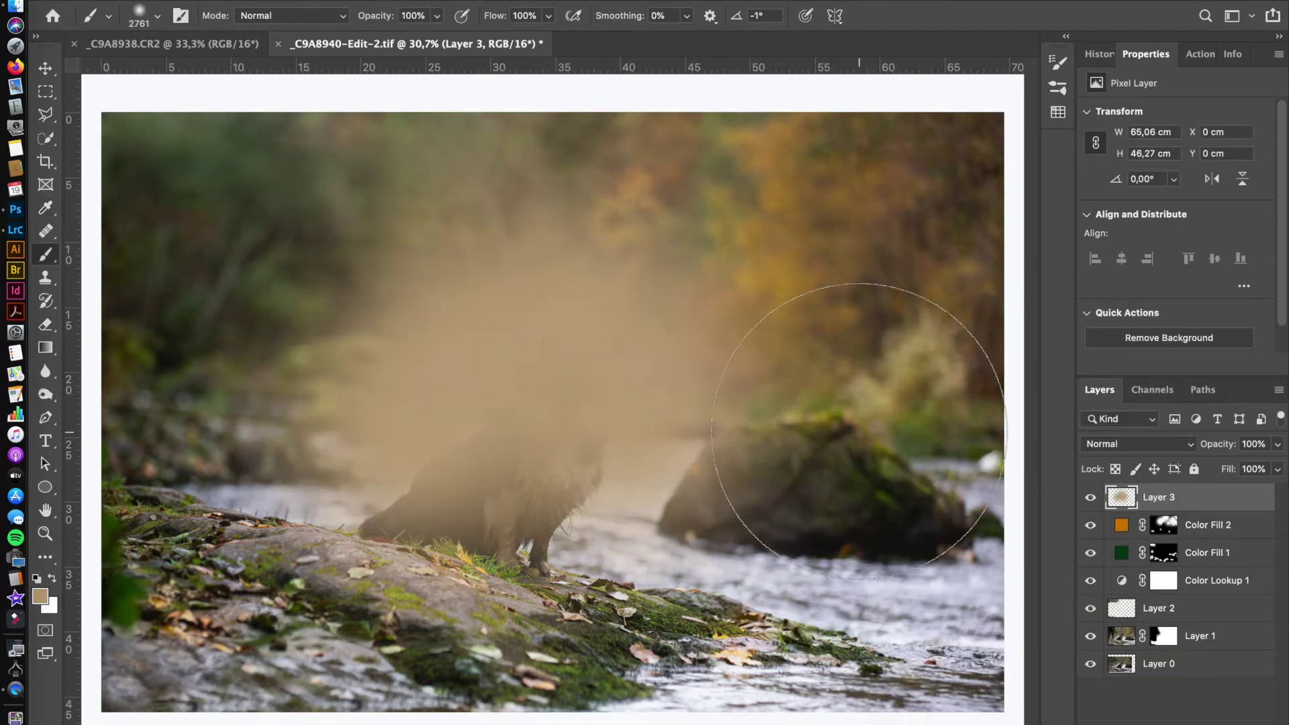
Lower the haze layer to 20% opacity and give it a layer mask
drag(1277, 444, 1180, 648)
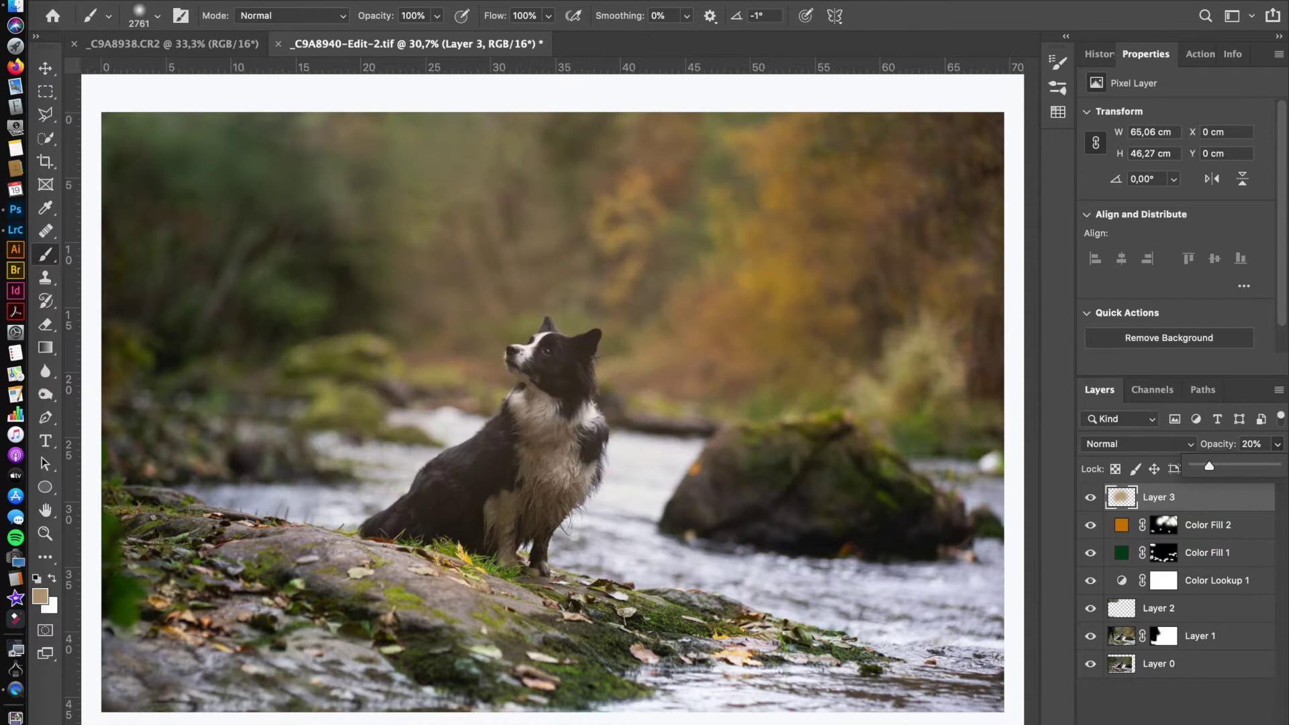
key(d)
scroll(604, 475, up, 3)
mouse_move(604, 475)
mouse_down()
mouse_move(440, 563)
mouse_move(534, 619)
mouse_up()
click(461, 591)
Mask the brown haze off the dog's chest and back fur with brushes shrinking from 192 to 69 px
mouse_move(464, 586)
mouse_down()
mouse_move(400, 626)
mouse_move(475, 676)
mouse_move(574, 473)
mouse_move(303, 619)
mouse_move(547, 322)
mouse_move(604, 440)
mouse_move(469, 584)
mouse_move(584, 342)
mouse_up()
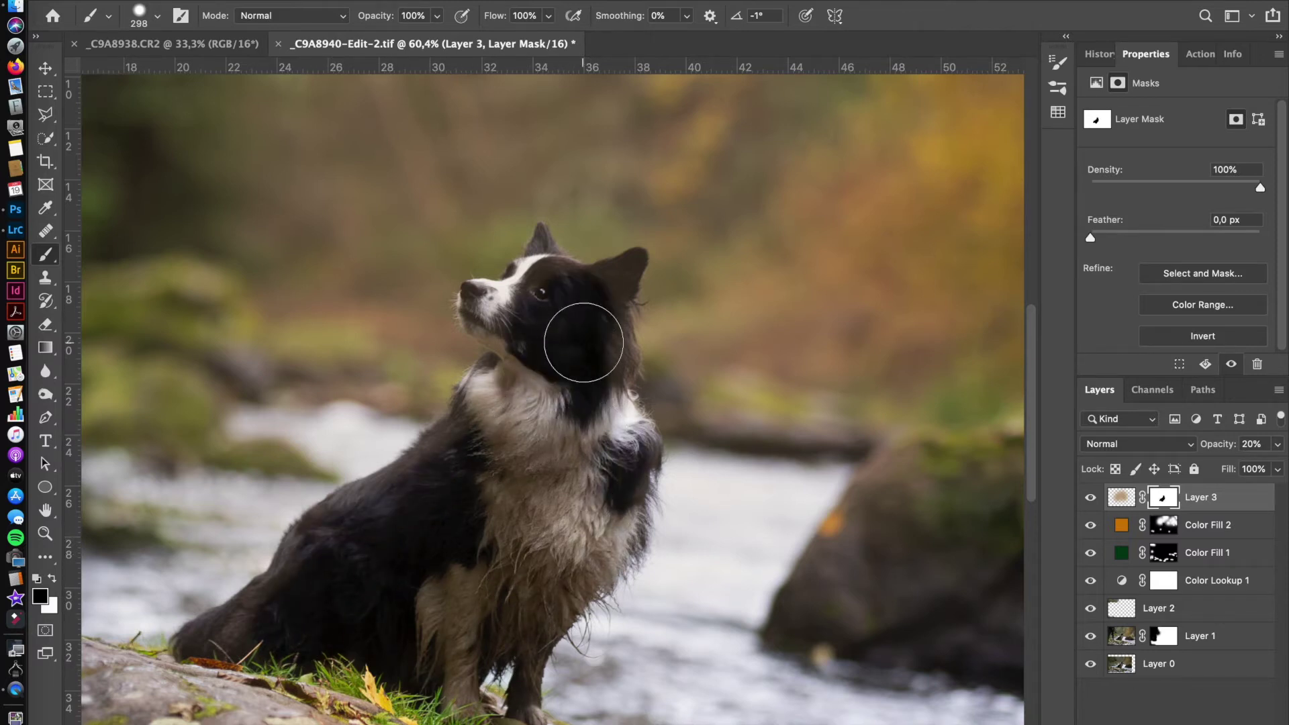
scroll(583, 343, up, 3)
drag(579, 438, 562, 481)
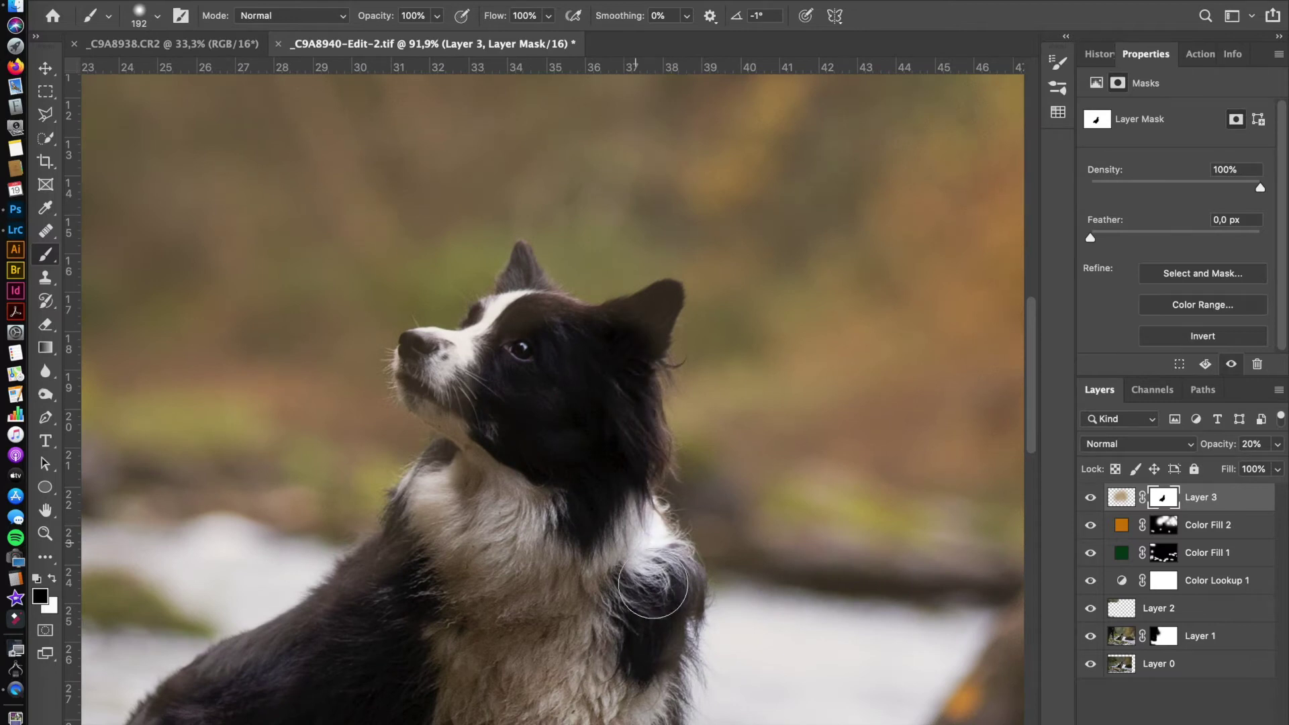
scroll(455, 585, down, 5)
scroll(455, 585, left, 3)
drag(475, 527, 457, 527)
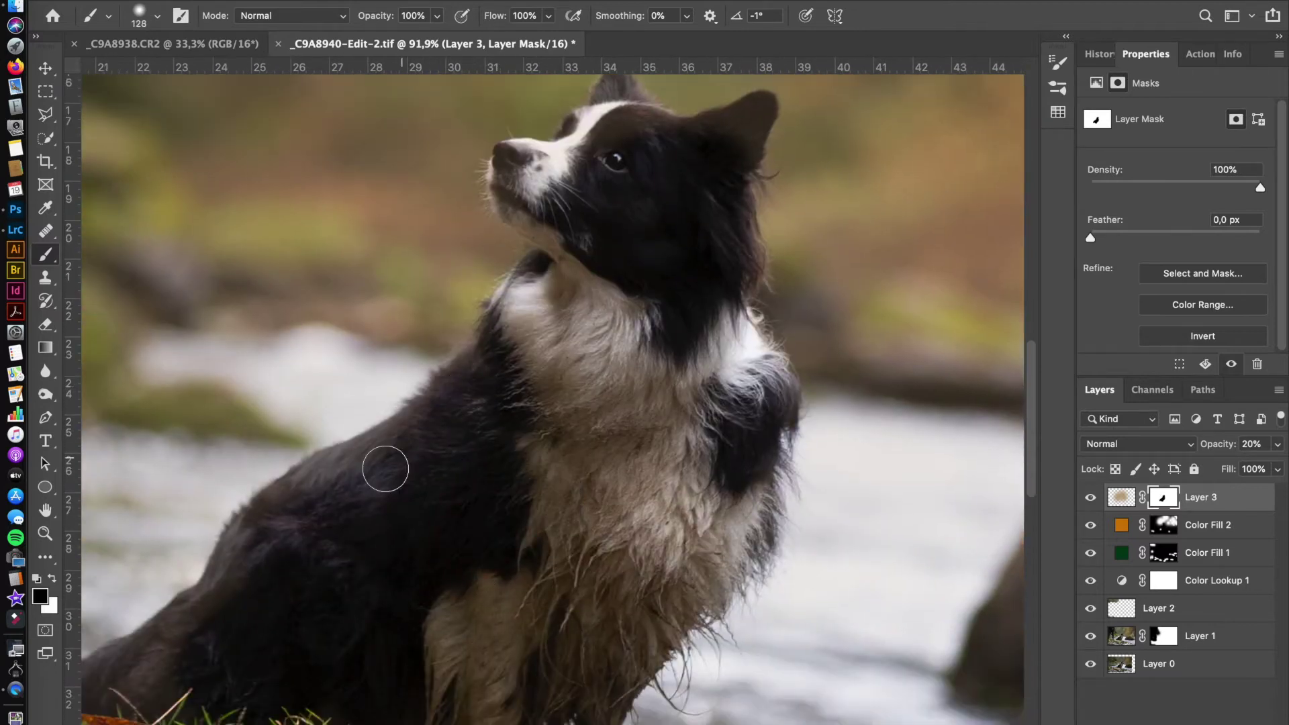
drag(460, 394, 443, 395)
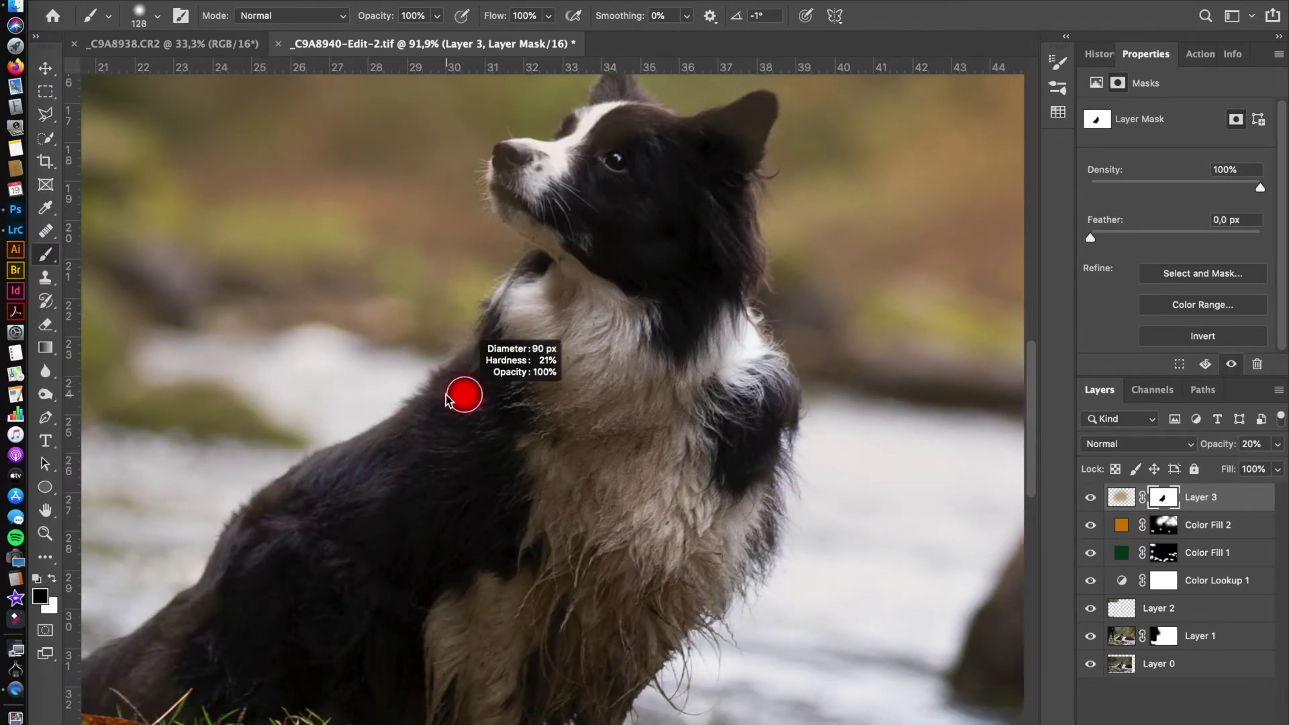
scroll(555, 369, down, 5)
scroll(556, 368, left, 5)
mouse_move(275, 488)
mouse_down()
mouse_move(377, 423)
mouse_move(310, 520)
mouse_up()
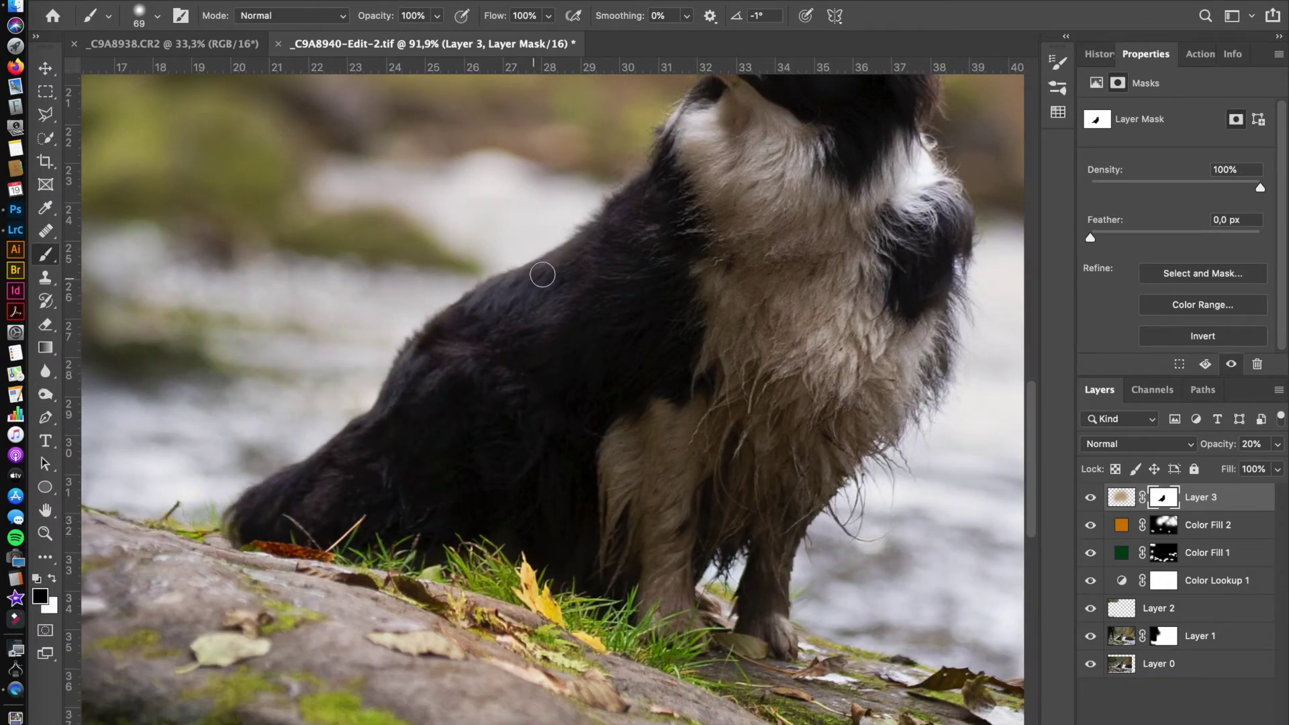
Clear the haze from around the dog's face and nose with smaller brushes
scroll(711, 272, up, 4)
scroll(714, 269, up, 4)
scroll(713, 269, right, 5)
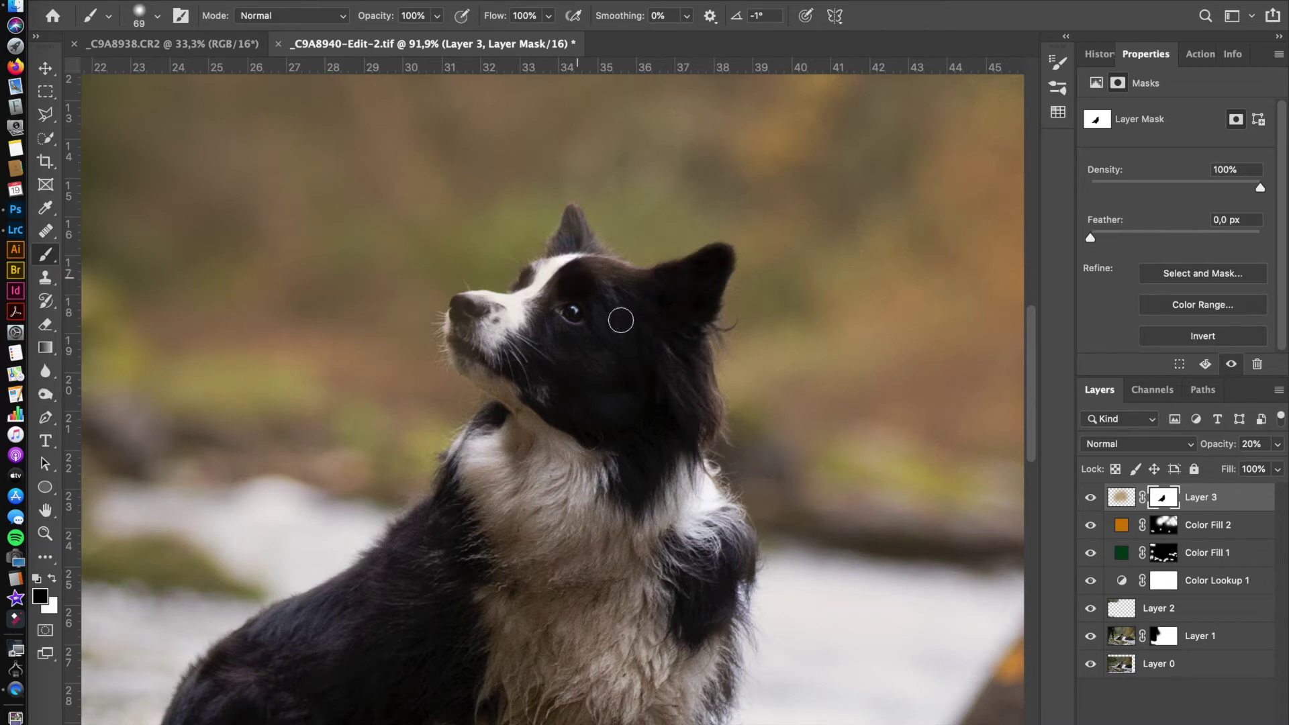
drag(558, 316, 545, 316)
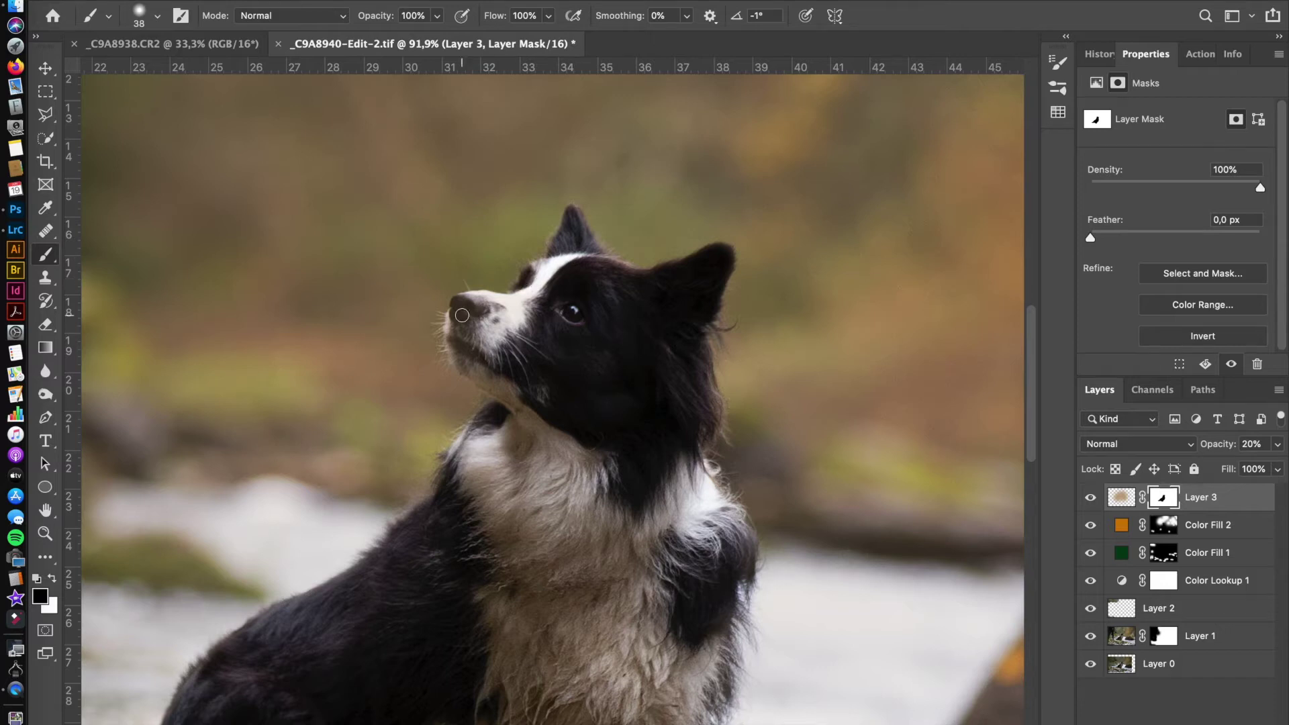
scroll(462, 315, up, 2)
drag(526, 334, 510, 347)
drag(442, 287, 426, 288)
Check the haze mask on its own, fit the photo on screen, and add empty Layer 4
alt+click(1161, 497)
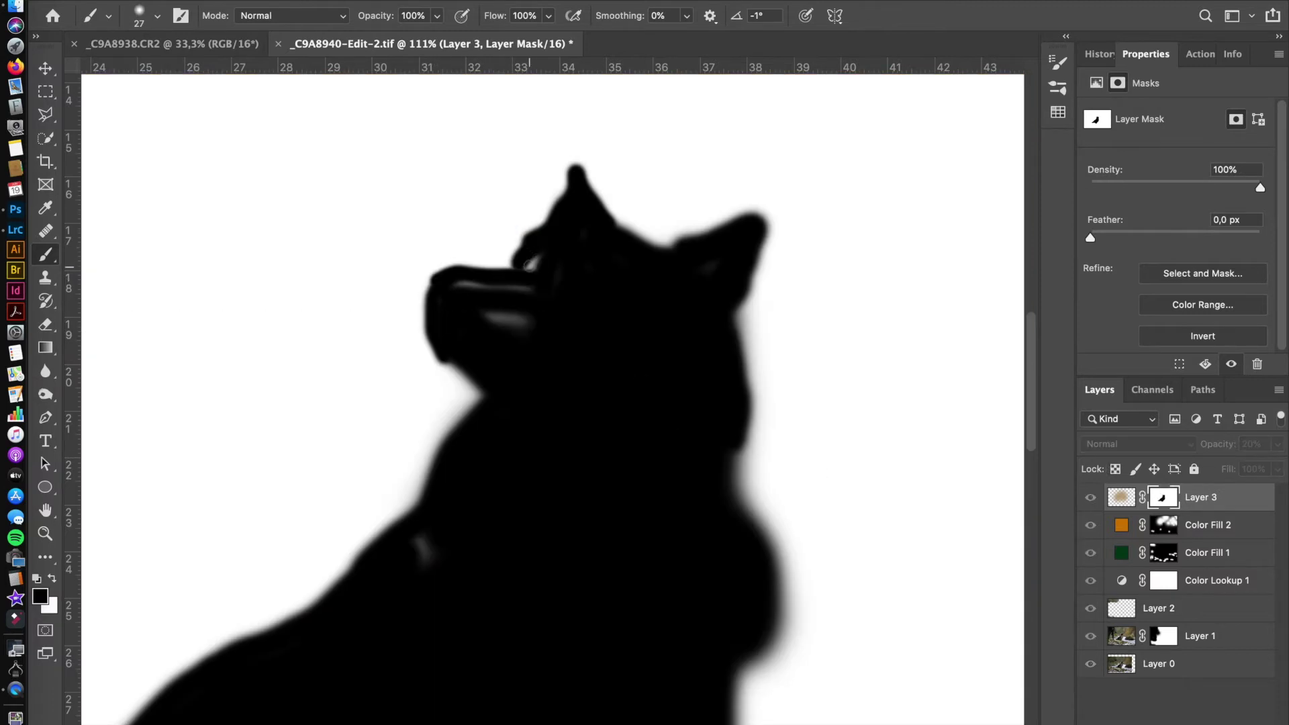
scroll(426, 537, down, 10)
scroll(426, 537, left, 4)
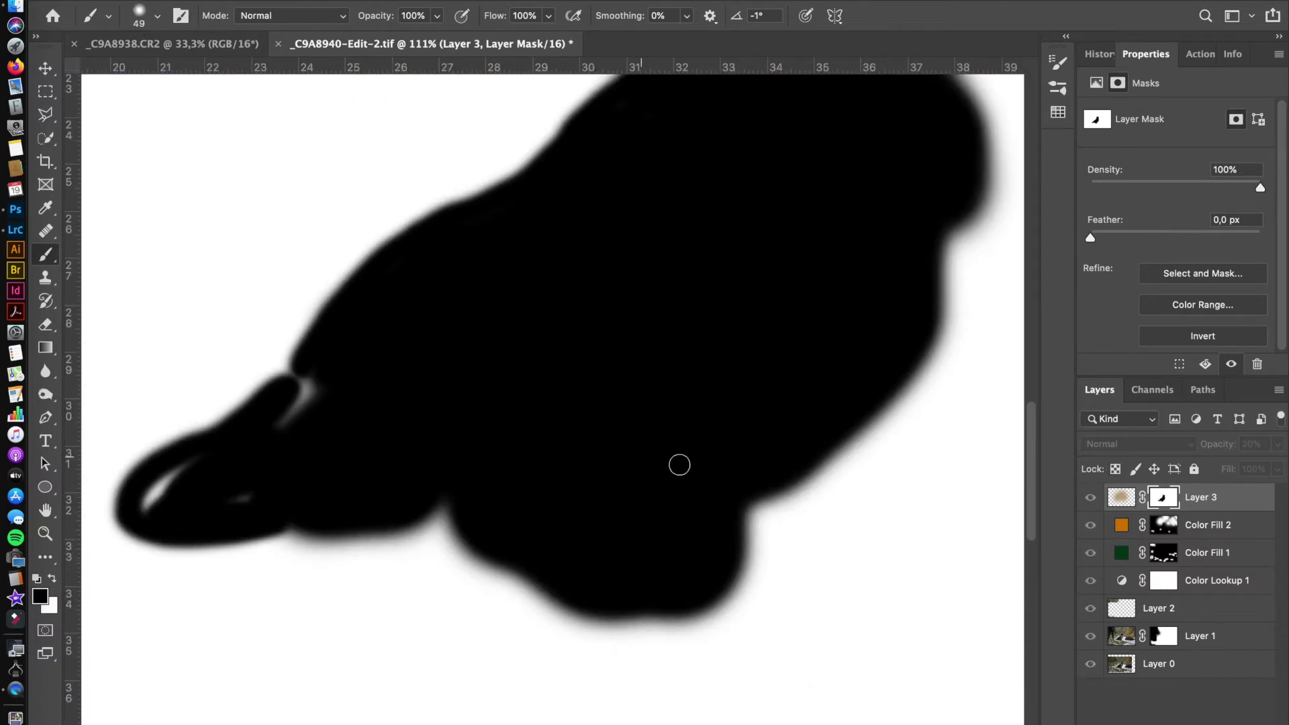
click(1197, 503)
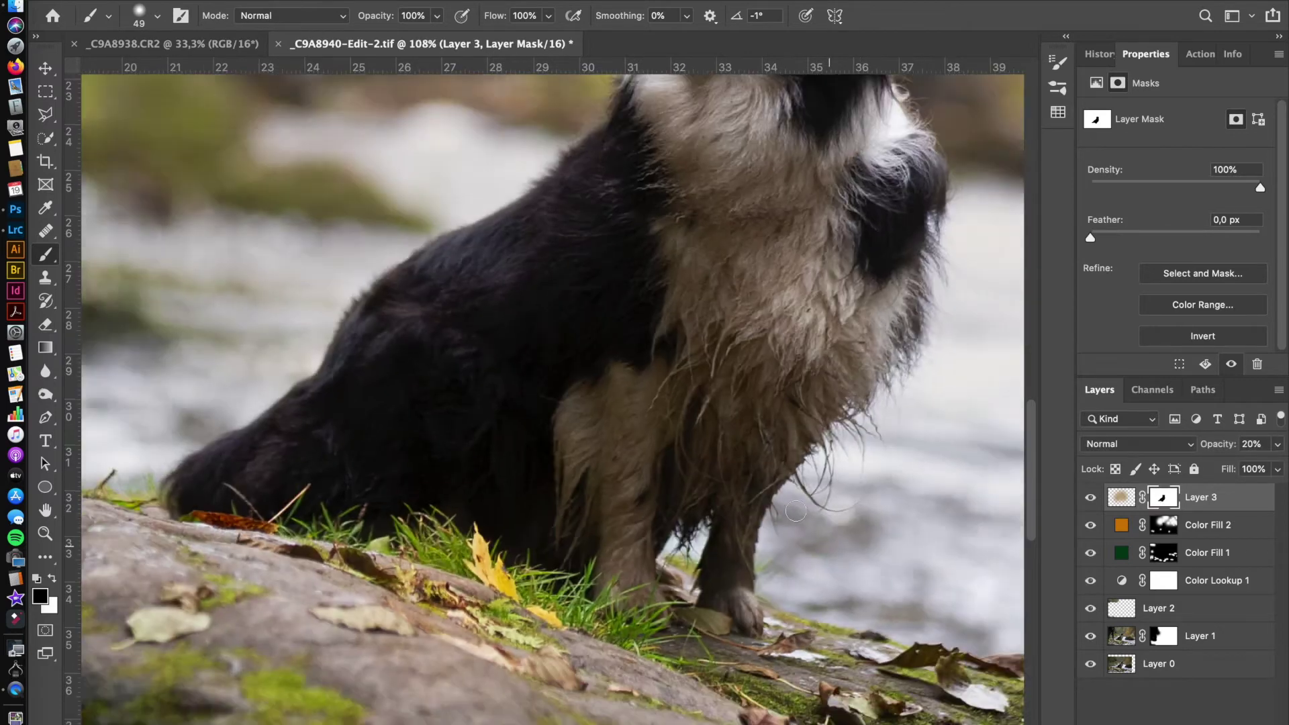
key(ctrl+0)
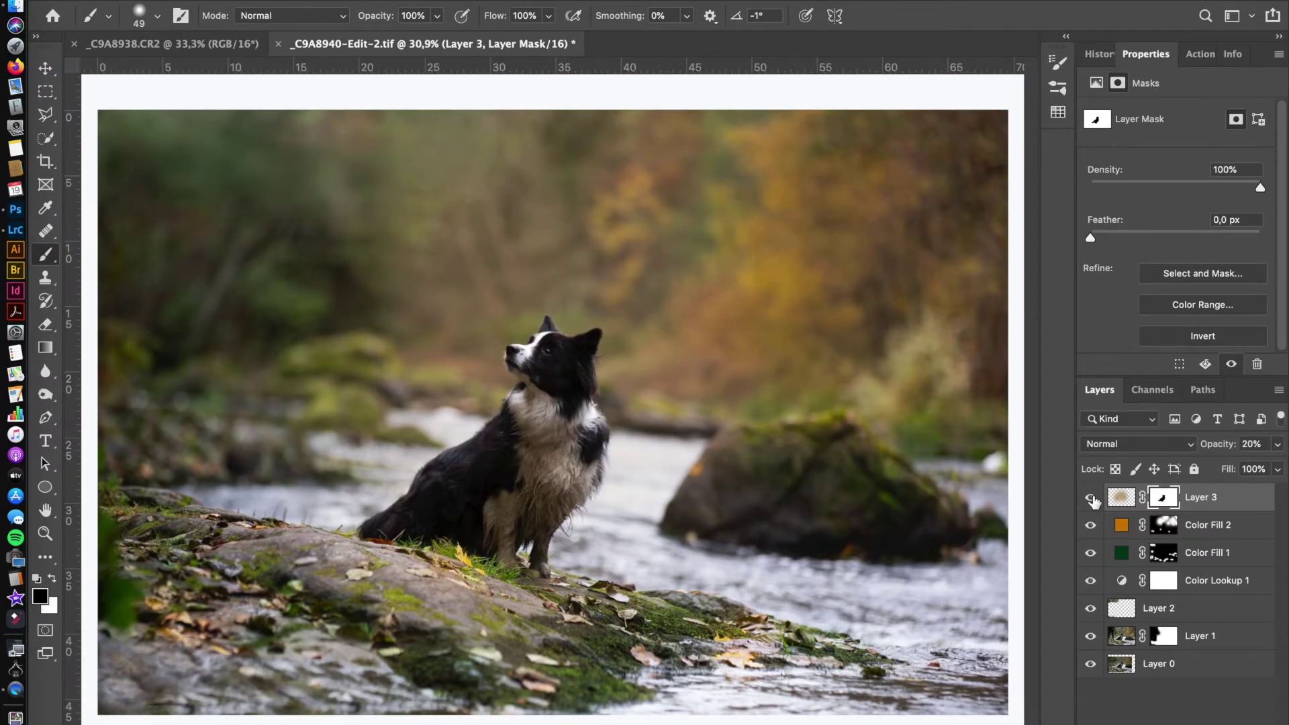
key(ctrl+shift+alt+n)
key(l)
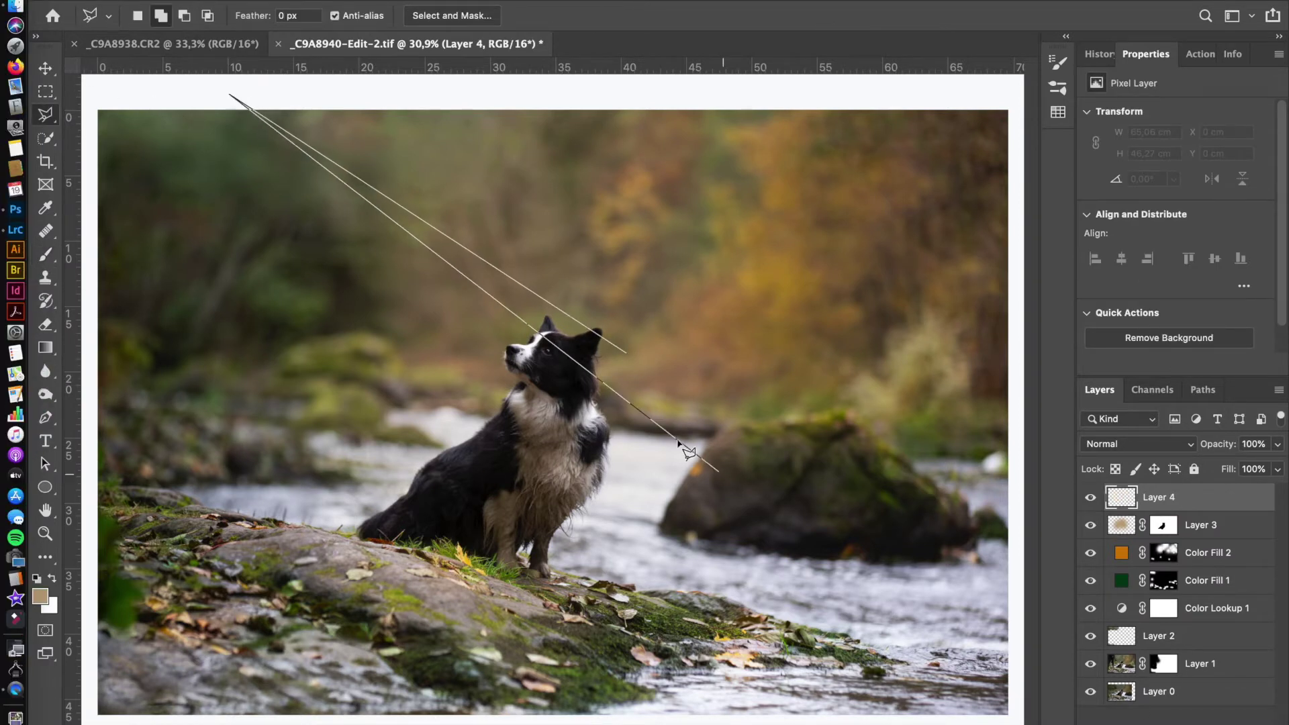
Draw polygonal ray selections fanning from the top-left corner toward the dog's chest
double_click(631, 354)
click(633, 399)
click(612, 471)
click(223, 94)
click(620, 523)
click(590, 556)
click(211, 86)
click(583, 600)
click(504, 627)
click(215, 101)
click(447, 619)
Add more ray selections from the top-left corner down to the bottom of the rock
click(380, 623)
click(193, 88)
click(340, 611)
click(183, 90)
click(257, 589)
click(208, 569)
click(137, 537)
click(170, 88)
click(224, 87)
Fill the ray selections white with a huge soft brush, deselect, and start free-transforming the rays
key(b)
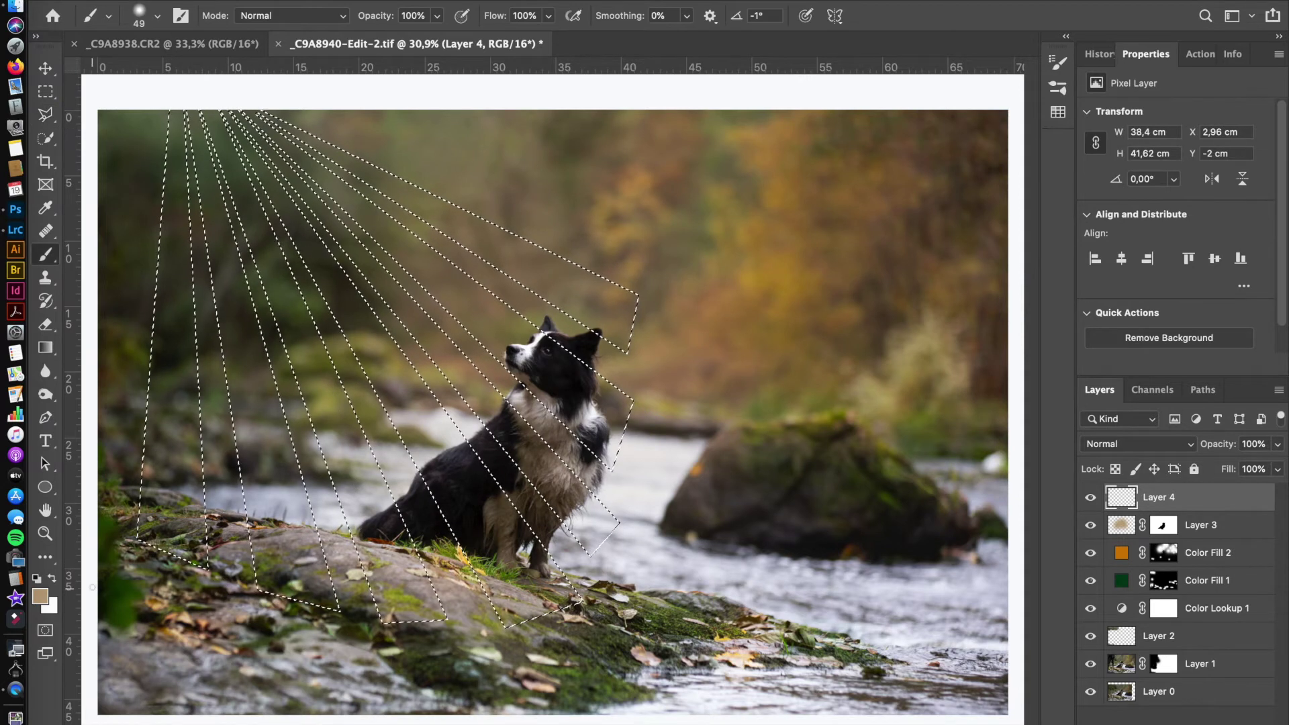
key(x)
drag(461, 401, 675, 234)
mouse_move(202, 268)
mouse_down()
mouse_move(346, 238)
mouse_move(289, 363)
mouse_up()
key(v)
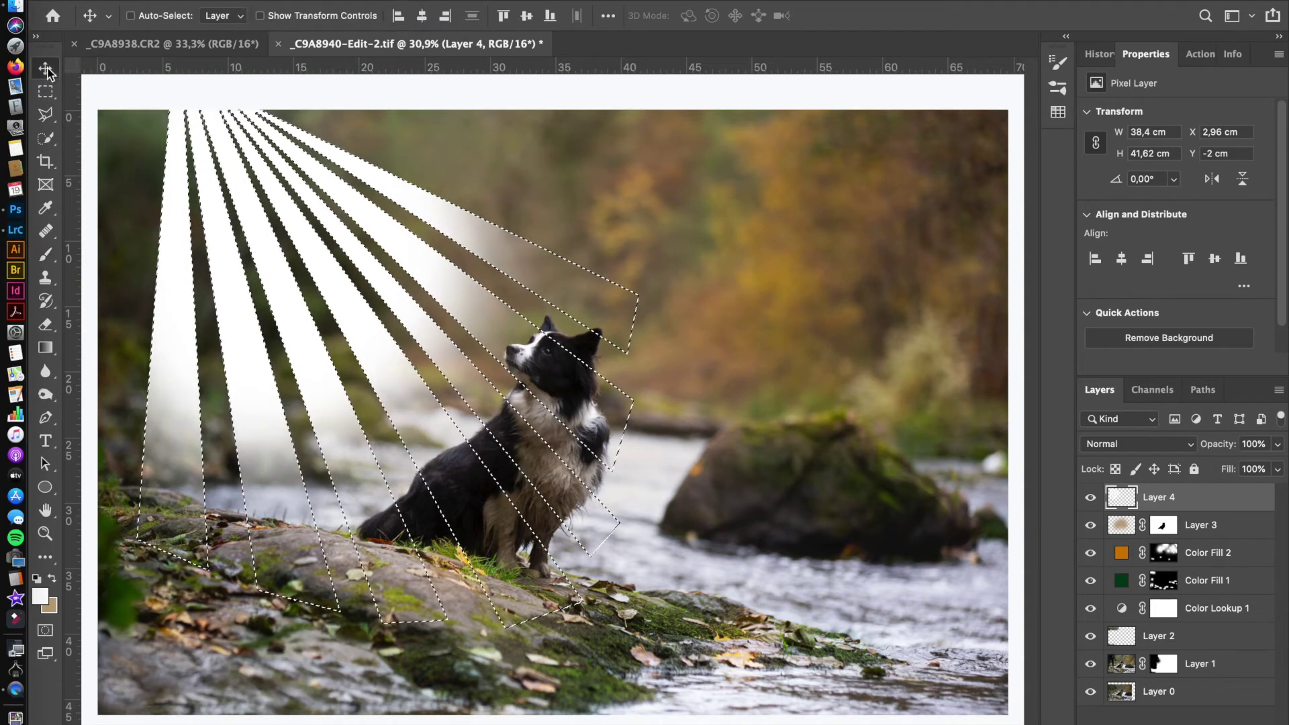
key(ctrl+d)
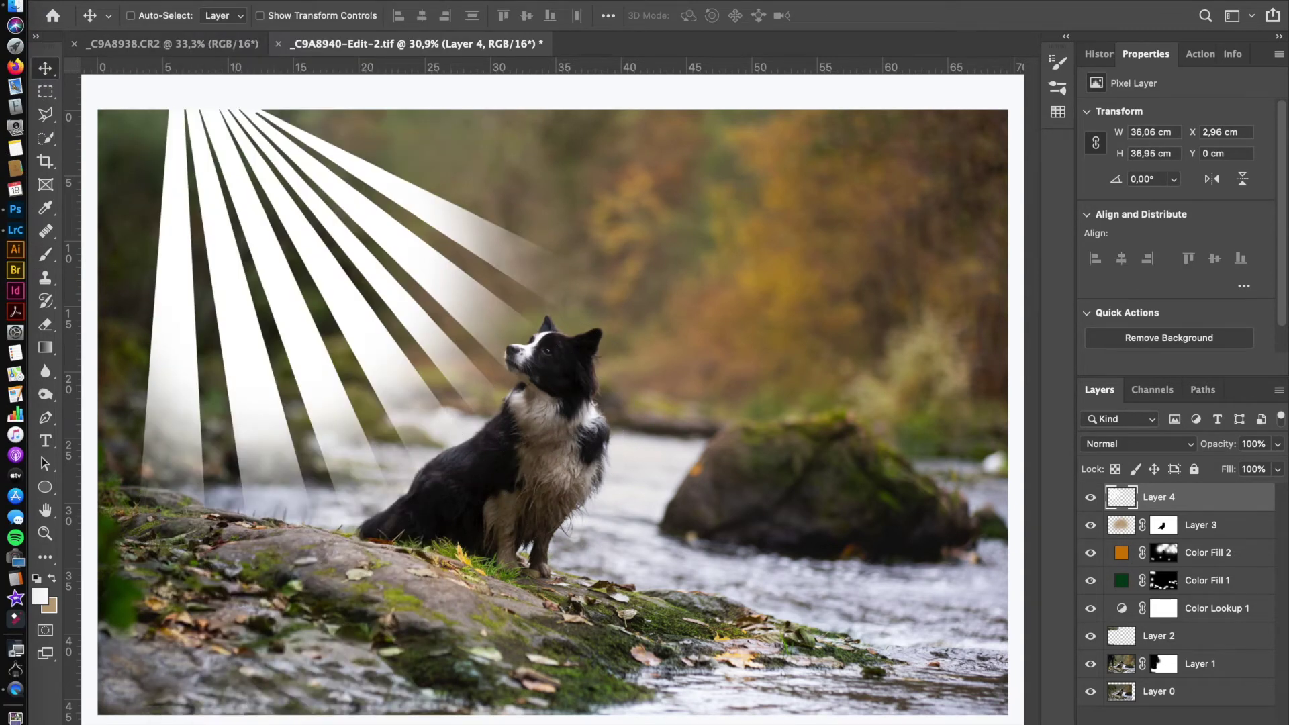
key(ctrl+t)
right_click(418, 380)
Shift the rays left and down, stretching their top-right corner and right edge outward
key(Escape)
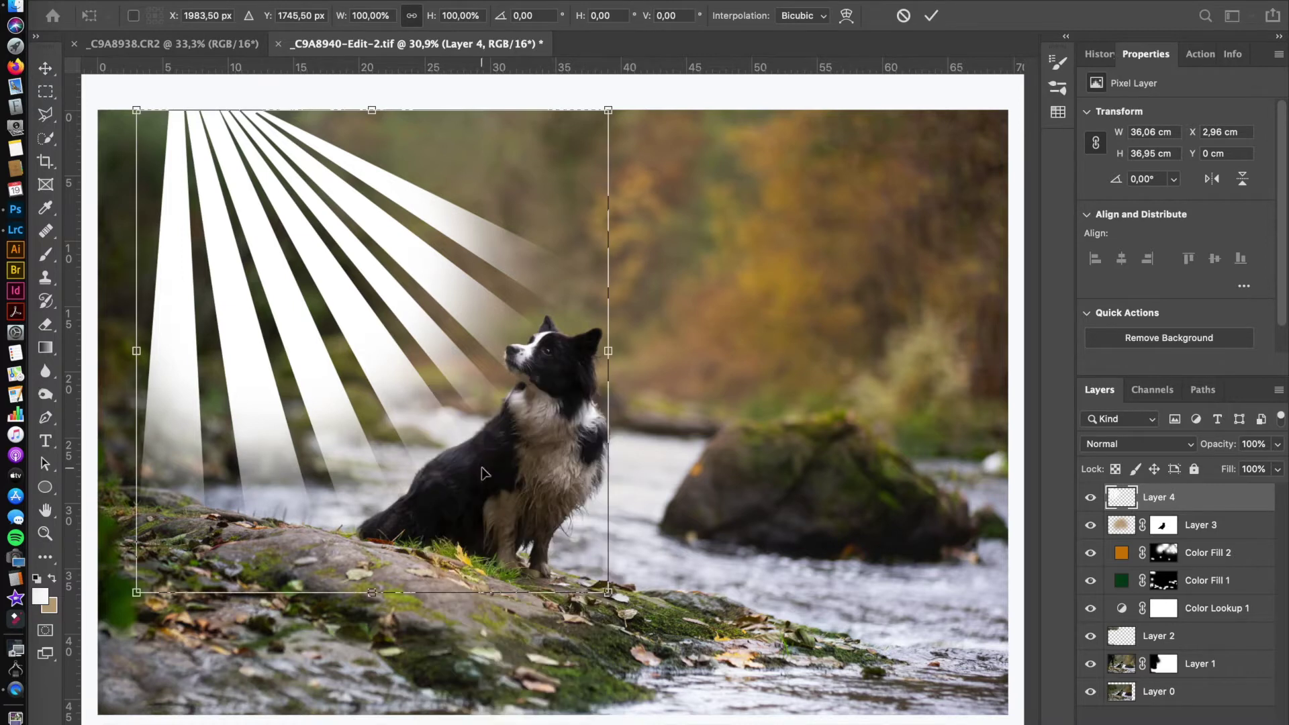
drag(136, 112, 111, 131)
drag(582, 129, 668, 74)
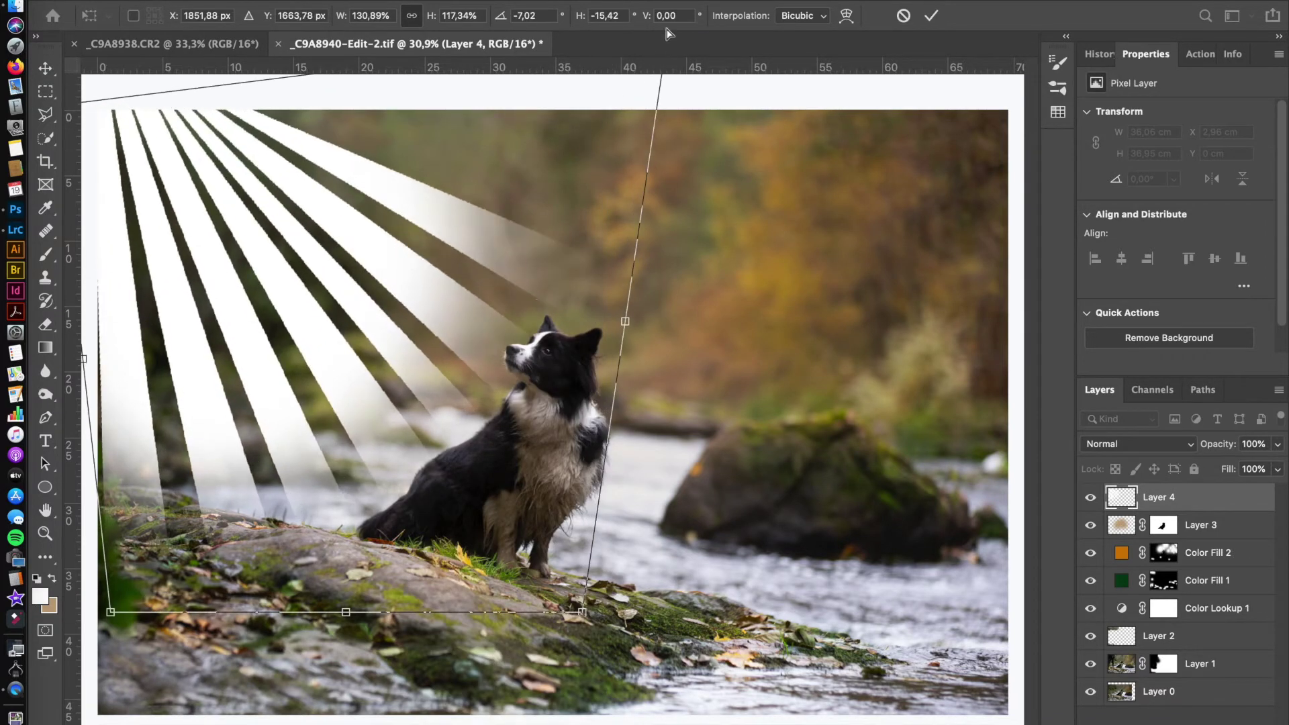
scroll(546, 413, down, 1)
scroll(551, 410, down, 1)
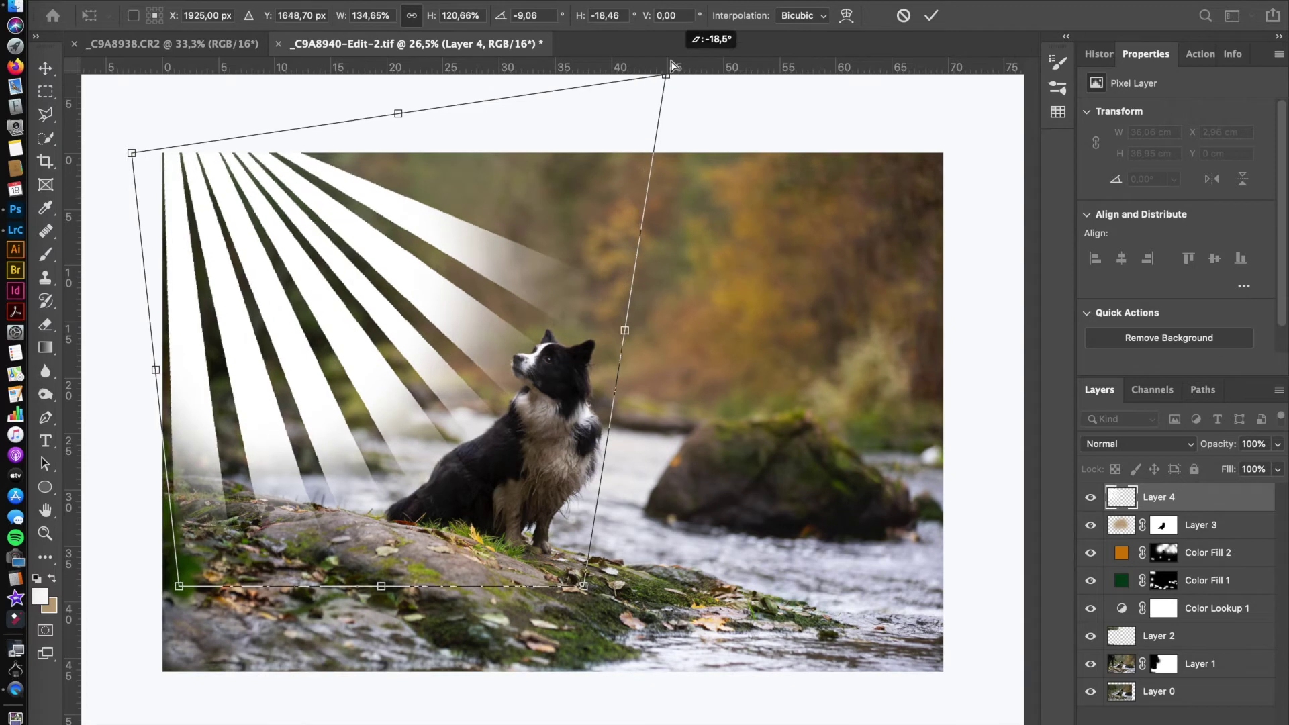
drag(620, 337, 716, 340)
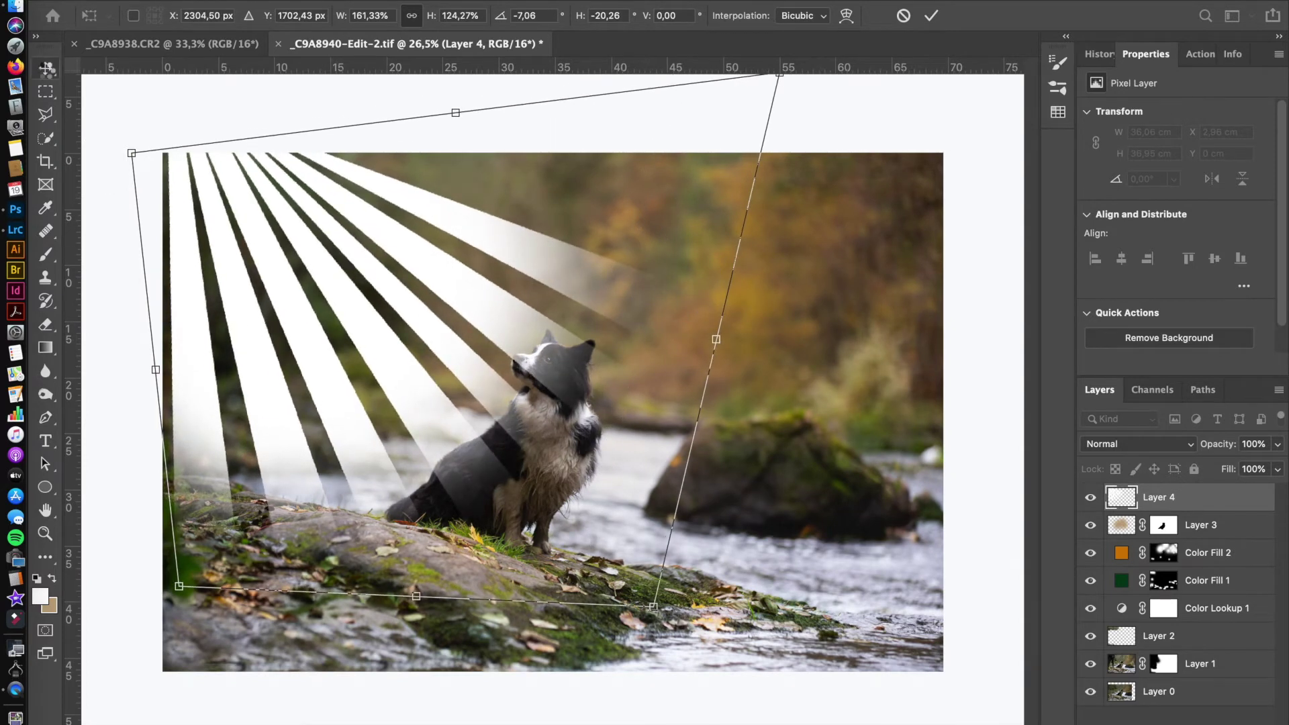
key(Return)
Set the rays layer to 37% opacity and apply a Gaussian Blur
click(1278, 444)
drag(1280, 466, 1224, 466)
click(420, 1)
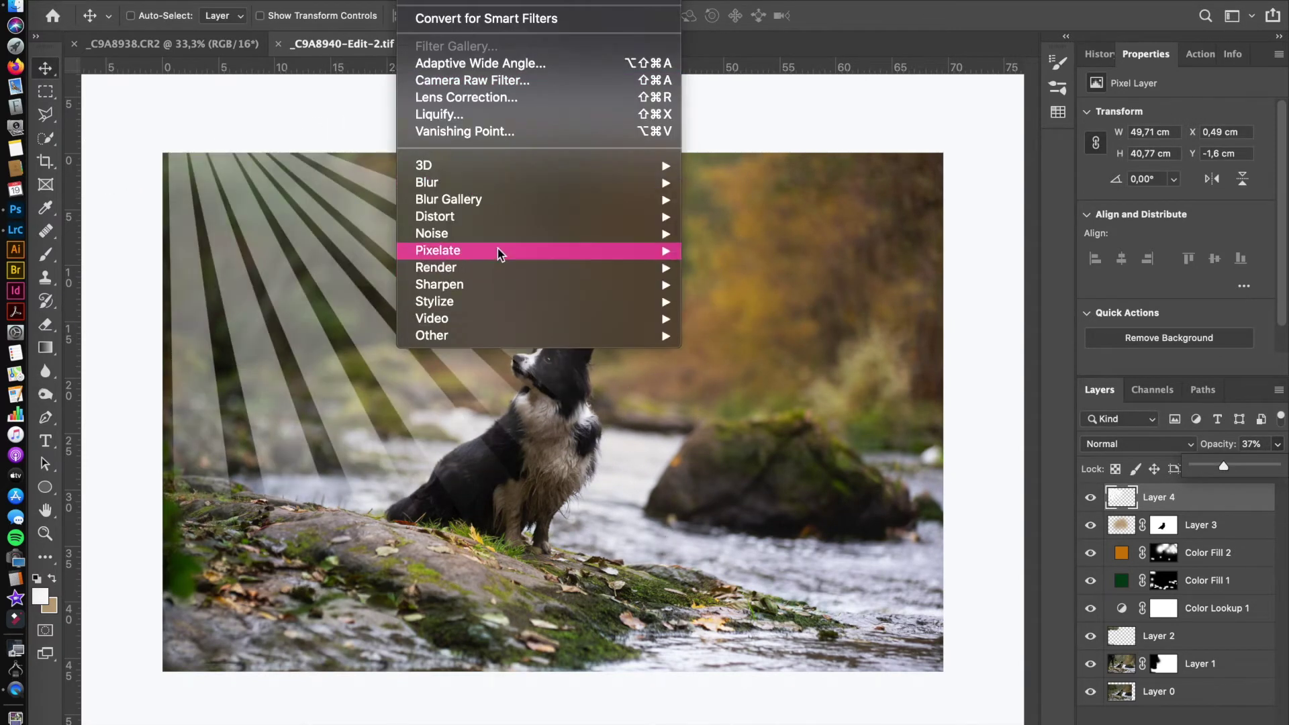
mouse_move(428, 182)
click(781, 250)
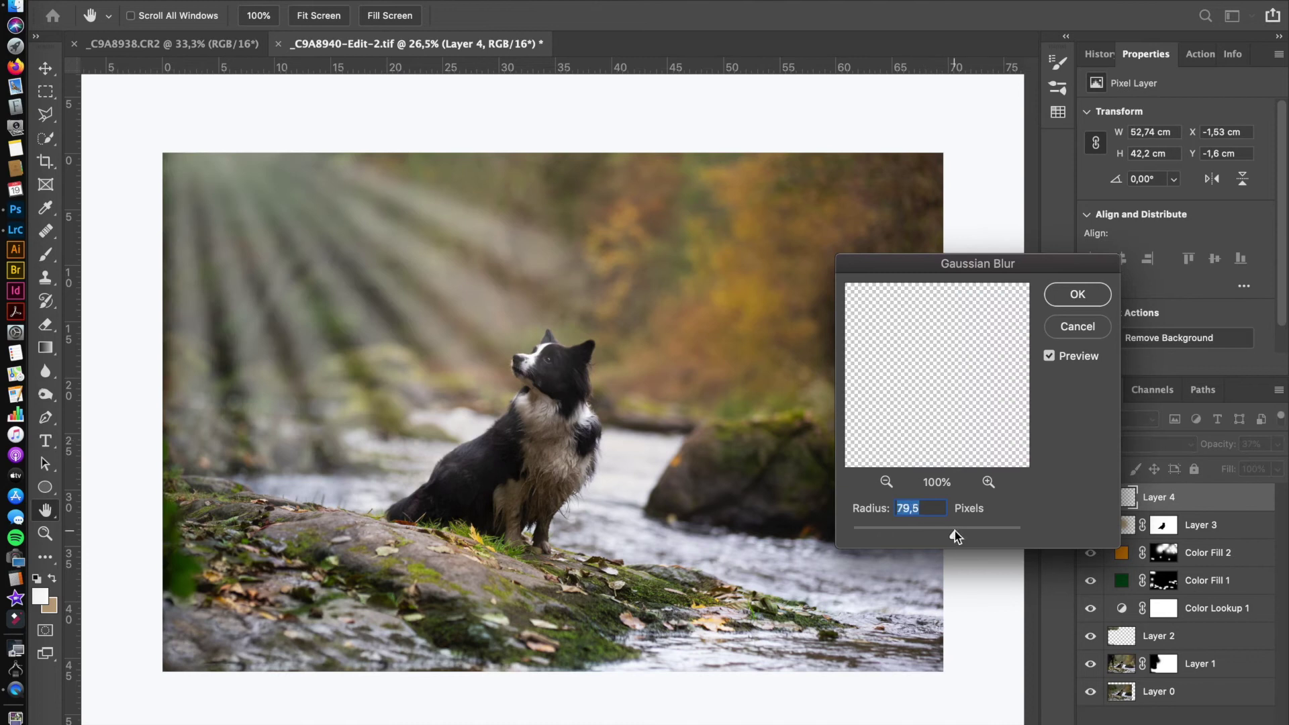
click(1078, 294)
Distort the blurred rays again, pulling the top-right corner further outward
key(ctrl+t)
right_click(604, 207)
click(621, 242)
mouse_move(746, 93)
mouse_down()
mouse_move(812, 71)
mouse_move(814, 155)
mouse_up()
scroll(805, 170, down, 1)
Commit the stretched rays, add a mask, and paint them off the dog's neck, chest and back
key(Return)
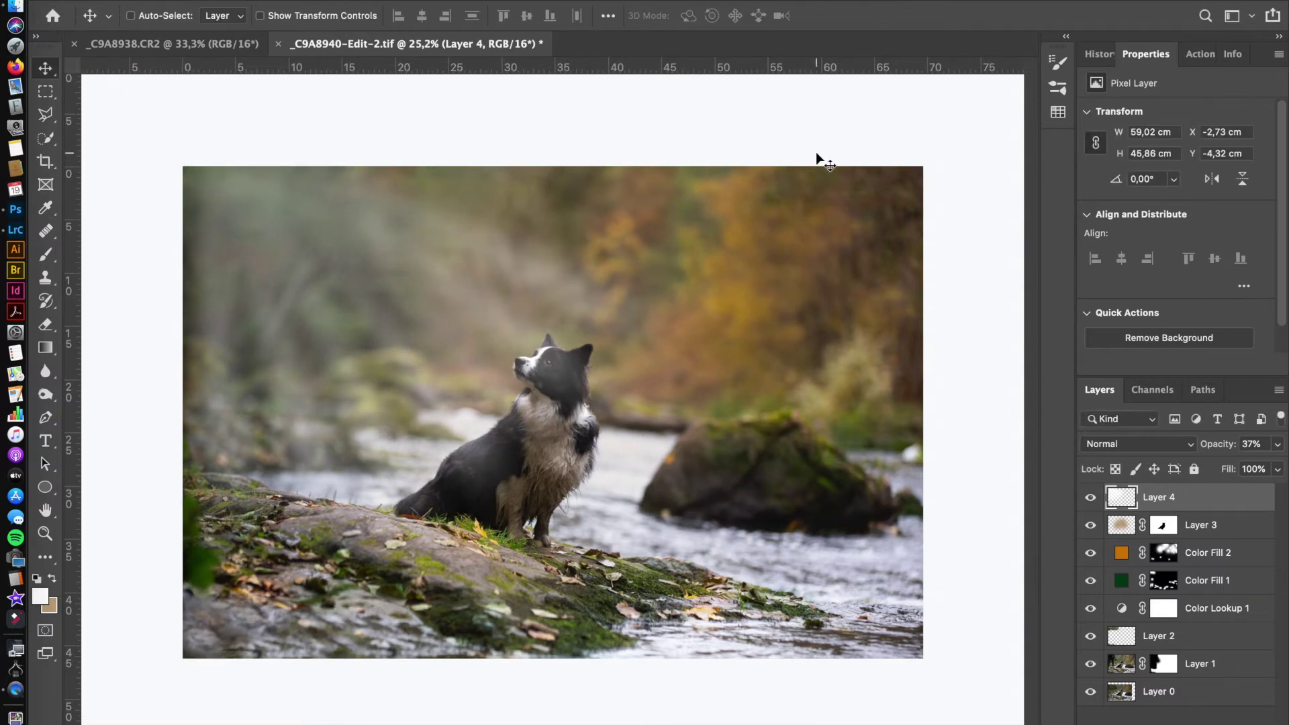
key(2)
key(9)
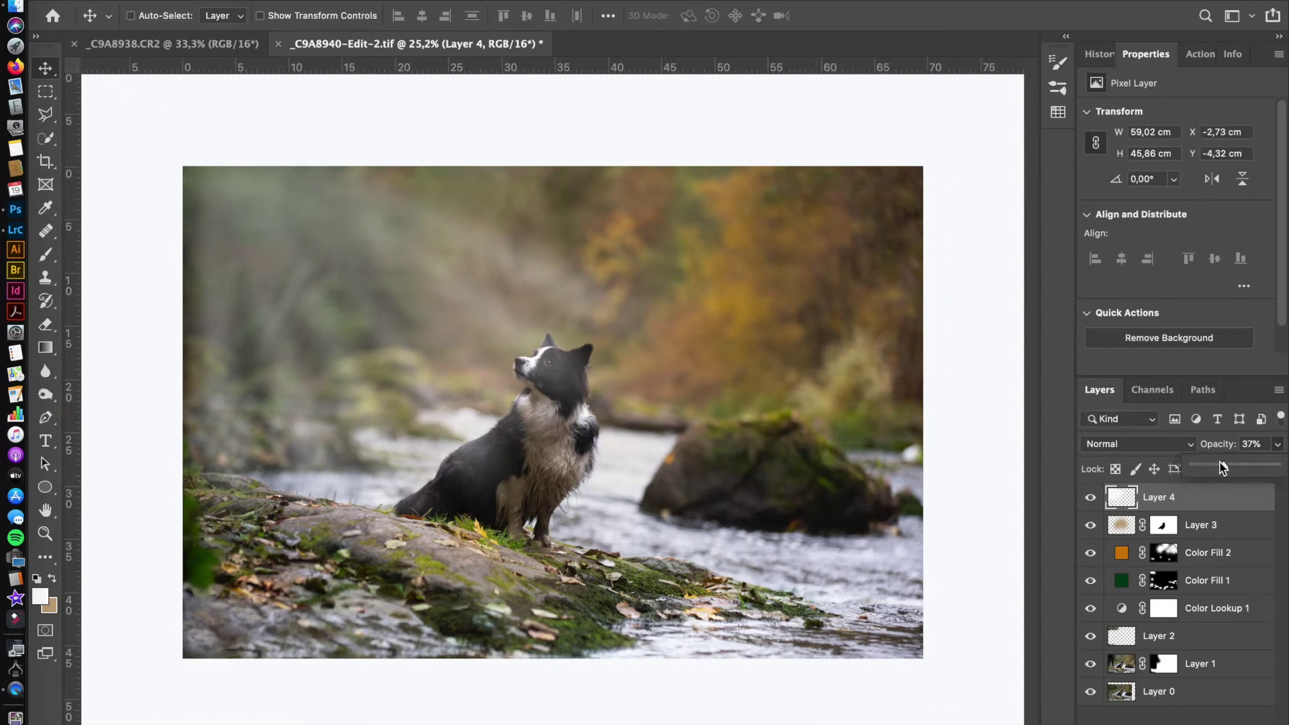
key(b)
scroll(519, 352, up, 5)
drag(538, 460, 441, 444)
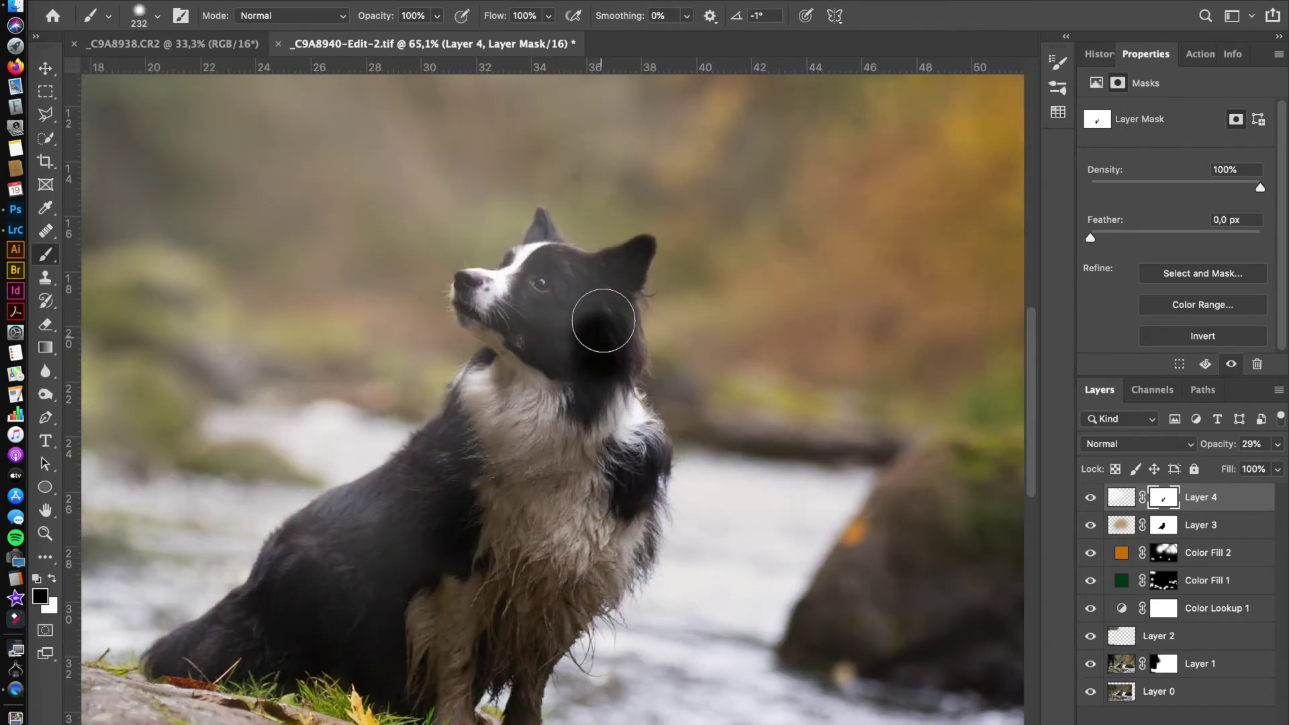
drag(598, 316, 484, 483)
drag(327, 616, 302, 544)
mouse_move(175, 638)
mouse_down()
mouse_move(336, 567)
mouse_move(336, 512)
mouse_move(461, 427)
mouse_move(588, 369)
mouse_move(634, 441)
mouse_up()
Remove the rays from the dog's muzzle, chin, right ear and forehead with smaller brushes
scroll(461, 431, up, 2)
key(bracketleft)
key(bracketleft)
key(bracketleft)
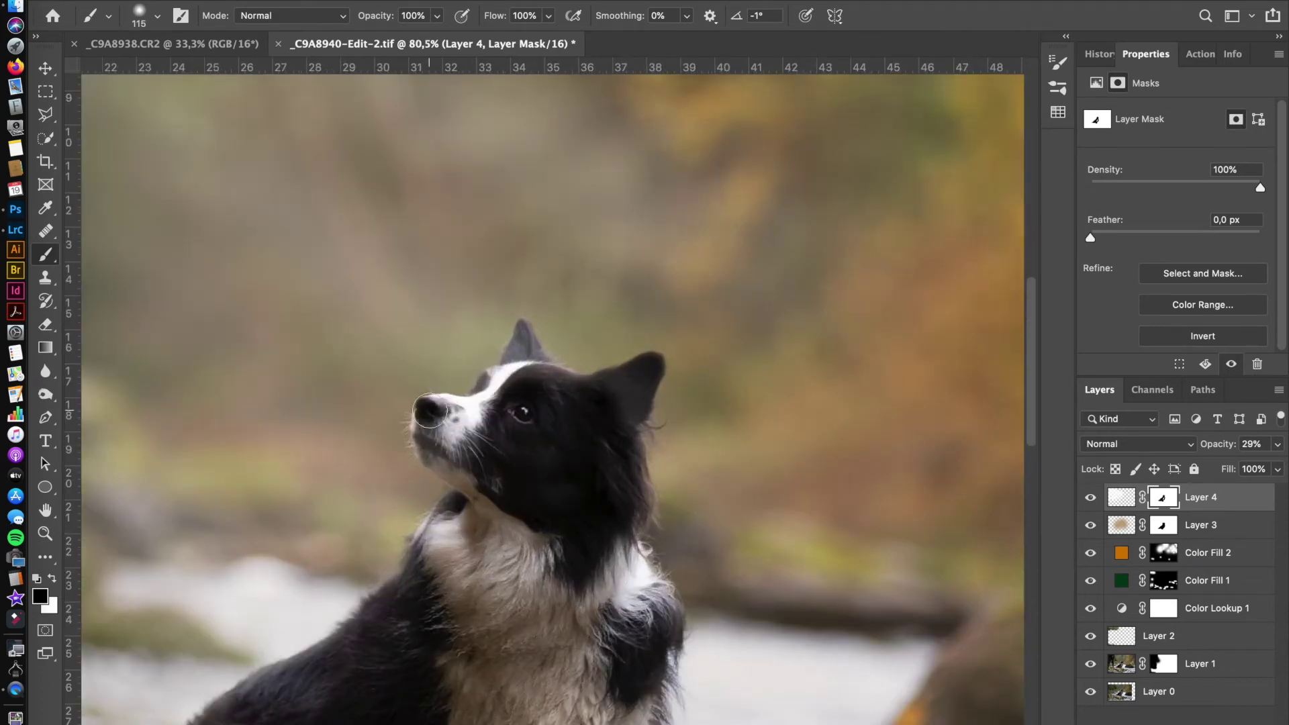
scroll(465, 451, up, 5)
drag(478, 484, 456, 484)
mouse_move(329, 400)
mouse_down()
mouse_move(363, 430)
mouse_move(432, 578)
mouse_up()
mouse_move(347, 603)
mouse_down()
mouse_move(396, 510)
mouse_move(407, 555)
mouse_up()
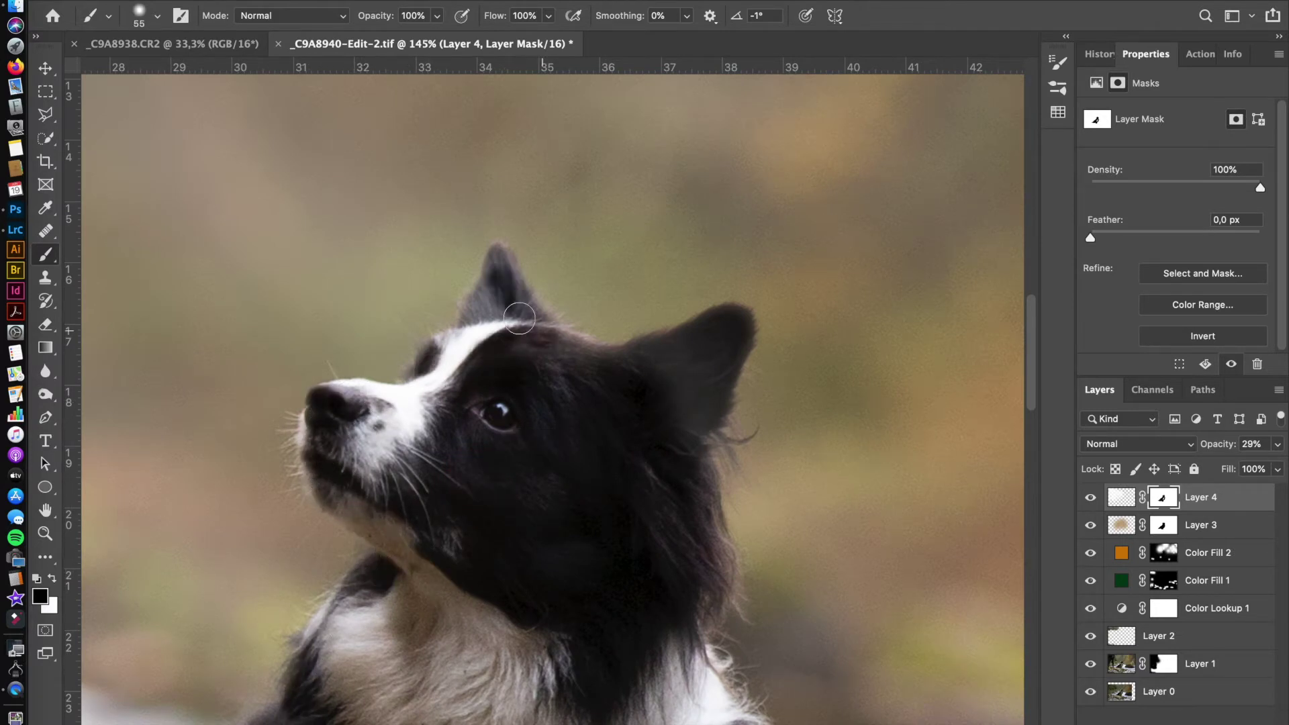
drag(505, 296, 495, 296)
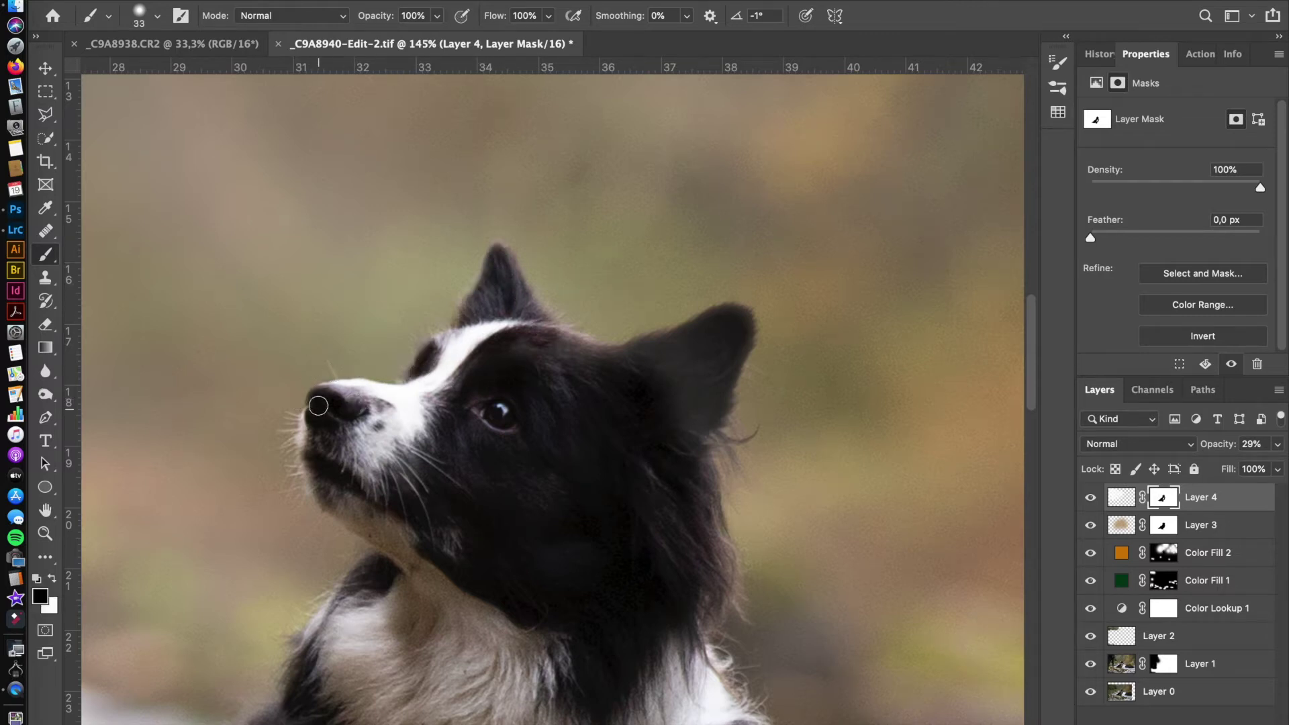
drag(654, 397, 670, 398)
drag(728, 325, 724, 352)
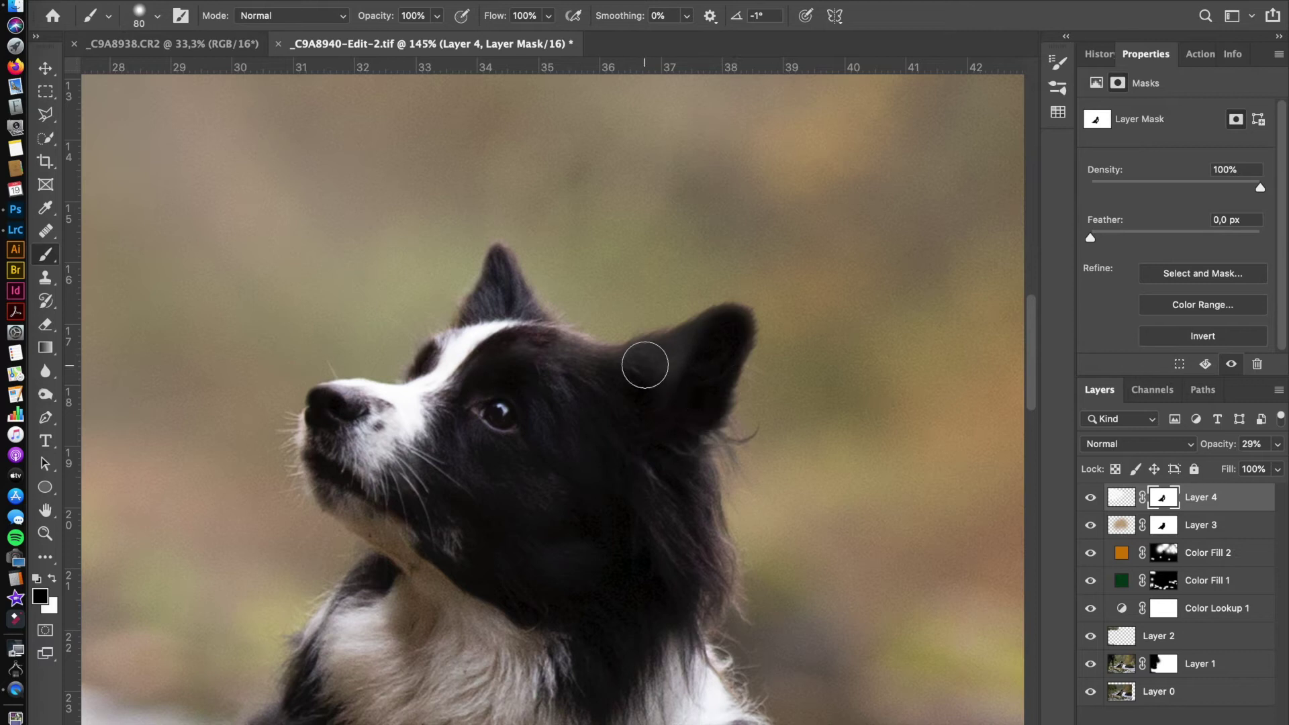
drag(645, 365, 728, 331)
drag(589, 368, 540, 349)
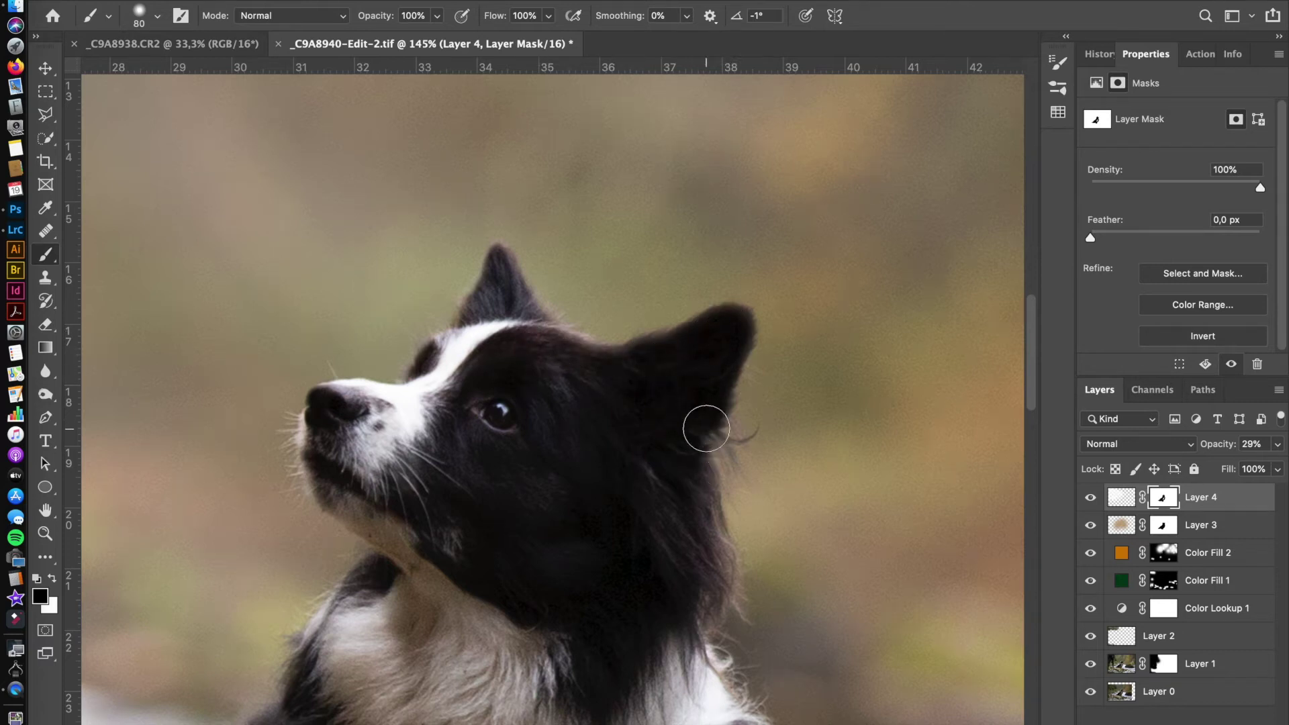
Tidy a leftover streak in the rays mask, then fade the layer to 21% opacity
scroll(493, 591, down, 10)
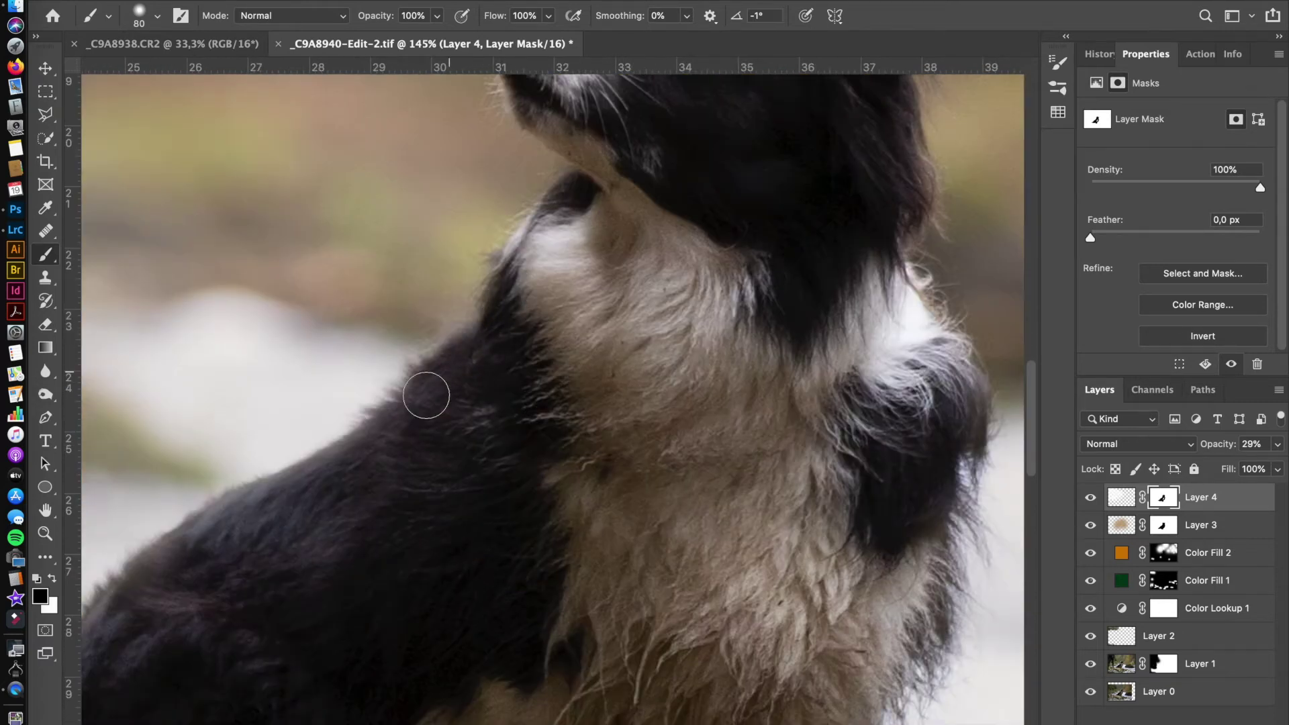
scroll(440, 392, left, 5)
scroll(561, 497, down, 3)
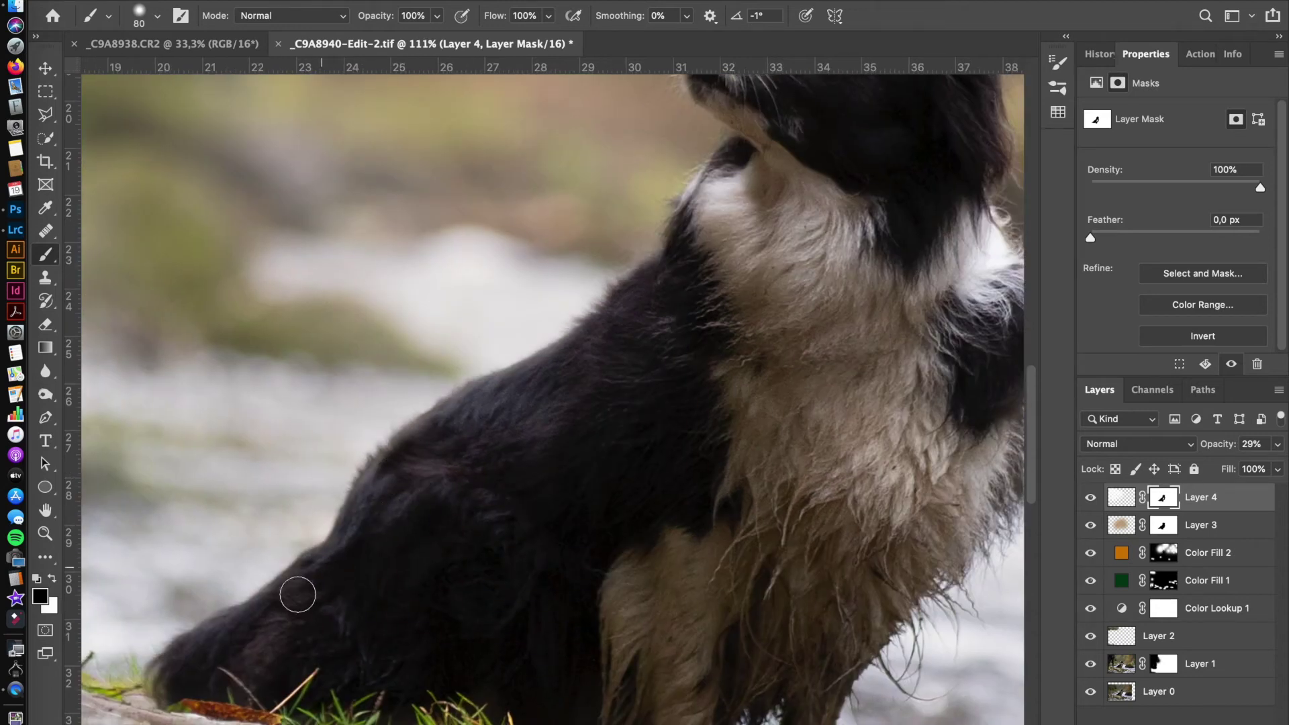
scroll(376, 624, right, 8)
scroll(585, 484, right, 2)
key(alt+backslash)
mouse_move(632, 339)
mouse_down()
mouse_move(427, 560)
mouse_move(582, 315)
mouse_up()
scroll(268, 511, left, 3)
scroll(558, 362, up, 4)
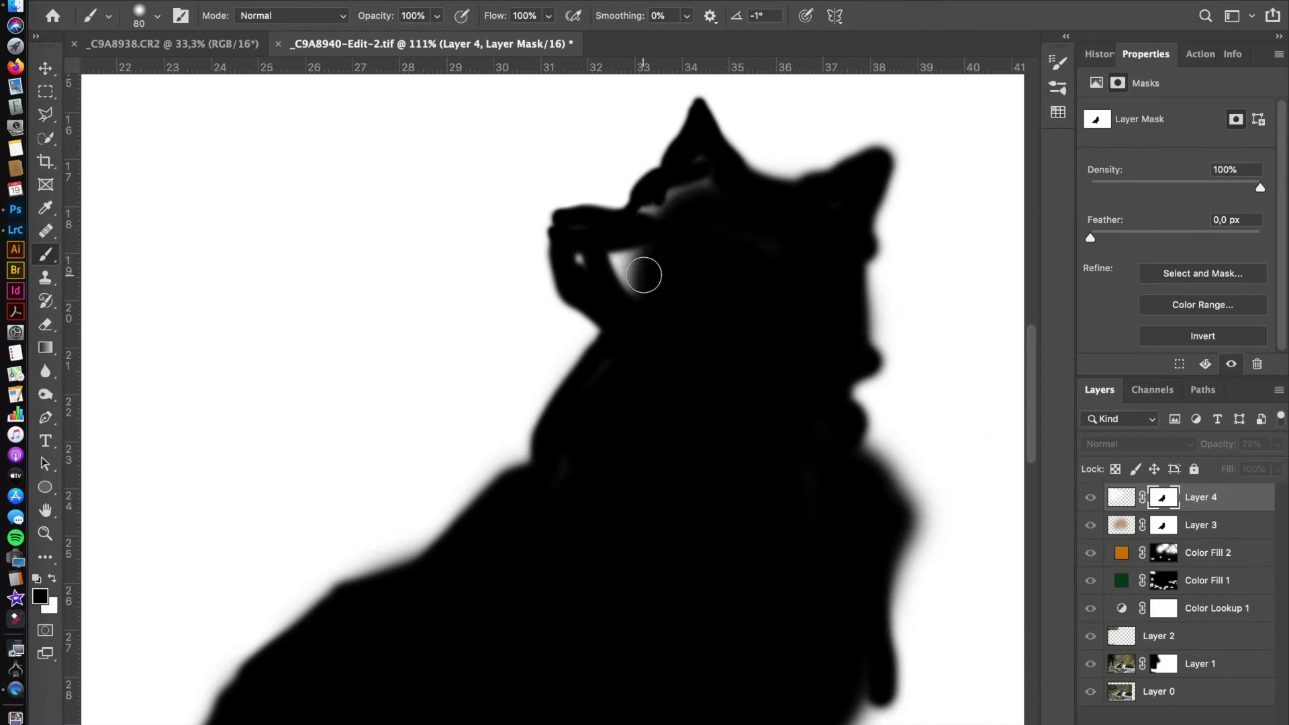
alt+click(1166, 499)
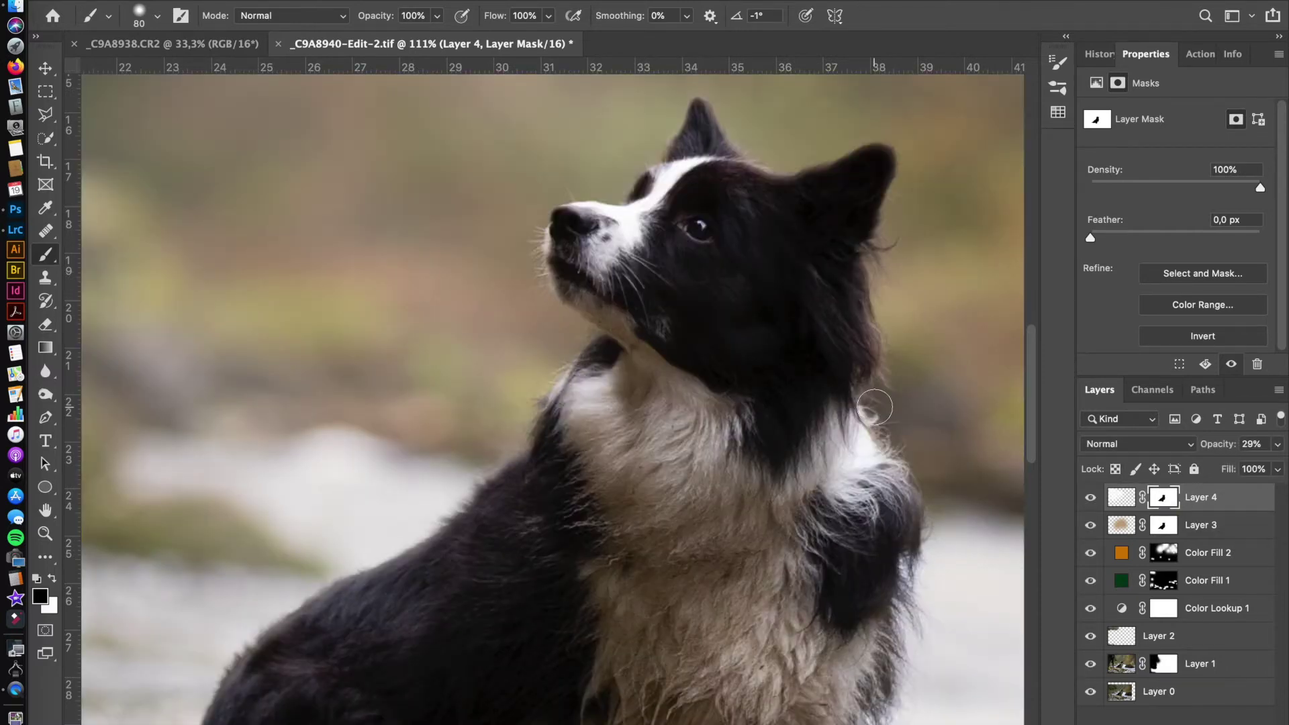
scroll(875, 407, down, 5)
scroll(875, 407, down, 3)
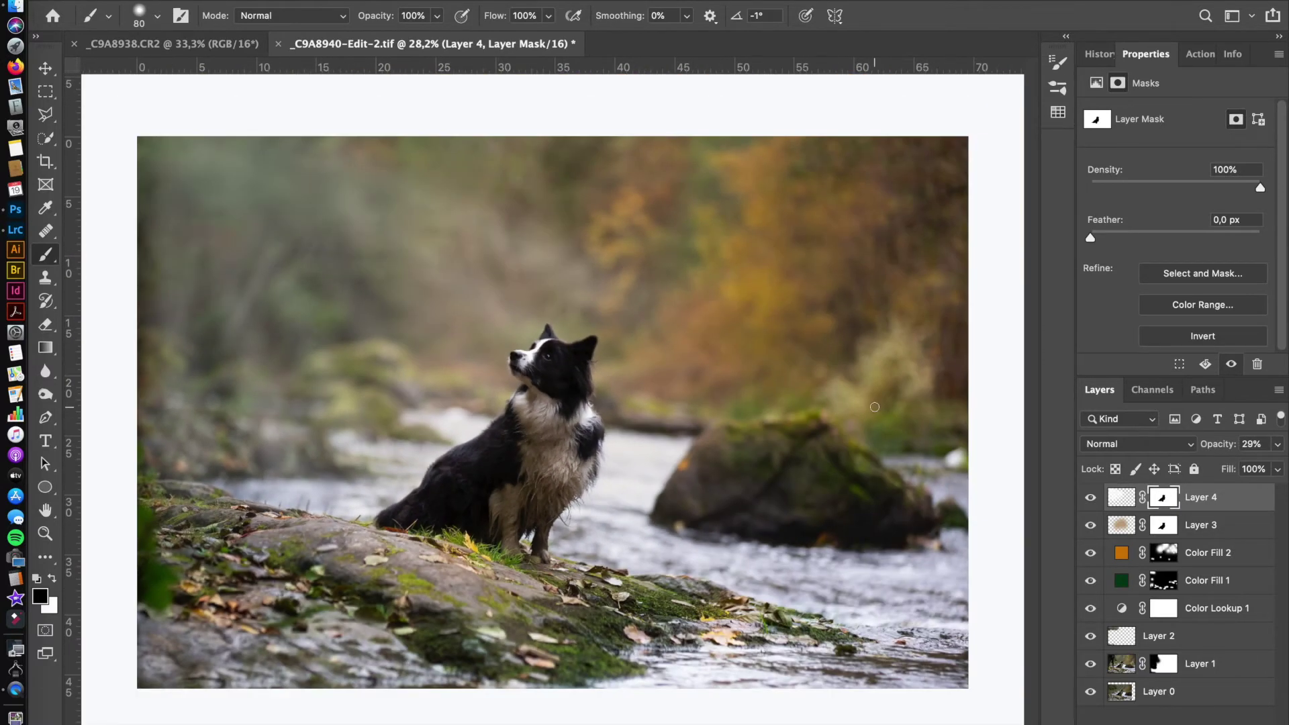
drag(1278, 444, 1212, 463)
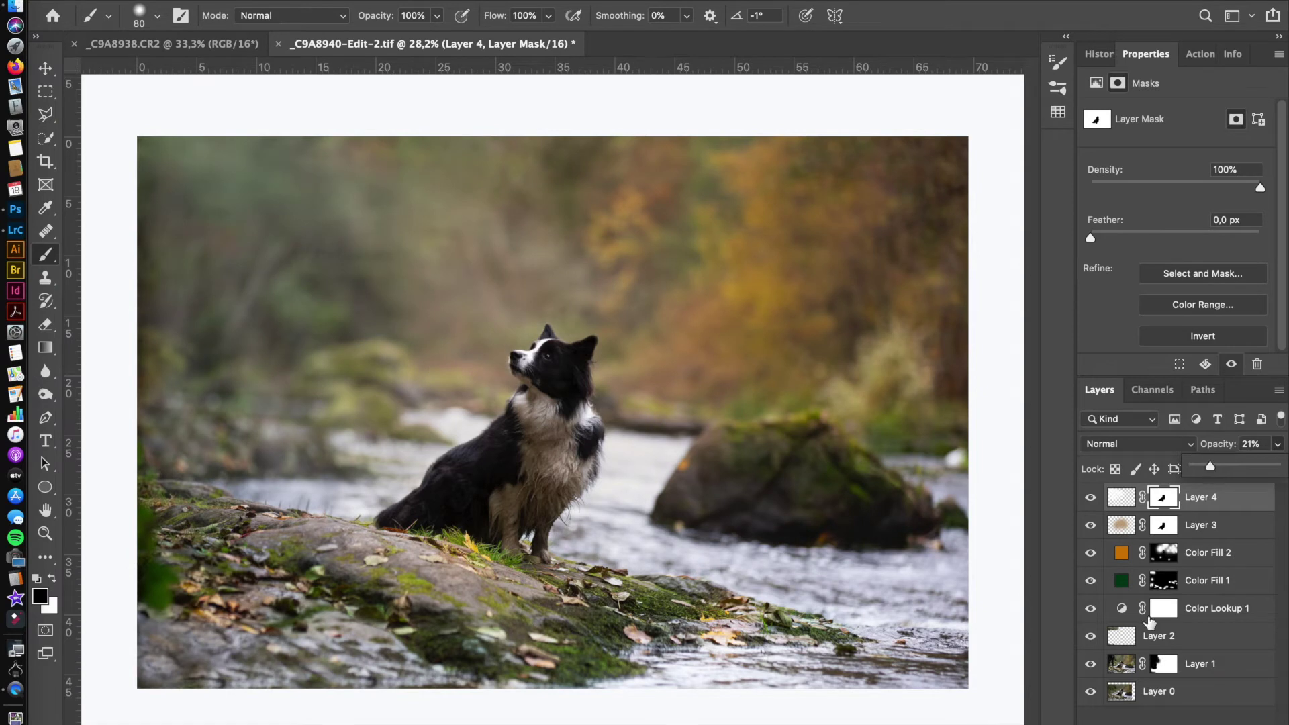
Add a Curves 1 adjustment above Layer 2 with a raised midpoint and inverted mask
click(1128, 634)
click(1196, 719)
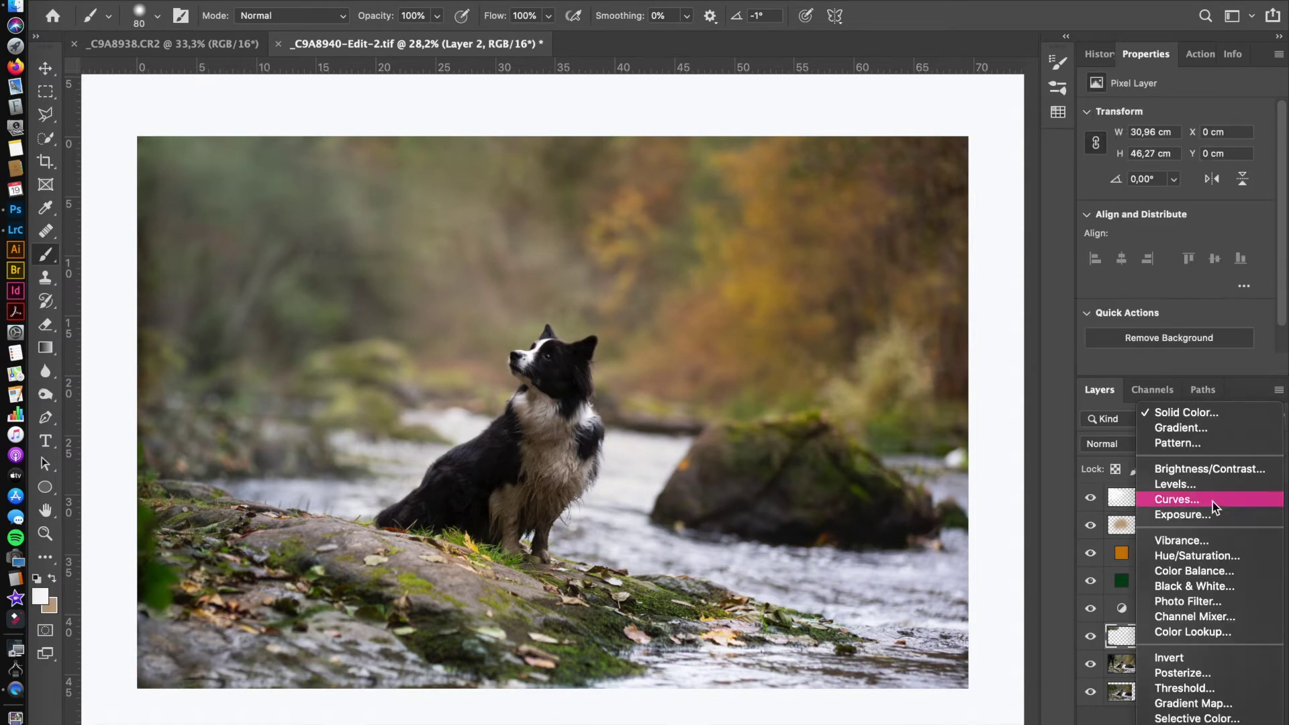
click(1212, 502)
drag(1168, 249, 1168, 239)
key(ctrl+i)
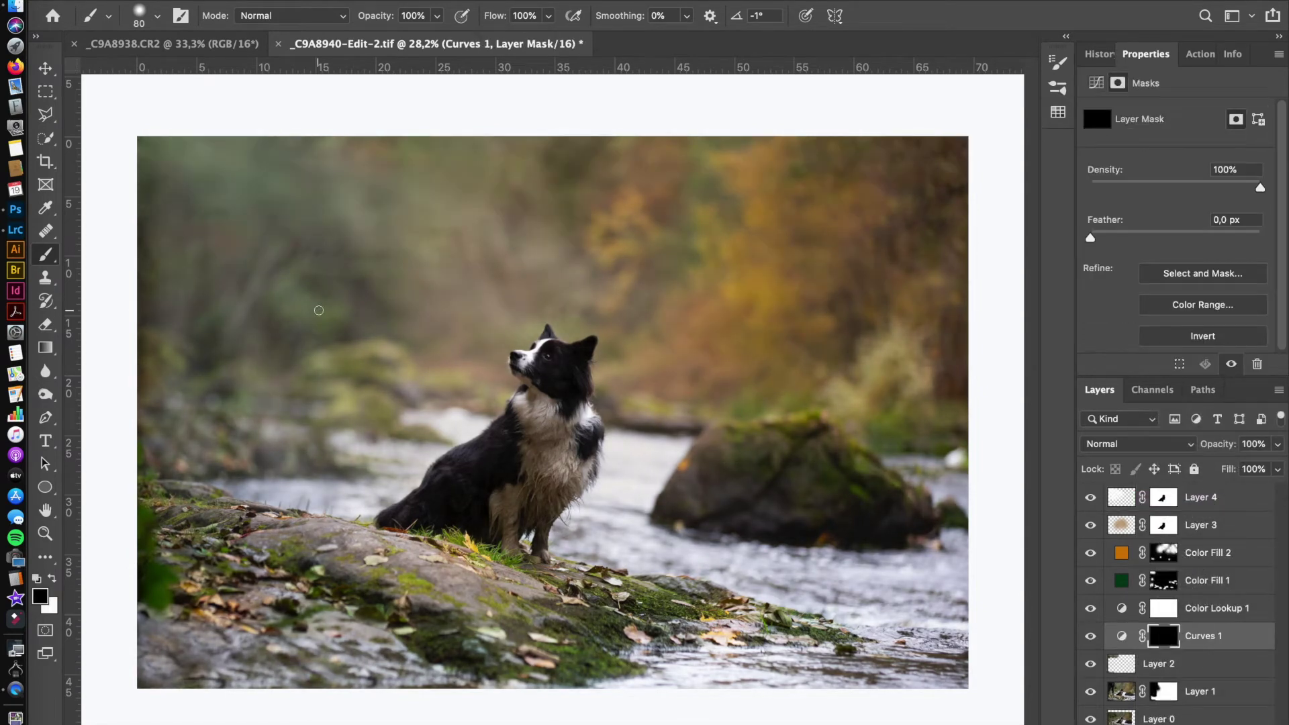
scroll(536, 416, up, 3)
drag(535, 440, 560, 429)
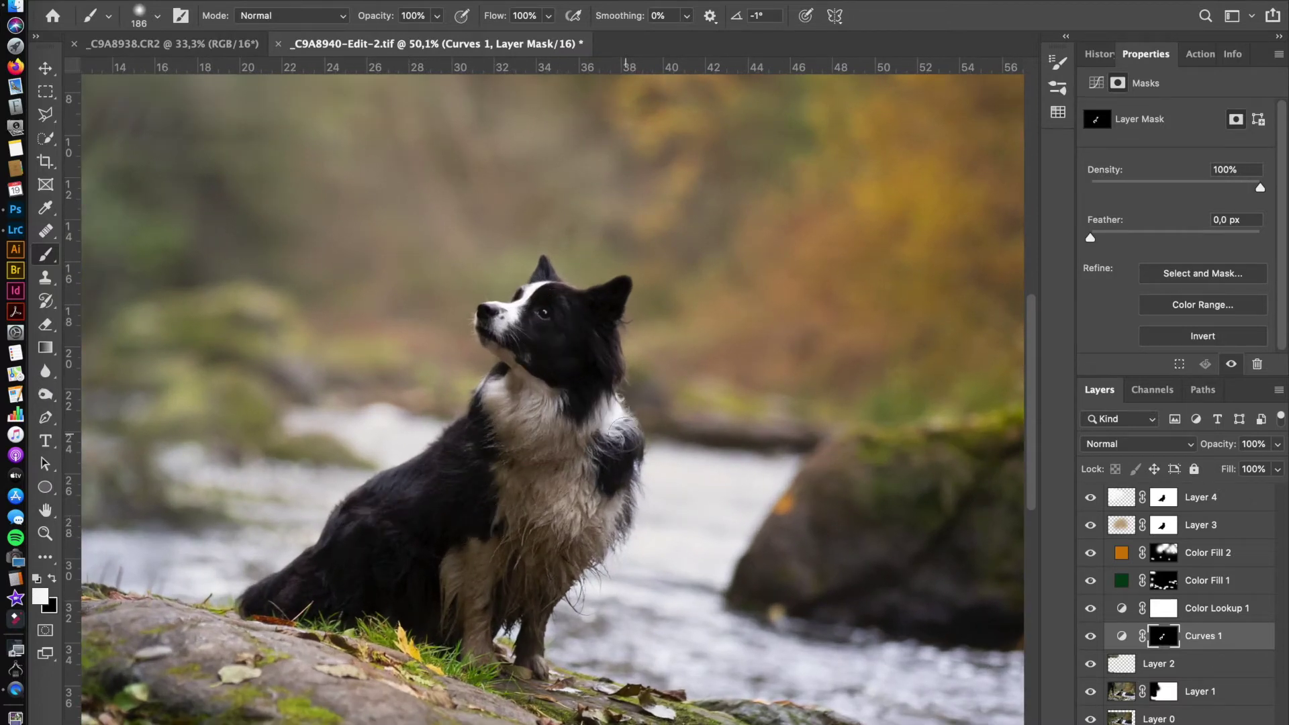
drag(572, 335, 619, 291)
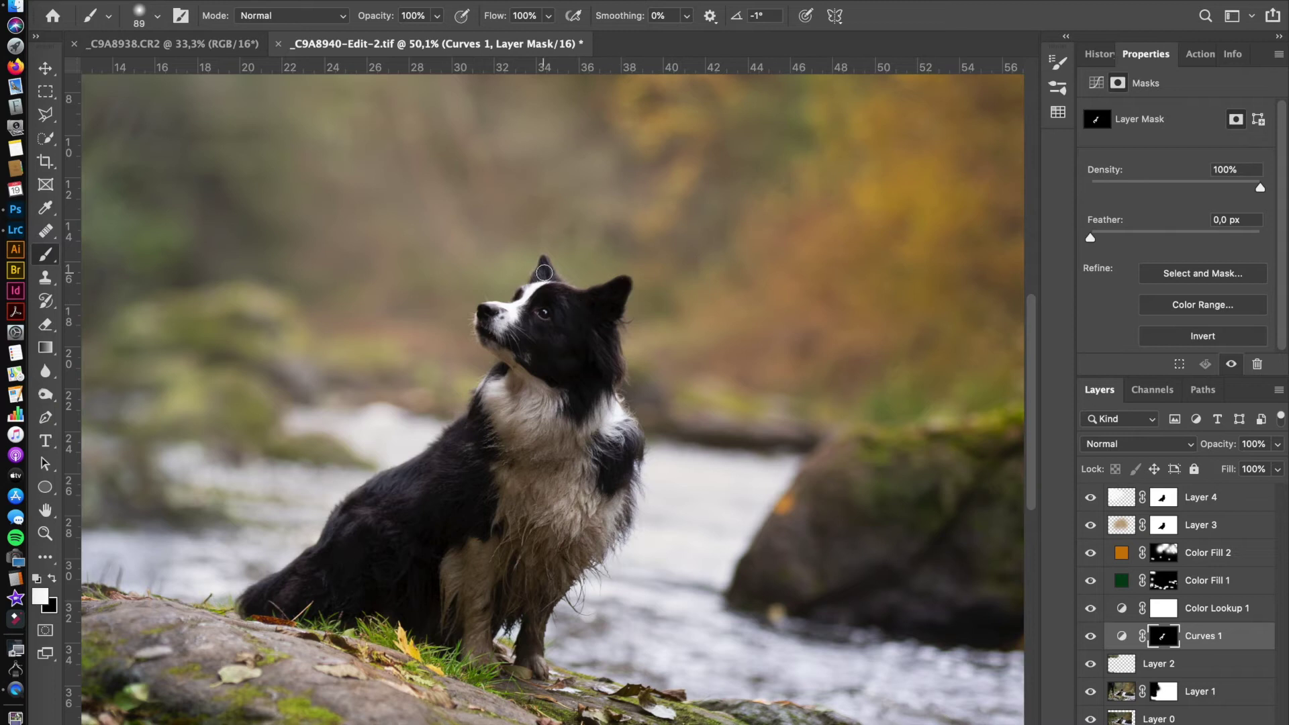
scroll(435, 594, down, 3)
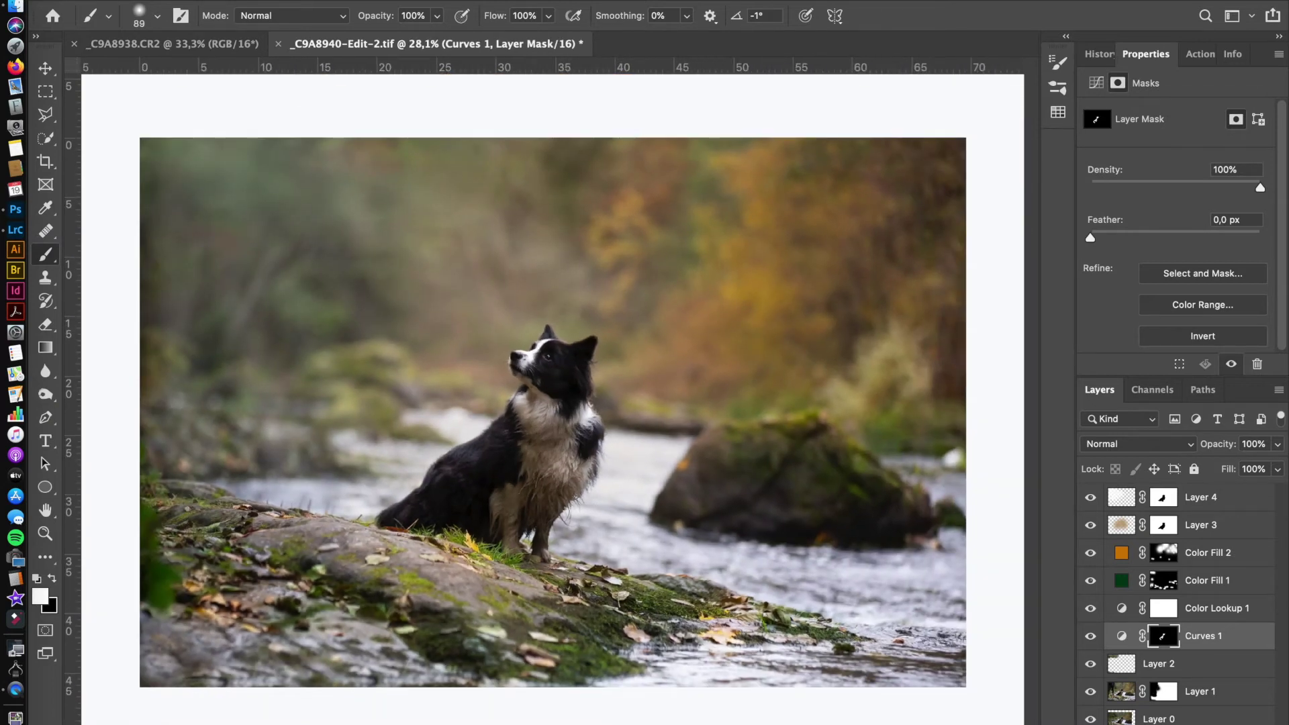
Pull the Curves 2 curve down to darken and invert its mask
drag(1190, 233, 1192, 233)
key(ctrl+i)
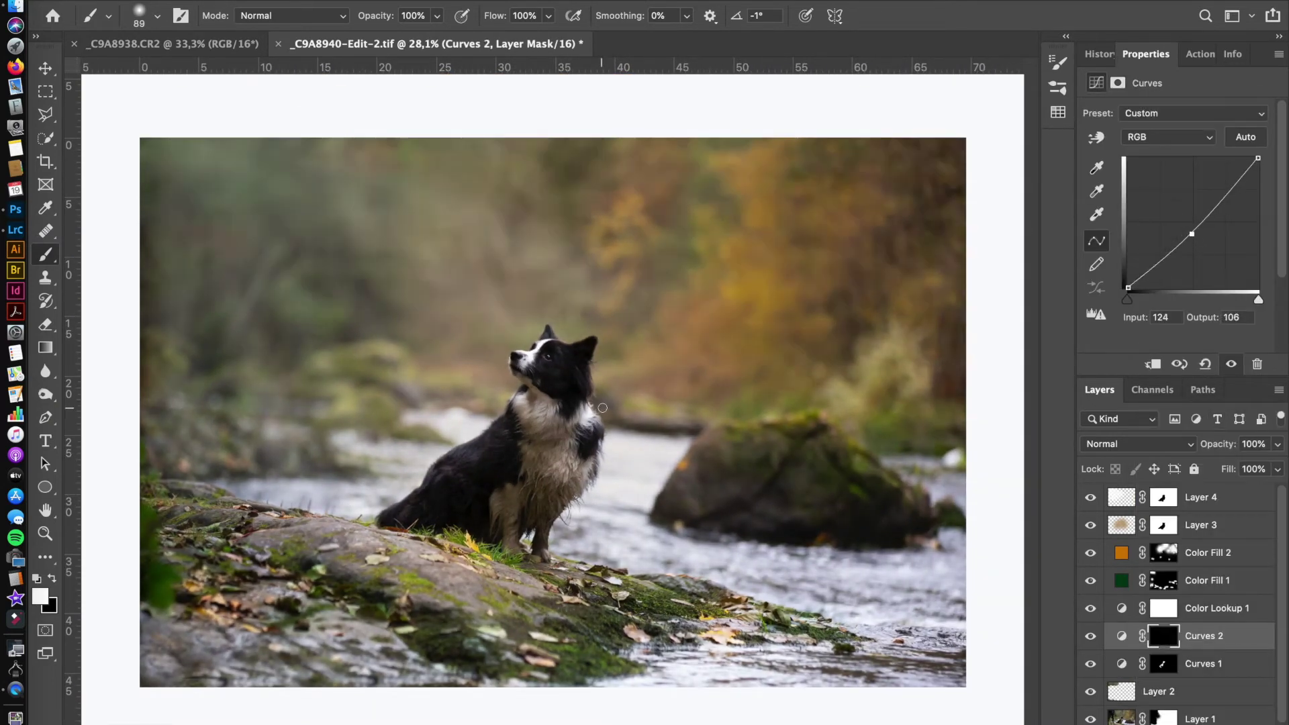
scroll(616, 419, up, 3)
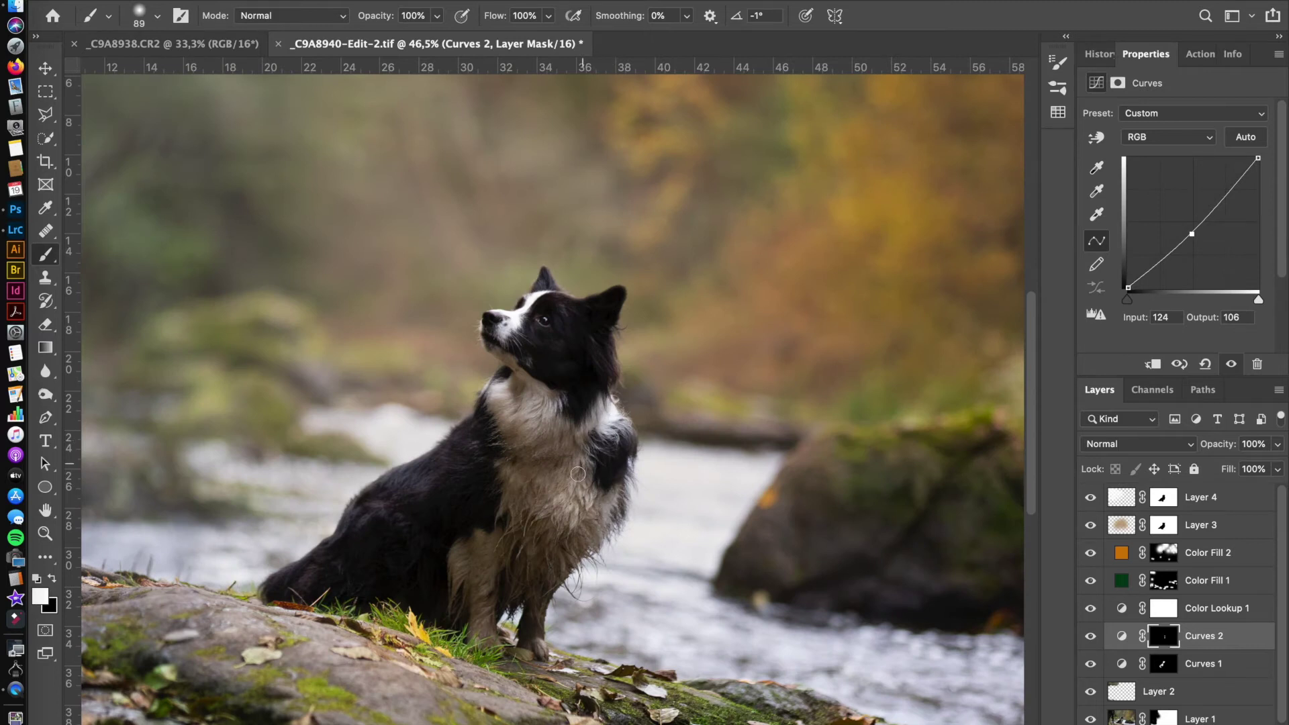
scroll(577, 474, down, 1)
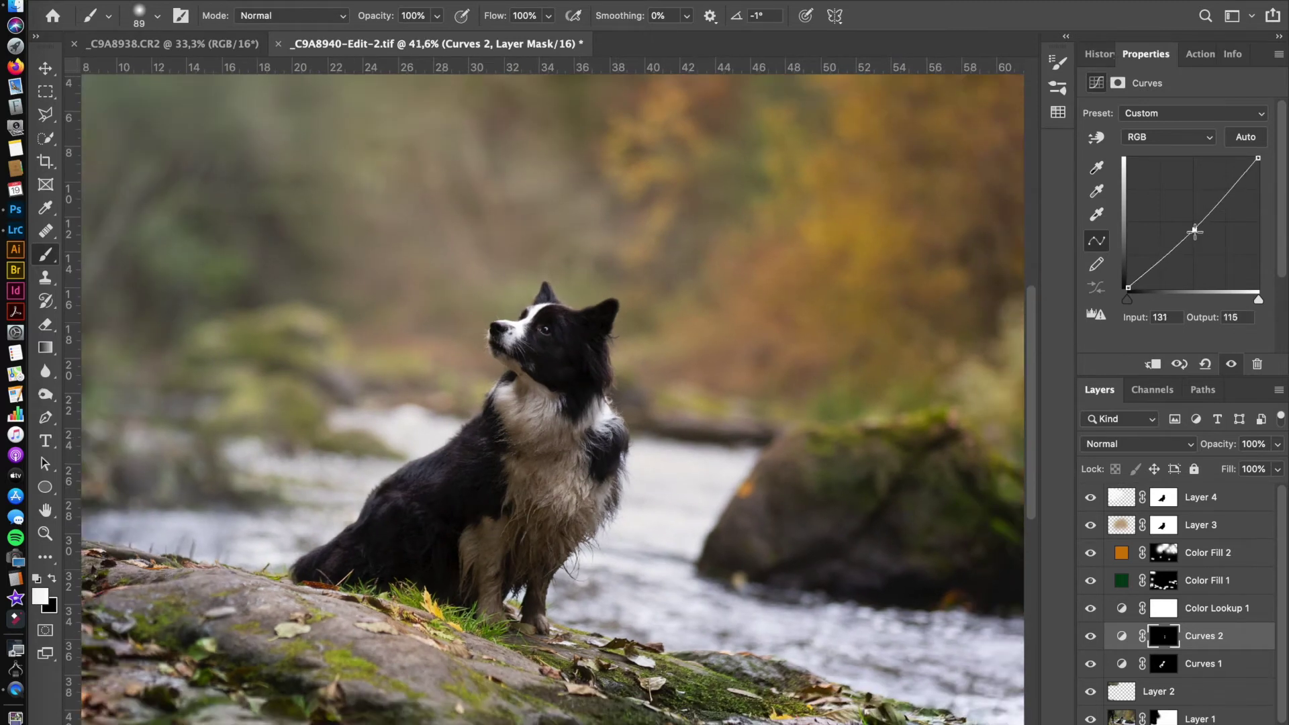
Retune Curves 1 and paint its brightening onto the brown chest fur
click(1164, 664)
click(1122, 664)
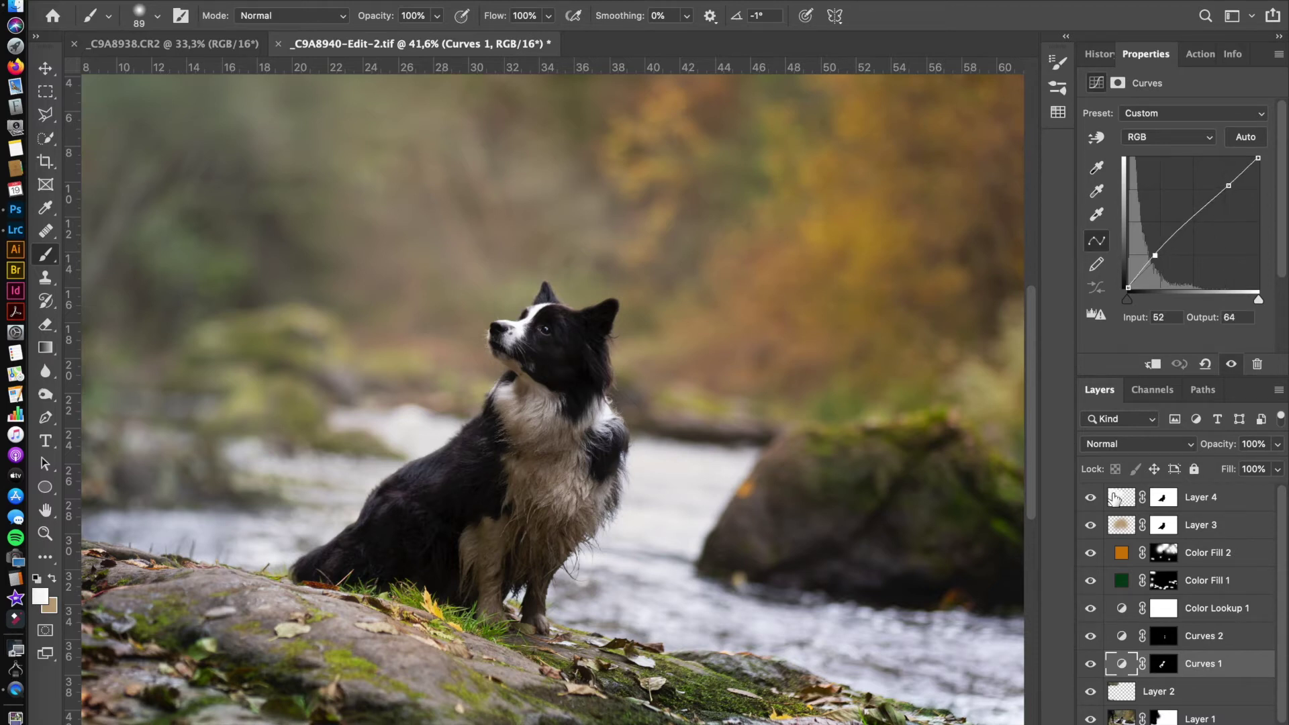
scroll(558, 341, up, 2)
key(ctrl+backslash)
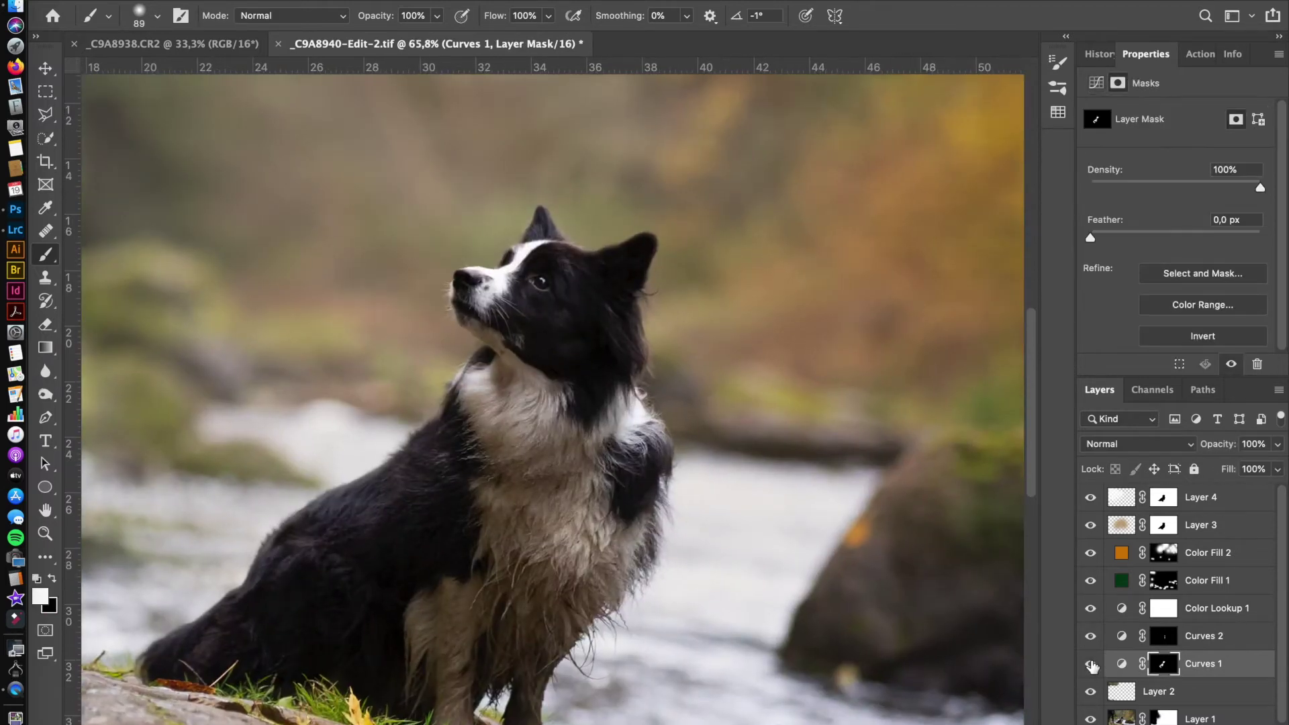
scroll(510, 461, down, 2)
mouse_move(552, 463)
mouse_down()
mouse_move(604, 463)
mouse_move(461, 460)
mouse_move(516, 443)
mouse_up()
scroll(479, 571, down, 2)
scroll(774, 501, down, 2)
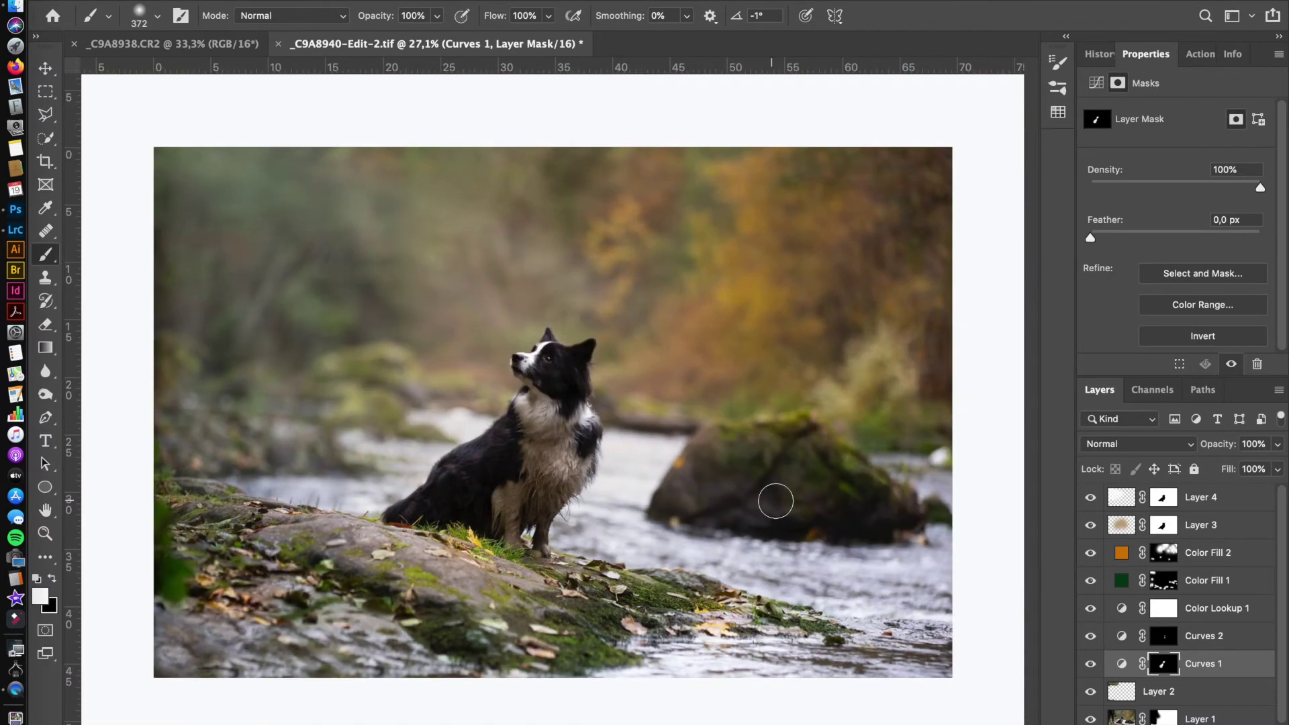
key(alt+bracketleft)
key(alt+bracketleft)
Zoom in on the background and size the Healing Brush to fix specks on Layer 1
scroll(644, 462, up, 3)
scroll(643, 462, up, 2)
key(j)
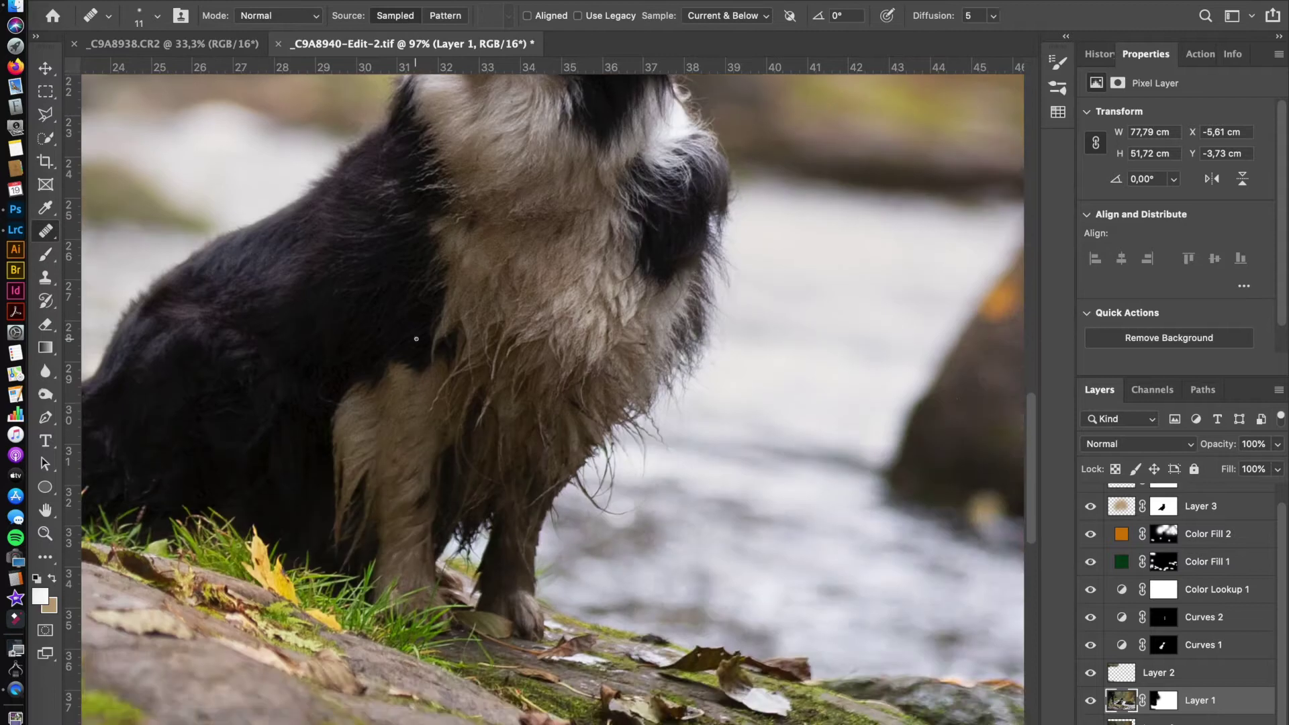
scroll(631, 263, up, 3)
scroll(612, 257, up, 5)
scroll(330, 459, down, 2)
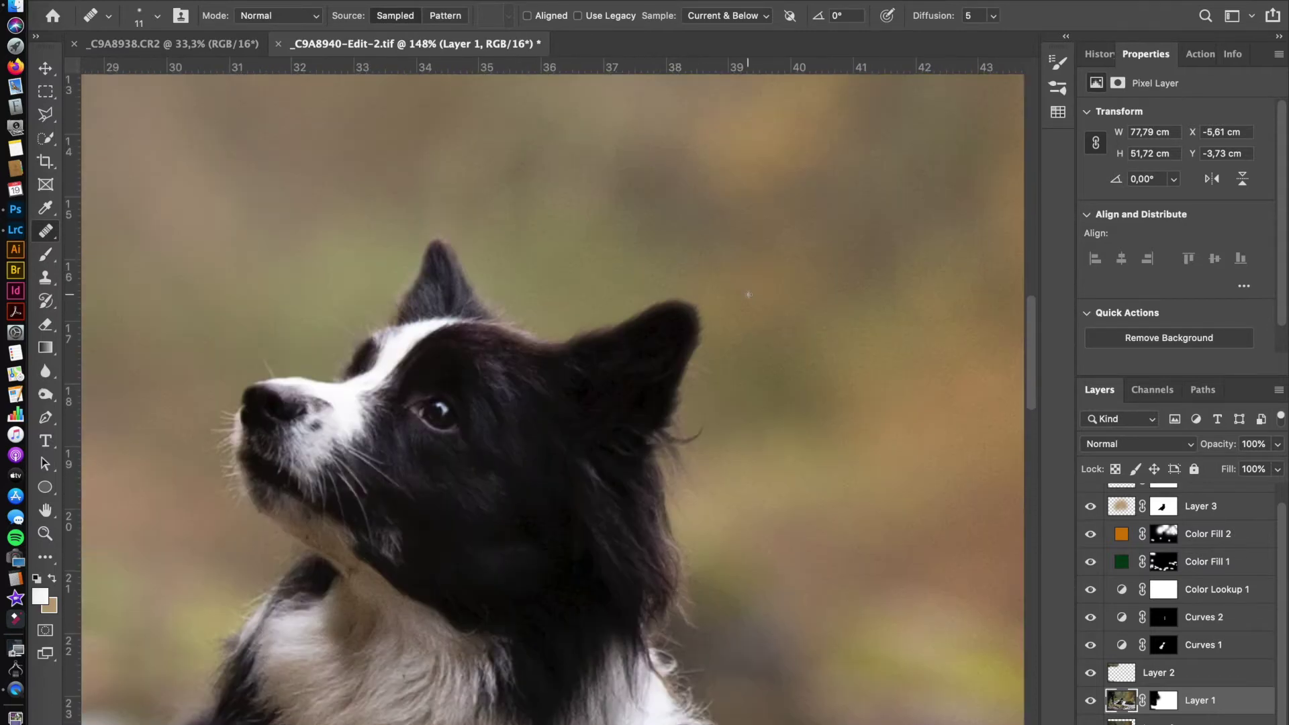
scroll(425, 525, down, 2)
scroll(425, 525, right, 5)
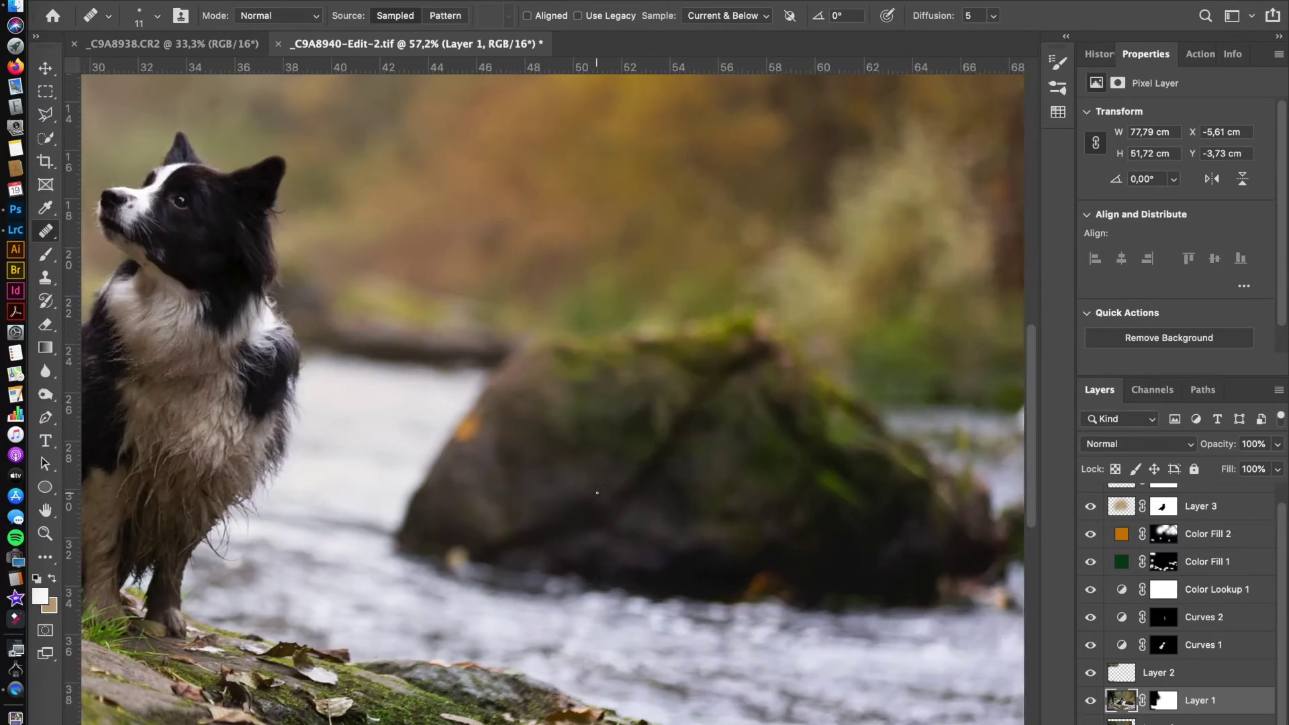
scroll(490, 470, up, 2)
mouse_move(500, 470)
mouse_down()
mouse_move(578, 481)
mouse_move(459, 462)
mouse_up()
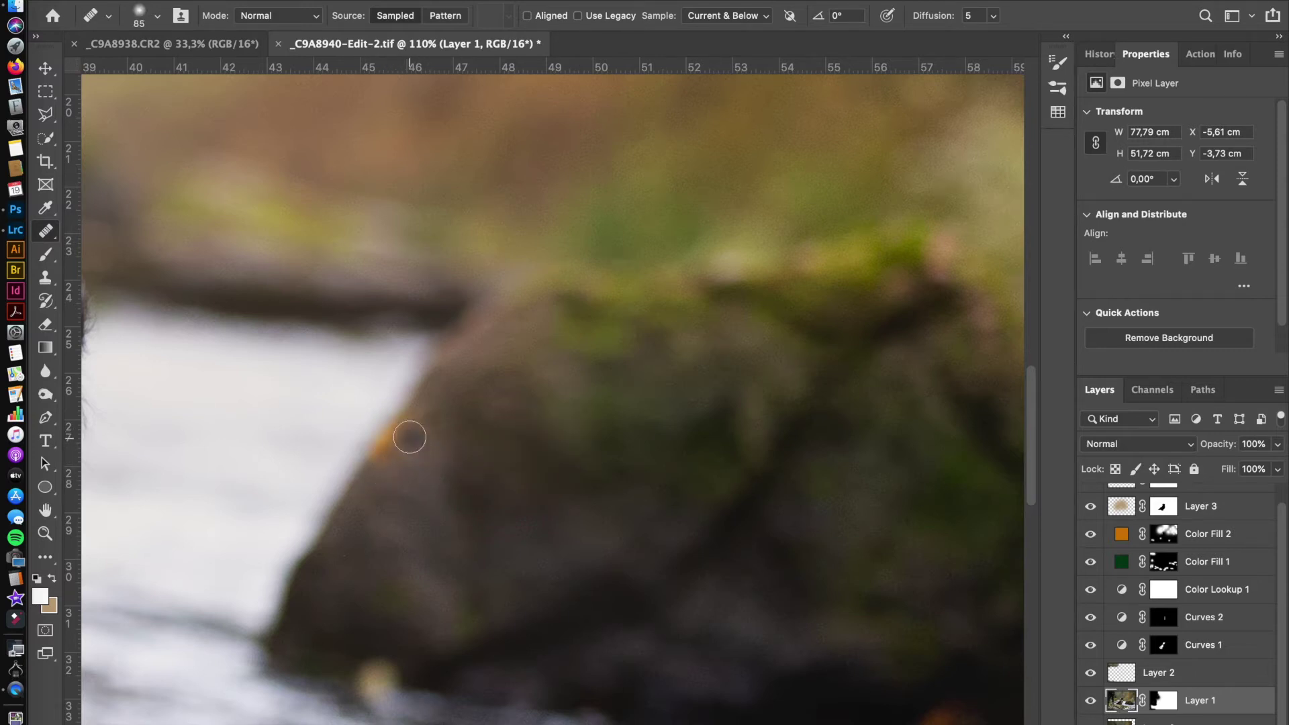
Clone-stamp out the orange speck on the rock's edge on Layer 2
click(1142, 672)
key(s)
drag(519, 476, 354, 486)
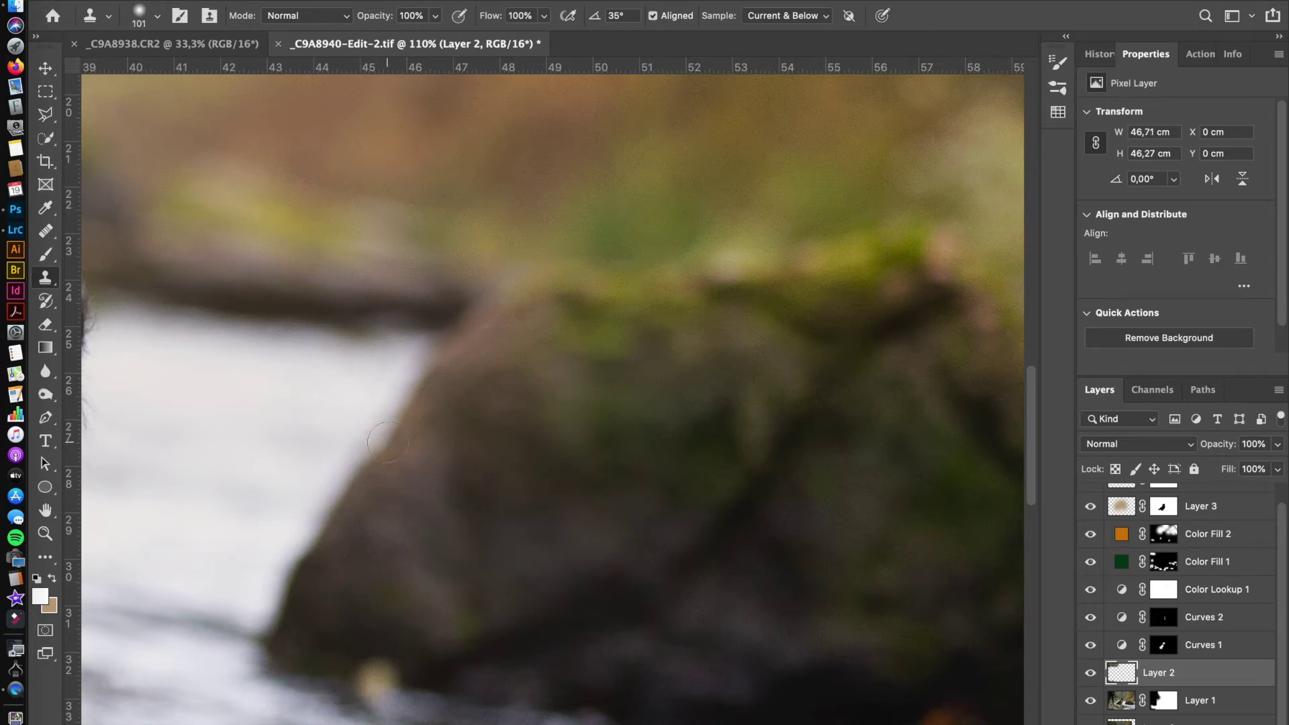
drag(394, 461, 455, 427)
Fit the whole photo in the window and bring up the pasteboard surround options
key(ctrl+0)
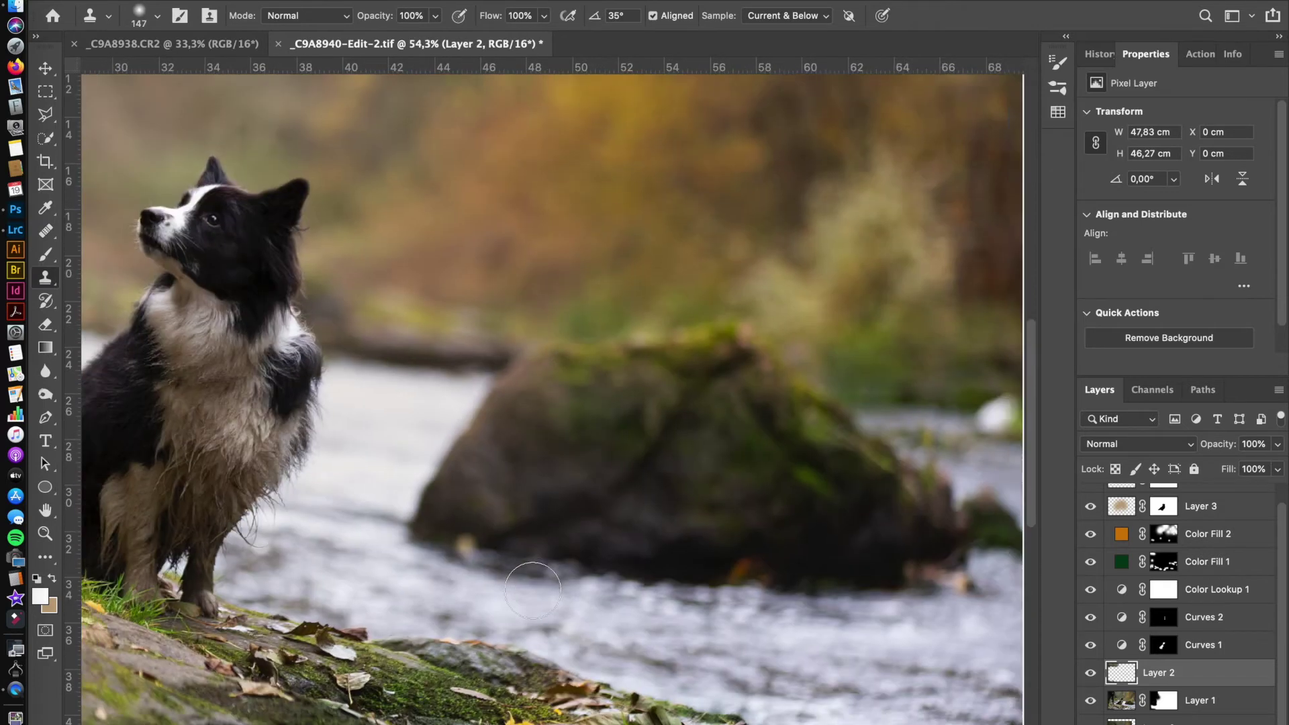
key(v)
right_click(154, 218)
Make the canvas surround black and set up a large brush on the Color Fill 2 mask
click(185, 243)
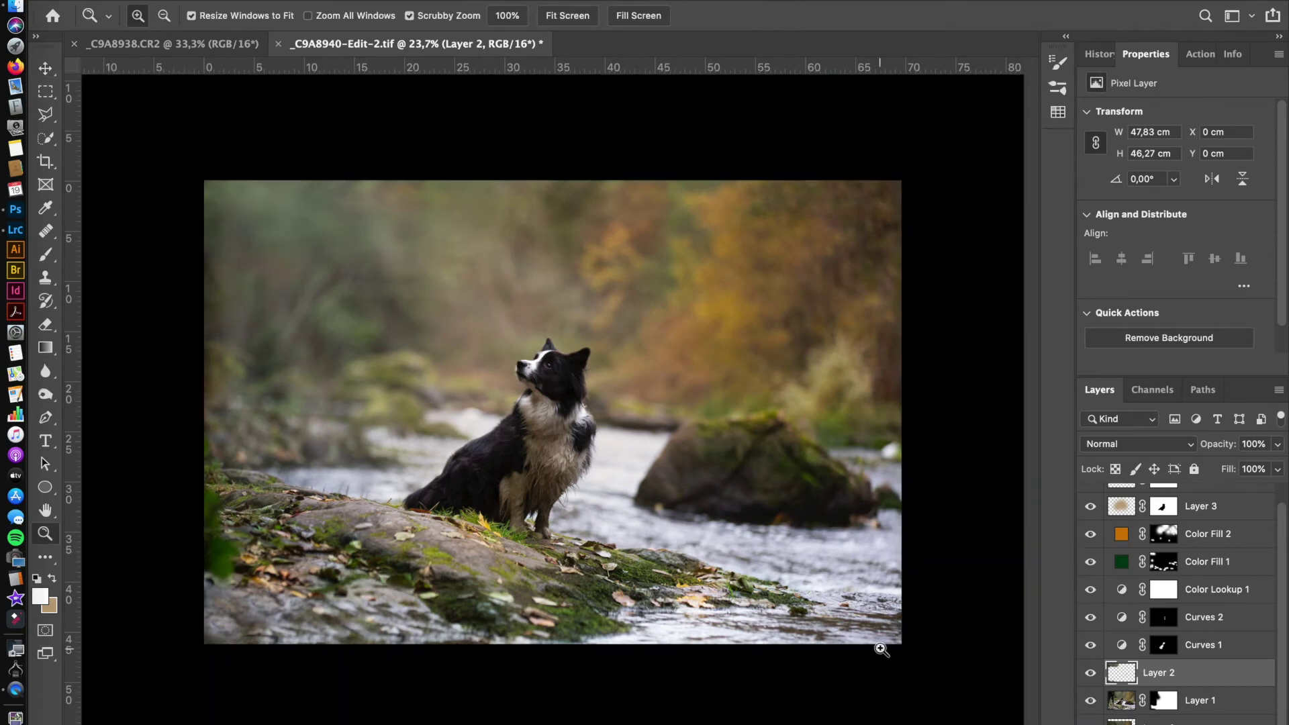
click(1126, 538)
key(b)
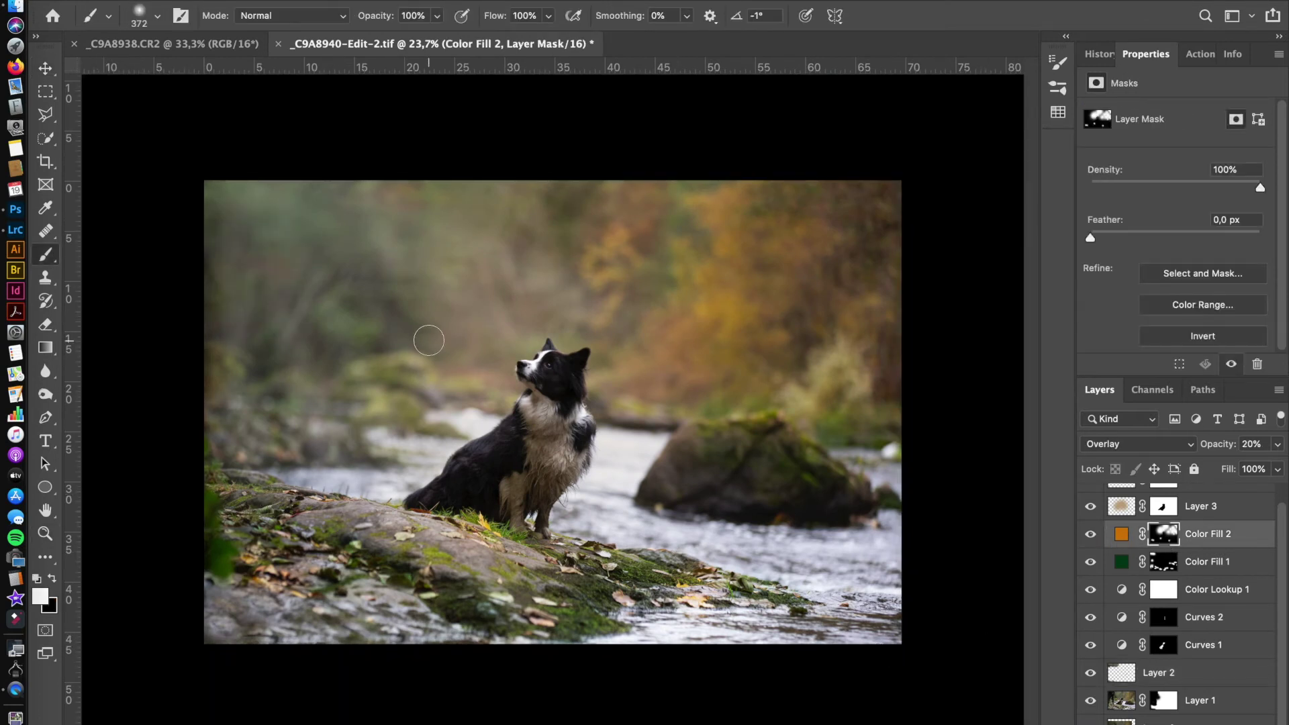
drag(423, 337, 484, 316)
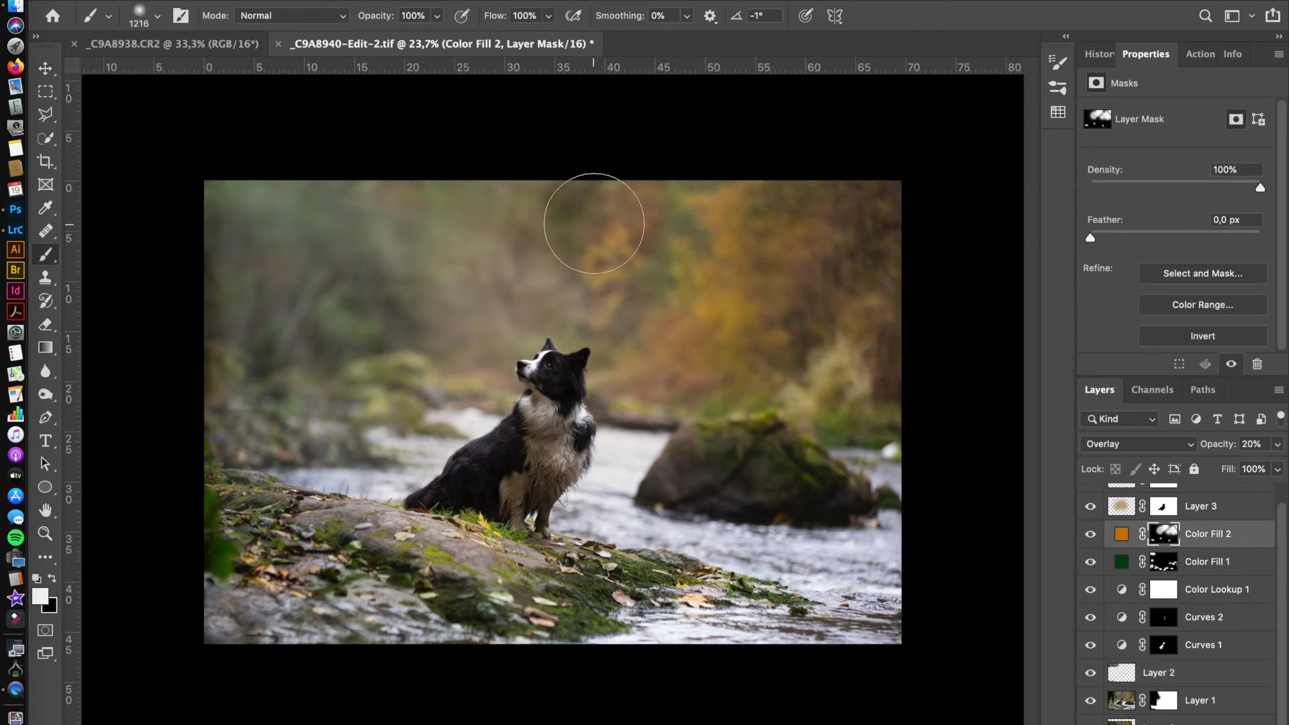
Re-pick the orange Color Fill 2 tint and a lighter green Color Fill 1 tint
double_click(1121, 534)
drag(939, 570, 976, 534)
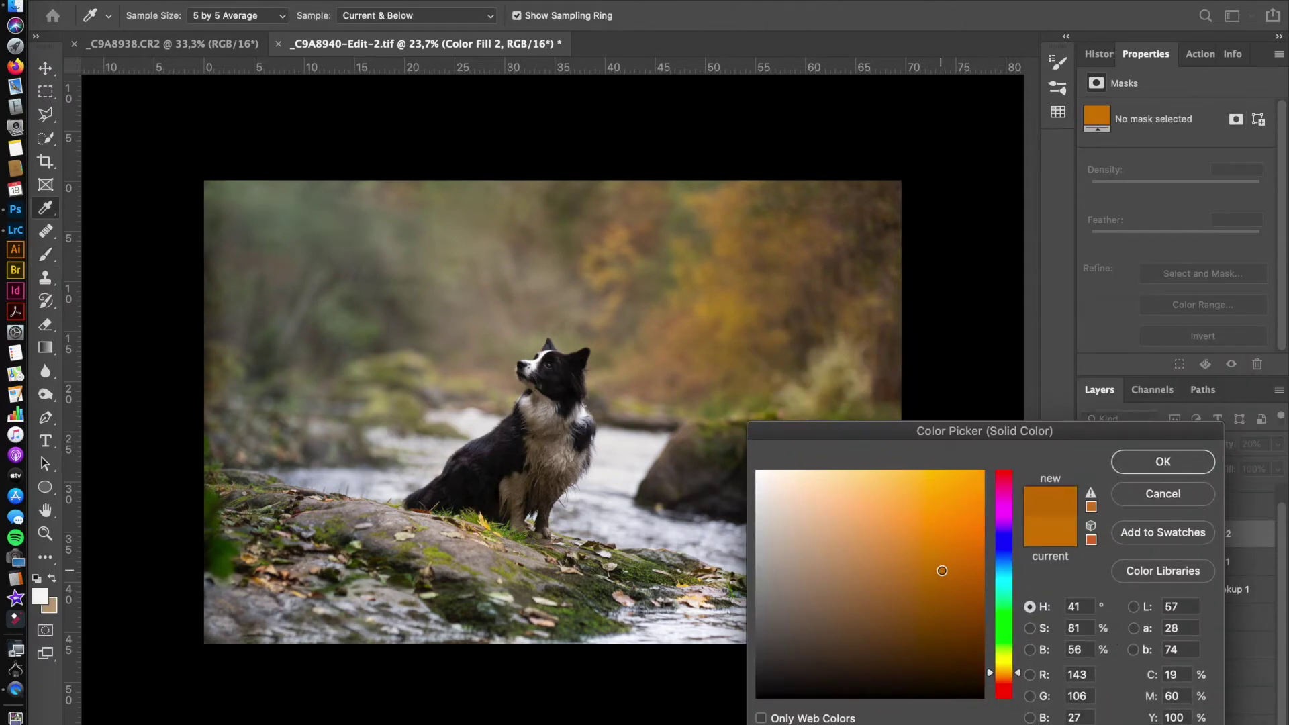
click(1163, 462)
click(1107, 564)
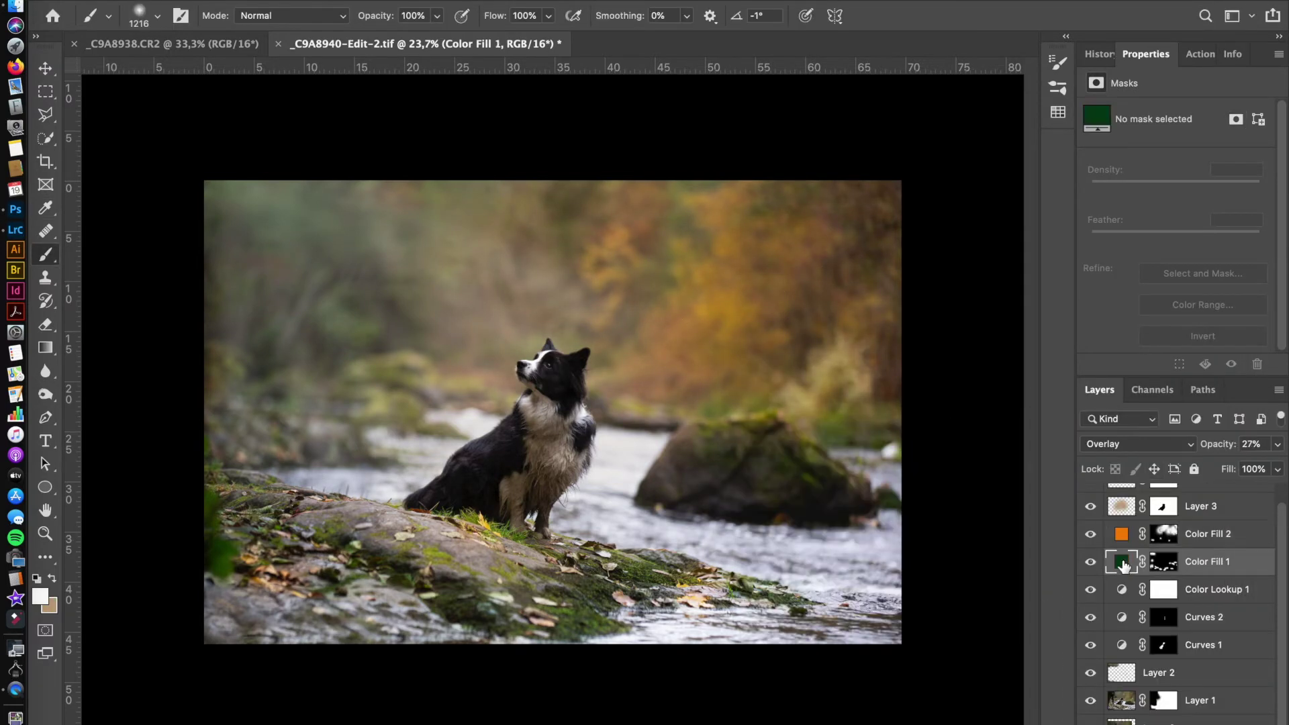
double_click(1127, 568)
drag(921, 628, 884, 656)
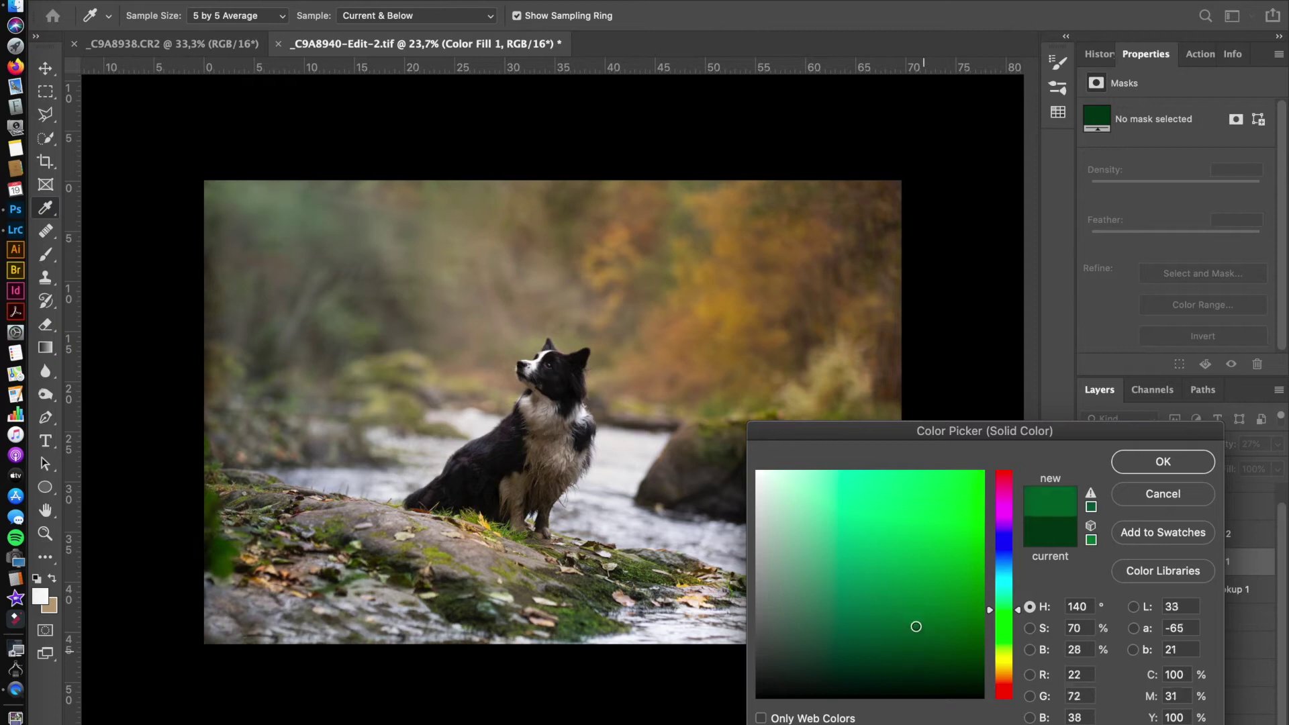
click(1174, 463)
Duplicate Layer 3 as Layer 4
key(b)
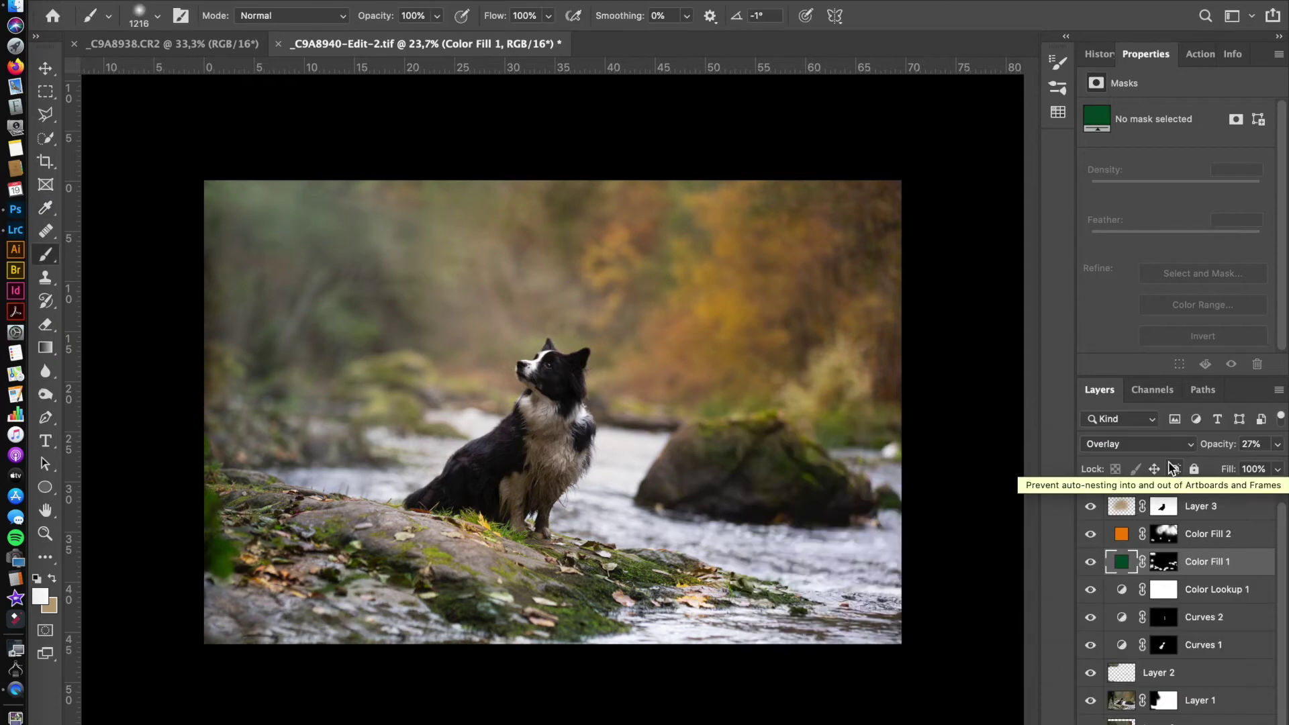
click(1201, 507)
key(ctrl+j)
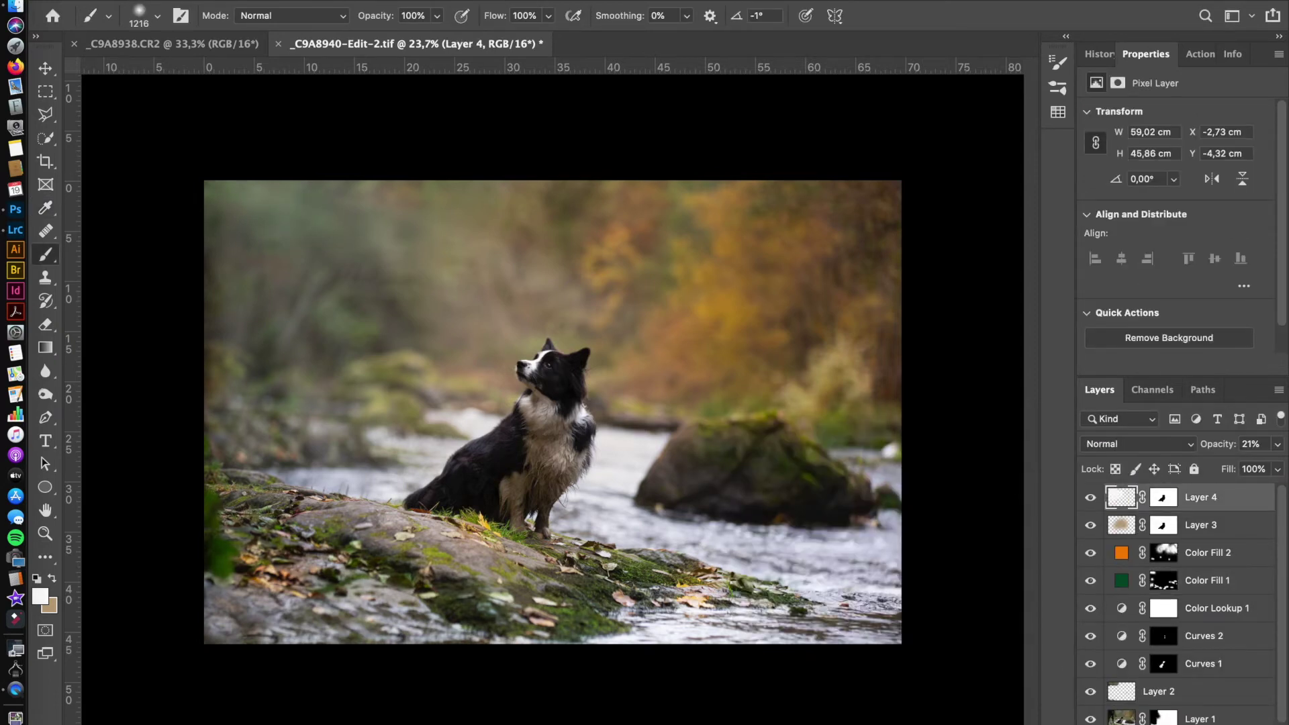
Darken with Curves 3, invert its mask, and paint the darkening onto the image edges with a 2533 px brush
drag(1193, 229, 1193, 240)
key(ctrl+i)
drag(495, 378, 650, 433)
mouse_move(820, 618)
mouse_down()
mouse_move(403, 677)
mouse_move(878, 215)
mouse_move(655, 221)
mouse_up()
scroll(655, 220, down, 2)
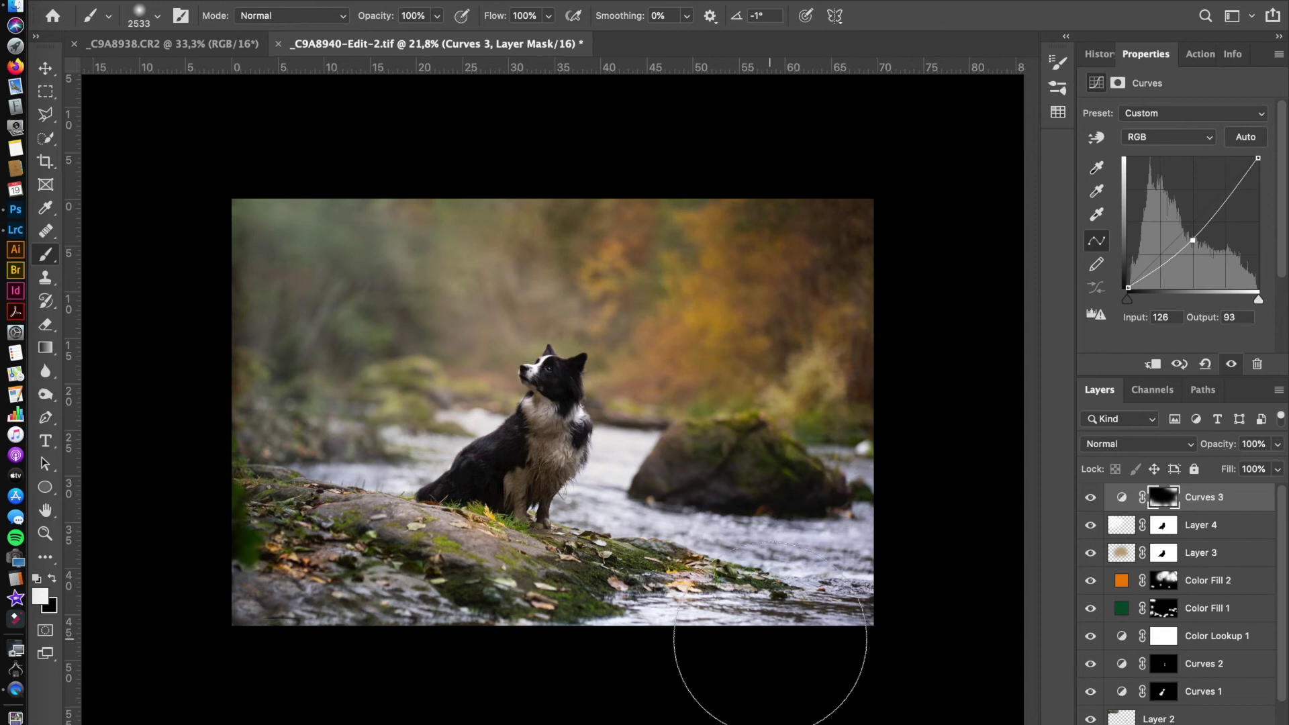
Add a darkening Curves 4 layer and stamp a black circle into its mask
click(1176, 722)
click(1172, 502)
drag(1218, 198, 1219, 214)
drag(590, 380, 597, 422)
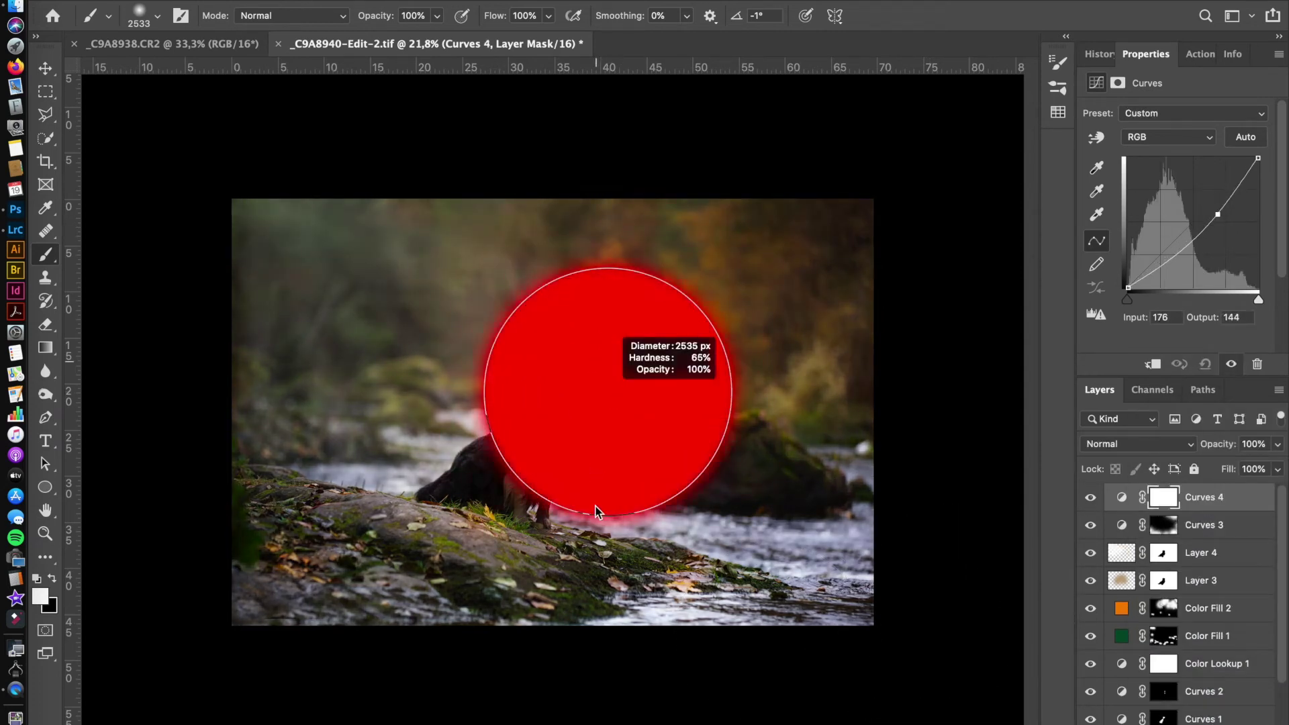
key(x)
click(597, 422)
Enlarge and tilt the mask circle into an ellipse, then soften its edge with a blur
key(ctrl+t)
mouse_move(475, 300)
mouse_down()
mouse_move(383, 231)
mouse_move(191, 244)
mouse_up()
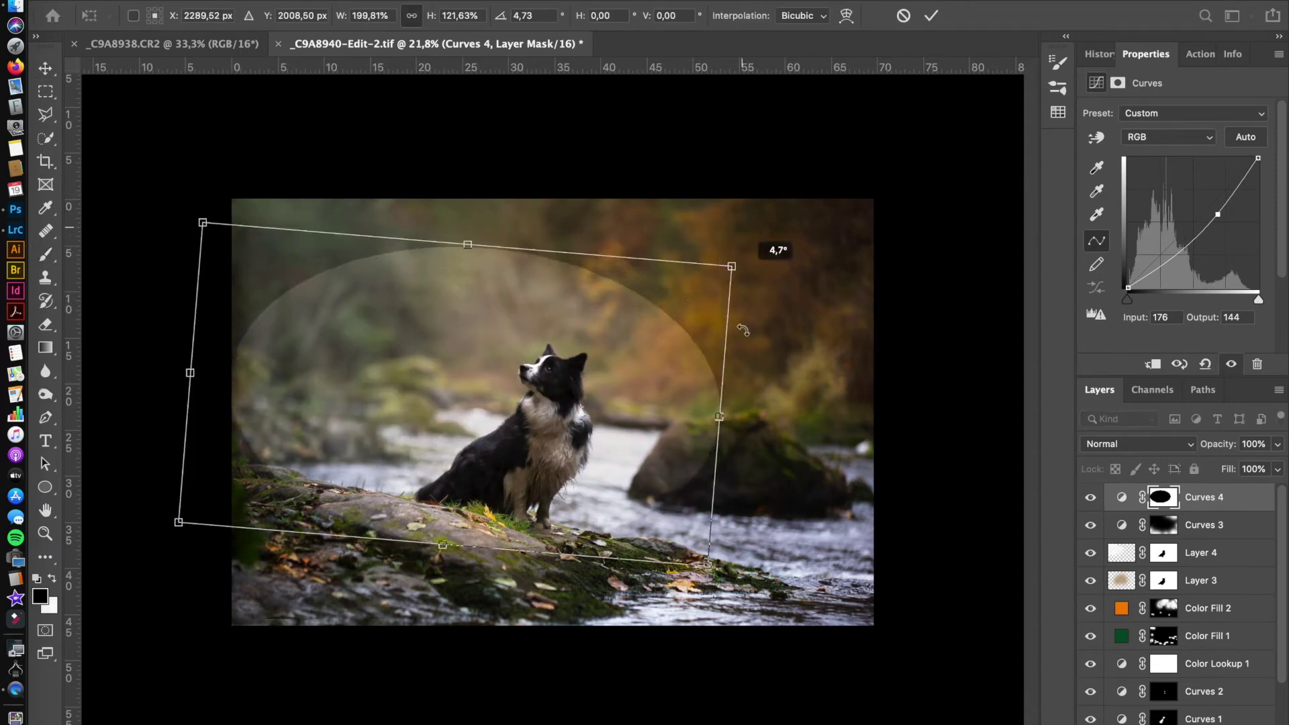
drag(753, 221, 779, 349)
drag(205, 272, 168, 201)
key(Return)
click(407, 7)
key(Escape)
key(ctrl+f)
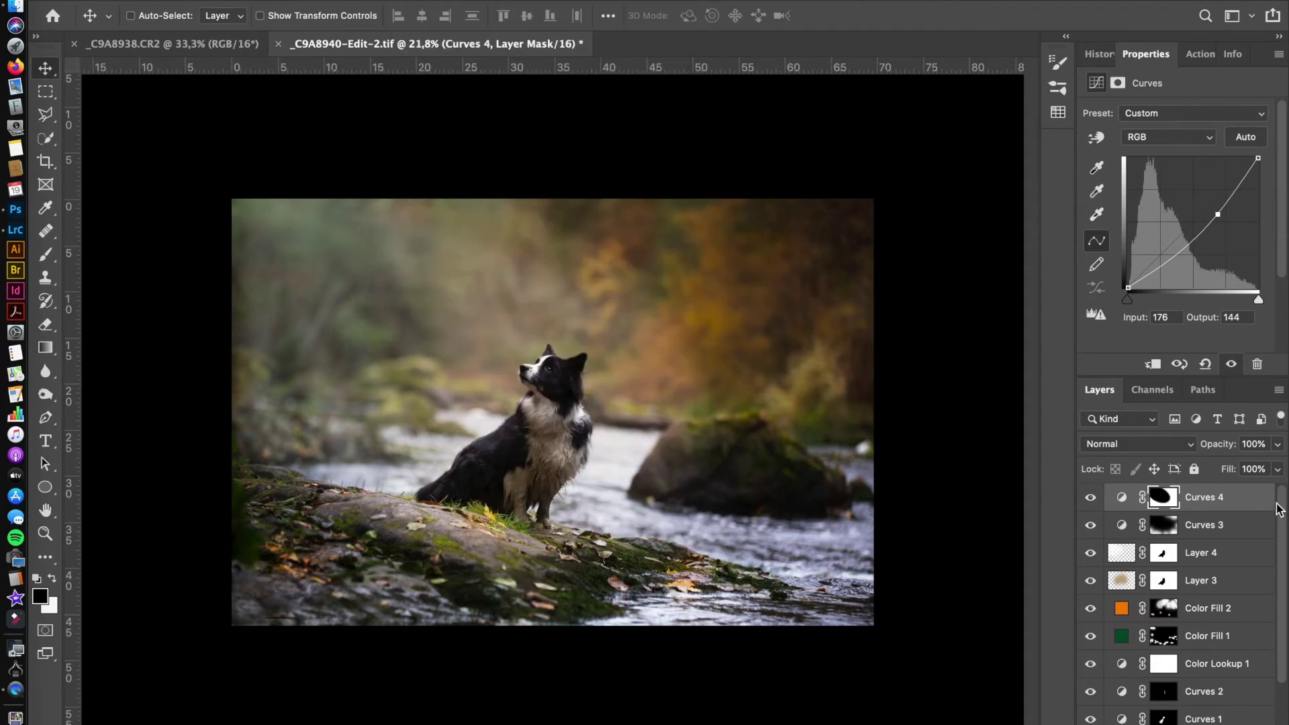
Slightly deepen the Curves 4 darkening and begin a new document
drag(1216, 219, 1221, 214)
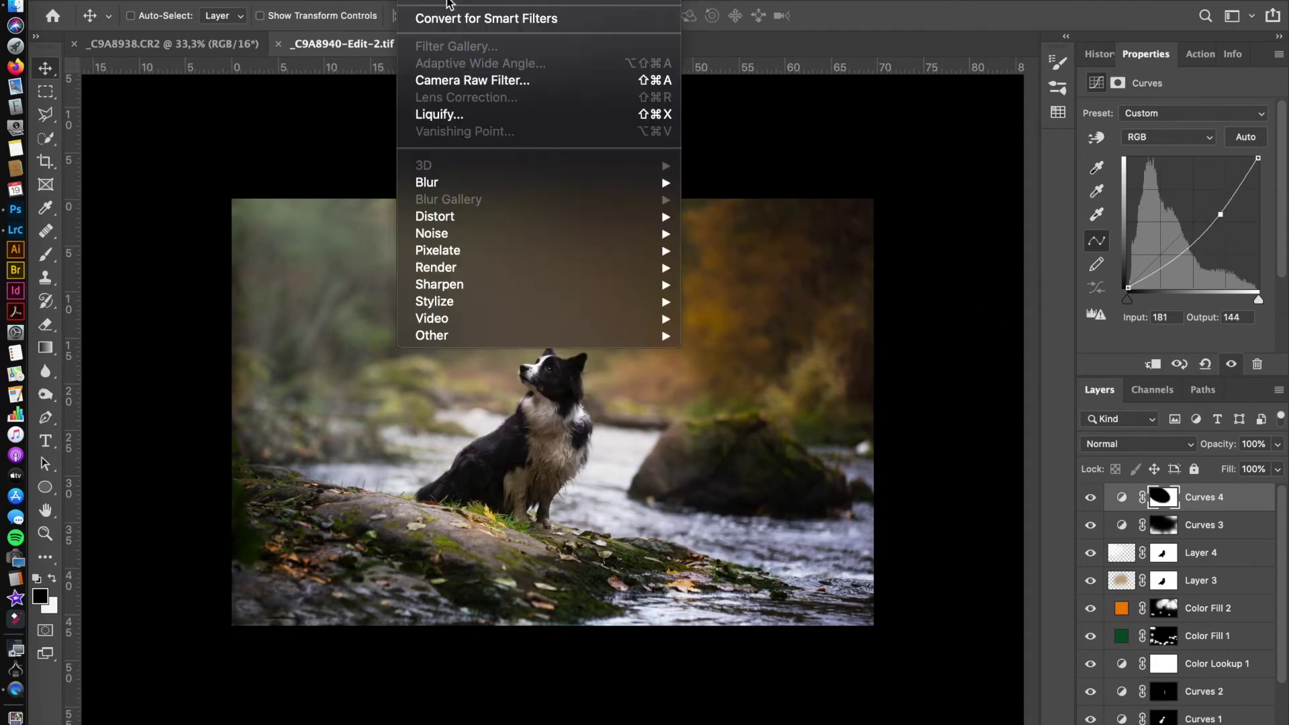
click(1090, 497)
click(1091, 497)
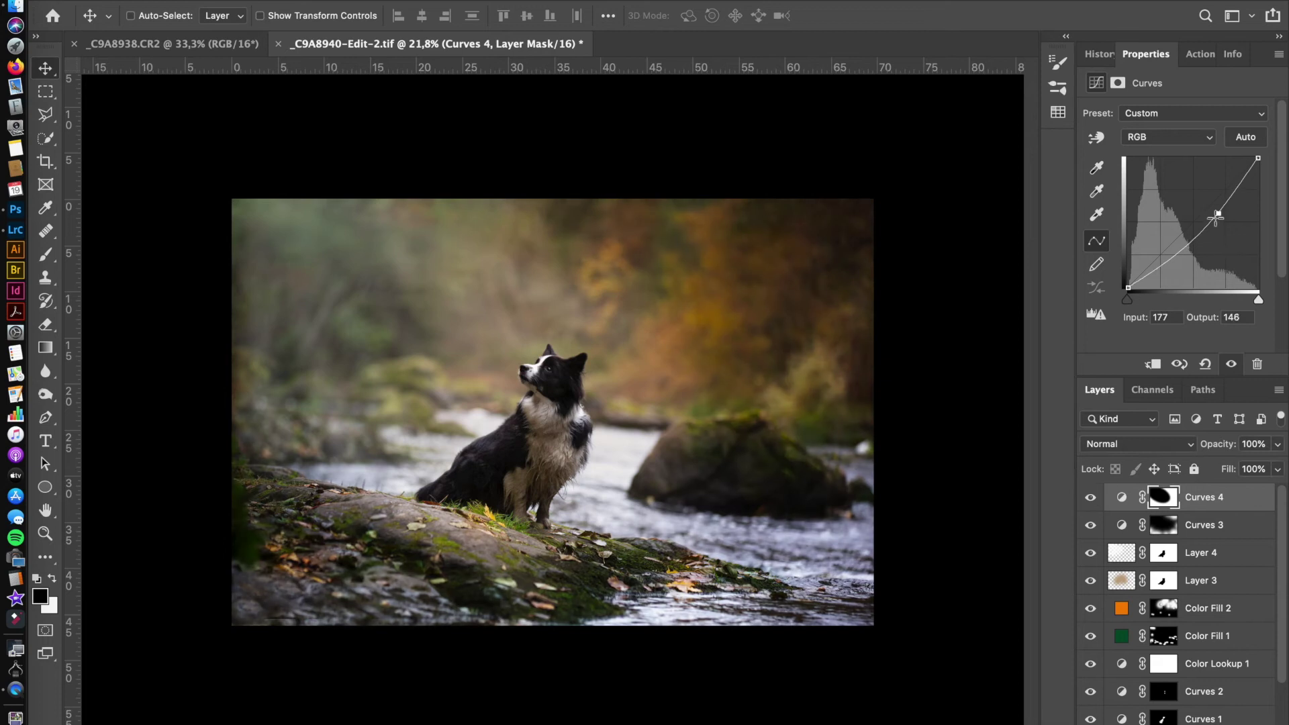
click(131, 2)
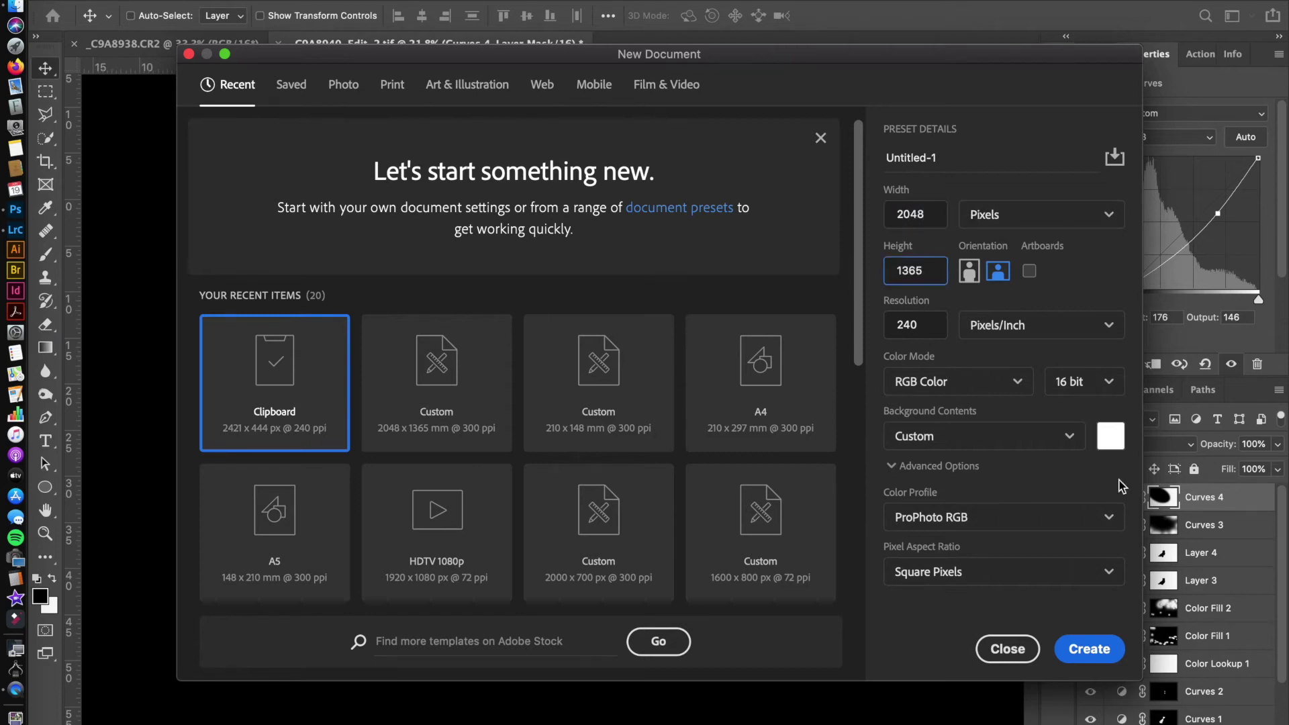
Create a new black-background document and add a Gradient Fill layer
click(984, 435)
click(984, 509)
click(1091, 650)
click(1135, 403)
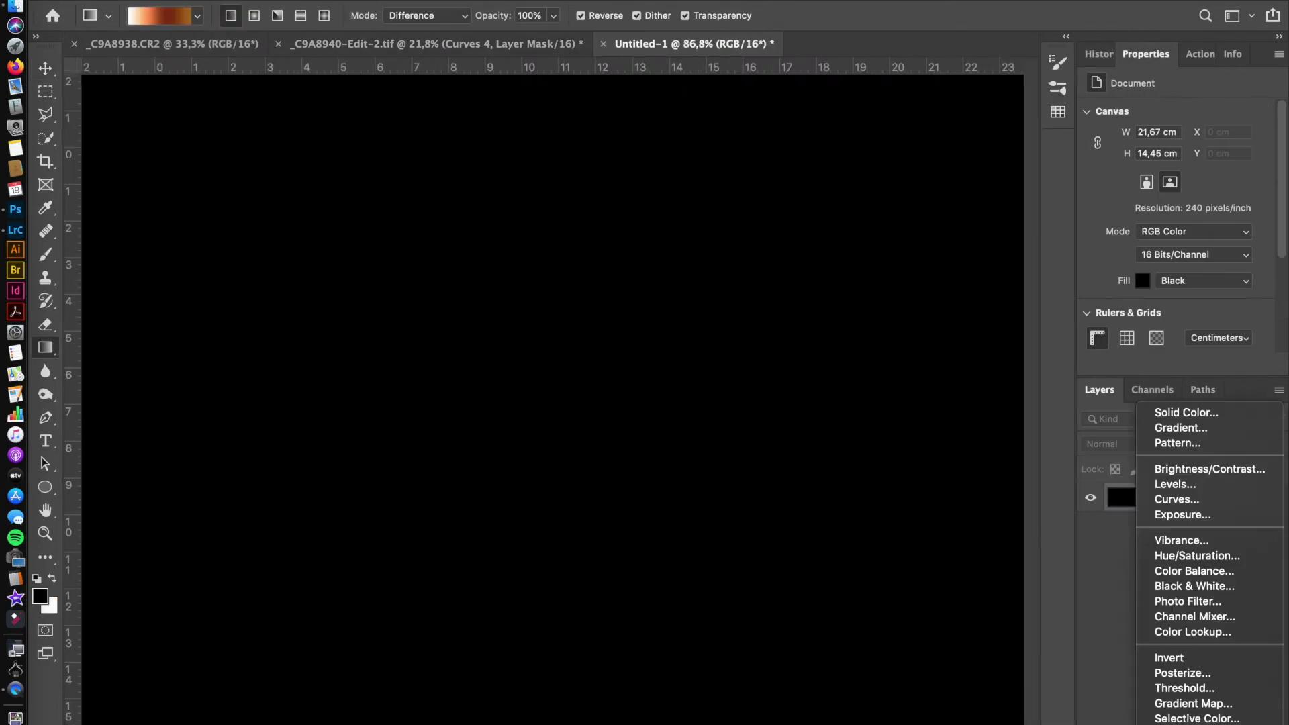
click(1149, 427)
Set the gradient's left colour stop to a strong orange
click(1000, 386)
click(903, 474)
click(982, 553)
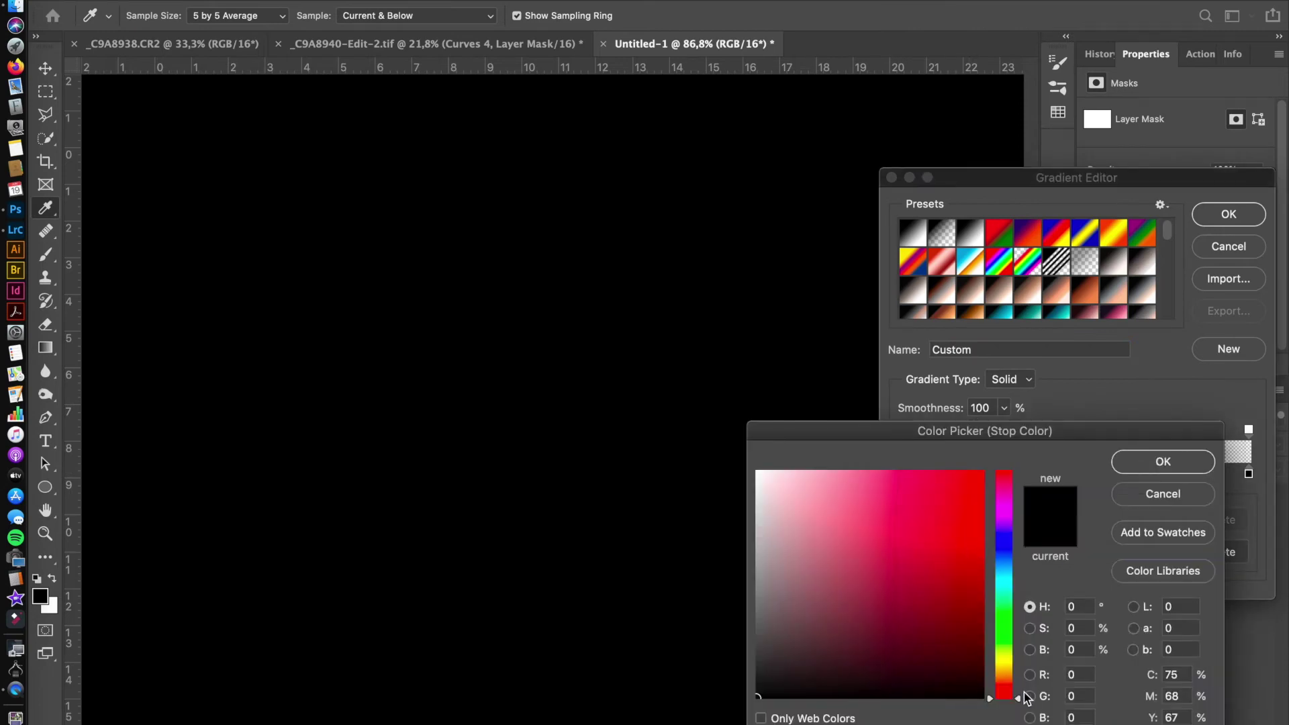
click(1004, 674)
click(963, 603)
click(957, 564)
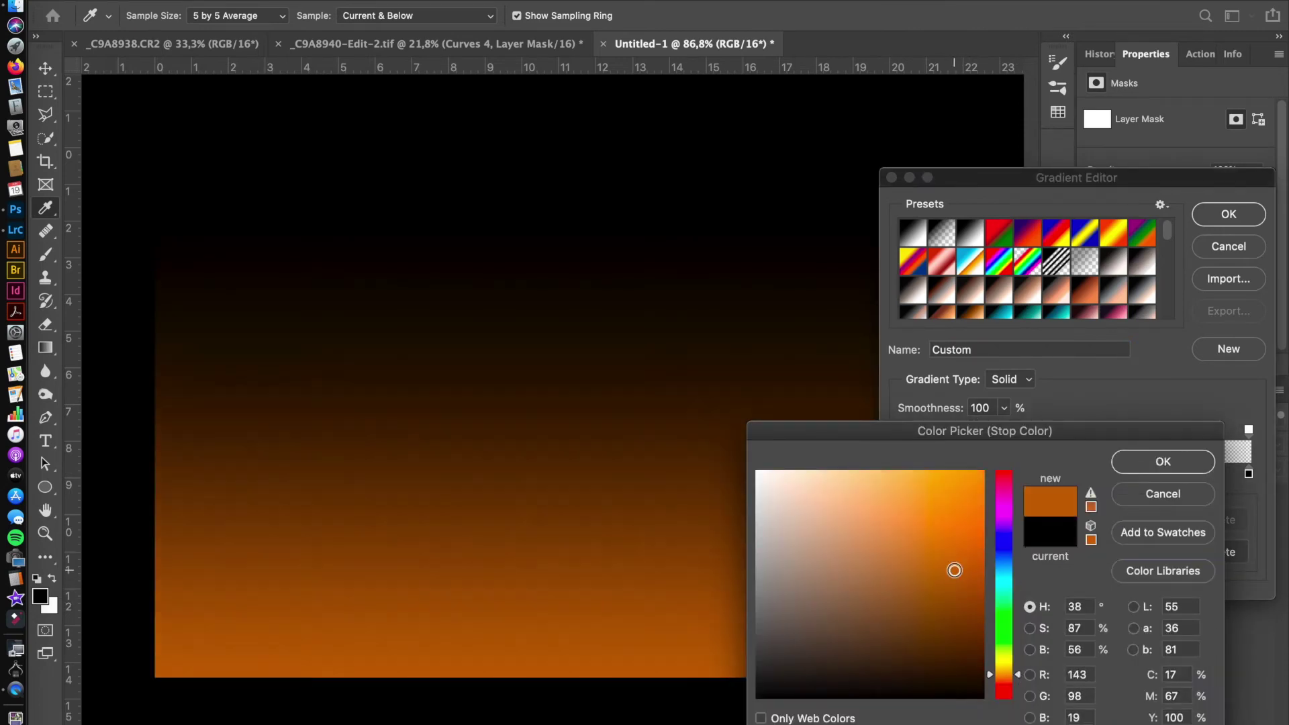
key(Return)
Add a red-orange mid stop and make the right end stop white
click(1038, 470)
click(978, 547)
click(1017, 680)
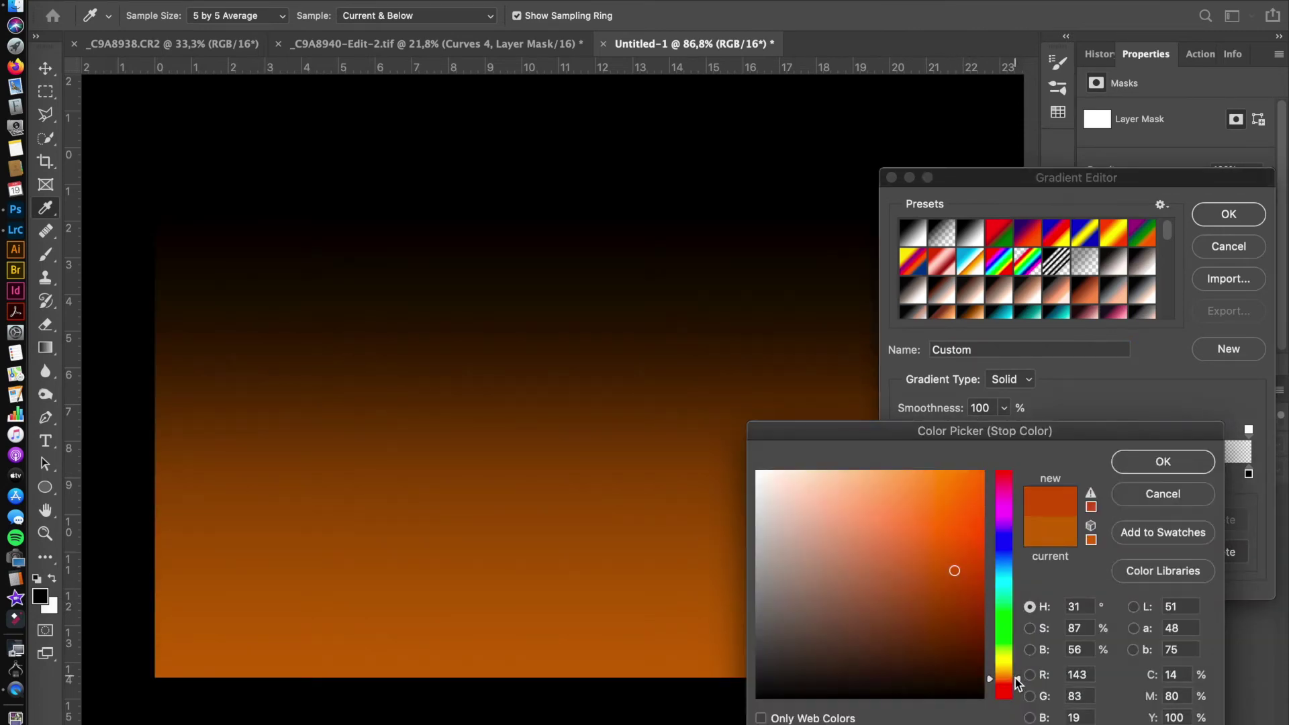
key(Return)
click(1249, 474)
click(984, 552)
click(758, 472)
click(1169, 458)
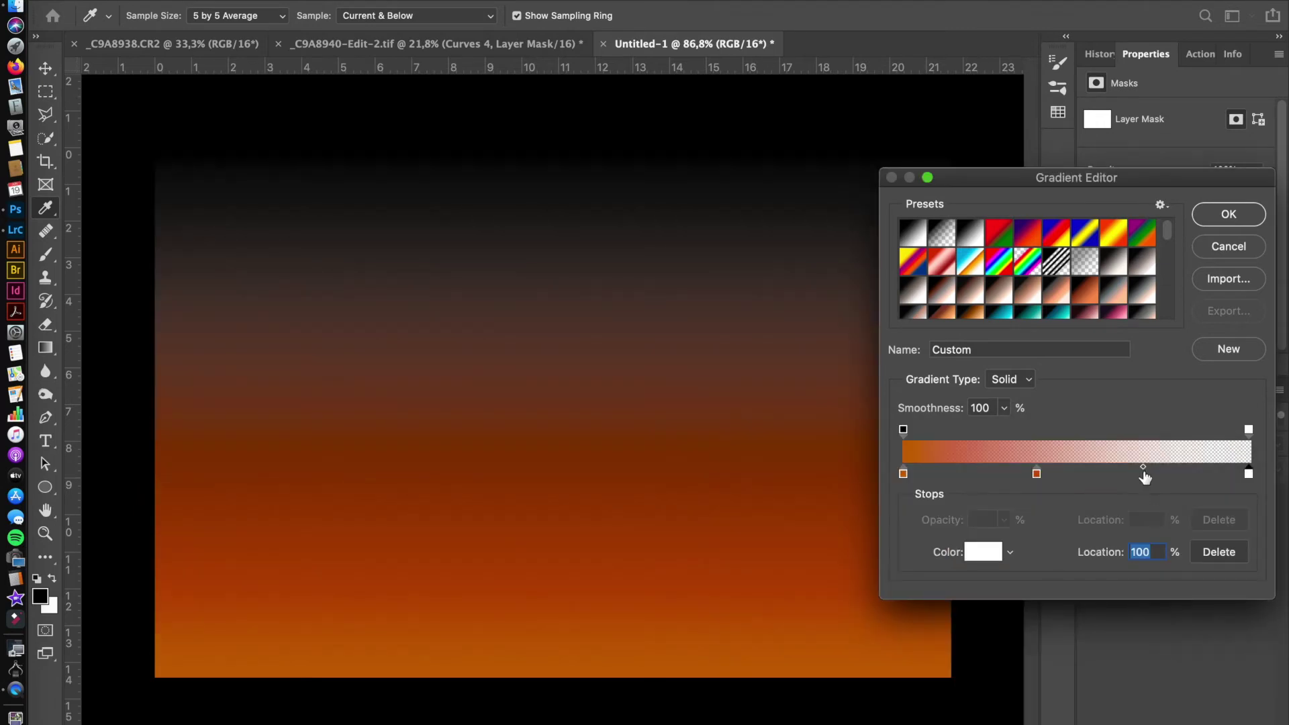
key(Return)
Make the gradient radial, centre it upper-left, and scale it to 210%
click(1007, 423)
click(994, 437)
click(1015, 490)
drag(1024, 509, 1016, 511)
drag(581, 401, 290, 225)
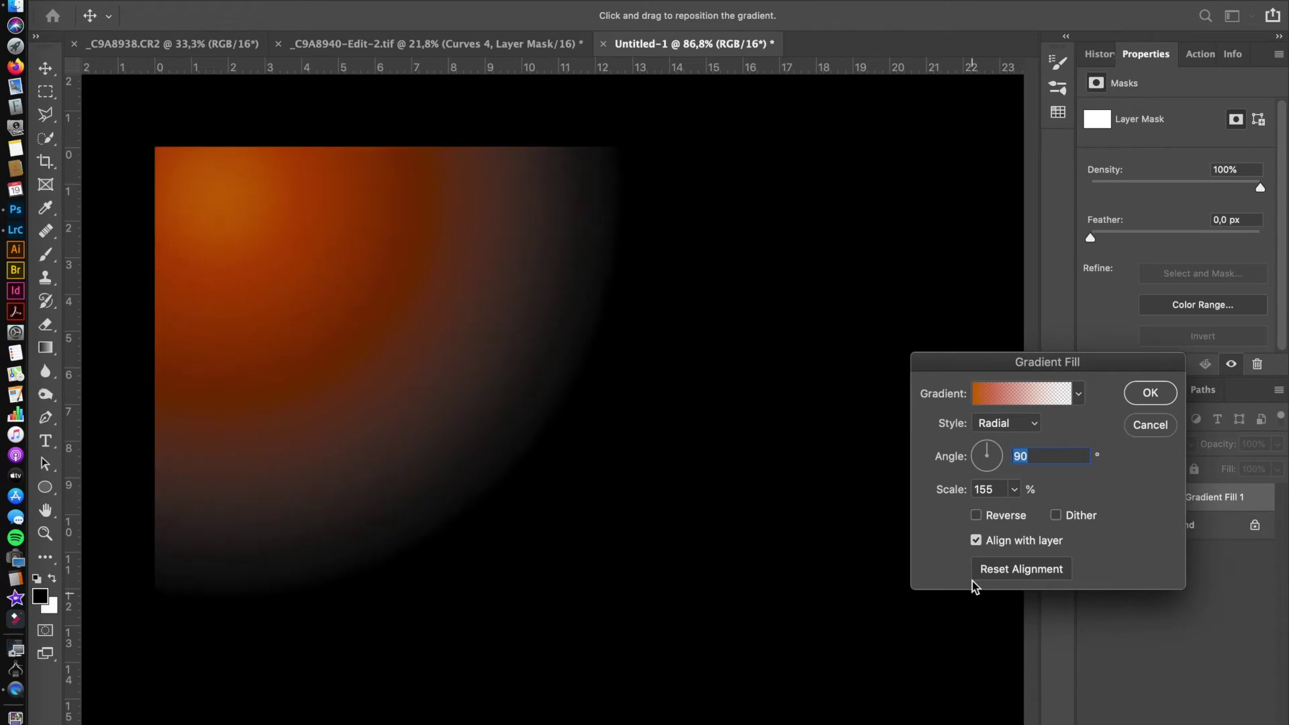
click(1015, 490)
drag(1015, 512, 1019, 513)
Shift the blend point and change the 60% stop to a lighter yellow-orange
click(1028, 387)
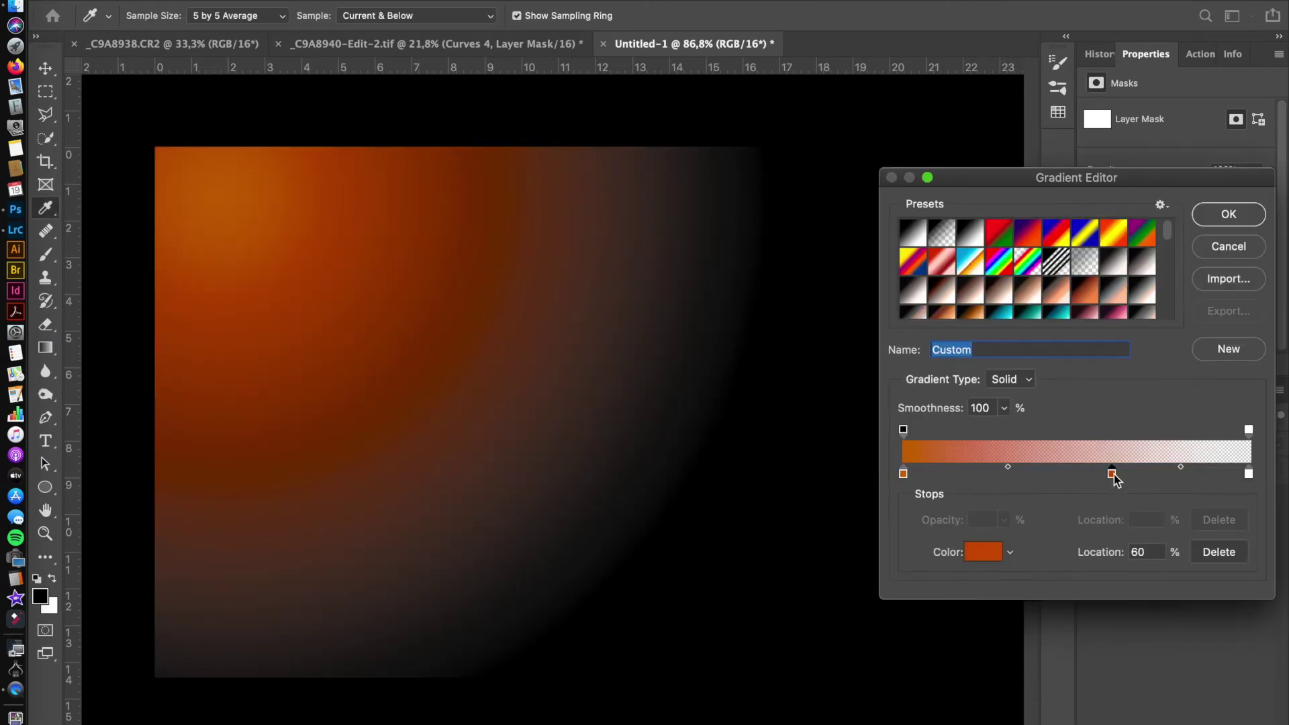
drag(1182, 467, 1195, 469)
double_click(1111, 474)
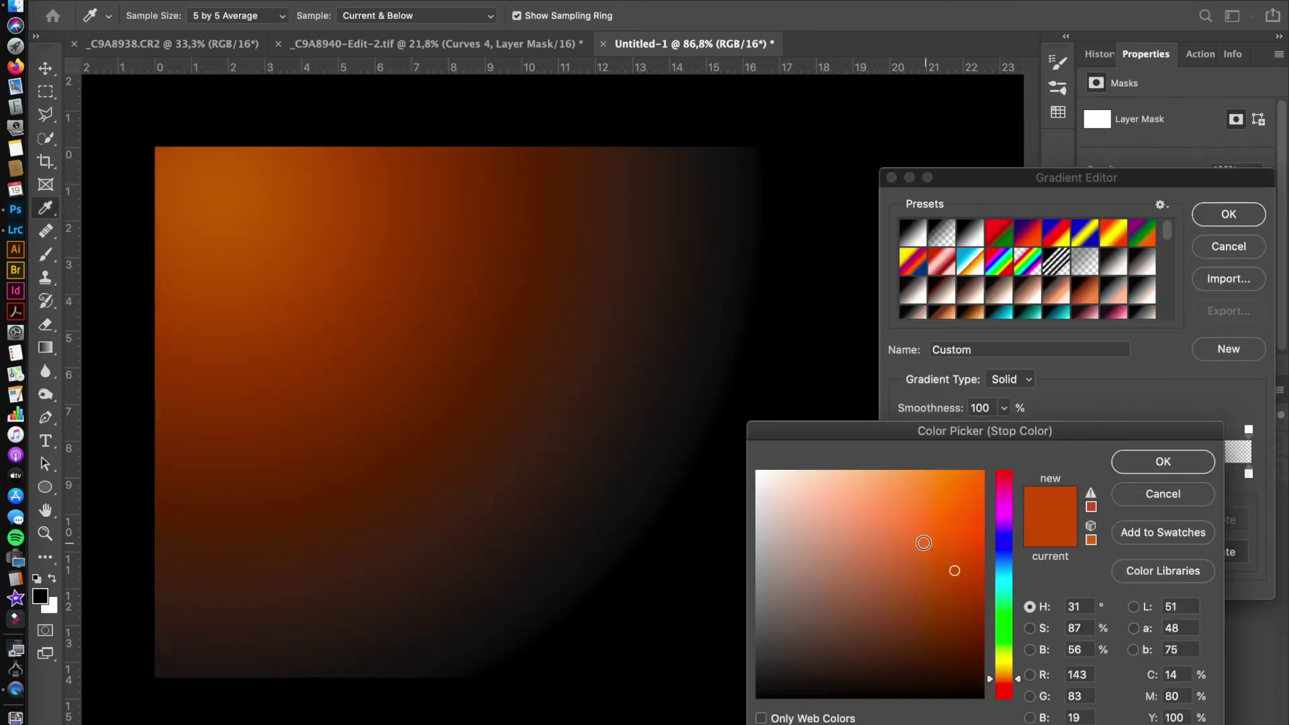
drag(1019, 685, 1019, 674)
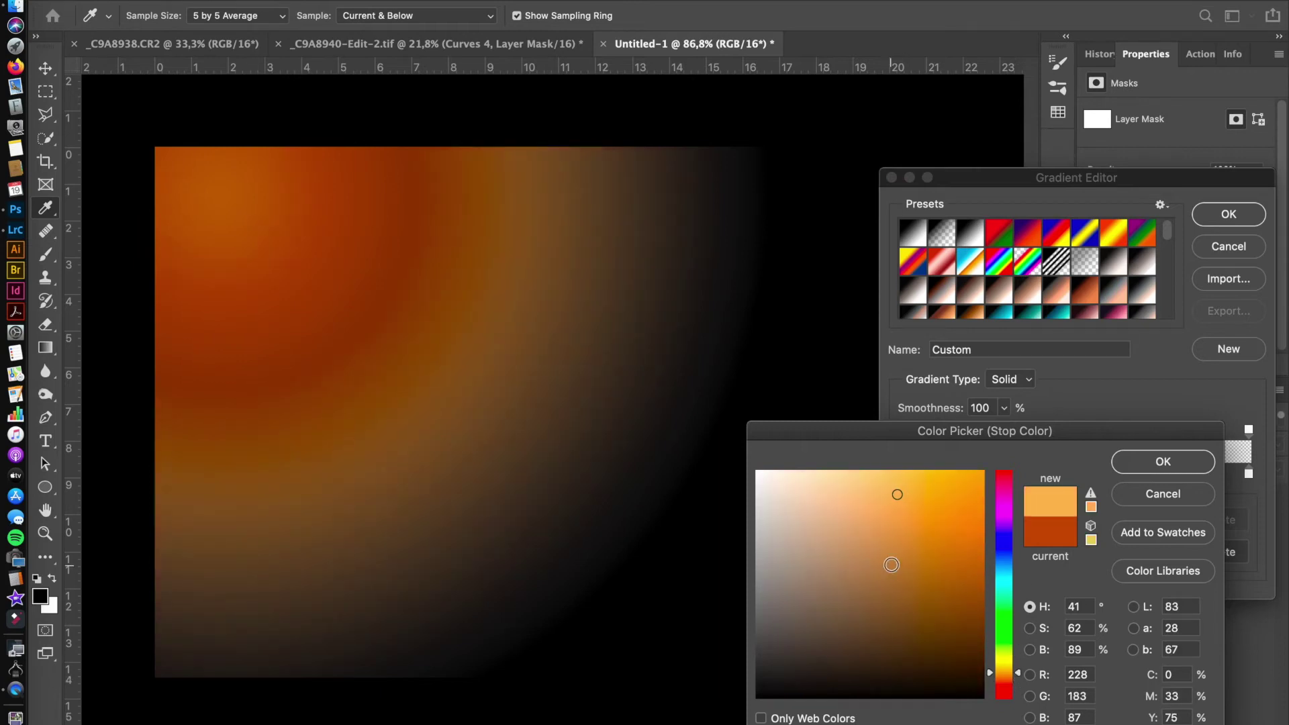
click(1163, 469)
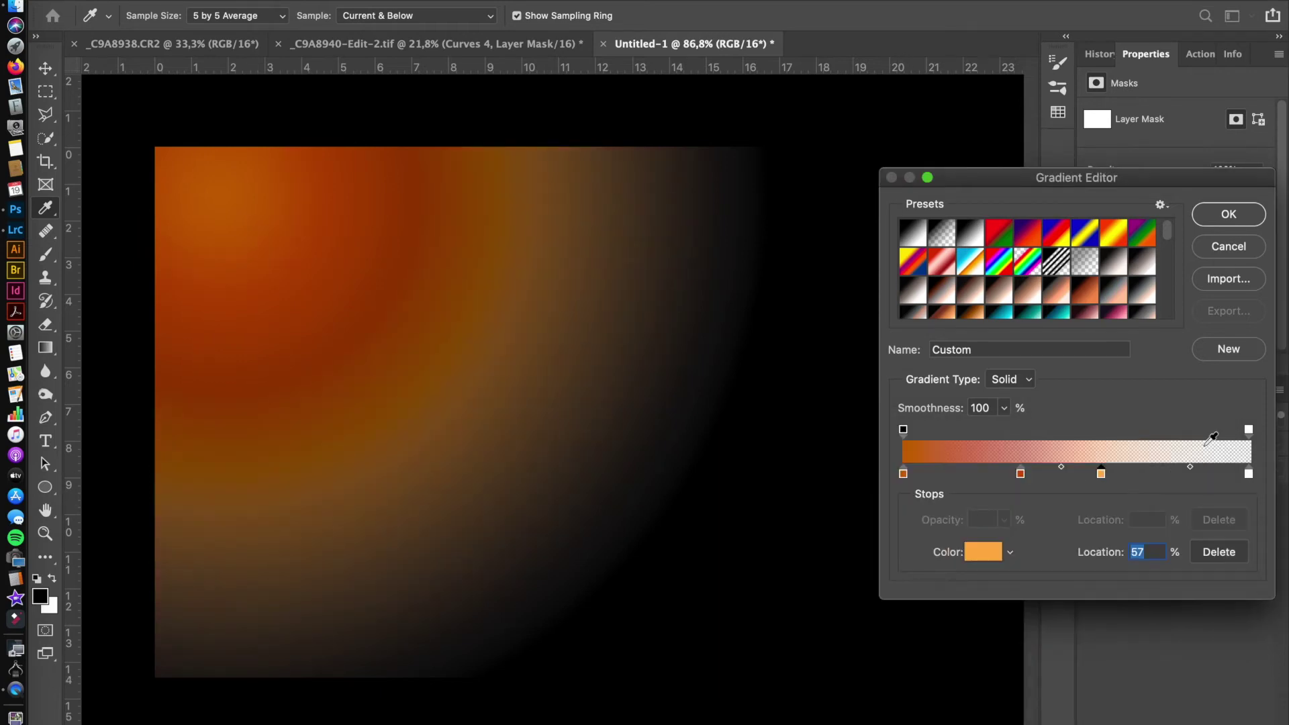
click(1229, 214)
Scale the glow to about 245%, move it upper-left, and merge it into the background
drag(1013, 512, 1027, 512)
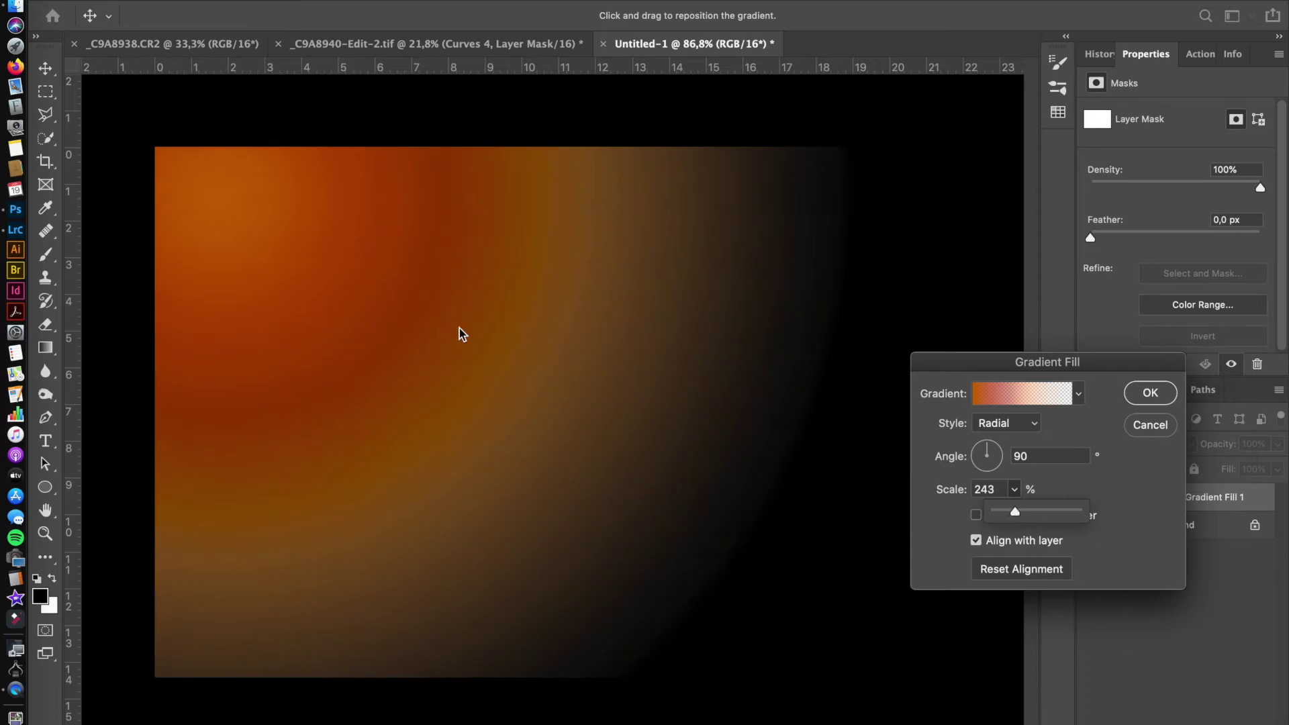
drag(461, 333, 190, 143)
click(1151, 393)
click(1227, 531)
right_click(1227, 531)
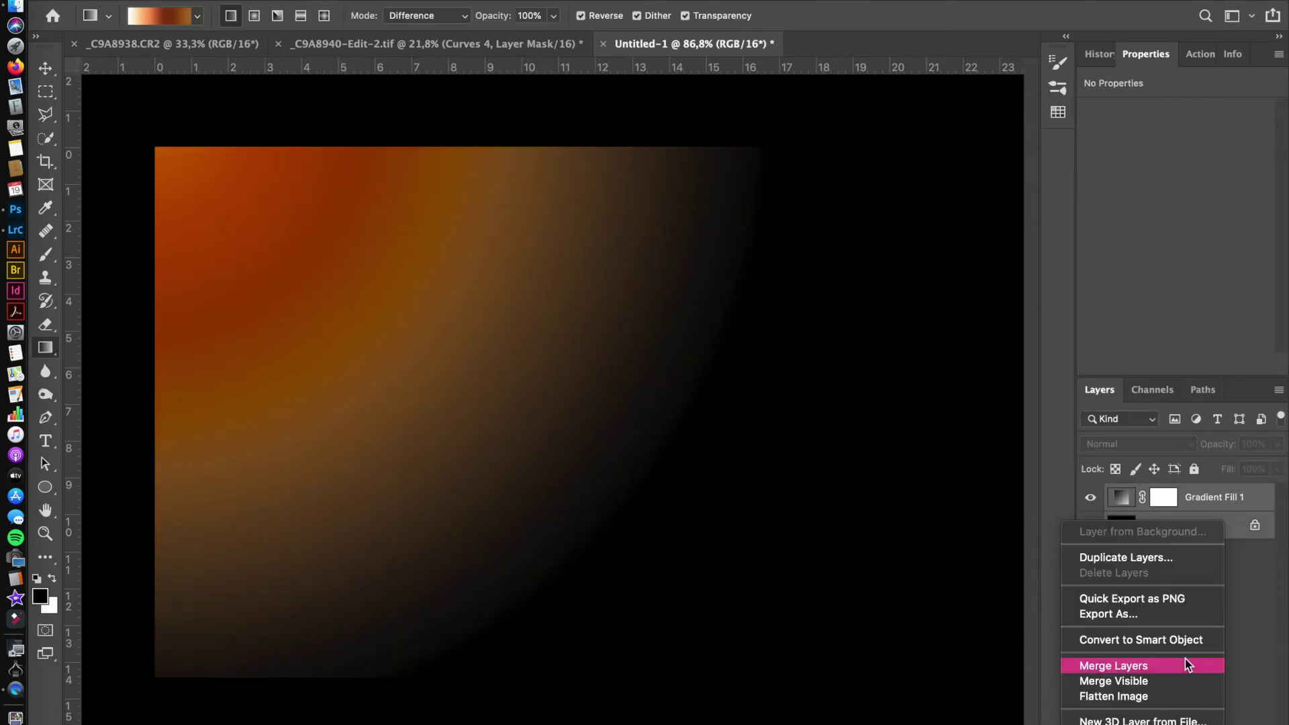
click(1186, 664)
Paste the glow into the dog photo and scale it to cover the whole image
key(super+a)
click(437, 43)
key(super+v)
key(super+t)
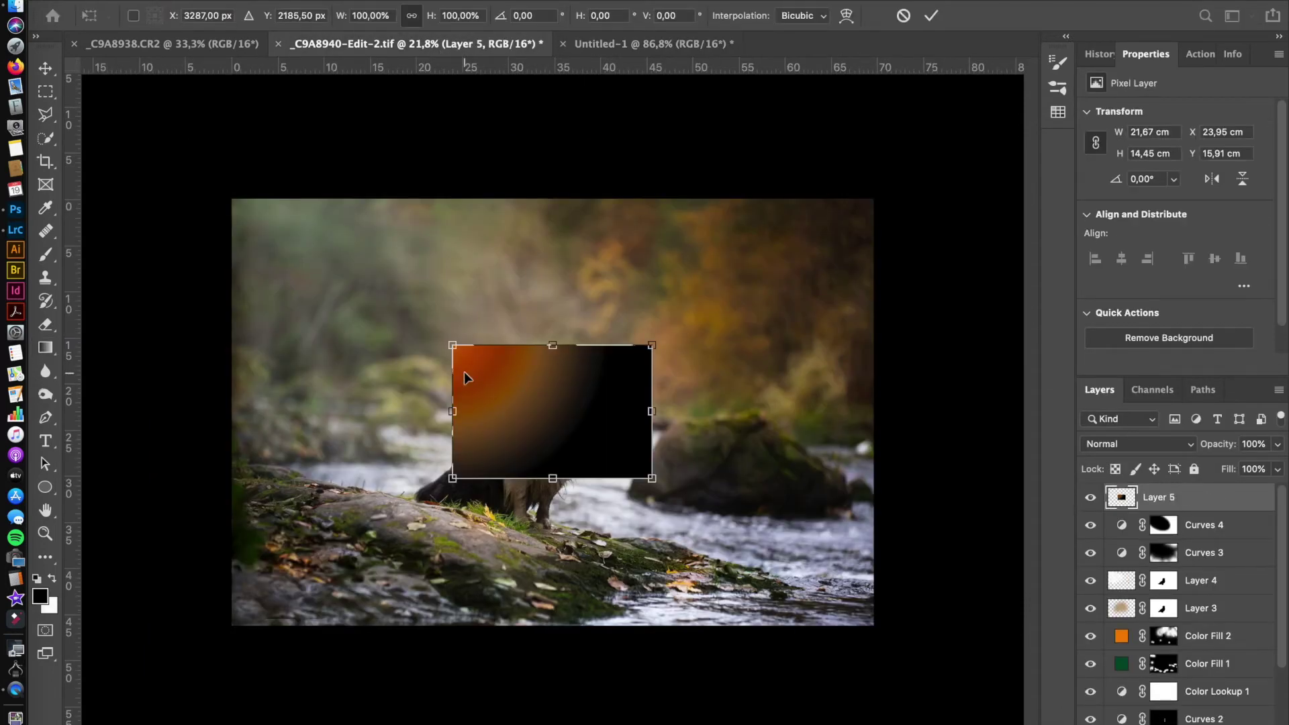
drag(455, 340, 228, 197)
key(Return)
click(1139, 444)
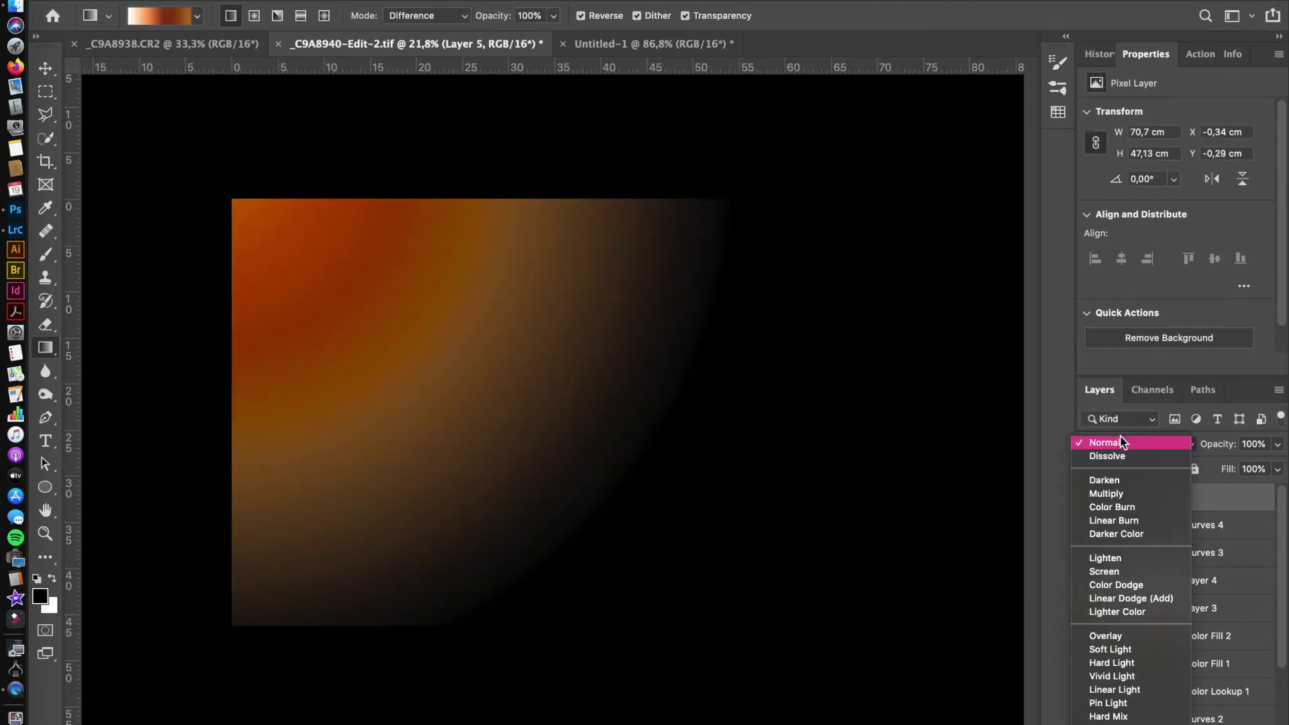
Set the glow layer to Screen at 37% opacity and compare it on and off
click(1108, 570)
click(1278, 444)
drag(1280, 466, 1223, 465)
click(1092, 500)
click(1092, 501)
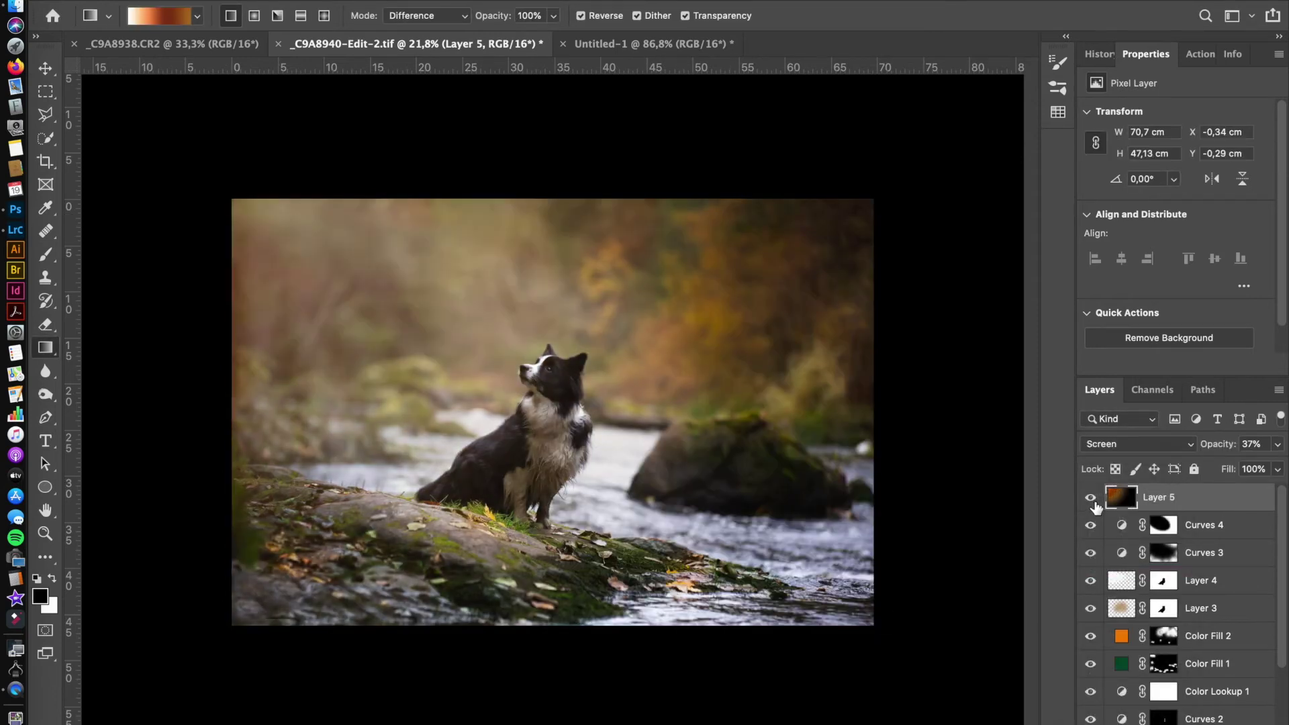
Add a layer mask to the glow, try painting on it, then undo back to white
click(1035, 681)
key(b)
mouse_move(676, 460)
mouse_down()
mouse_move(666, 515)
mouse_move(701, 308)
mouse_up()
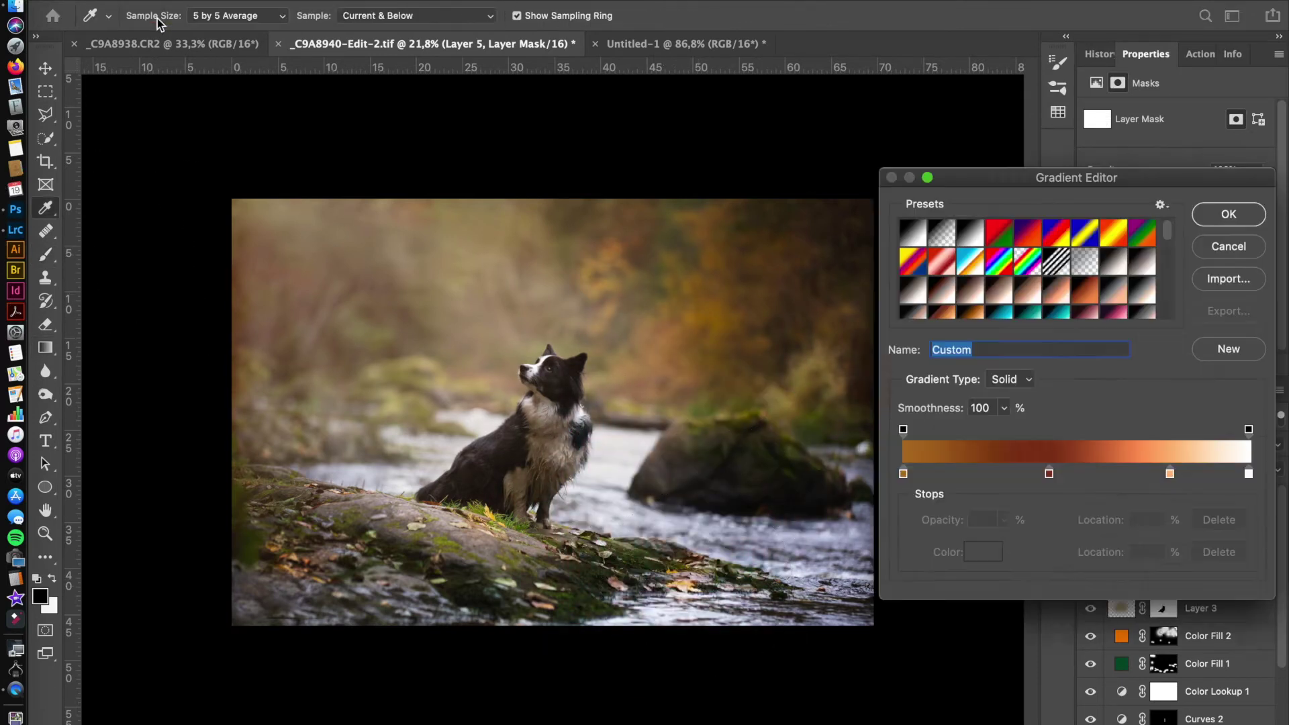
click(1250, 222)
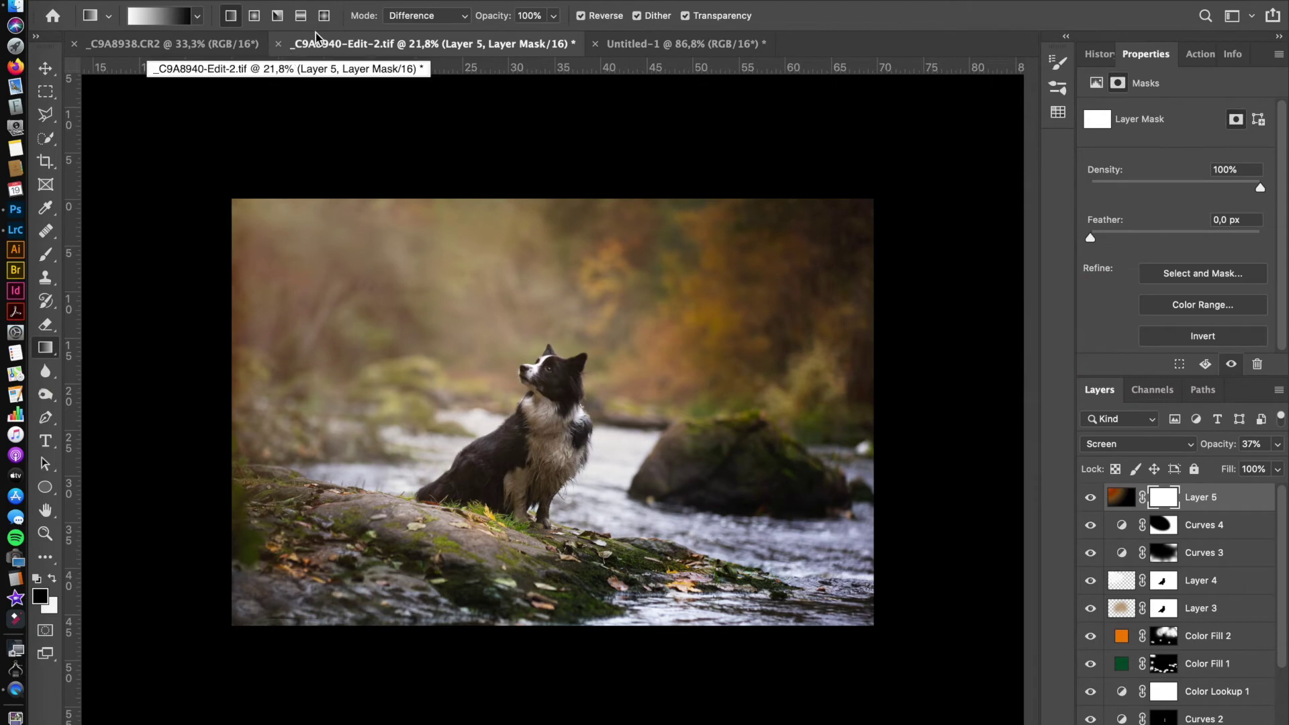
key(ctrl+z)
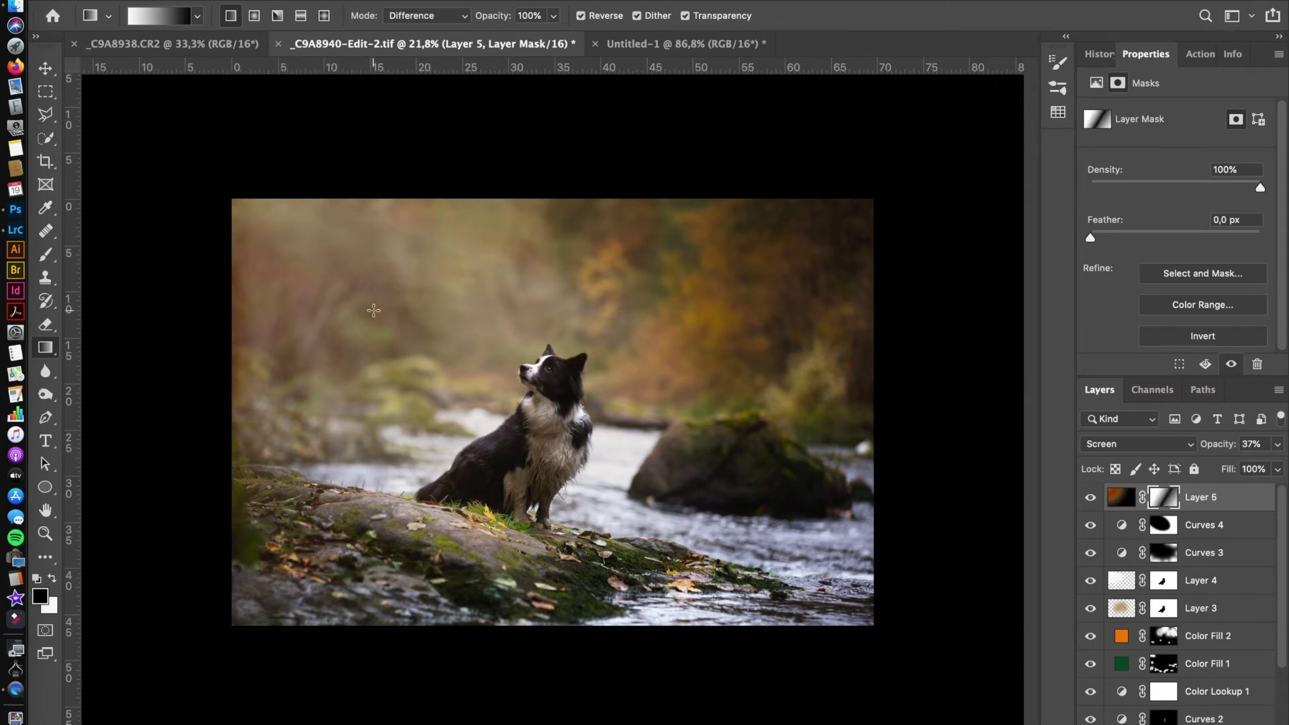
Raise the glow to 66% opacity and fade its mask with a diagonal gradient
key(ctrl+plus)
drag(1278, 444, 1250, 472)
drag(739, 523, 409, 299)
drag(696, 527, 334, 243)
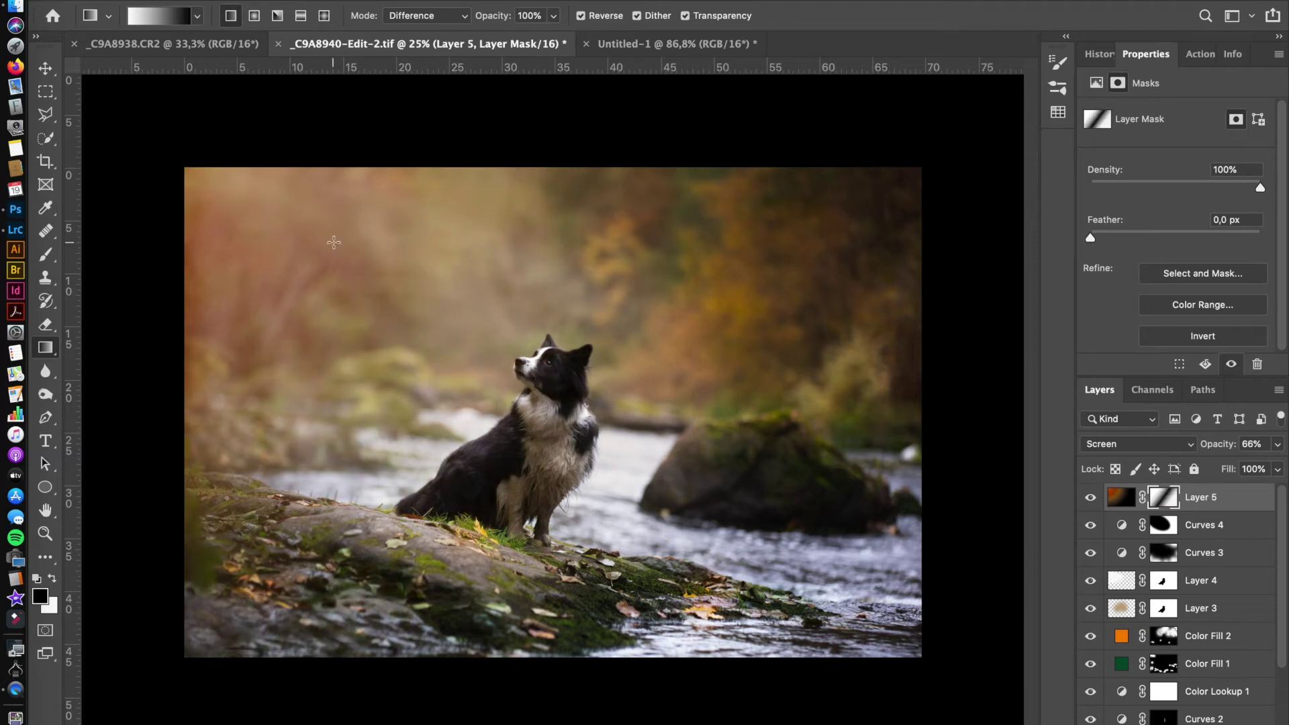
drag(353, 304, 284, 233)
Compare Curves 4 on and off and set up a small brush on its mask
click(45, 254)
scroll(576, 619, up, 3)
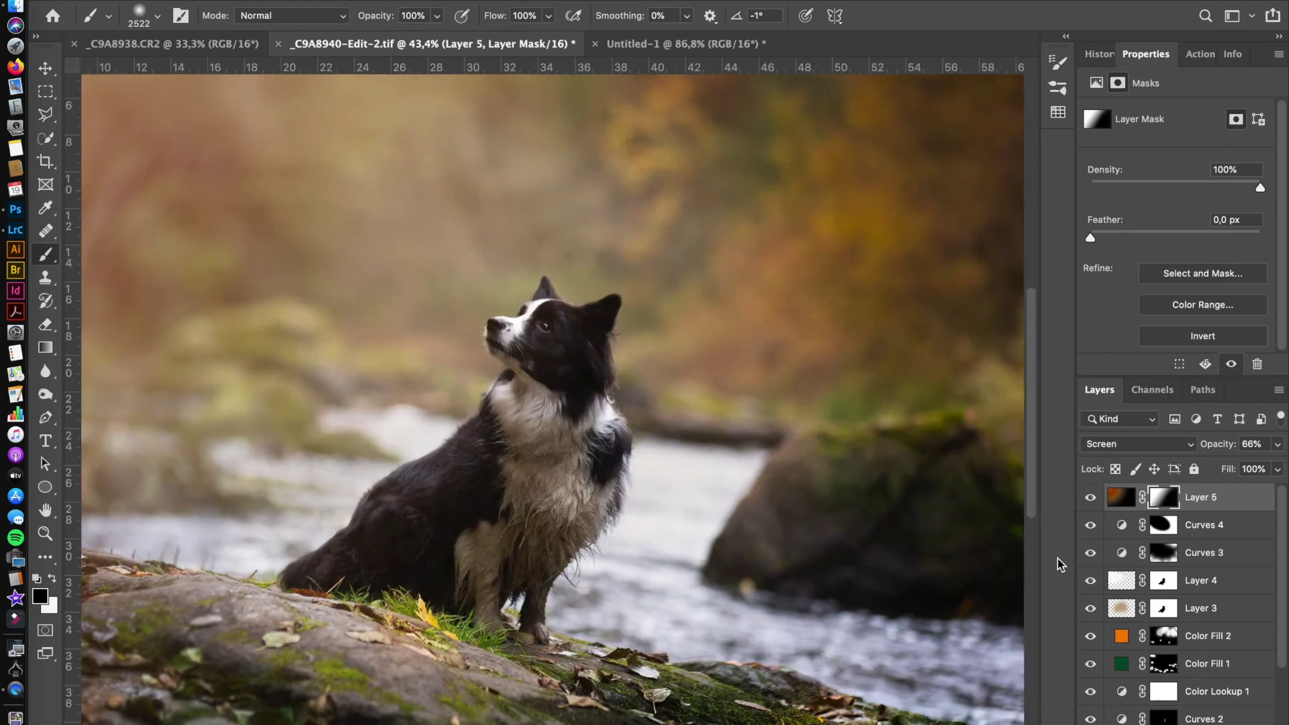
scroll(984, 534, down, 3)
click(1091, 525)
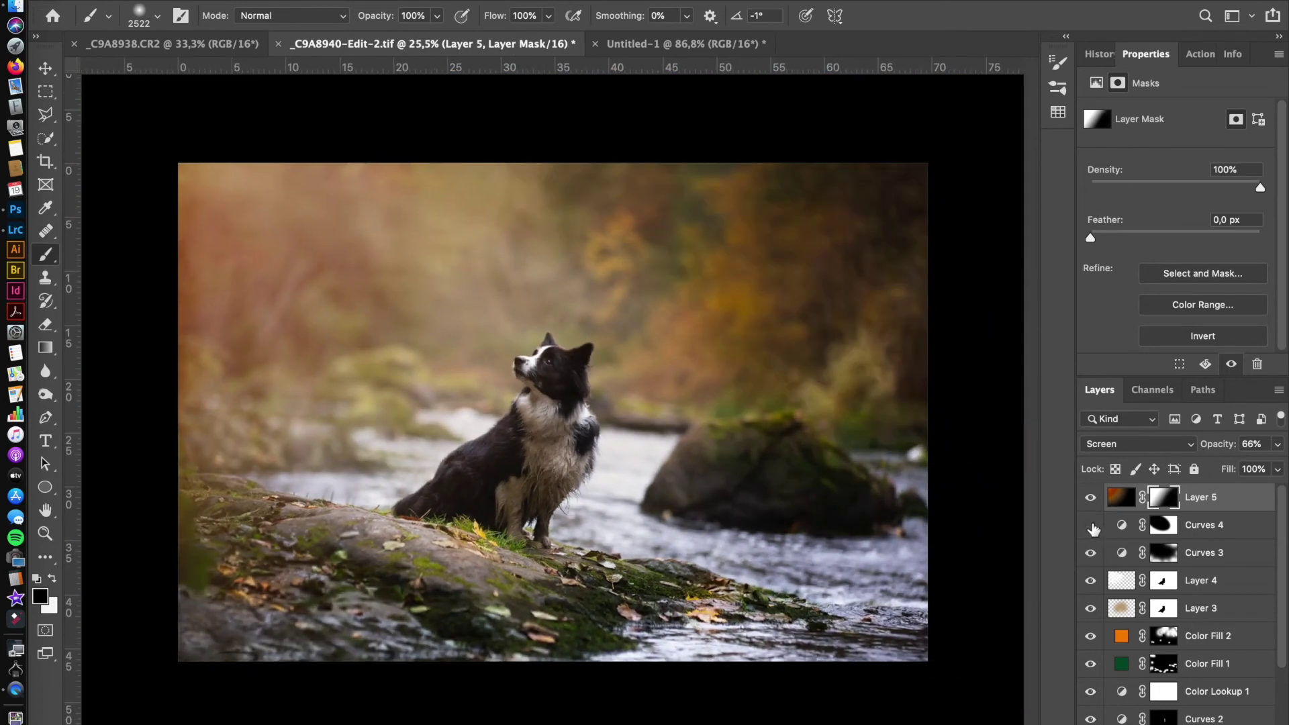
click(1107, 525)
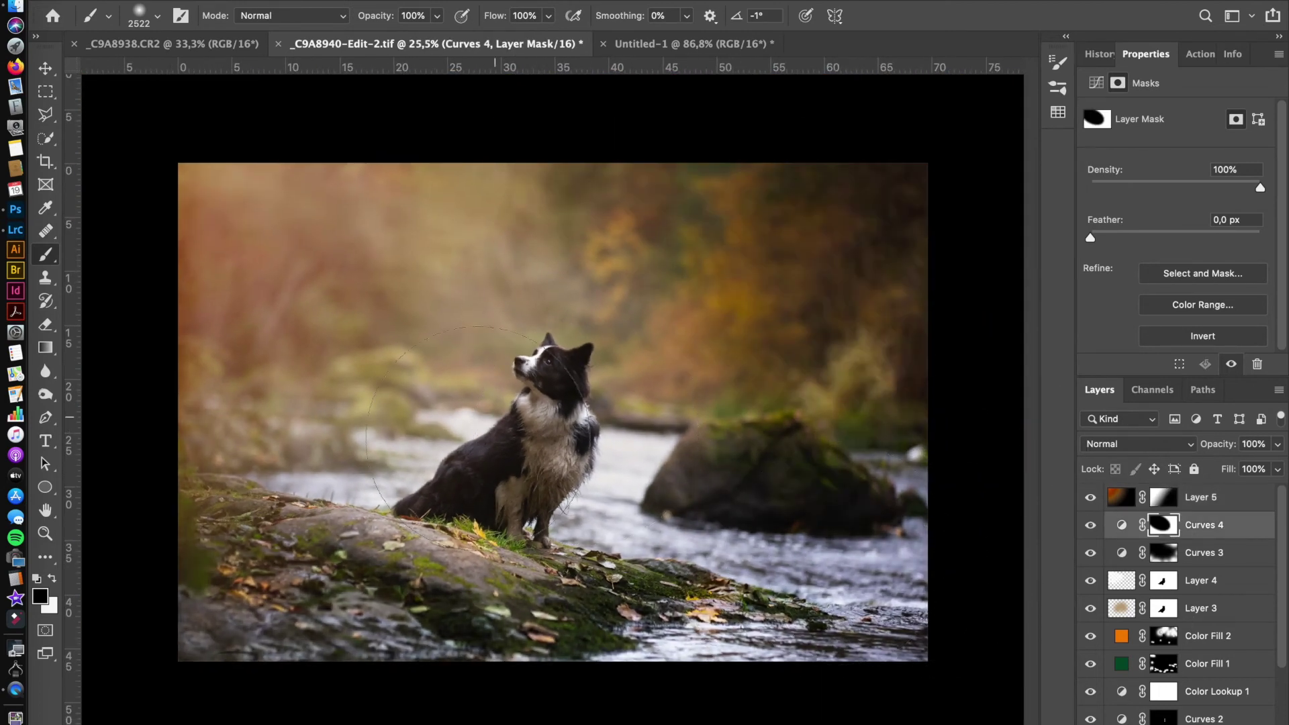
drag(715, 466, 604, 464)
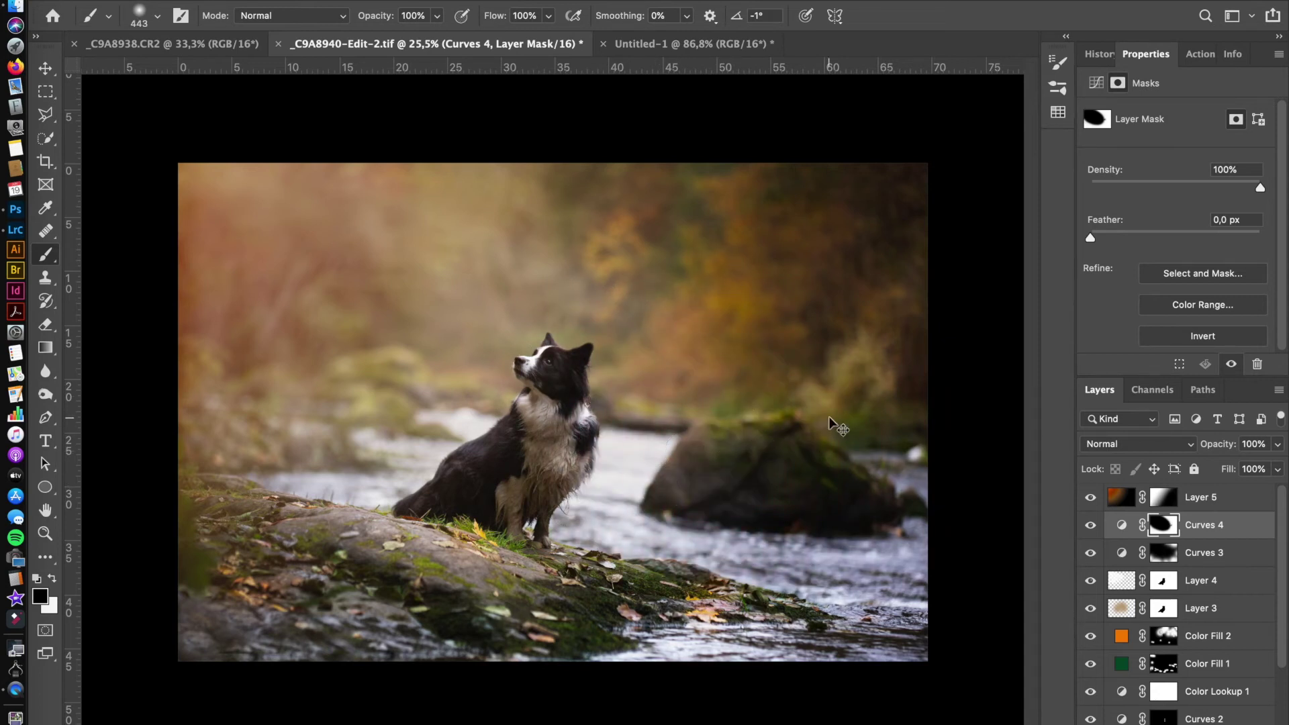
click(1119, 638)
scroll(1142, 605, down, 3)
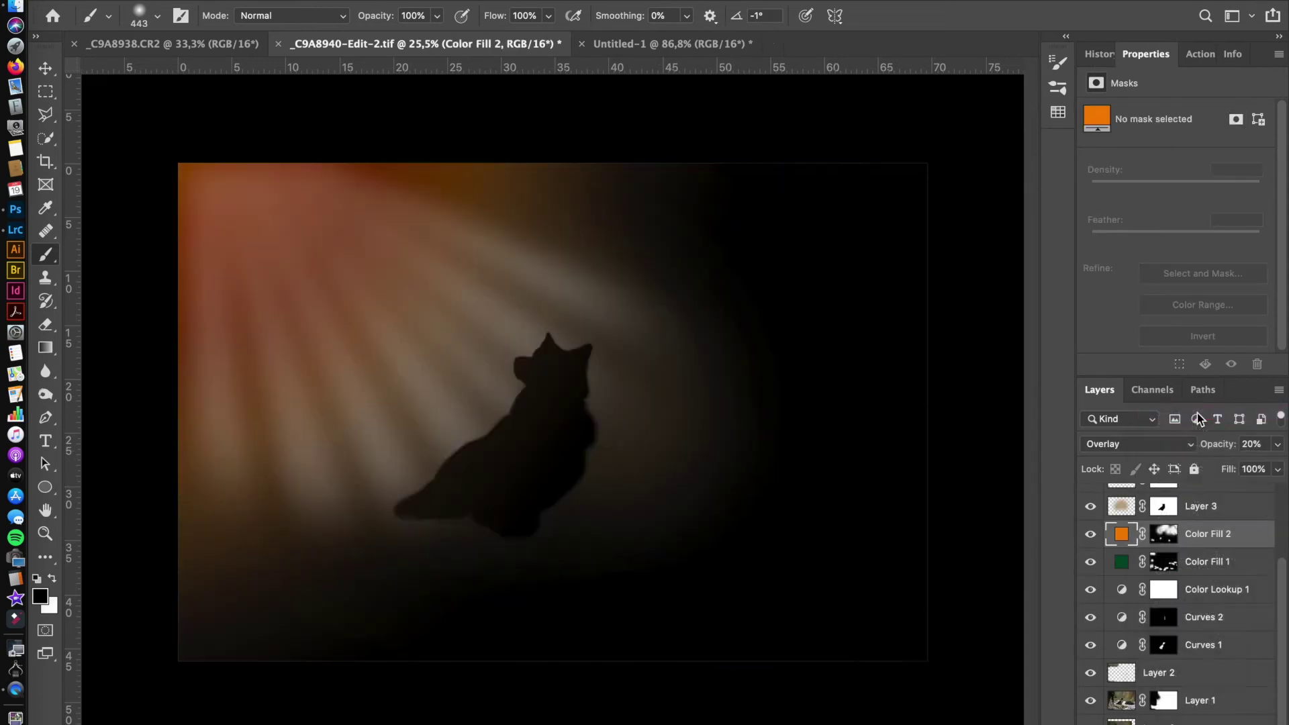
Add a blue Solid Color fill layer set to Overlay at 23% opacity
click(950, 576)
click(1160, 461)
click(1148, 638)
click(1278, 444)
drag(1276, 466, 1212, 466)
Invert the blue fill's mask and paint white over the right-hand river water
click(1164, 534)
key(ctrl+i)
key(x)
drag(831, 583, 935, 656)
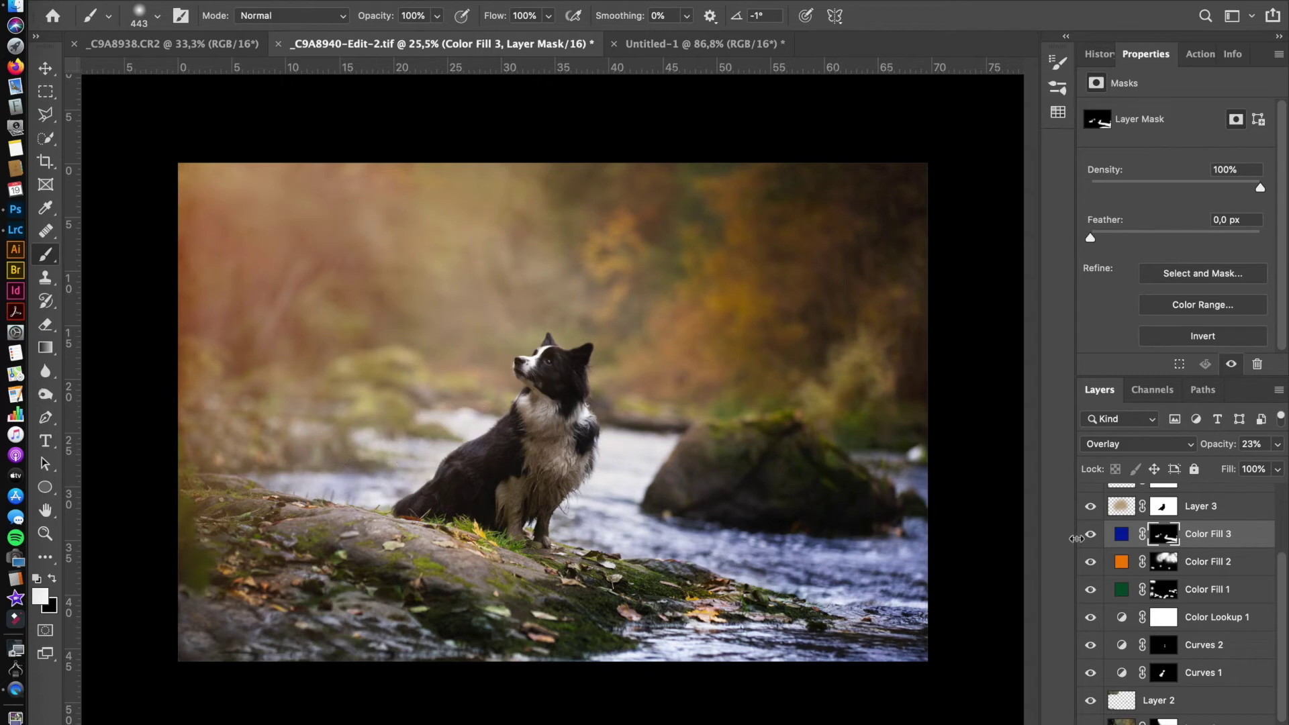
Change the fill colour to a darker navy
double_click(1122, 534)
click(889, 263)
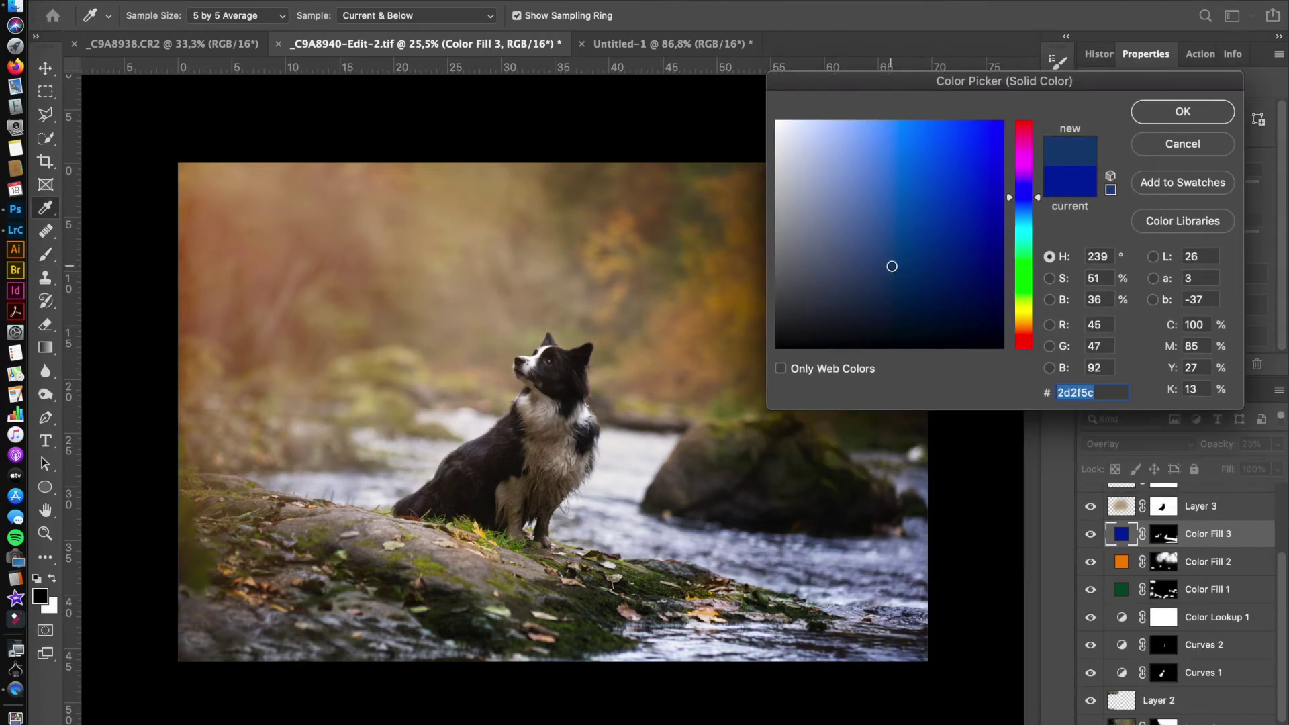
click(1182, 112)
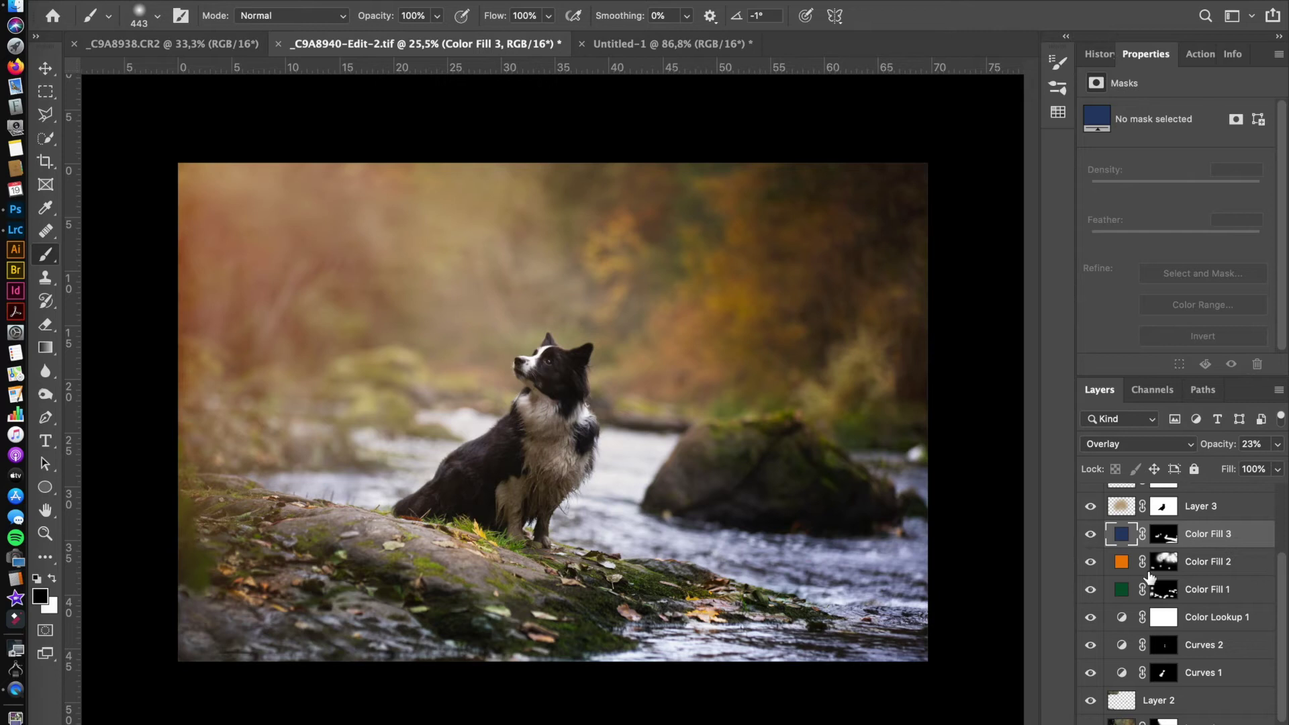
Add a new Curves adjustment layer above Curves 4
scroll(1150, 577, up, 3)
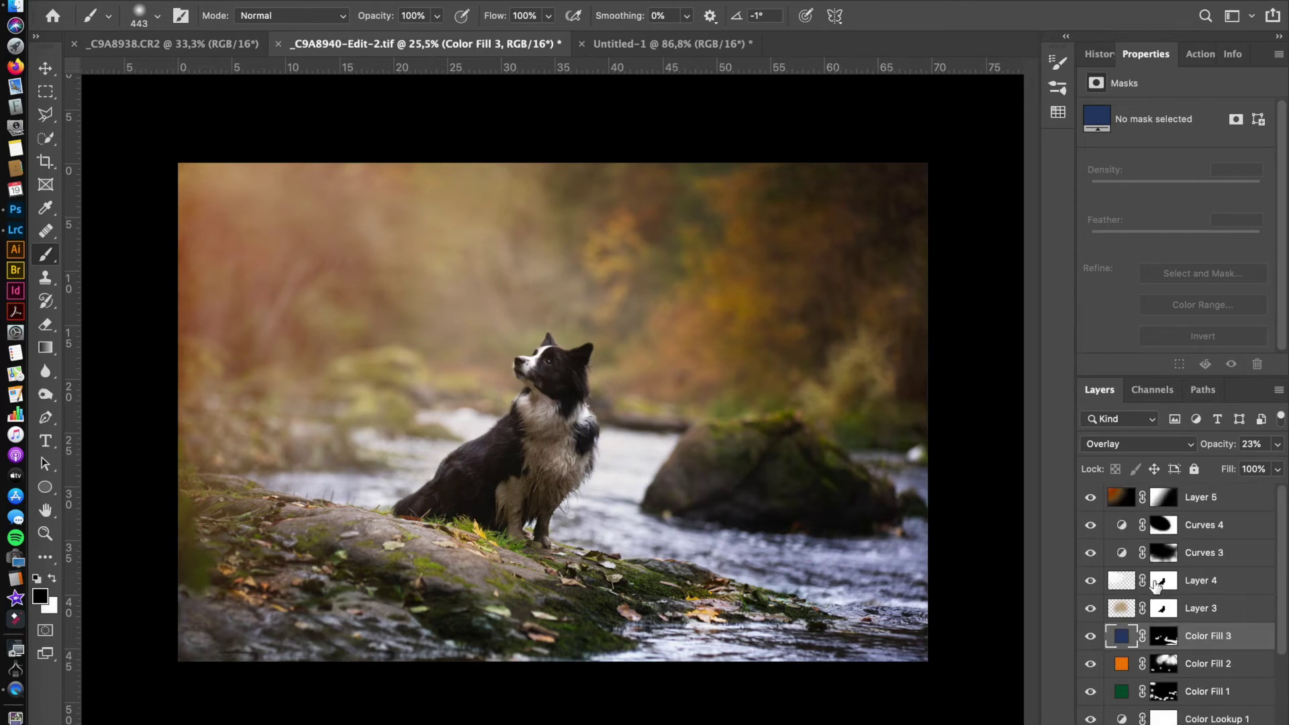
click(1122, 525)
click(1180, 573)
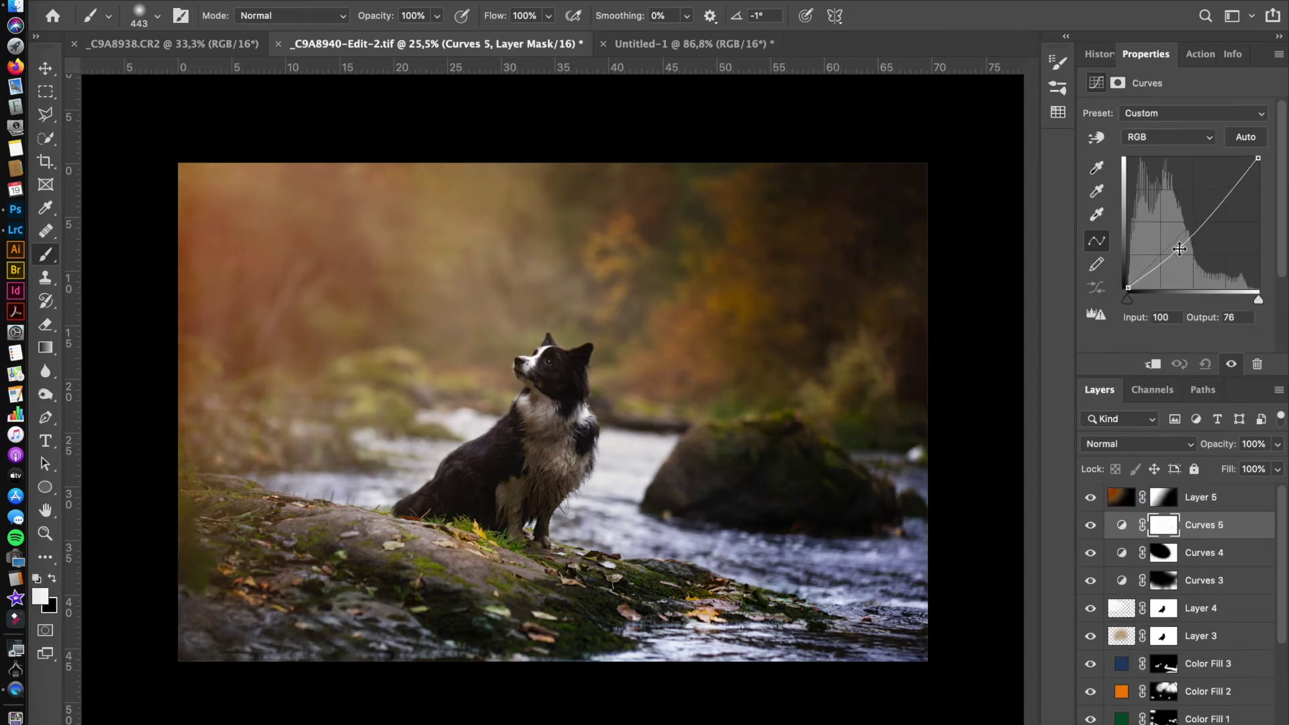
Paint the Curves 5 mask with a large soft brush to keep the darkening off the dog
mouse_move(433, 430)
mouse_down()
mouse_move(411, 289)
mouse_move(583, 314)
mouse_up()
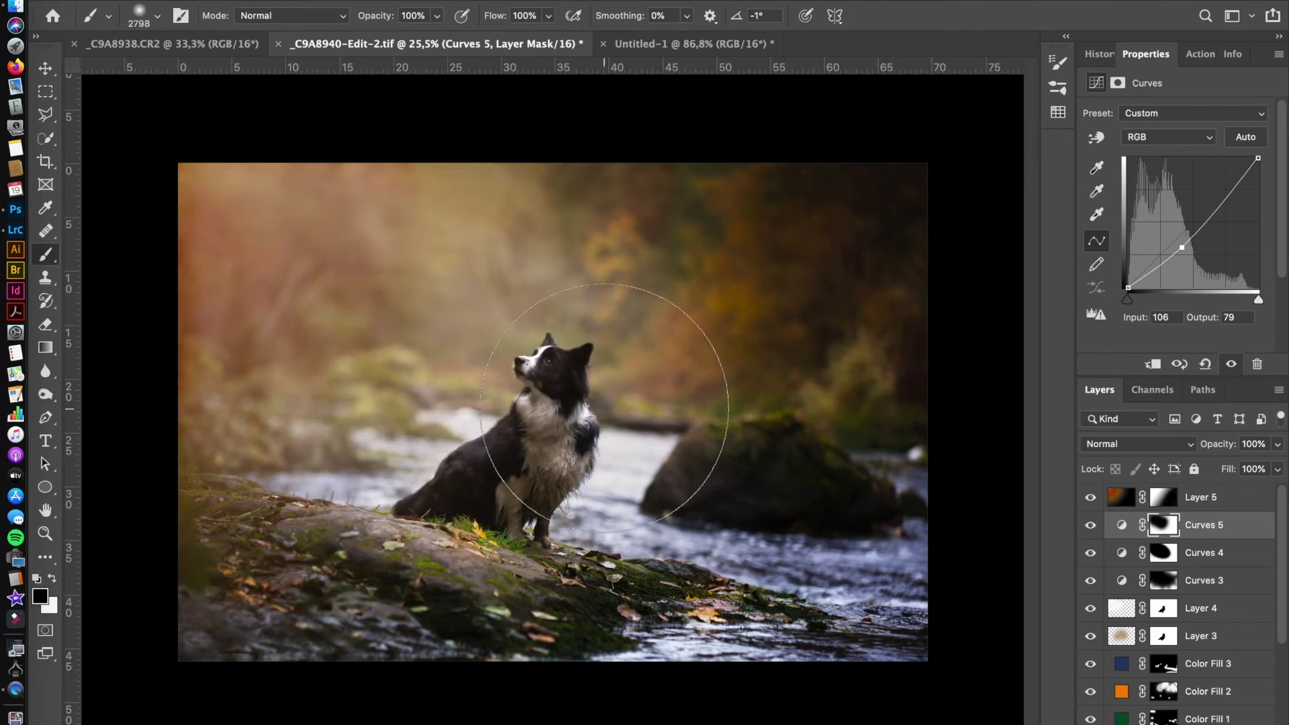
drag(724, 537, 654, 598)
key(x)
double_click(1091, 527)
key(x)
drag(691, 311, 739, 316)
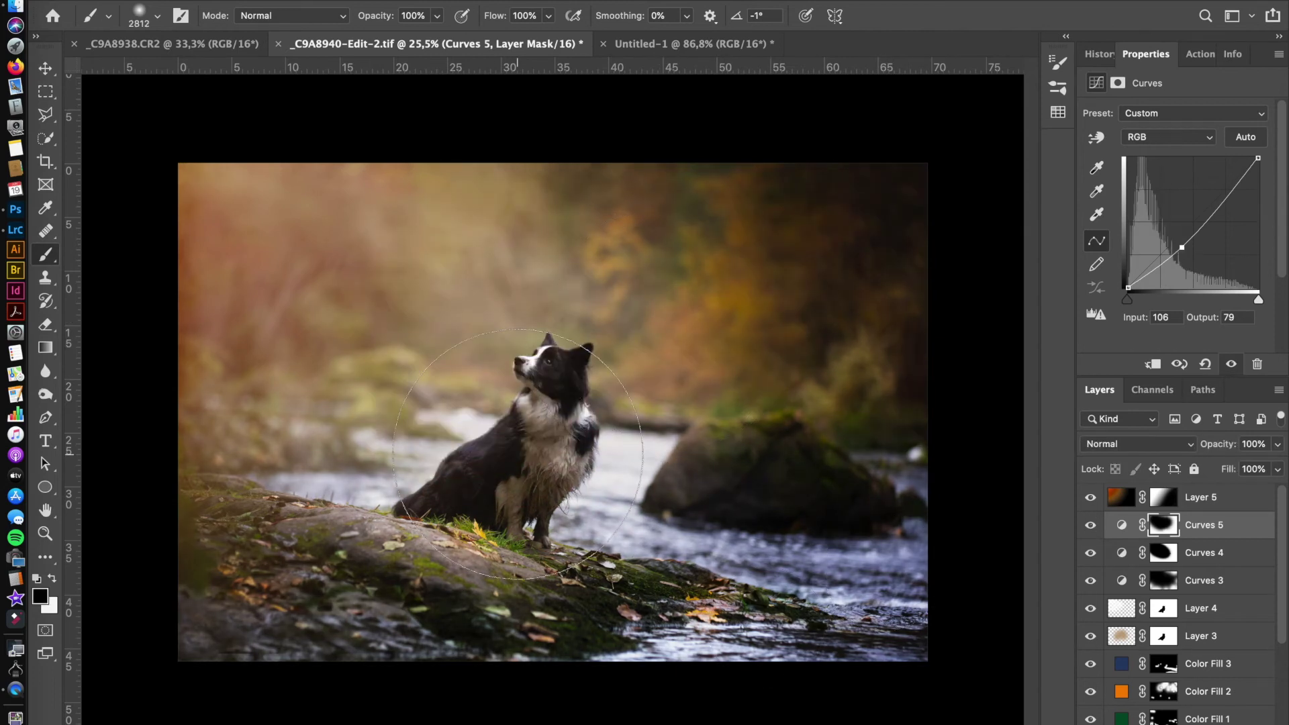
scroll(779, 416, up, 5)
Hide Layer 5's warm glow and add a new Curves 6 adjustment layer
key(v)
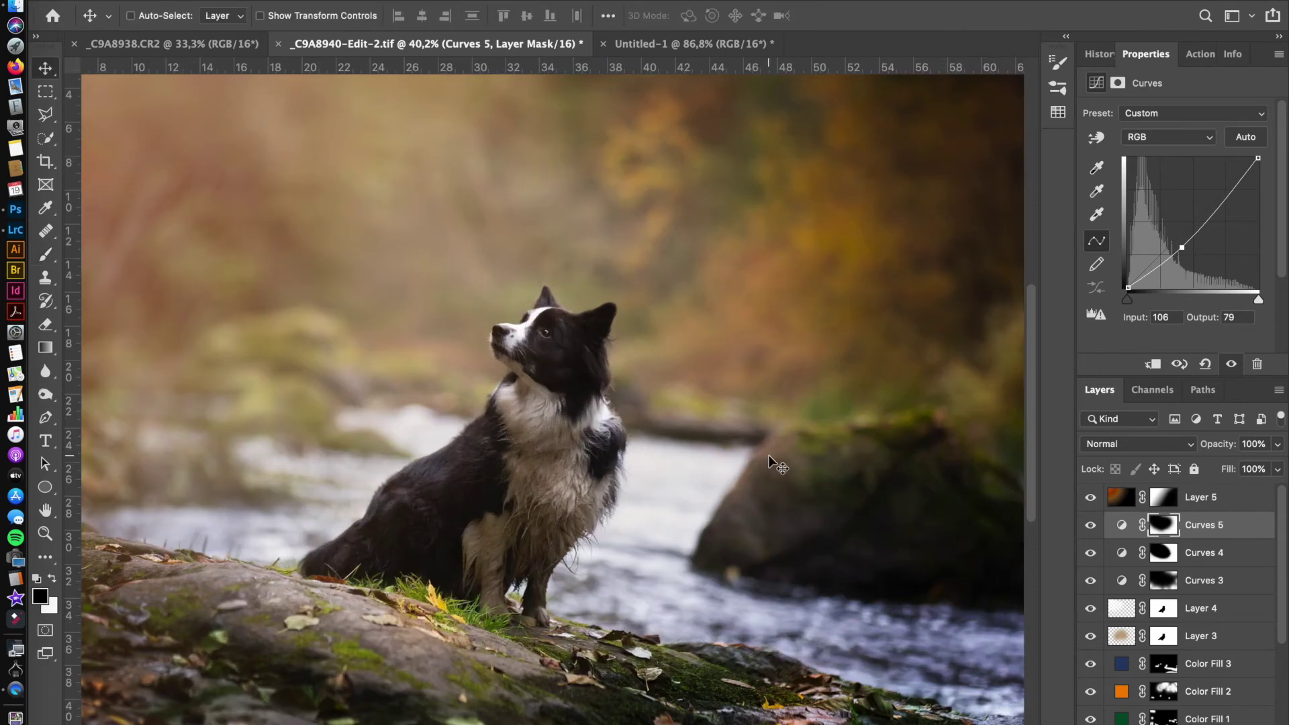
click(1090, 497)
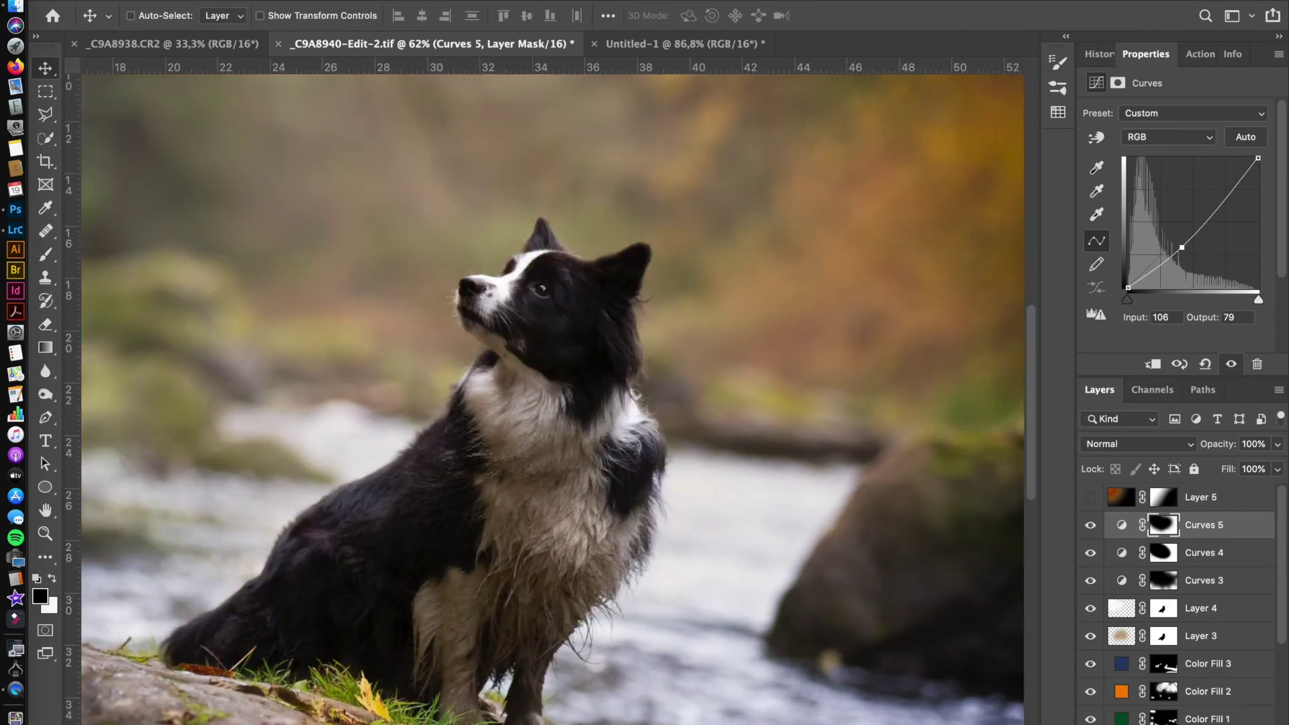
click(1196, 722)
click(1225, 502)
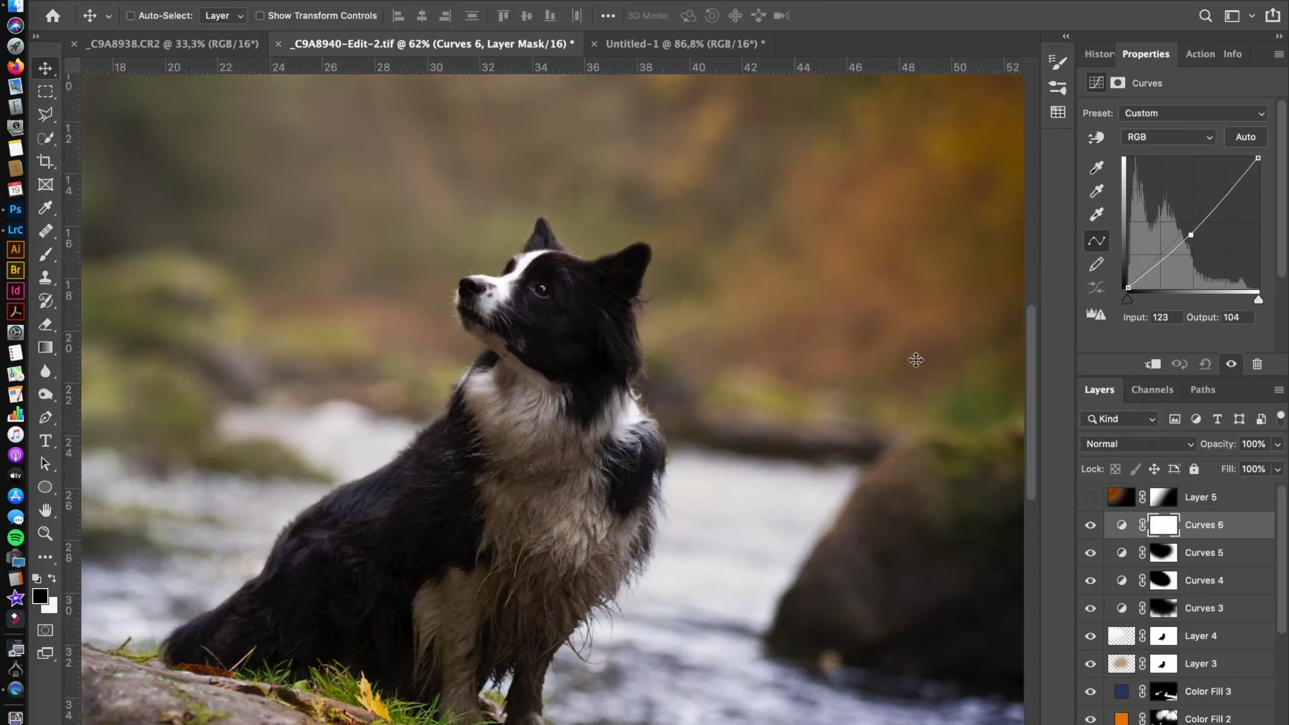
Invert the Curves 6 mask and paint fine detail around the dog's eye with a small brush
key(ctrl+i)
scroll(618, 308, up, 5)
key(b)
right_click(619, 307)
key(Escape)
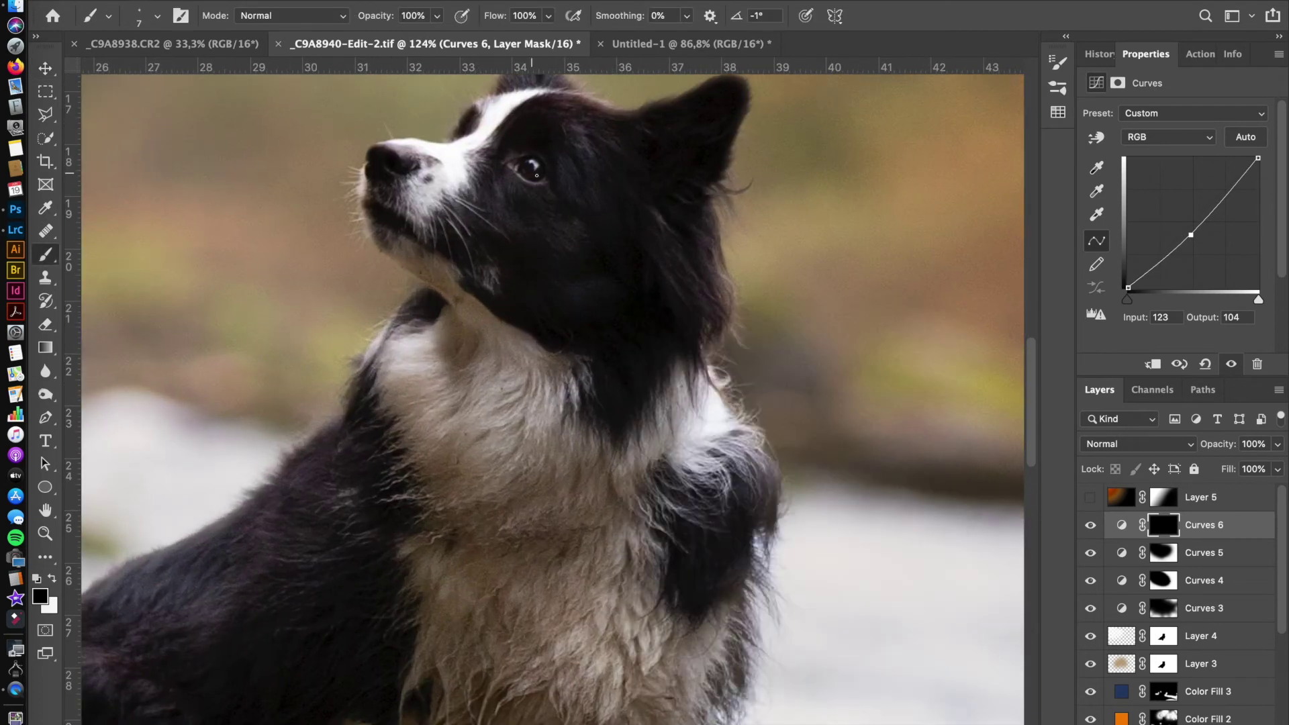
scroll(536, 175, up, 3)
mouse_move(547, 207)
mouse_down()
mouse_move(527, 152)
mouse_move(479, 136)
mouse_up()
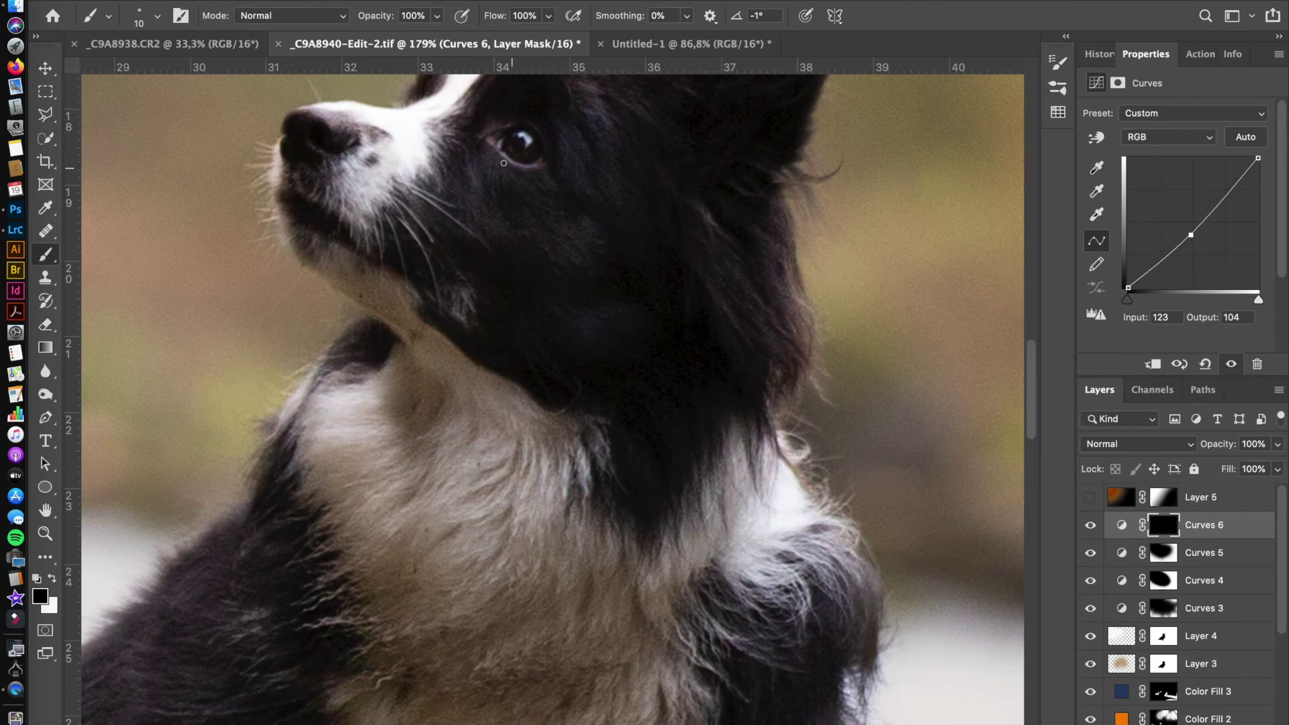
scroll(542, 366, up, 3)
scroll(525, 361, down, 1)
key(x)
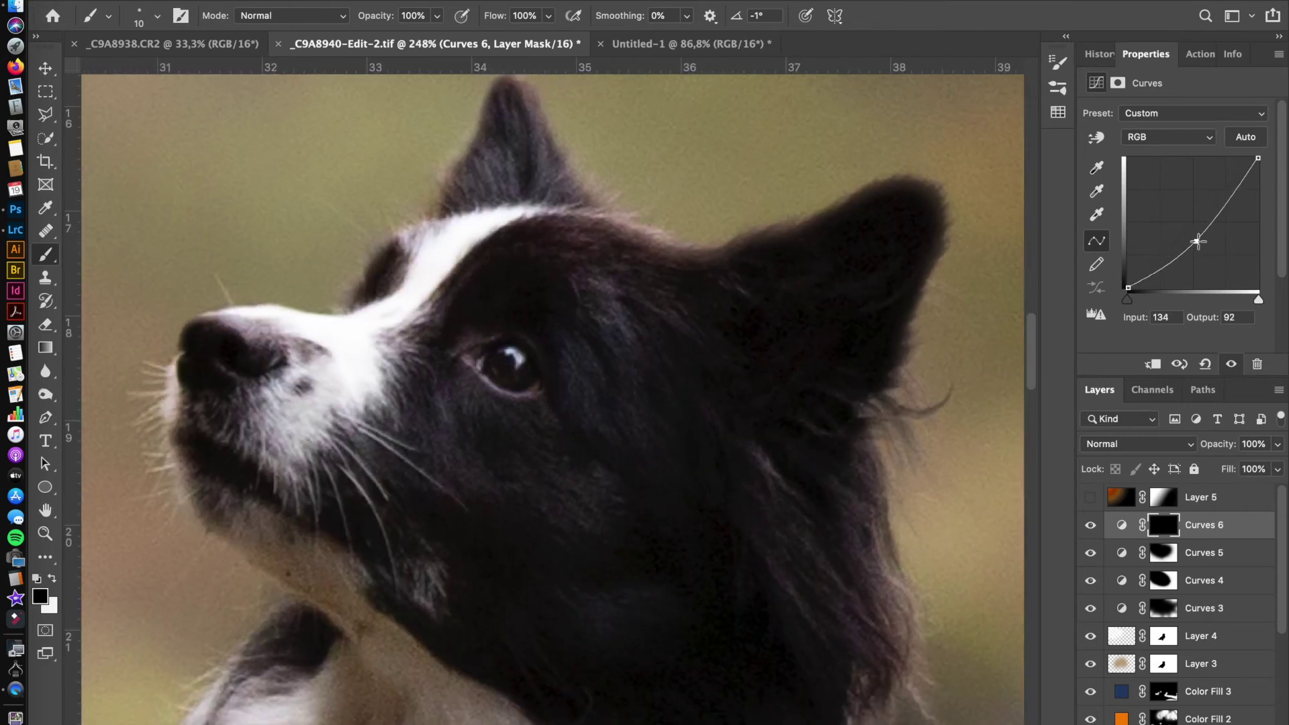
scroll(663, 448, down, 5)
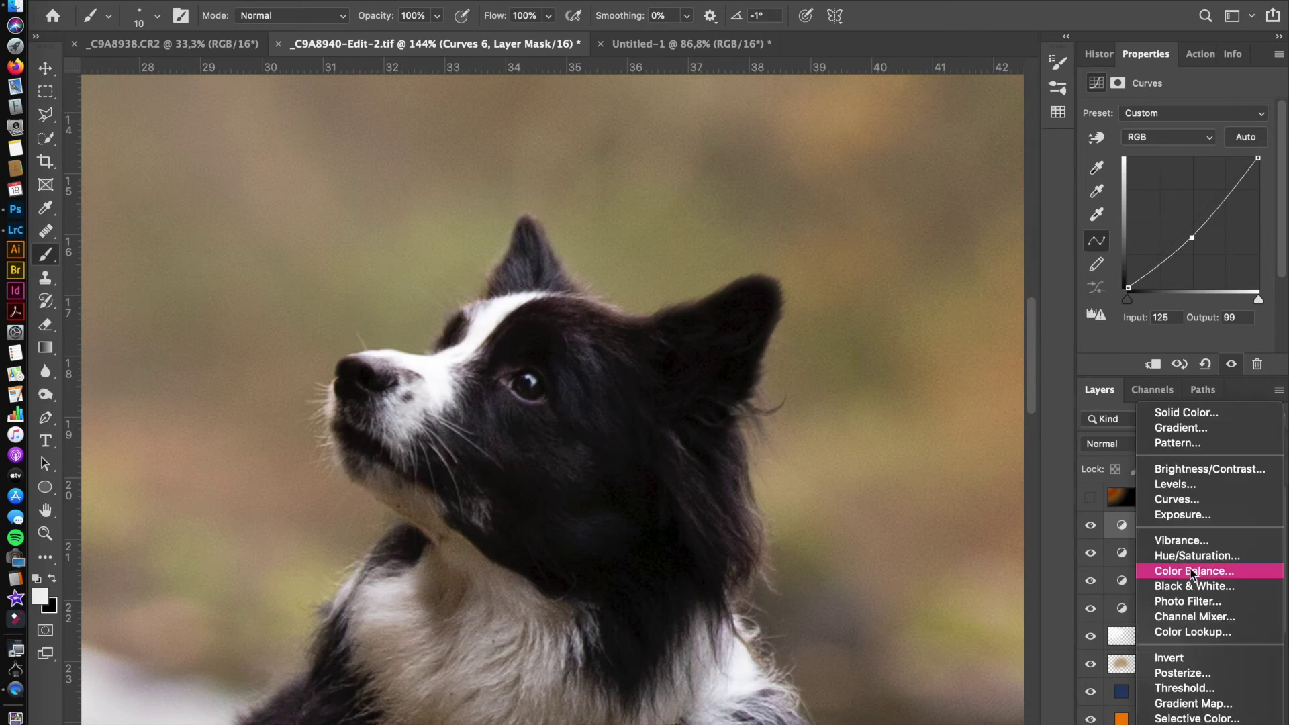
Add a Curves 7 layer that darkens the midtones, and set the brush to about 134 px
click(1182, 499)
scroll(564, 430, down, 2)
drag(1188, 227, 1189, 241)
scroll(514, 445, down, 1)
drag(628, 446, 692, 460)
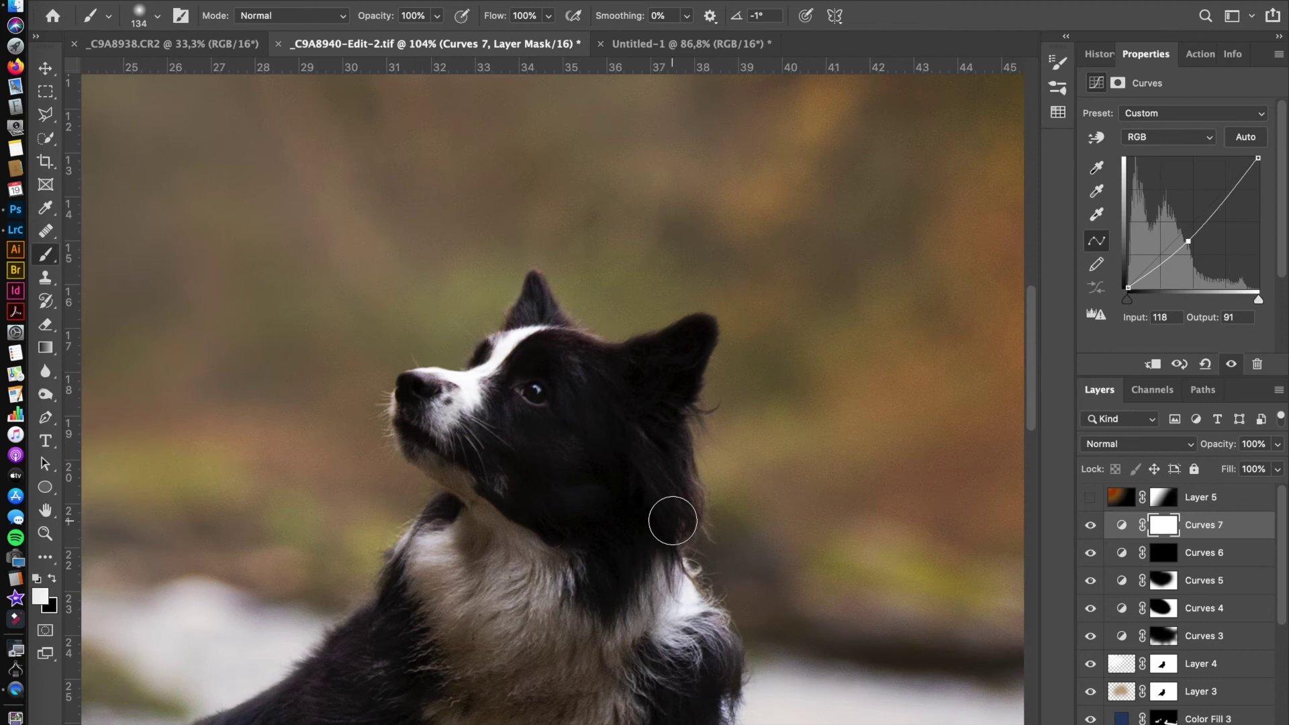
Invert the Curves 7 mask to black and paint a first small stroke on it
scroll(672, 520, down, 3)
scroll(673, 521, down, 2)
key(ctrl+i)
scroll(582, 374, up, 2)
drag(581, 374, 723, 379)
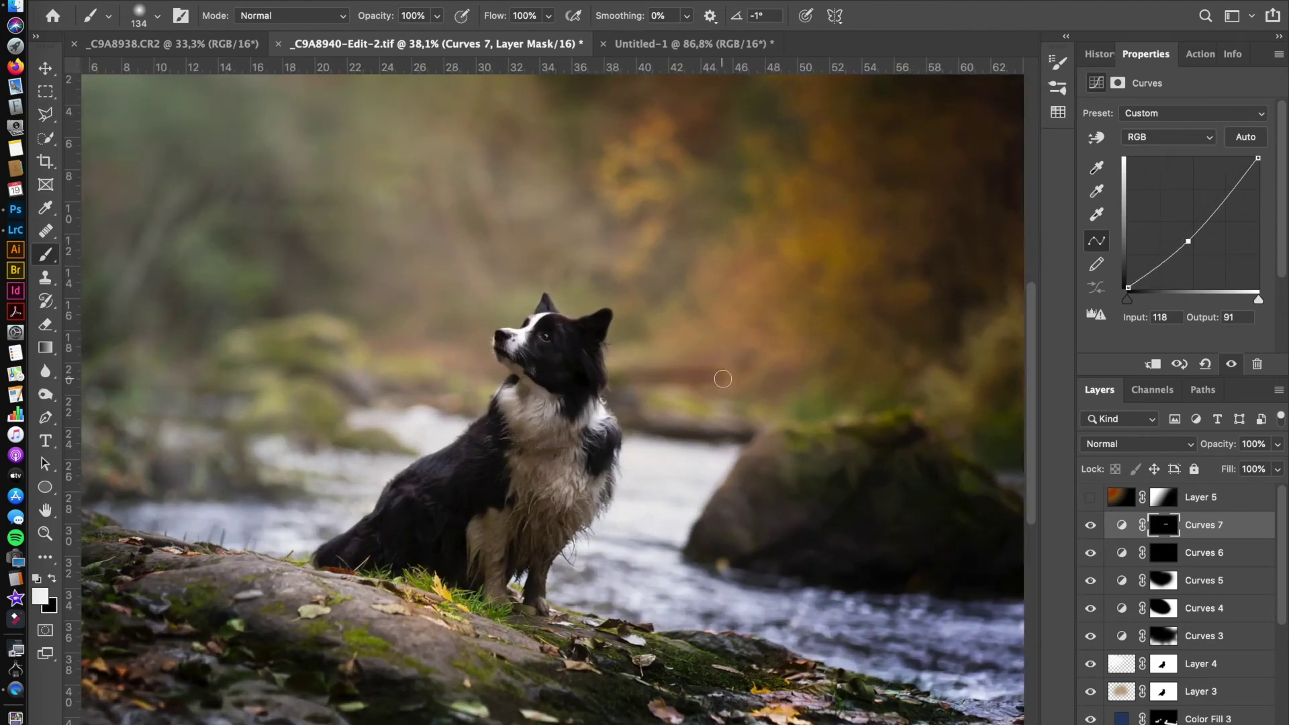
Paint the Curves 7 darkening onto the dog's neck and chest fur
scroll(621, 349, up, 2)
scroll(633, 470, up, 2)
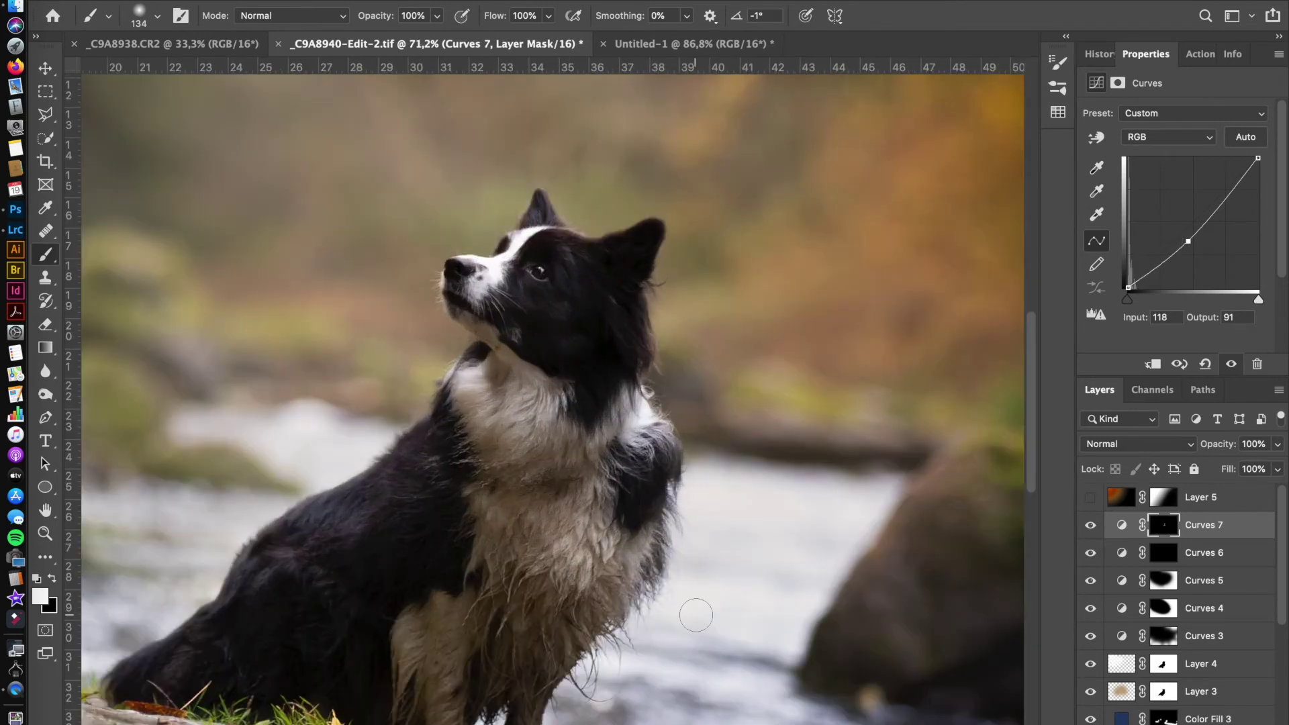
drag(608, 604, 558, 661)
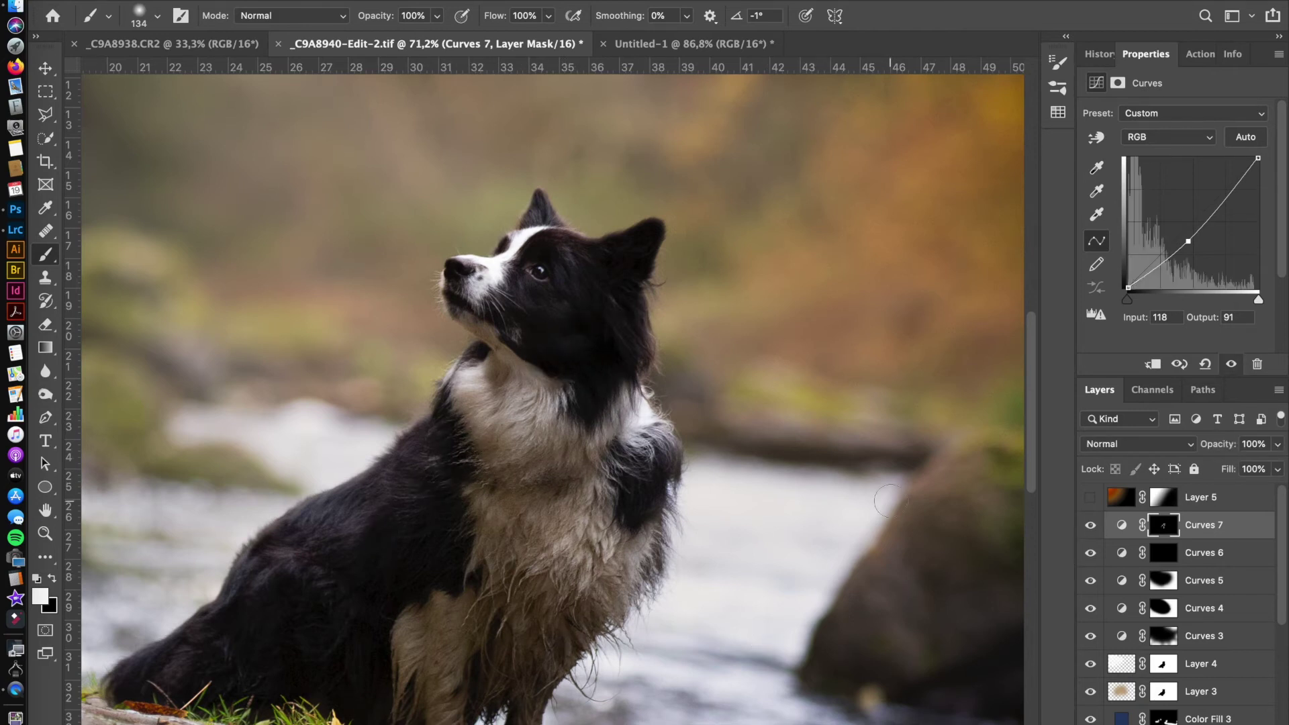
scroll(547, 403, up, 2)
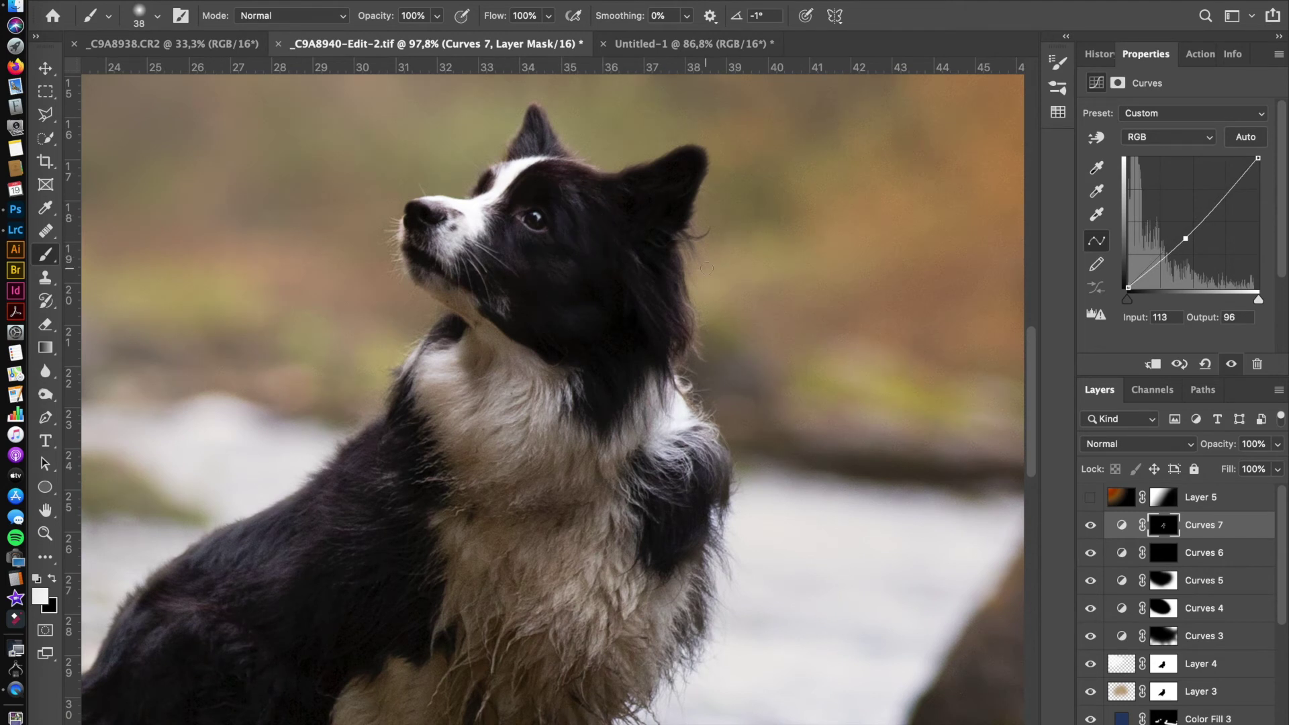
scroll(708, 269, down, 2)
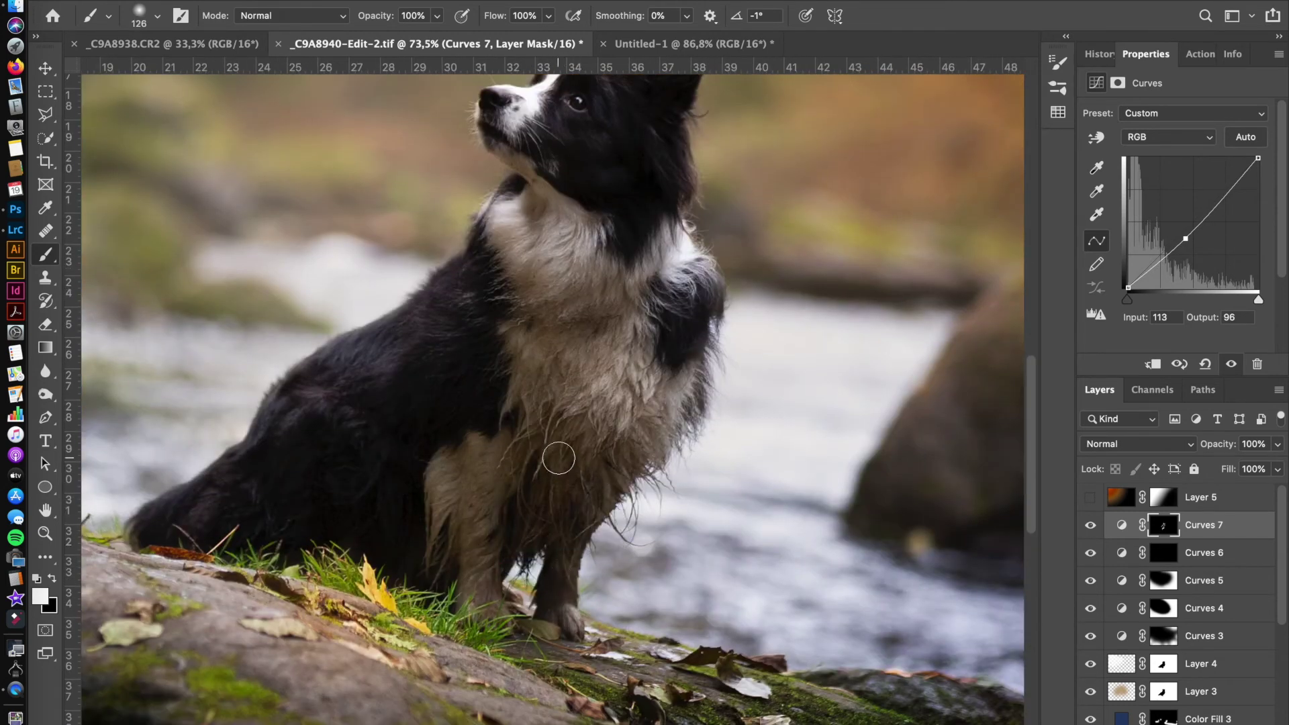
scroll(504, 484, down, 1)
scroll(504, 484, down, 1)
scroll(558, 517, up, 2)
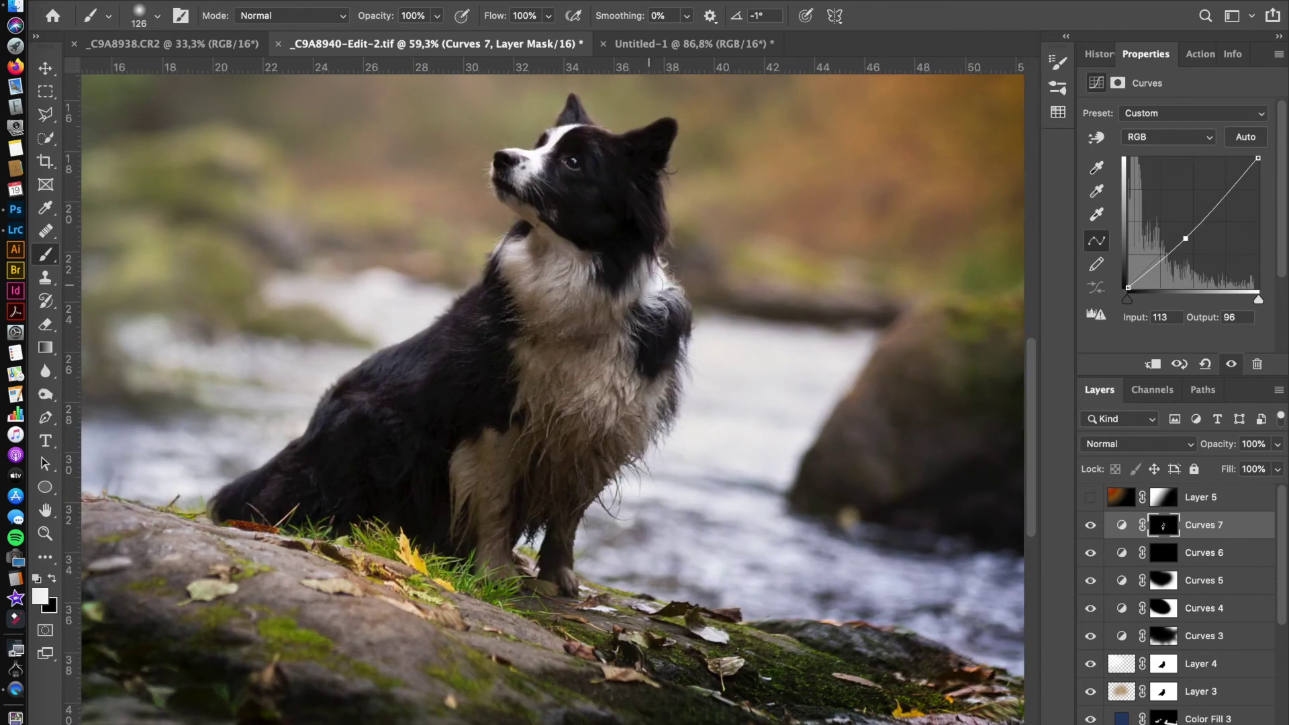
click(1164, 553)
Refine the Curves 6 mask around the dog's eye with a 6 px brush
scroll(685, 244, up, 2)
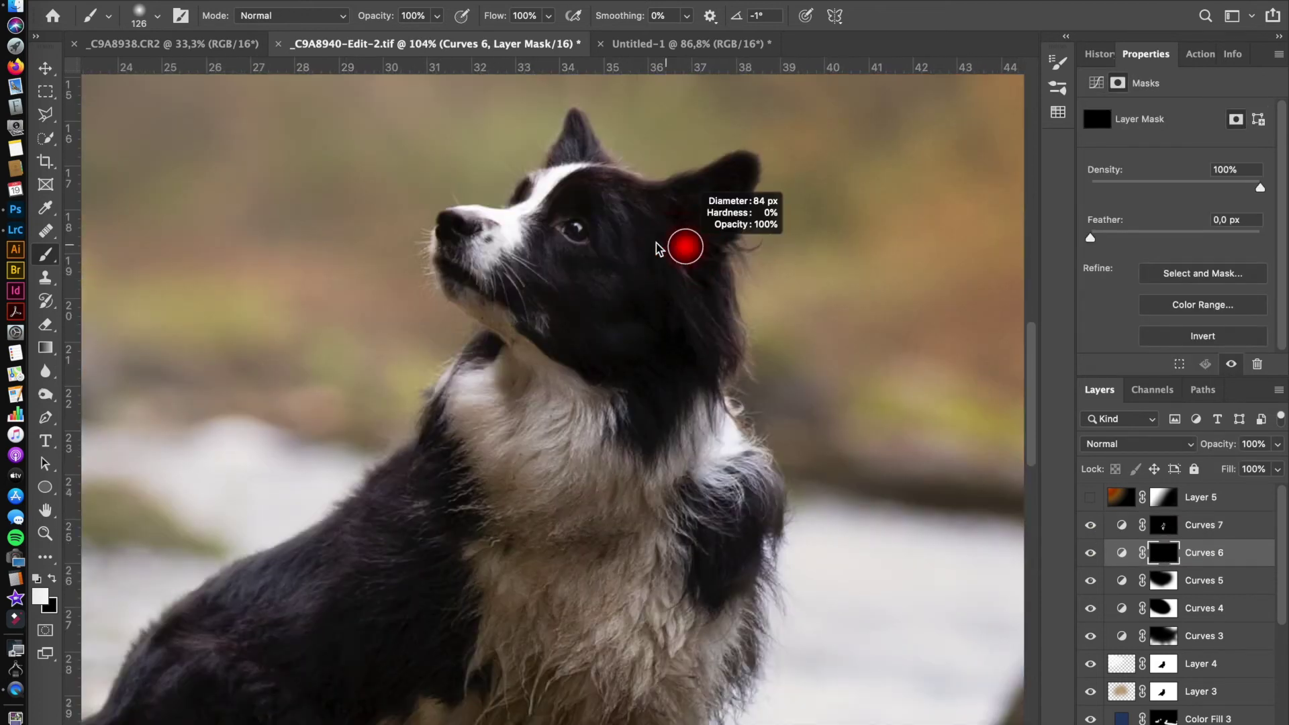
scroll(583, 186, up, 1)
scroll(583, 186, up, 2)
drag(581, 225, 574, 211)
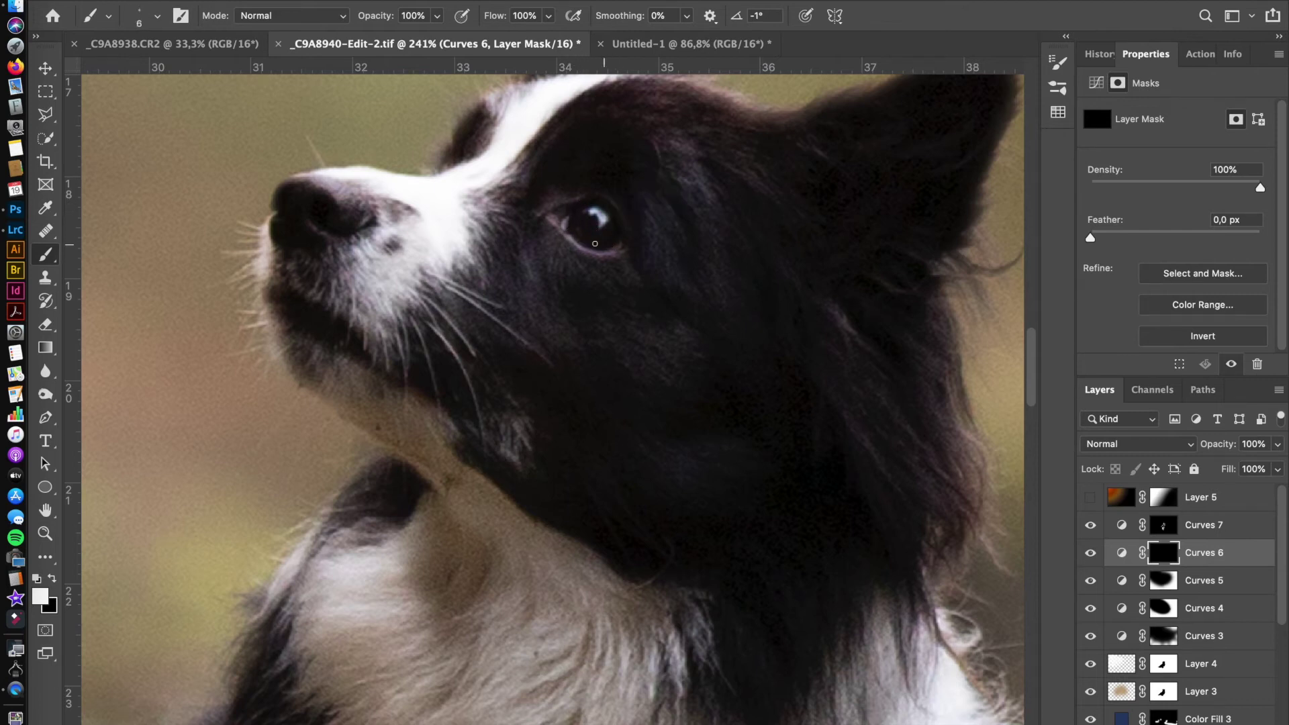
scroll(604, 232, down, 2)
scroll(671, 235, down, 2)
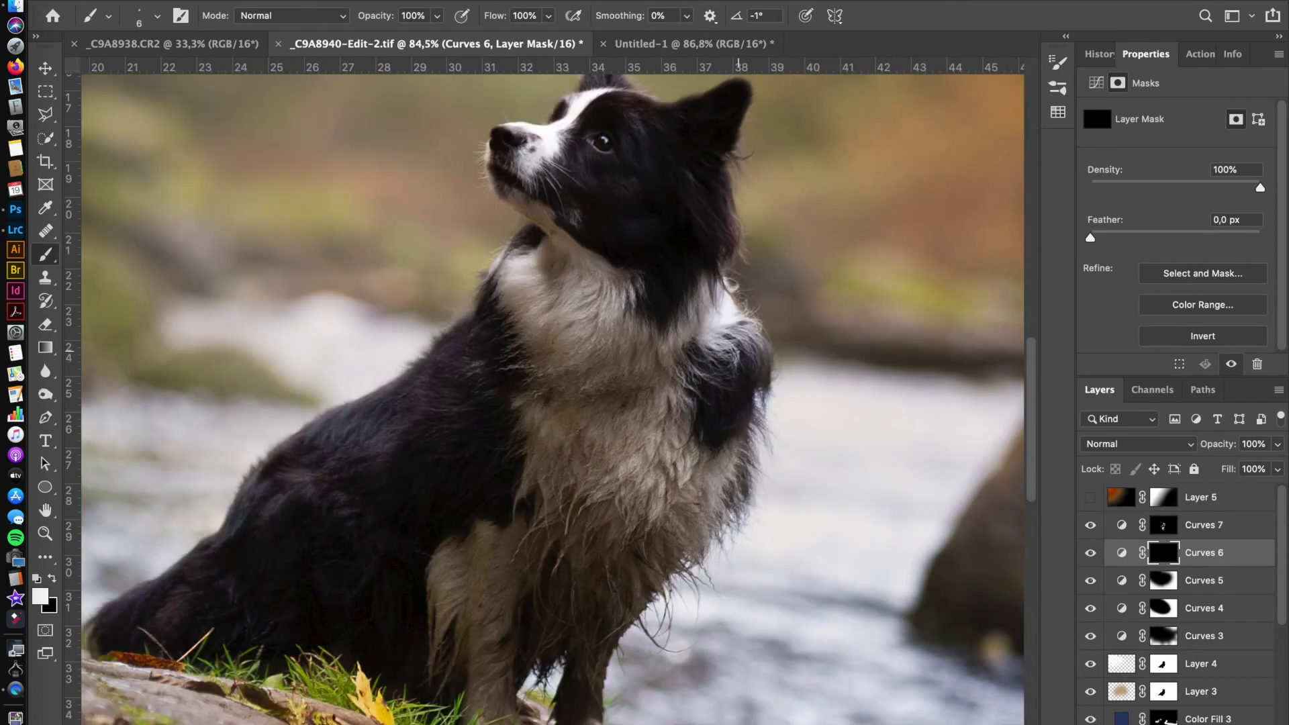
scroll(551, 397, down, 3)
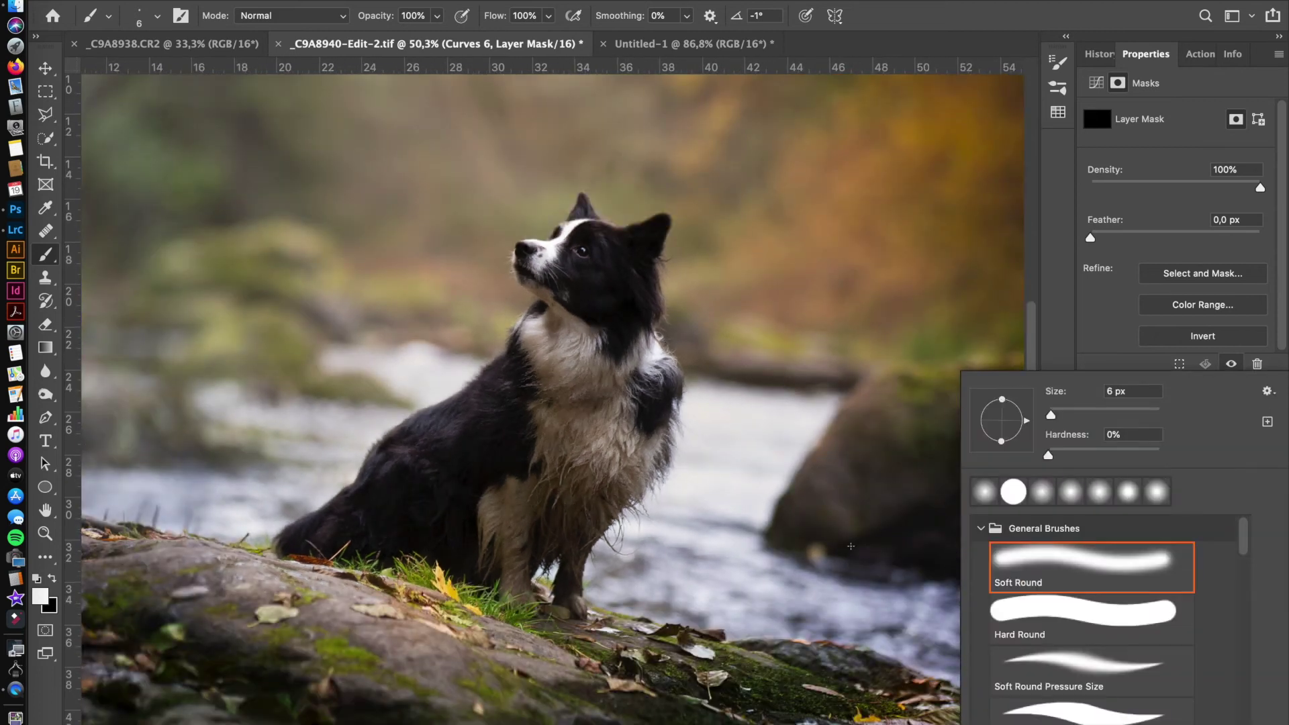
Compare Curves 6 and Curves 5 on and off, then paint the Curves 4 mask black with a 2269 px brush
click(1091, 553)
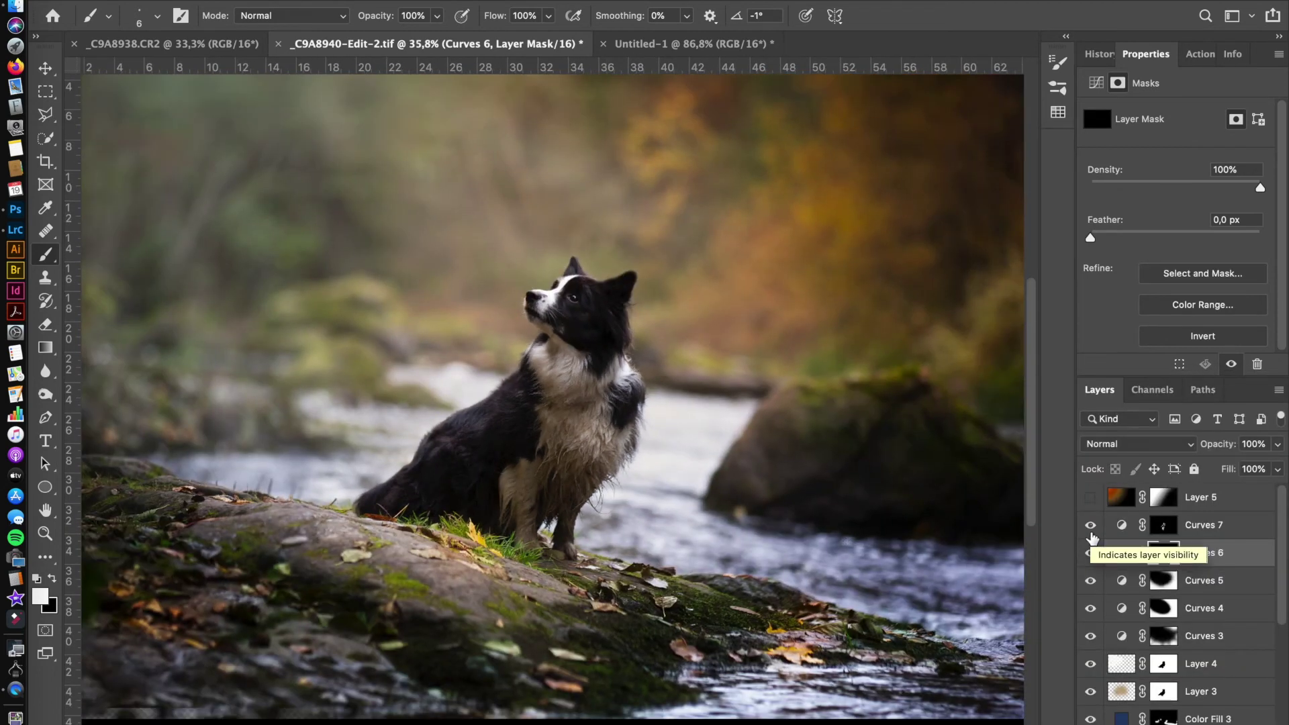
scroll(1095, 581, down, 1)
click(1093, 581)
click(1091, 581)
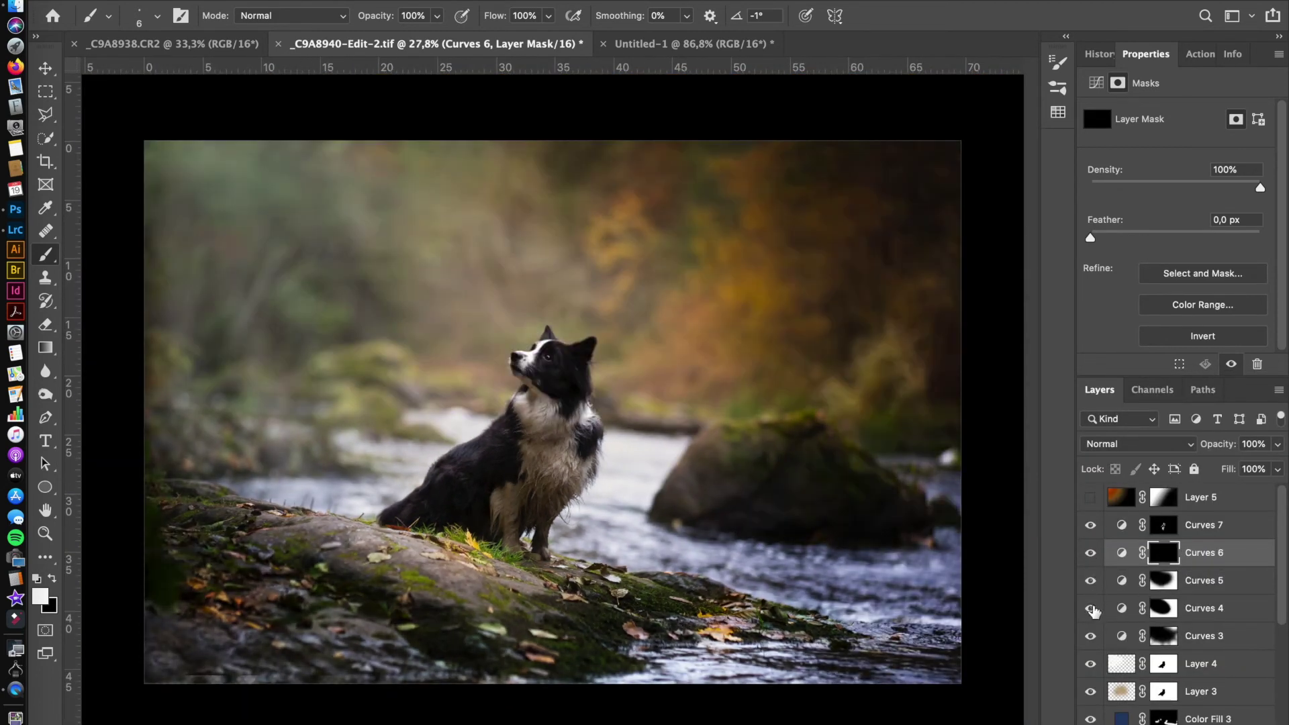
click(1164, 609)
key(x)
drag(590, 446, 728, 434)
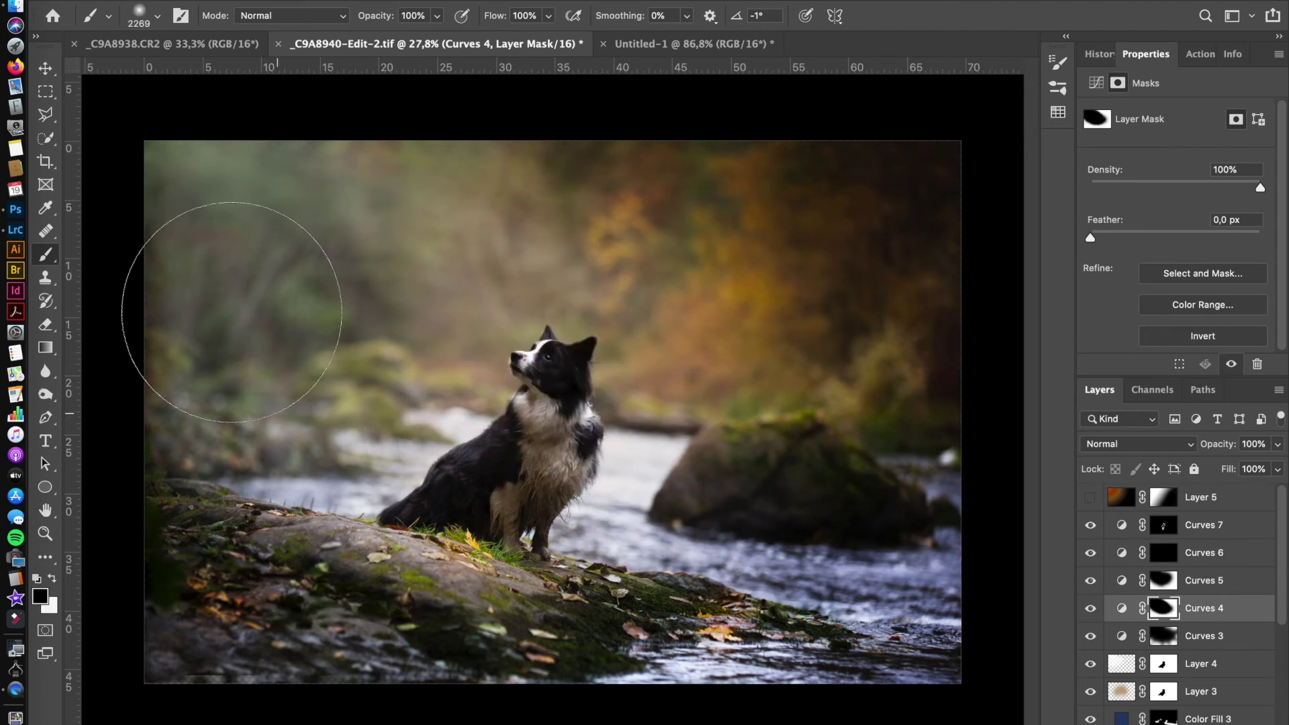
Show Layer 5's glow again and set its opacity to 60%
click(1091, 581)
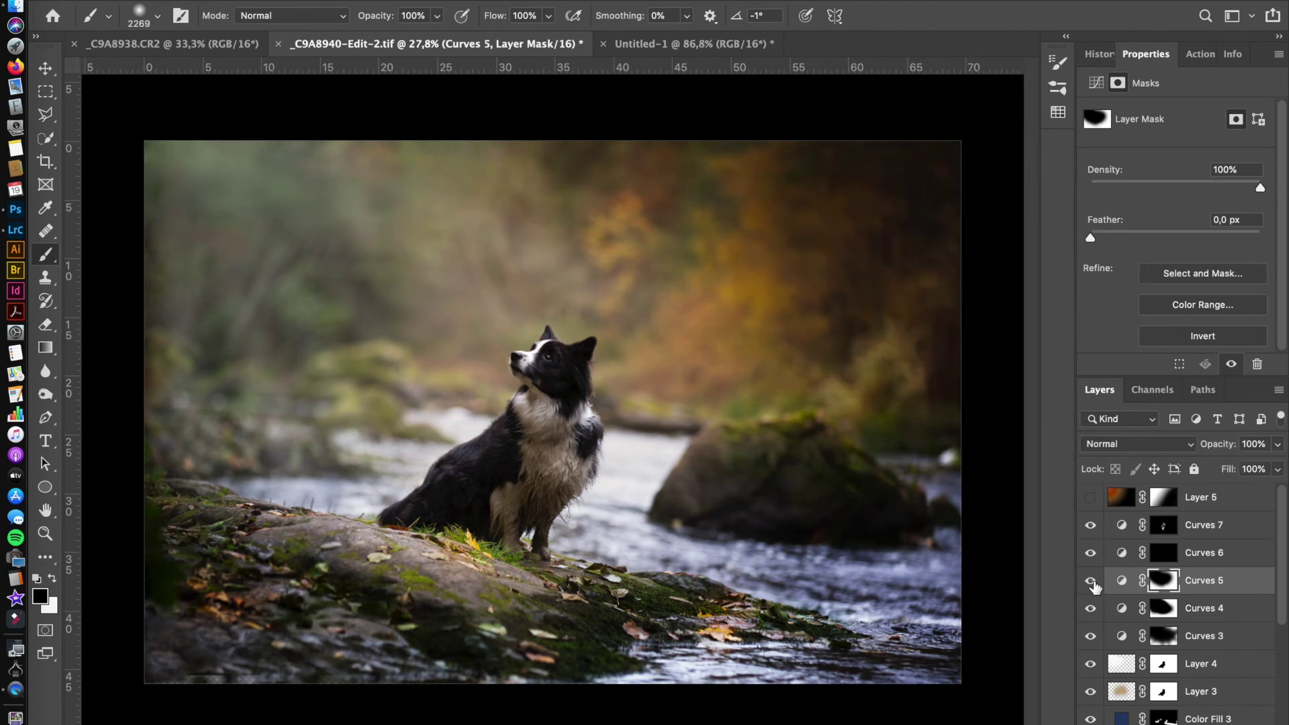
click(1091, 497)
click(1278, 444)
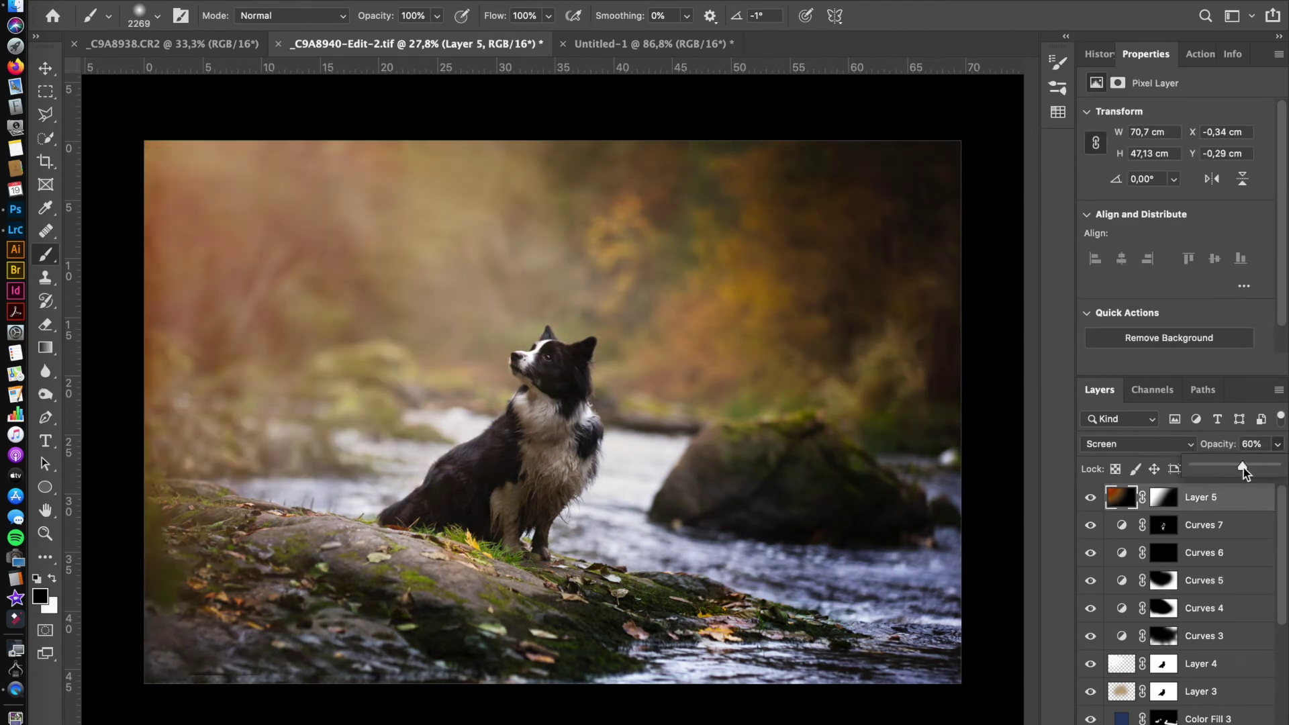
Add a Curves 8 layer with a curve point and compare it against the original History snapshot
click(1182, 514)
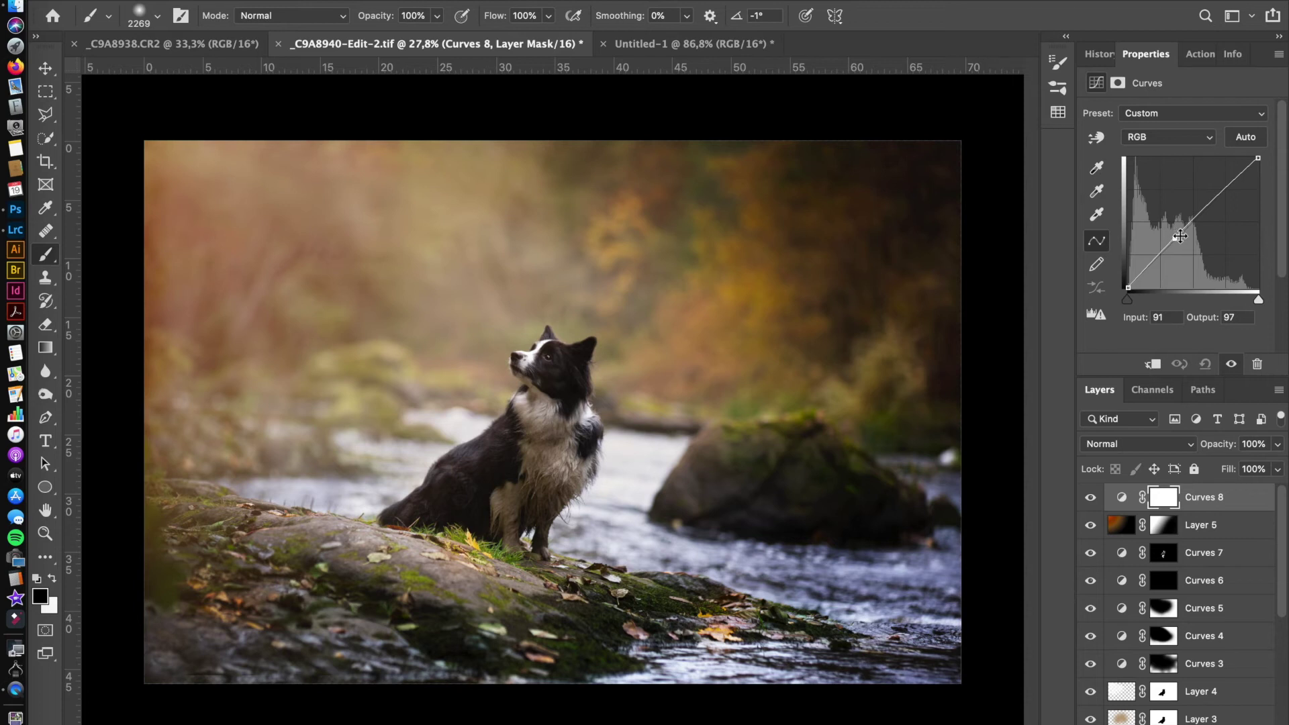
click(1175, 241)
click(1098, 54)
click(1142, 130)
scroll(1175, 202, down, 10)
click(1185, 342)
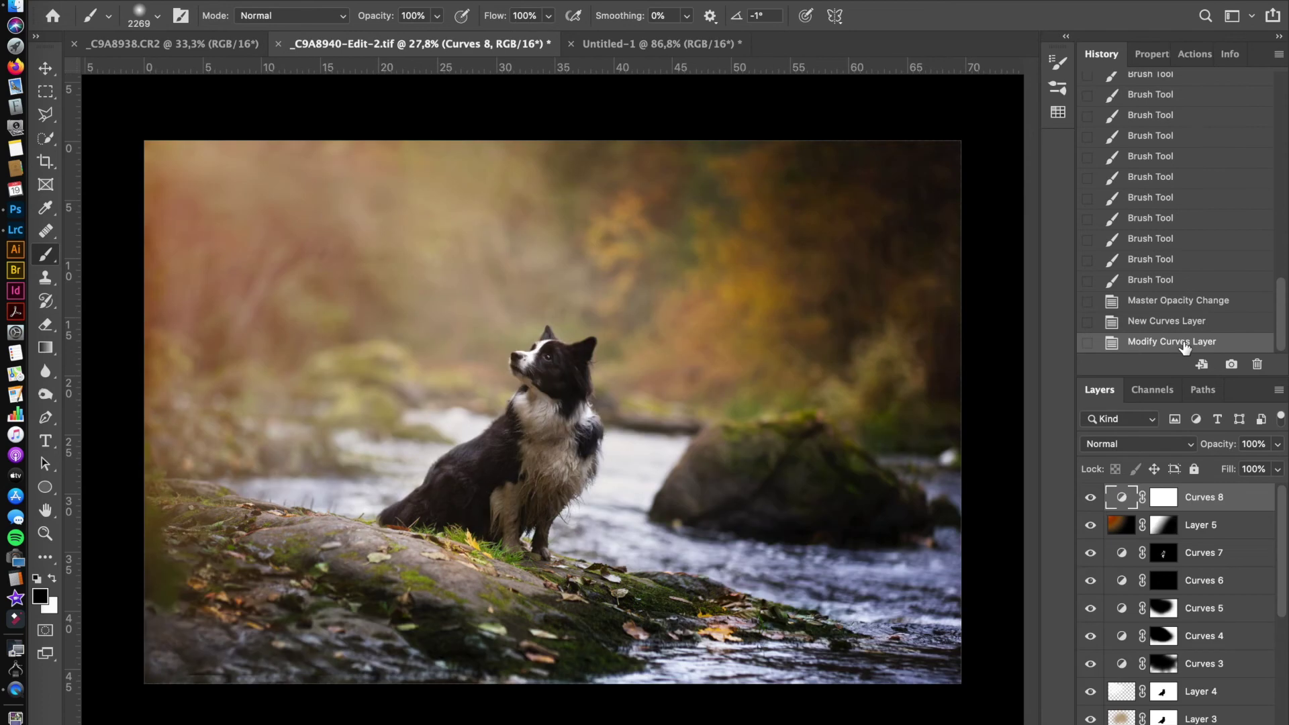
Set the pasteboard colour around the image to light gray
scroll(430, 317, up, 3)
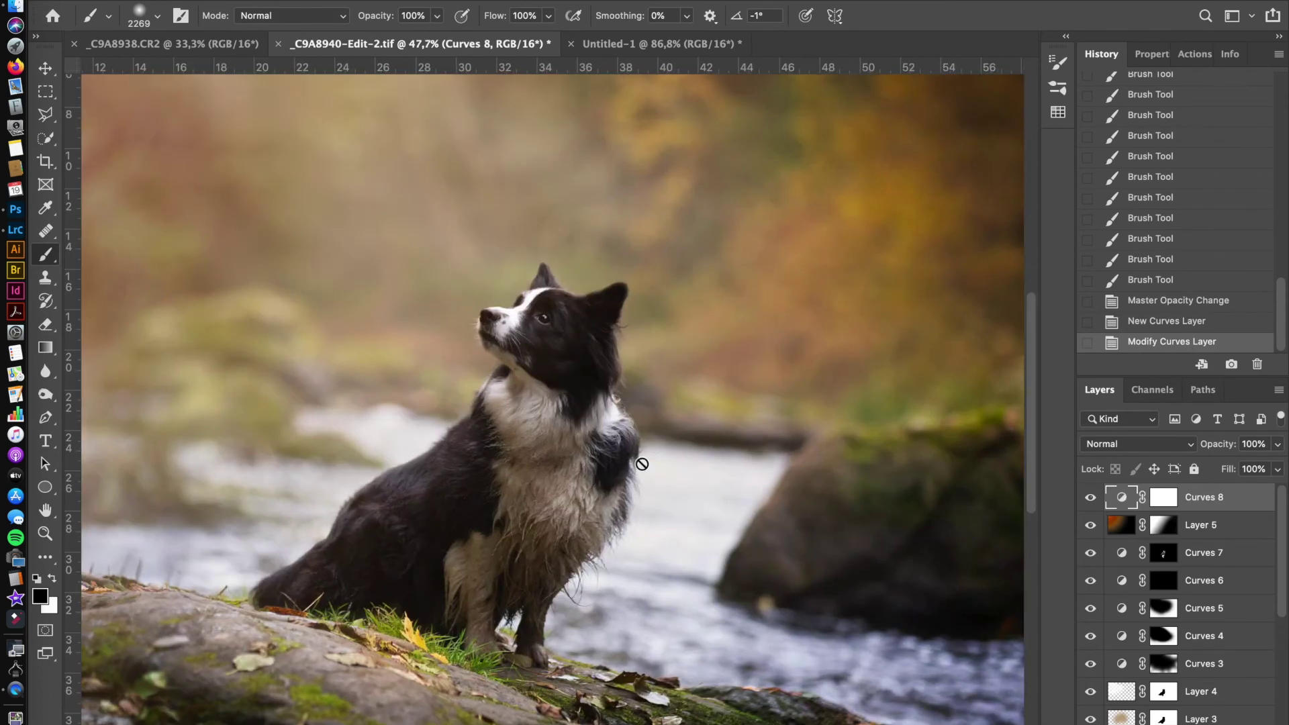
key(v)
scroll(540, 454, up, 3)
scroll(540, 454, down, 2)
scroll(540, 454, down, 3)
right_click(957, 527)
click(988, 599)
Paint Layer 5's glow out of the bottom-left corner on its mask
click(1090, 525)
click(1090, 525)
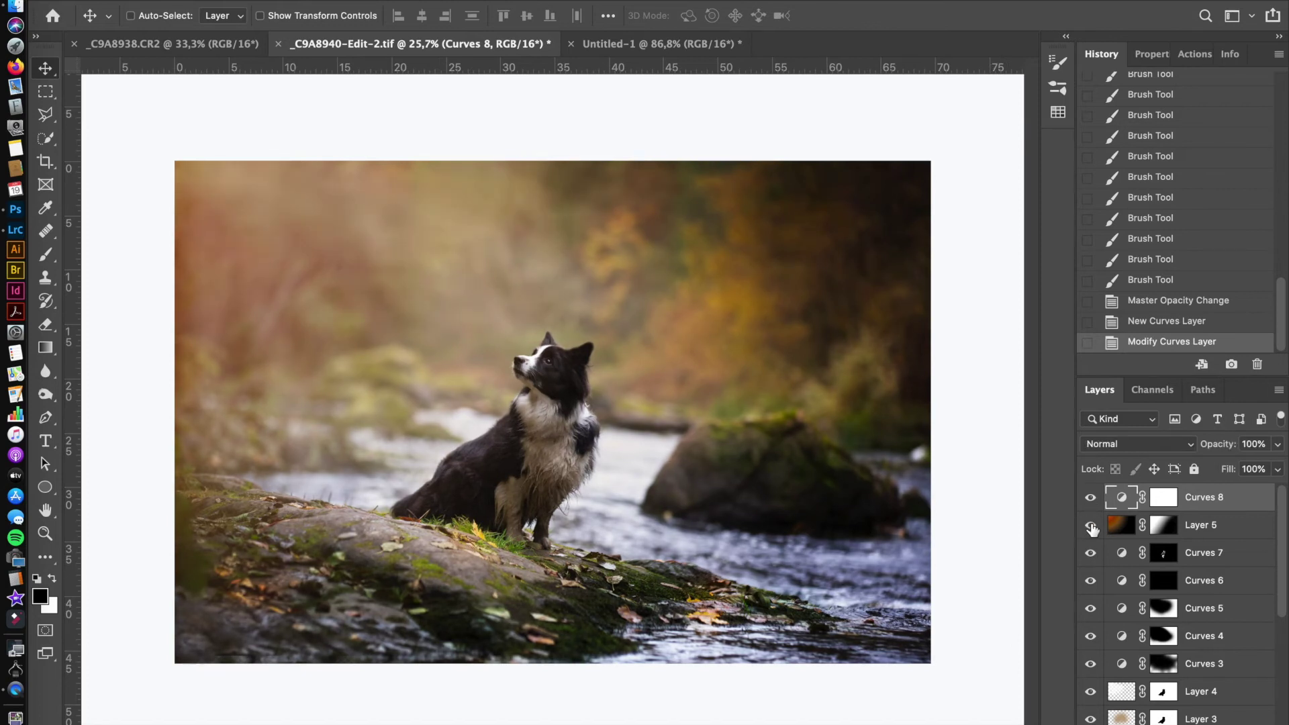
click(1164, 525)
key(b)
mouse_move(289, 672)
mouse_down()
mouse_move(171, 669)
mouse_move(454, 721)
mouse_up()
click(455, 722)
click(1091, 664)
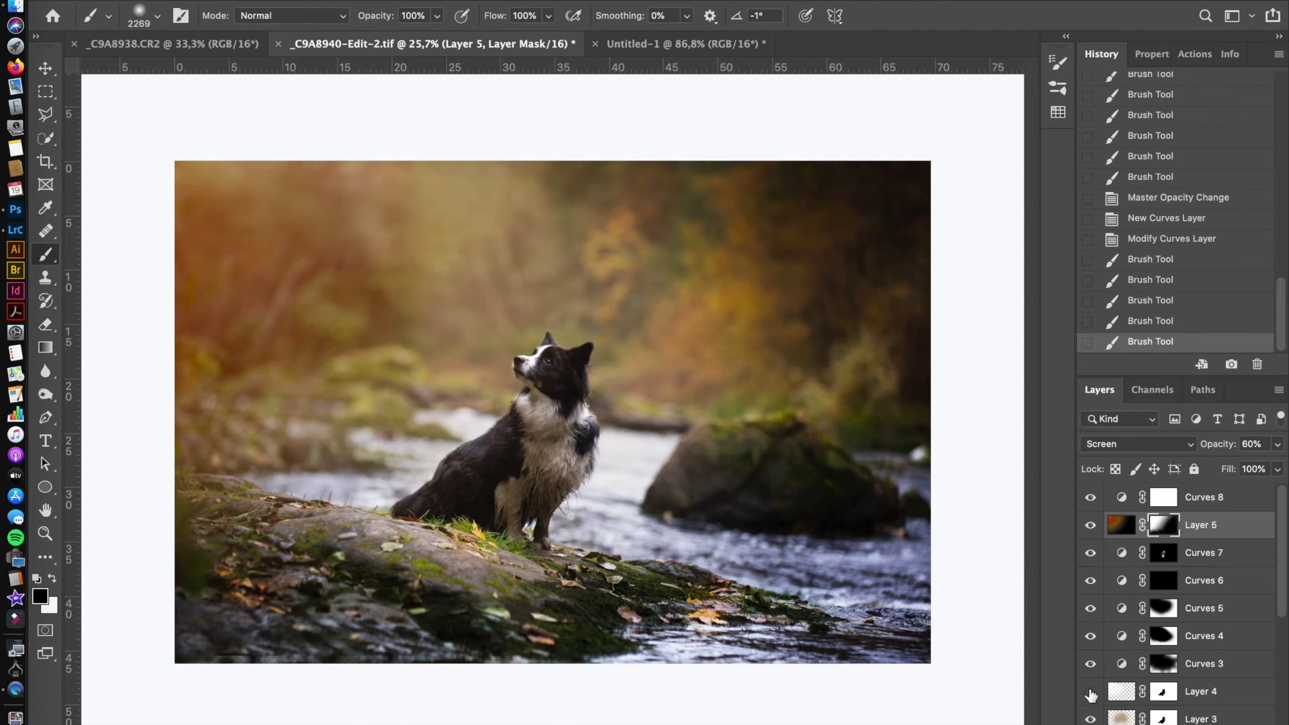
Start a crop rotated slightly to level the river scene
click(1091, 525)
click(1090, 525)
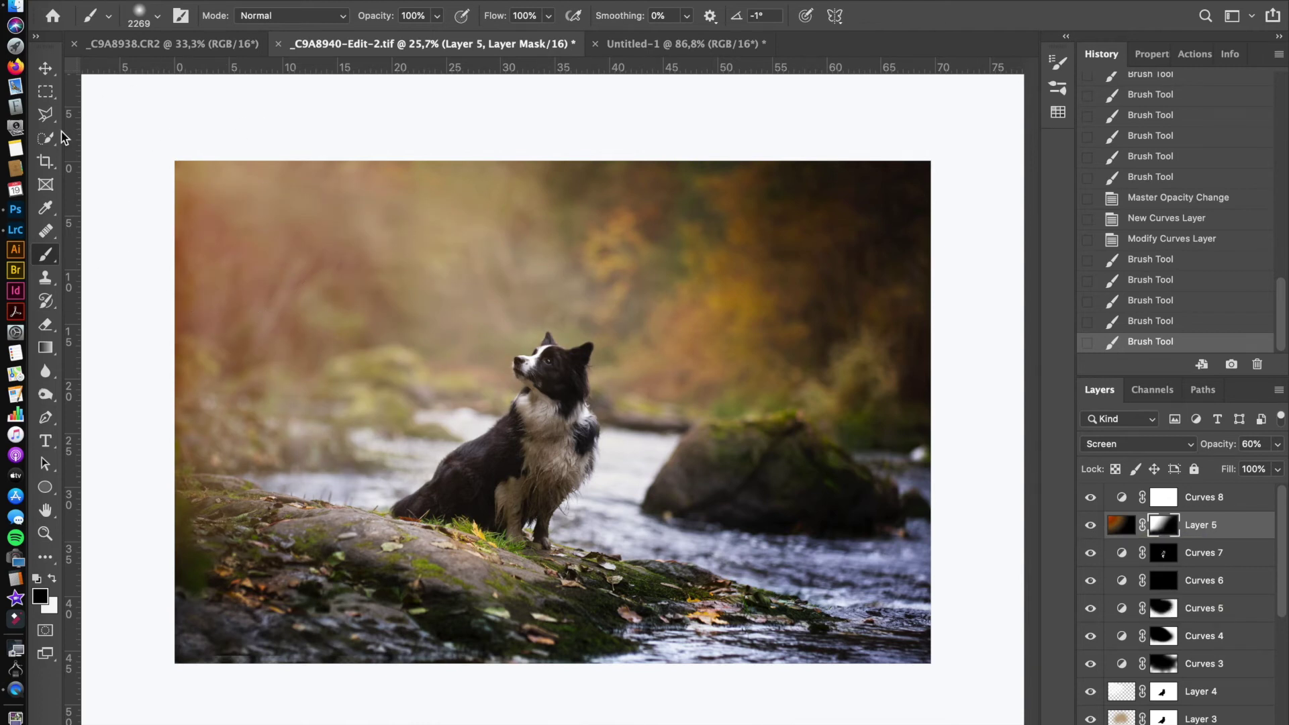
key(c)
drag(930, 665, 912, 666)
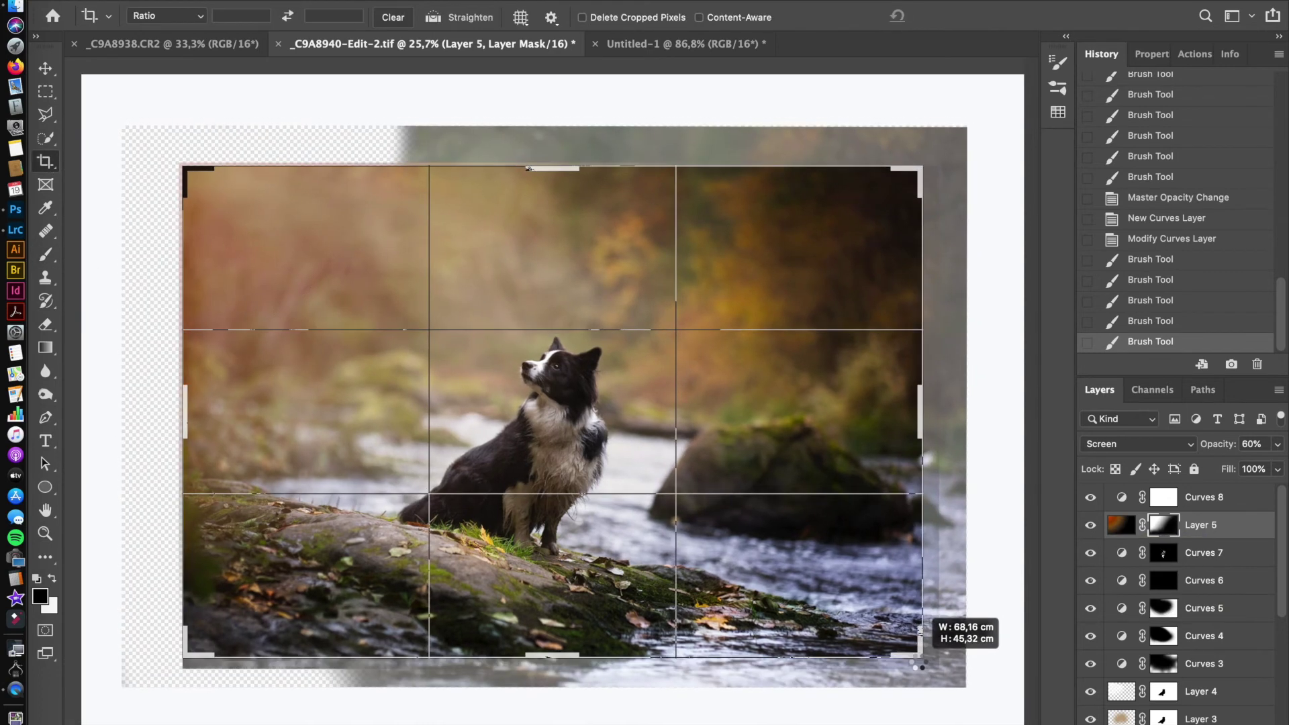
Commit the straightening crop and reopen the Curves 8 curve settings
key(Return)
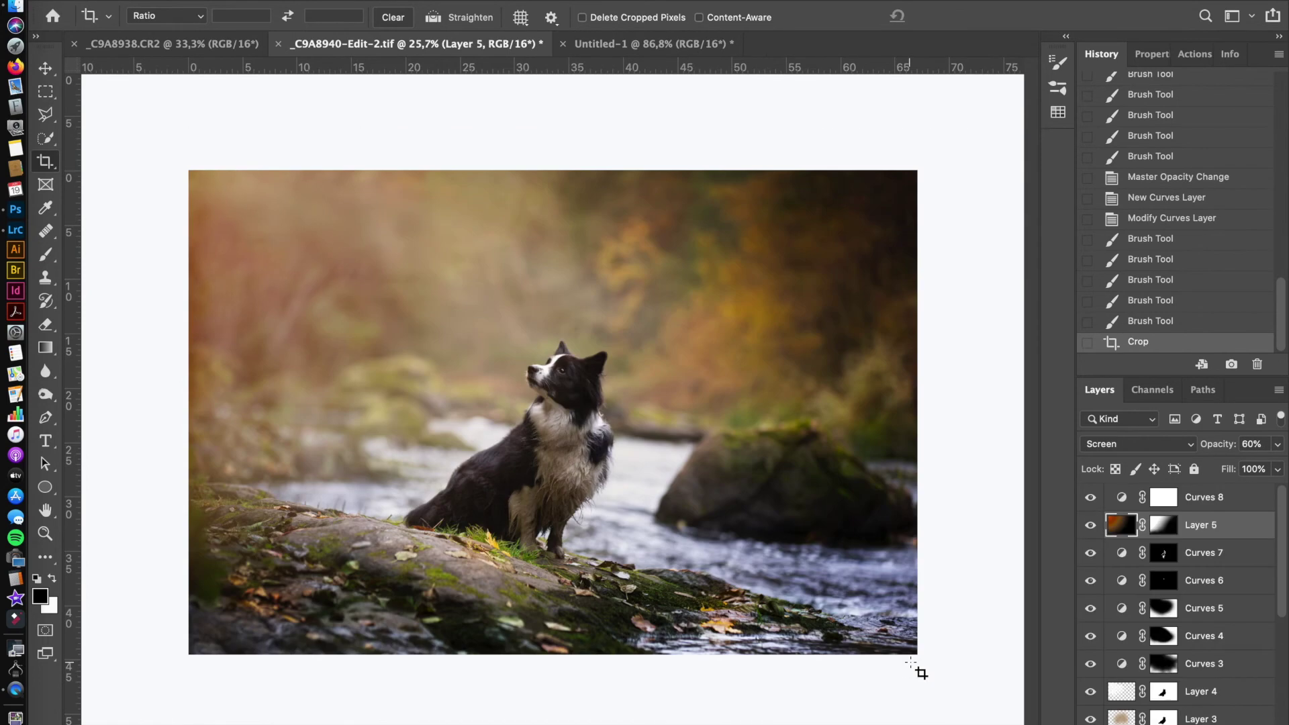
click(1101, 500)
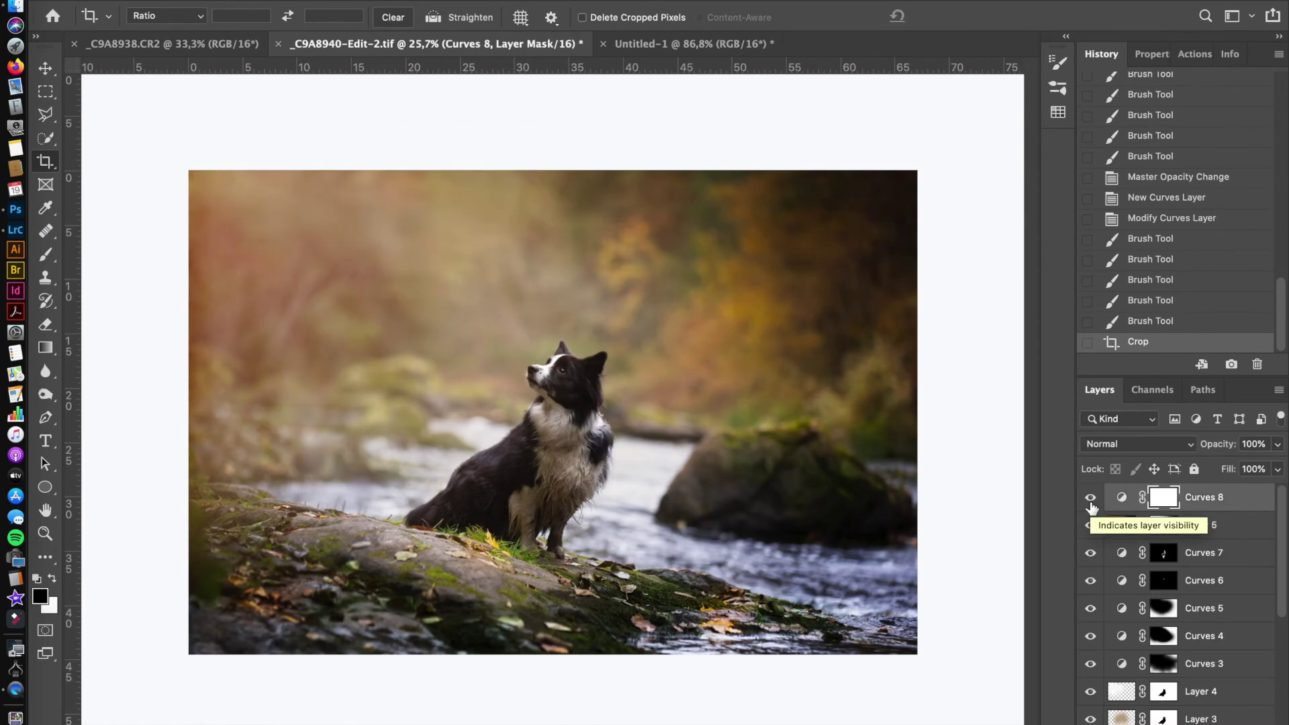
double_click(1122, 497)
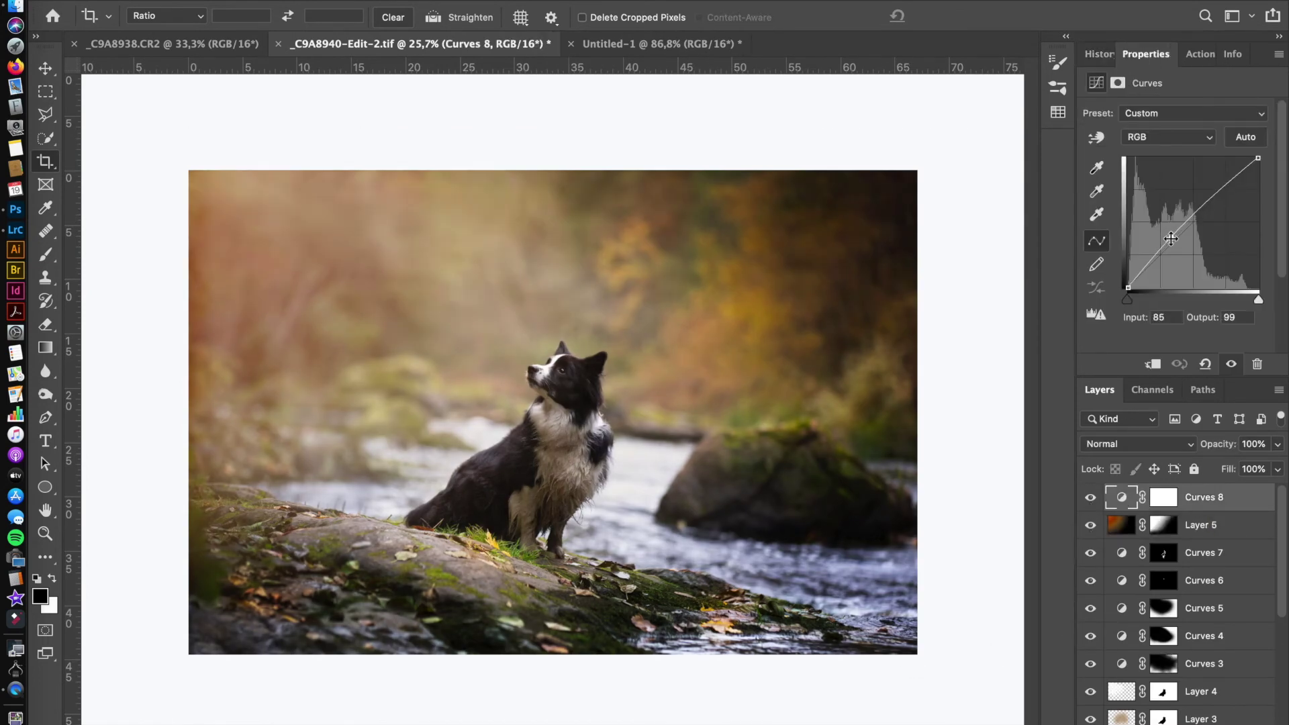
Add a Gradient Fill layer with a white (ffffff) to transparent gradient
click(1196, 718)
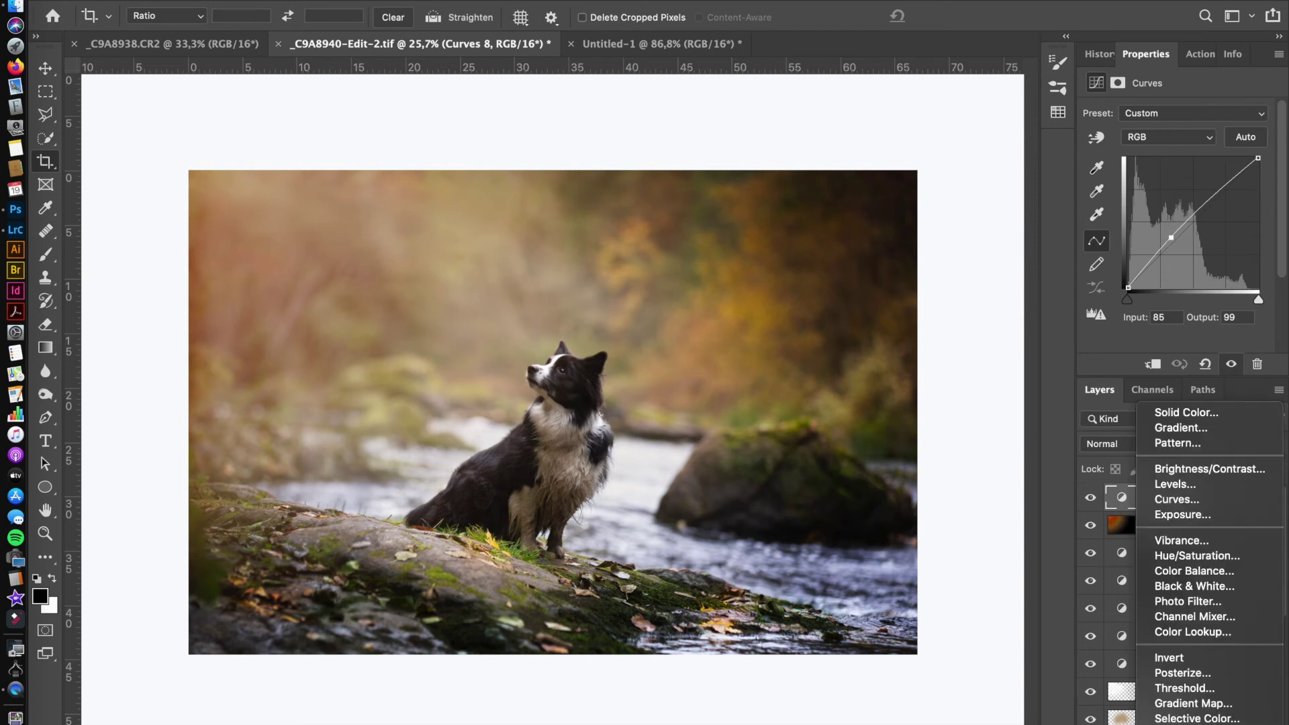
click(1172, 444)
click(1008, 390)
click(968, 561)
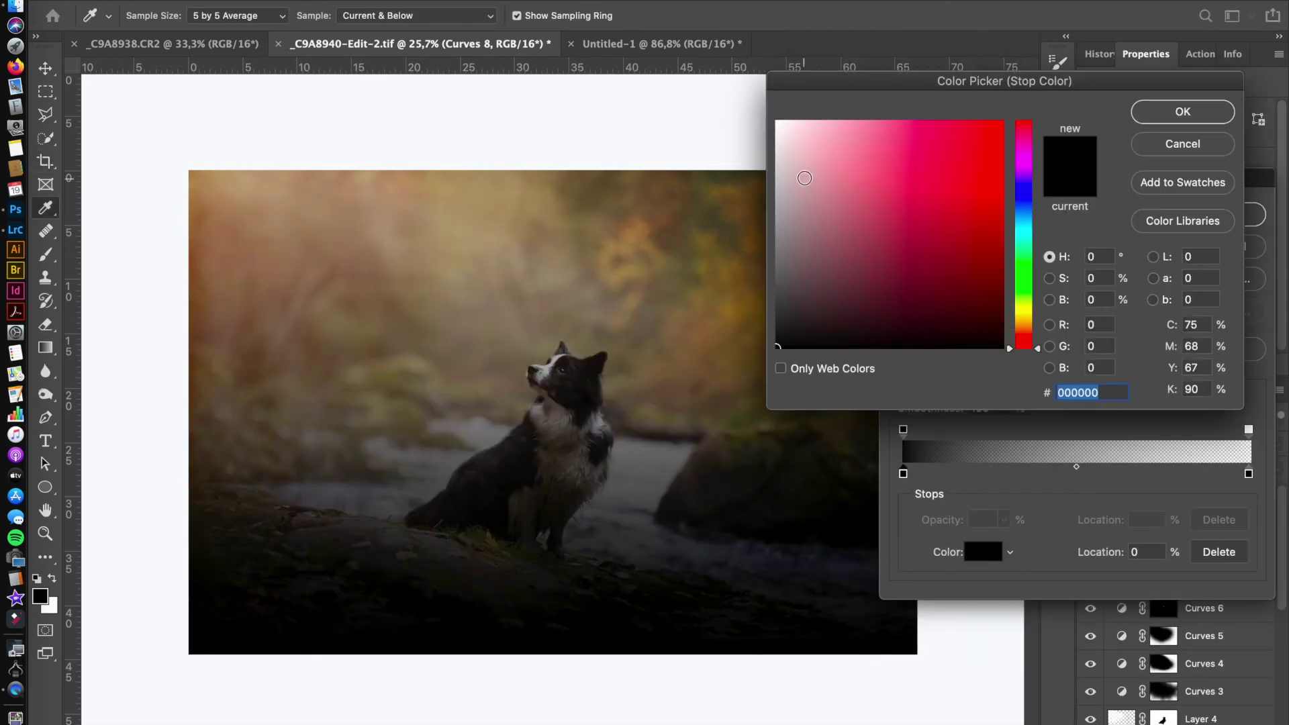
text(ffffff)
click(1175, 111)
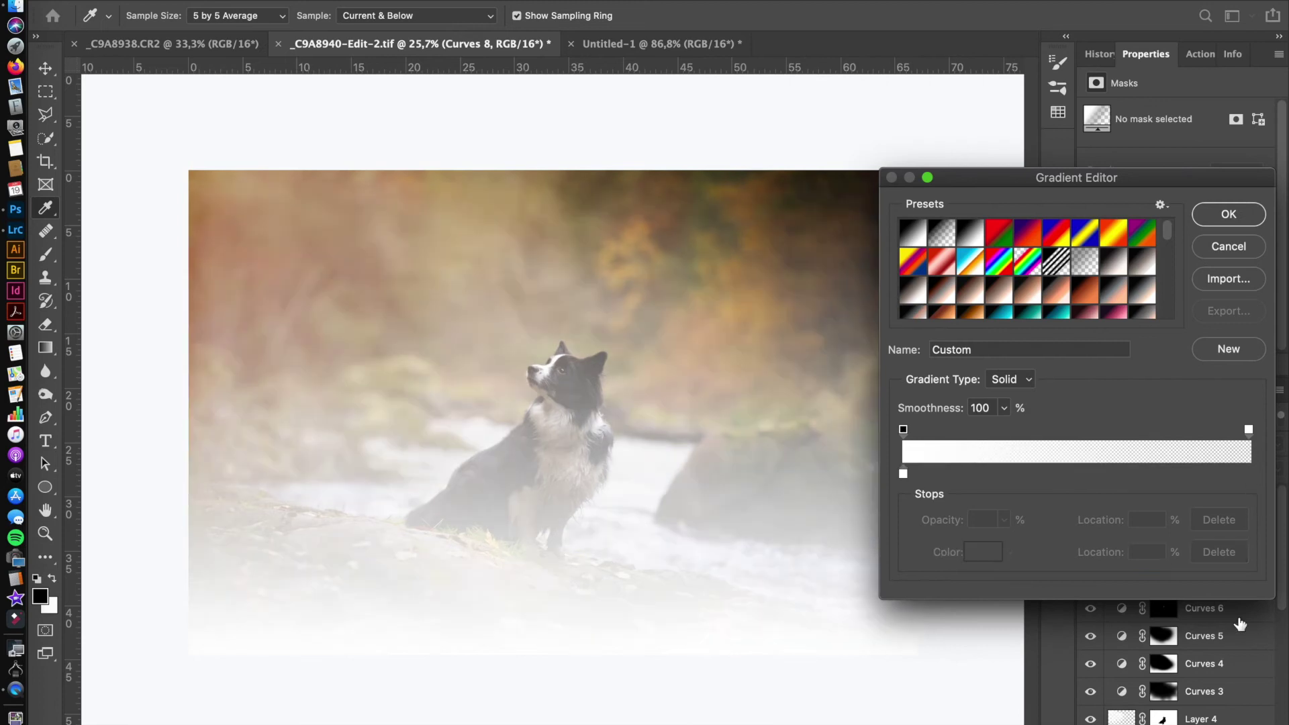
key(Return)
Make the gradient radial, centred on the top-left corner, and confirm the fill
click(1008, 423)
click(1008, 440)
drag(578, 400, 285, 176)
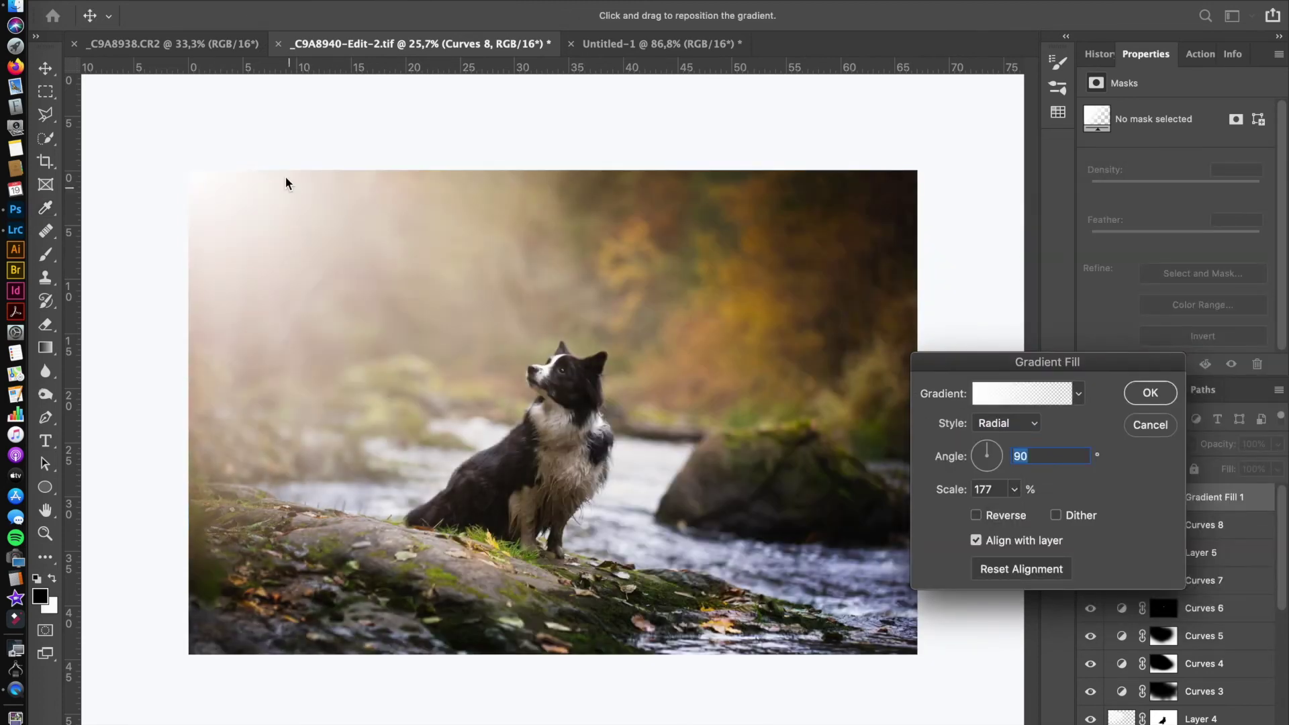
click(1014, 489)
click(1016, 510)
click(1151, 393)
key(c)
Lower the glow layer to 26% opacity and move Layer 5 above Curves 8
key(v)
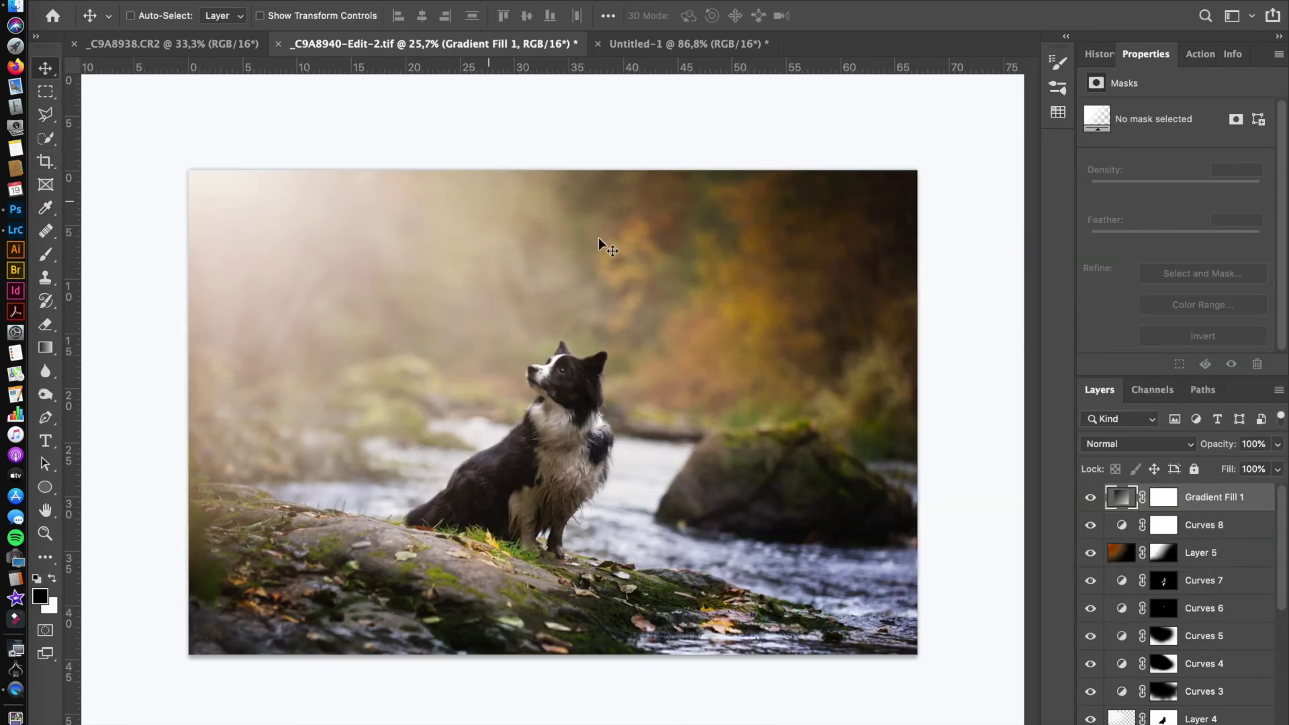
click(1211, 466)
click(1092, 499)
drag(1120, 552, 1117, 521)
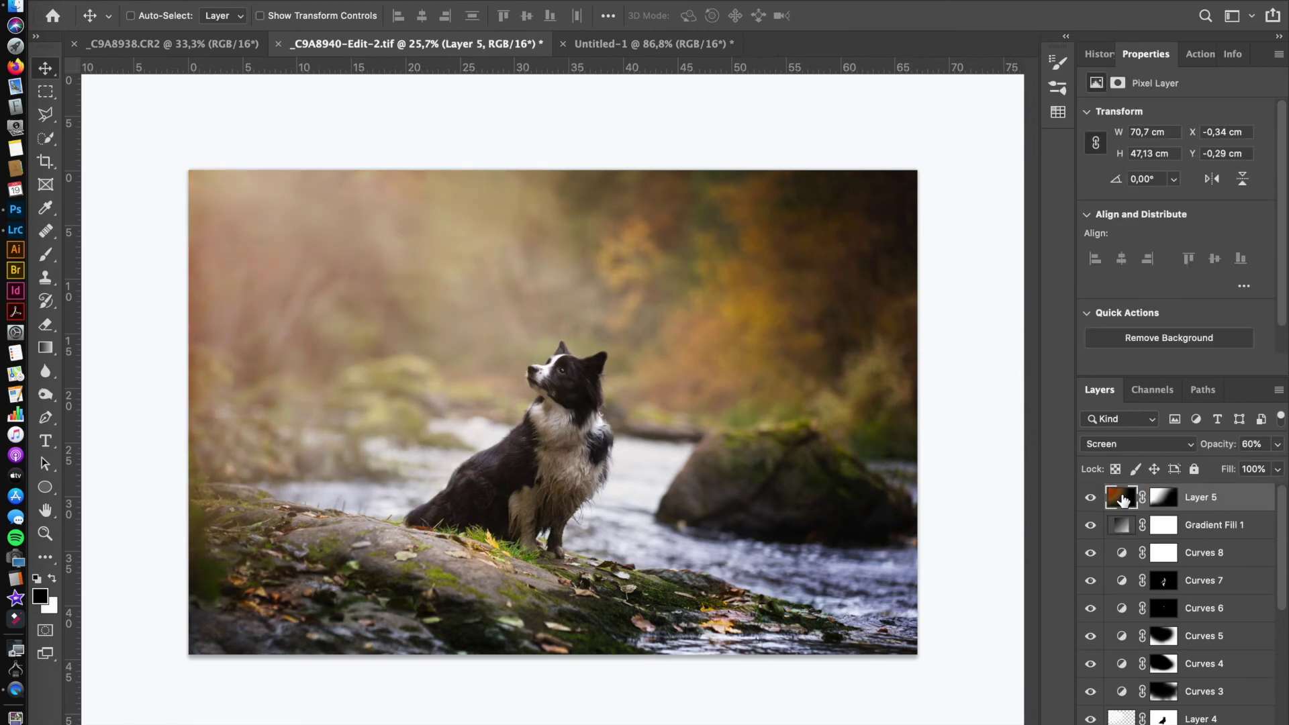
click(1115, 501)
scroll(683, 503, up, 2)
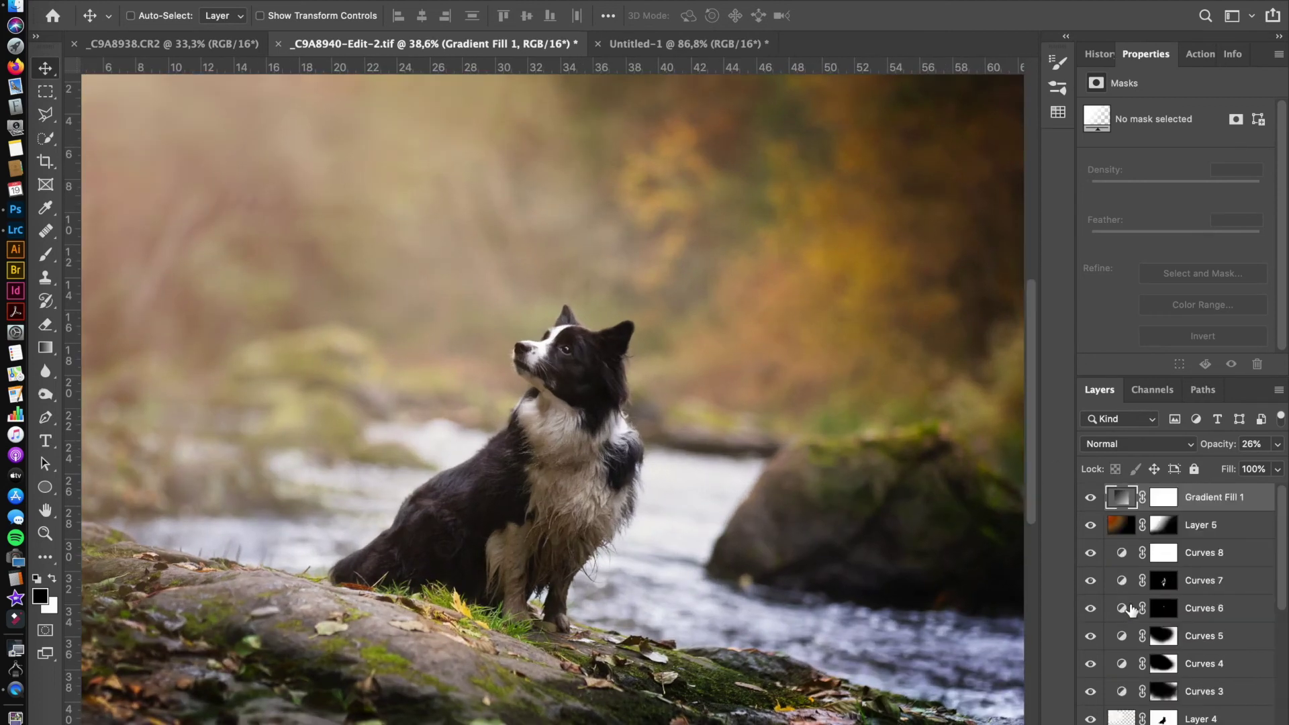
key(super+0)
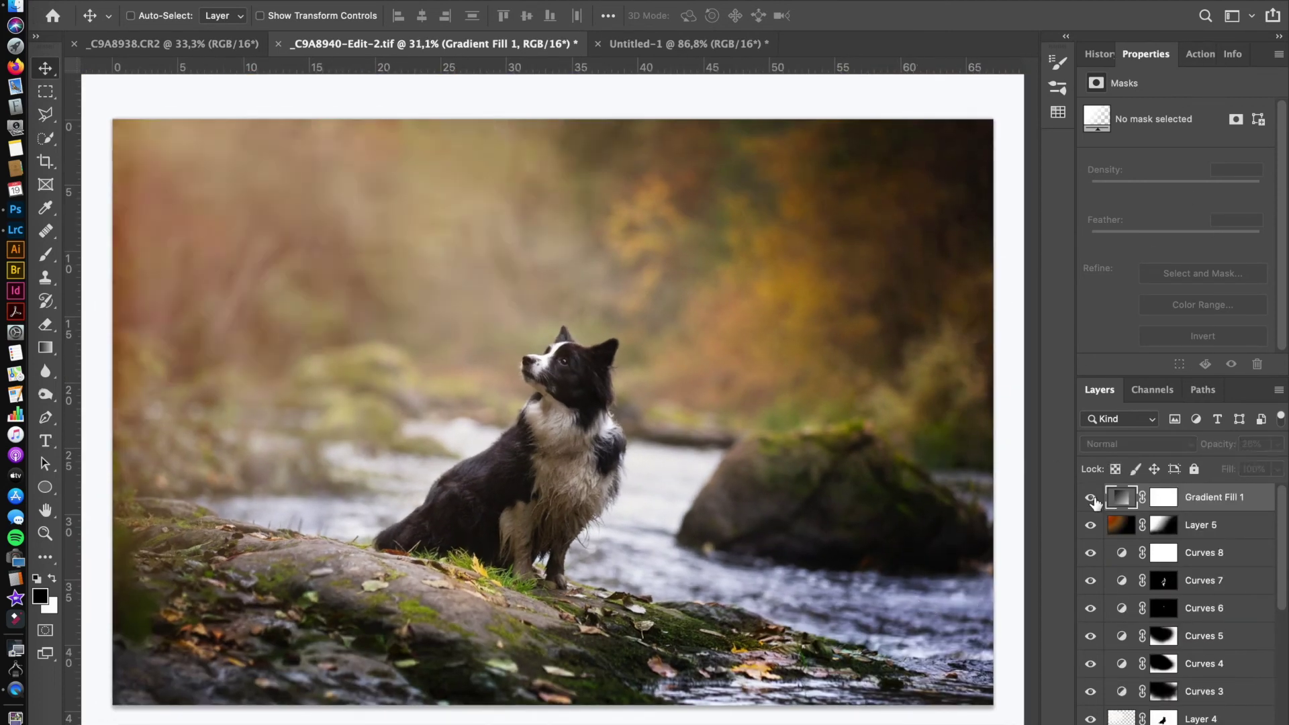
Paint the Gradient Fill 1 mask to keep the glow off the rock in the stream
click(1163, 497)
key(b)
drag(810, 495, 863, 532)
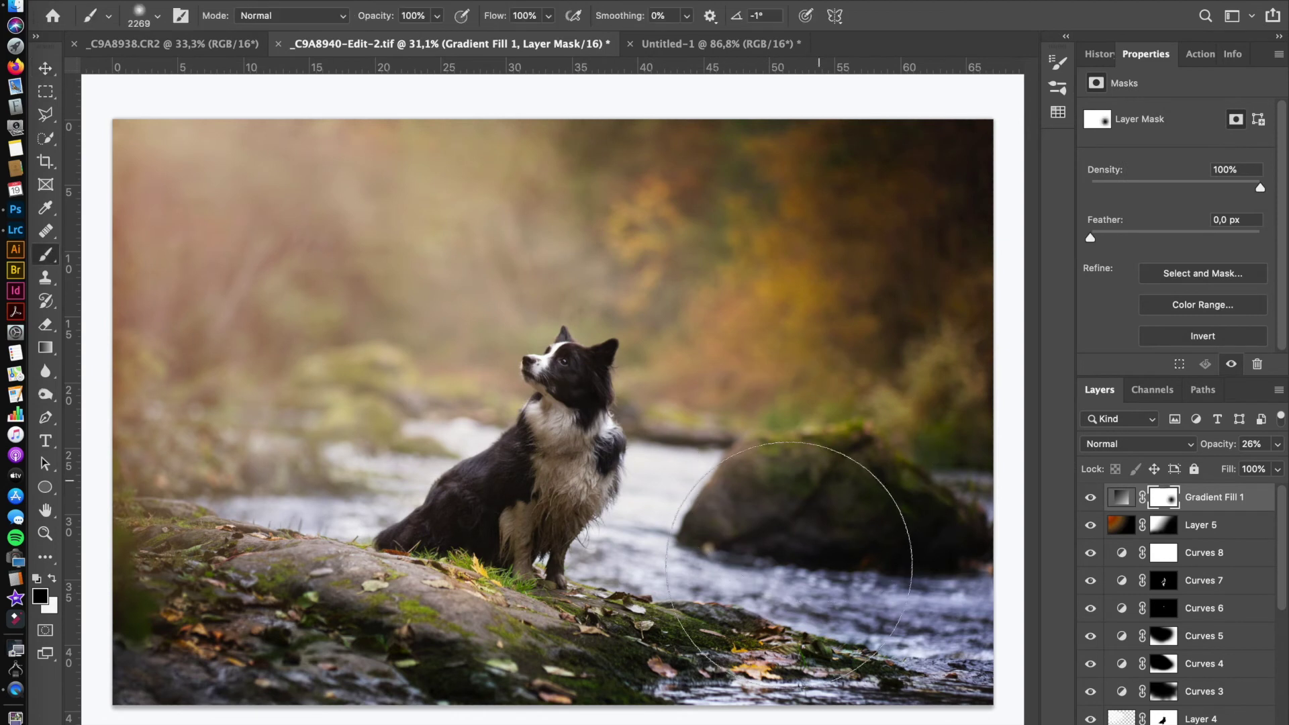
click(1162, 527)
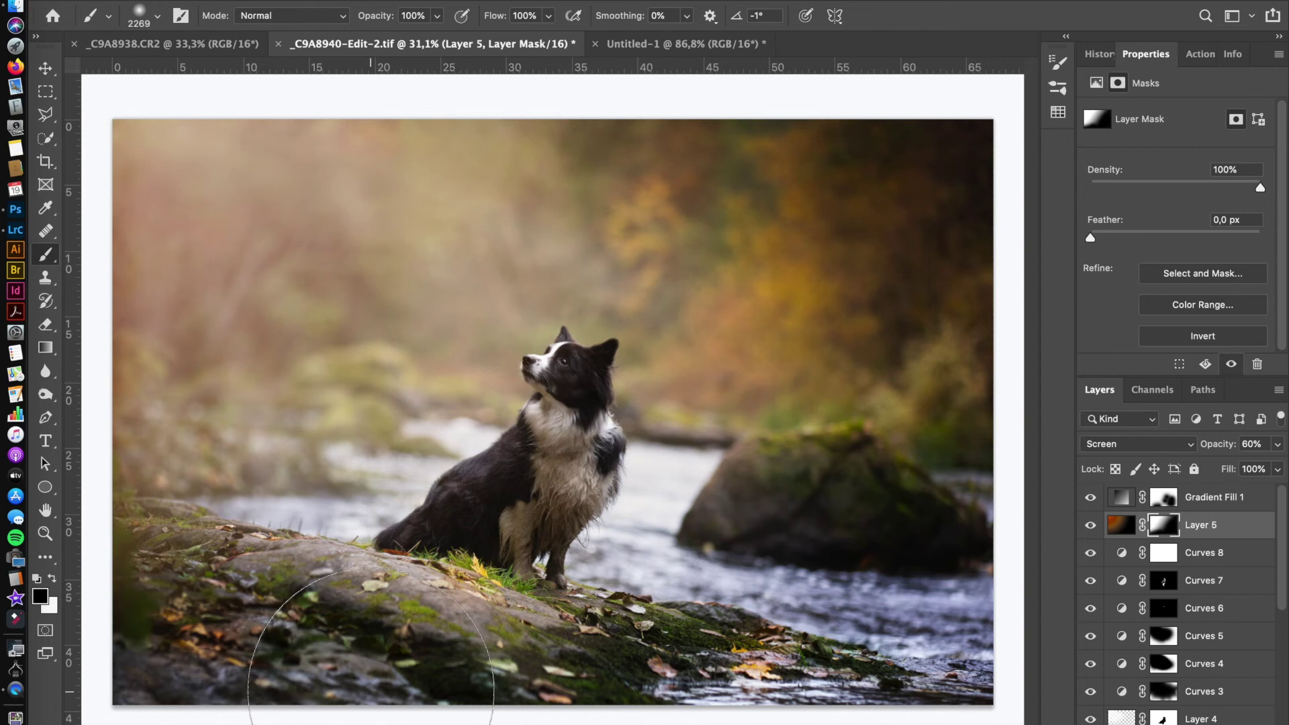
click(1209, 498)
scroll(1237, 683, down, 10)
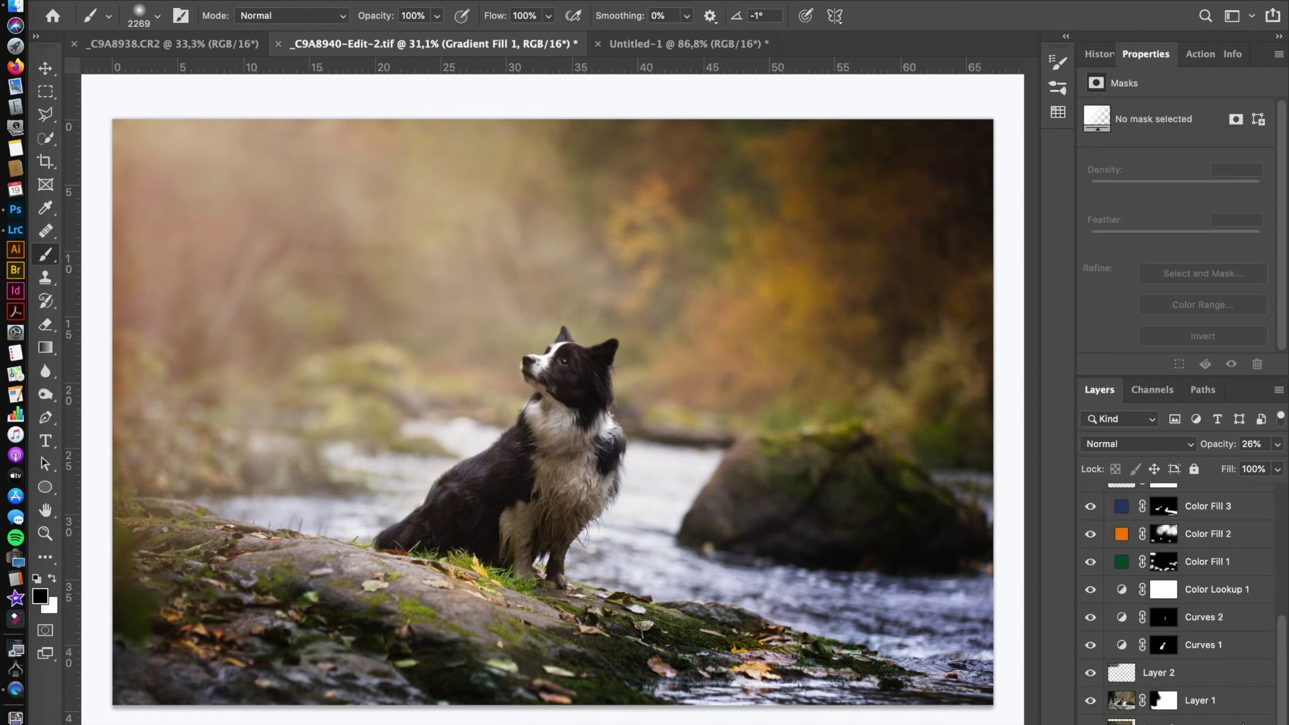
Stamp visible layers into a new layer and apply a 4-pixel High Pass filter
right_click(1256, 554)
alt+click(1075, 531)
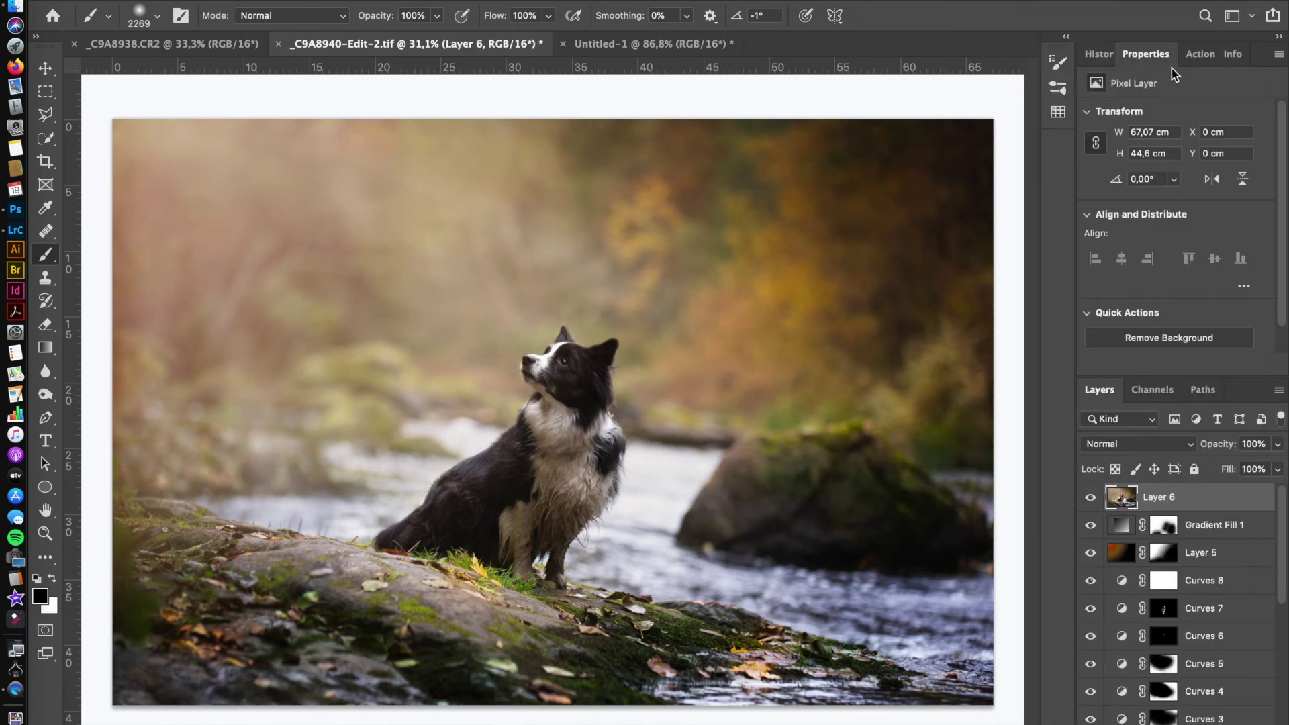
click(1200, 53)
click(1099, 54)
click(417, 2)
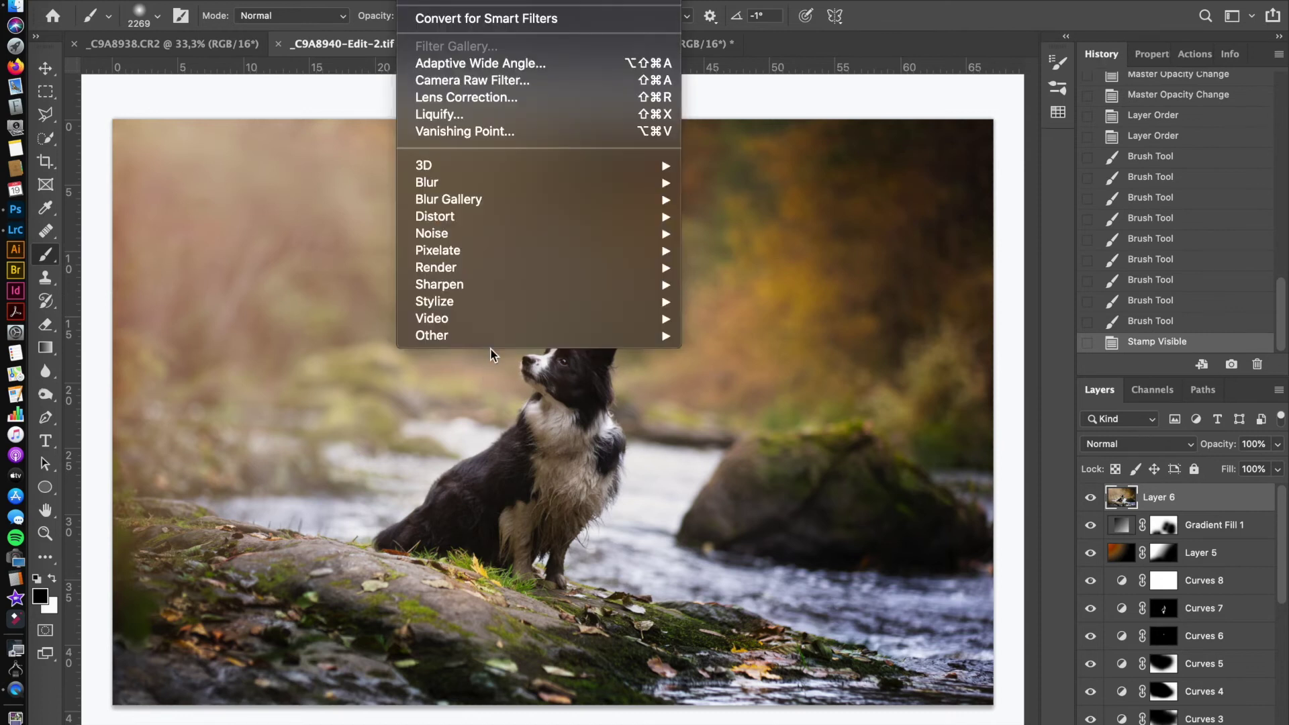
mouse_move(433, 336)
click(739, 352)
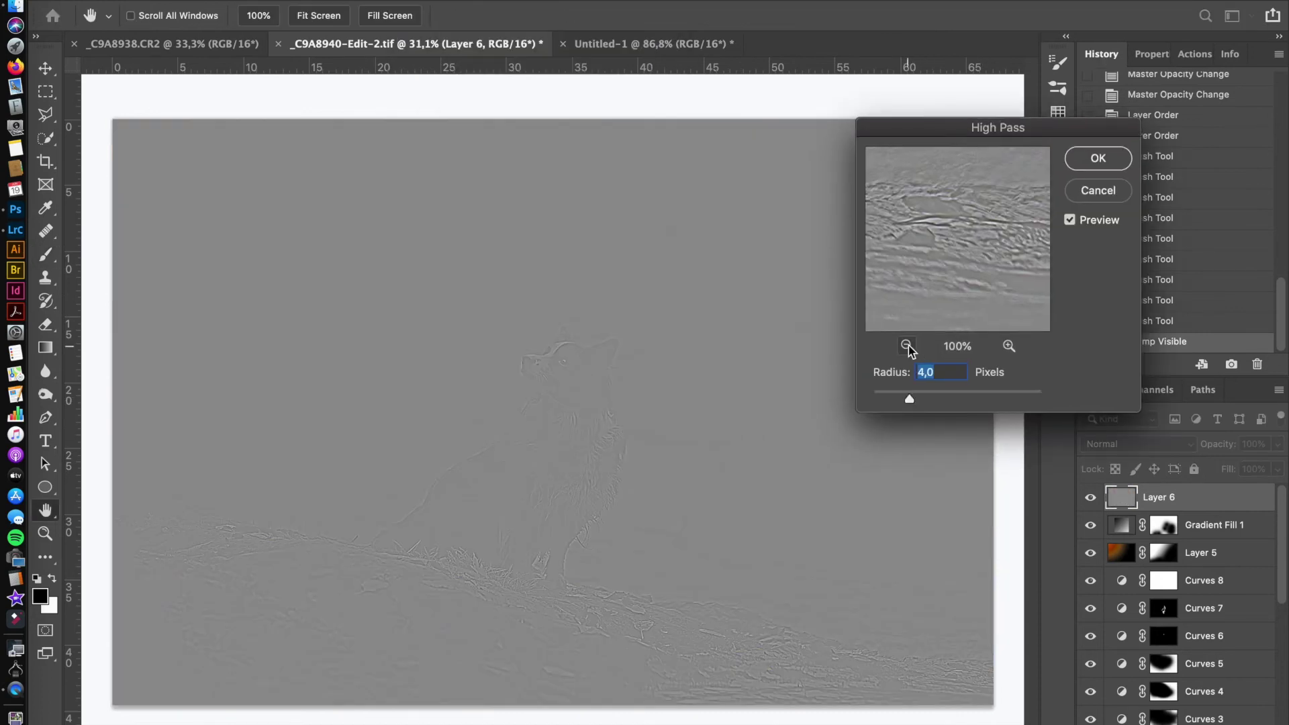
click(908, 347)
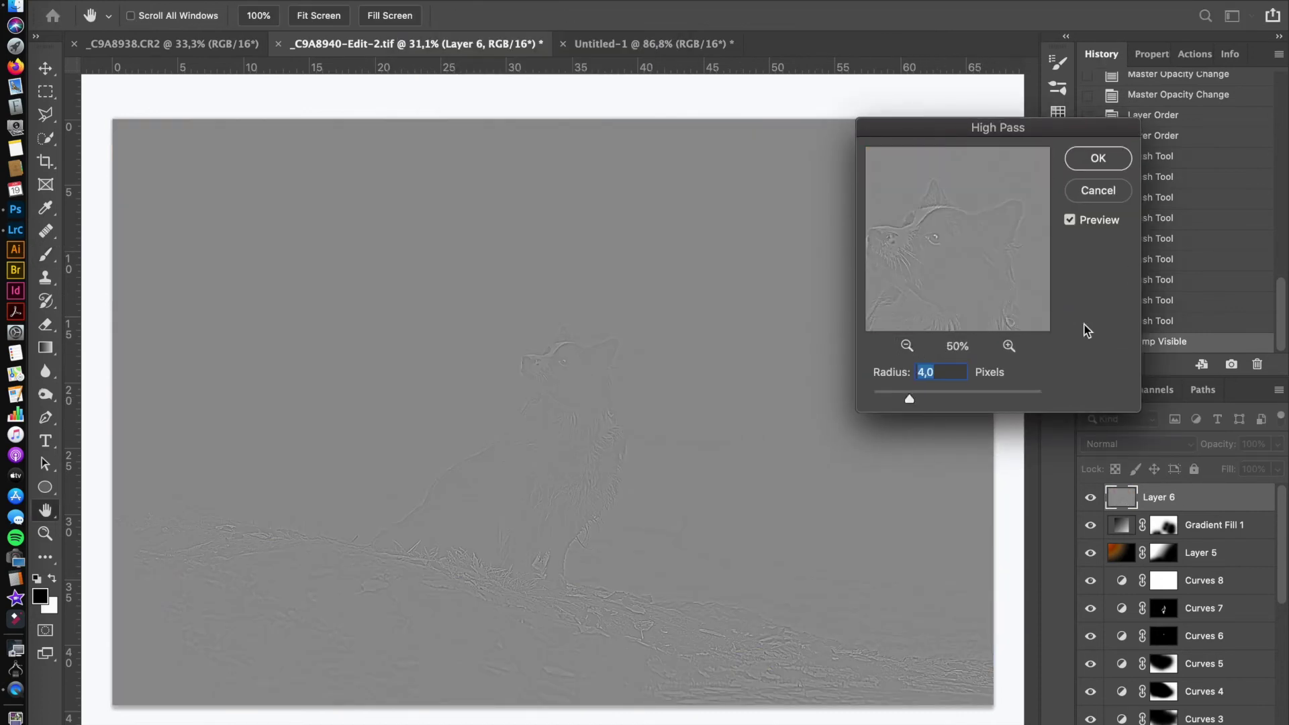
key(Return)
Set the High Pass layer to Soft Light at 51% opacity
click(1139, 444)
click(1102, 664)
key(v)
scroll(658, 396, up, 5)
click(1278, 444)
drag(1276, 473, 1242, 472)
scroll(929, 480, up, 3)
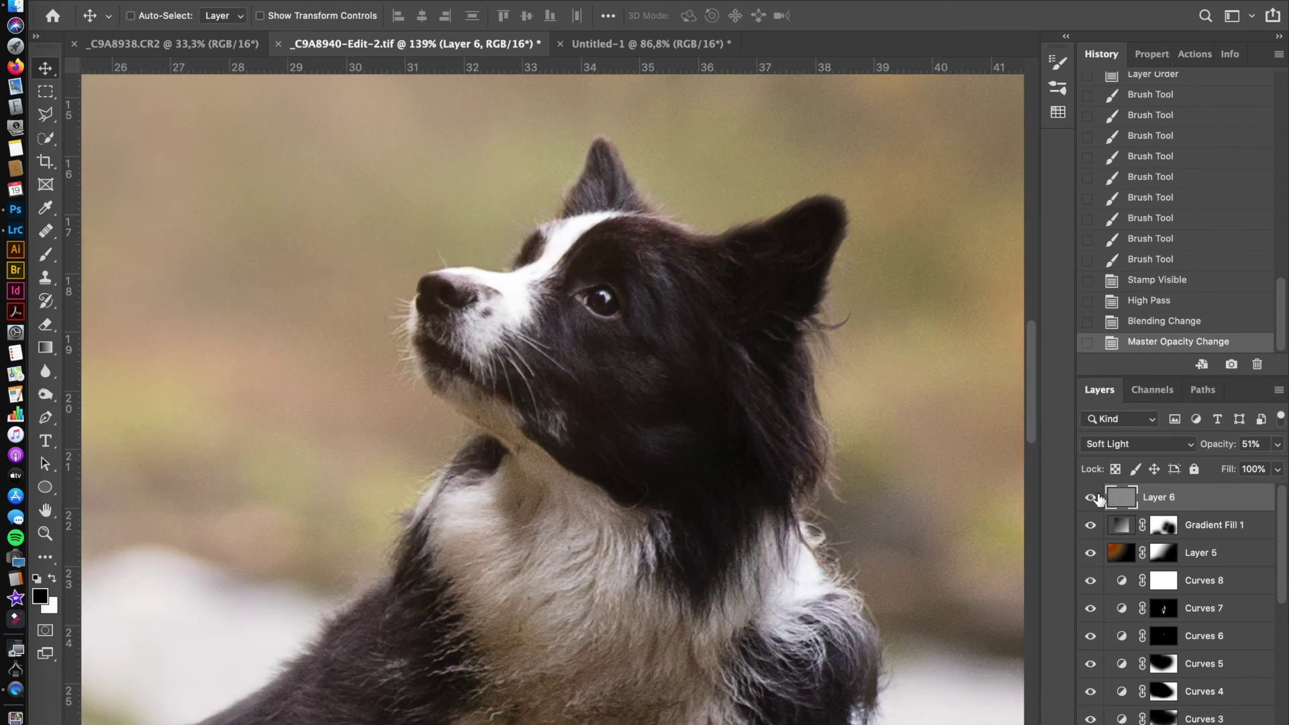
scroll(912, 450, down, 5)
click(1091, 498)
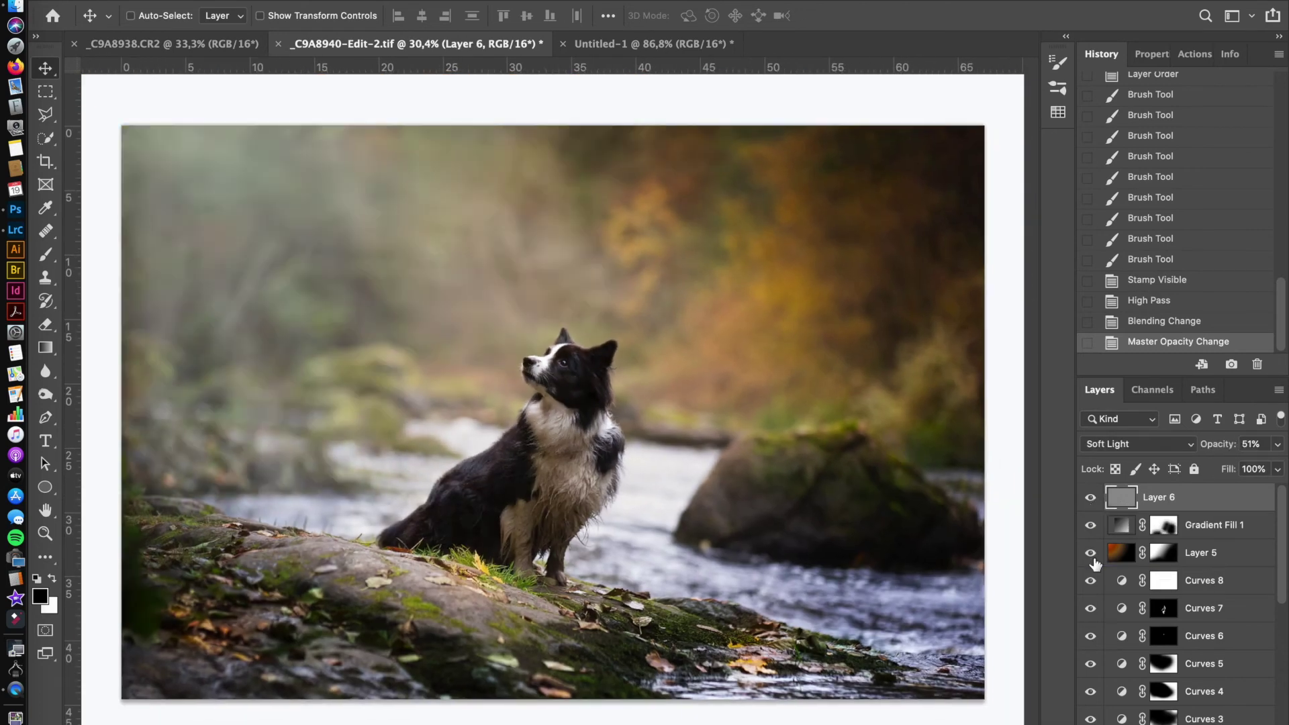
Lower Layer 5's warm glow to 30% opacity
click(1209, 553)
drag(1241, 466, 1221, 465)
click(1278, 444)
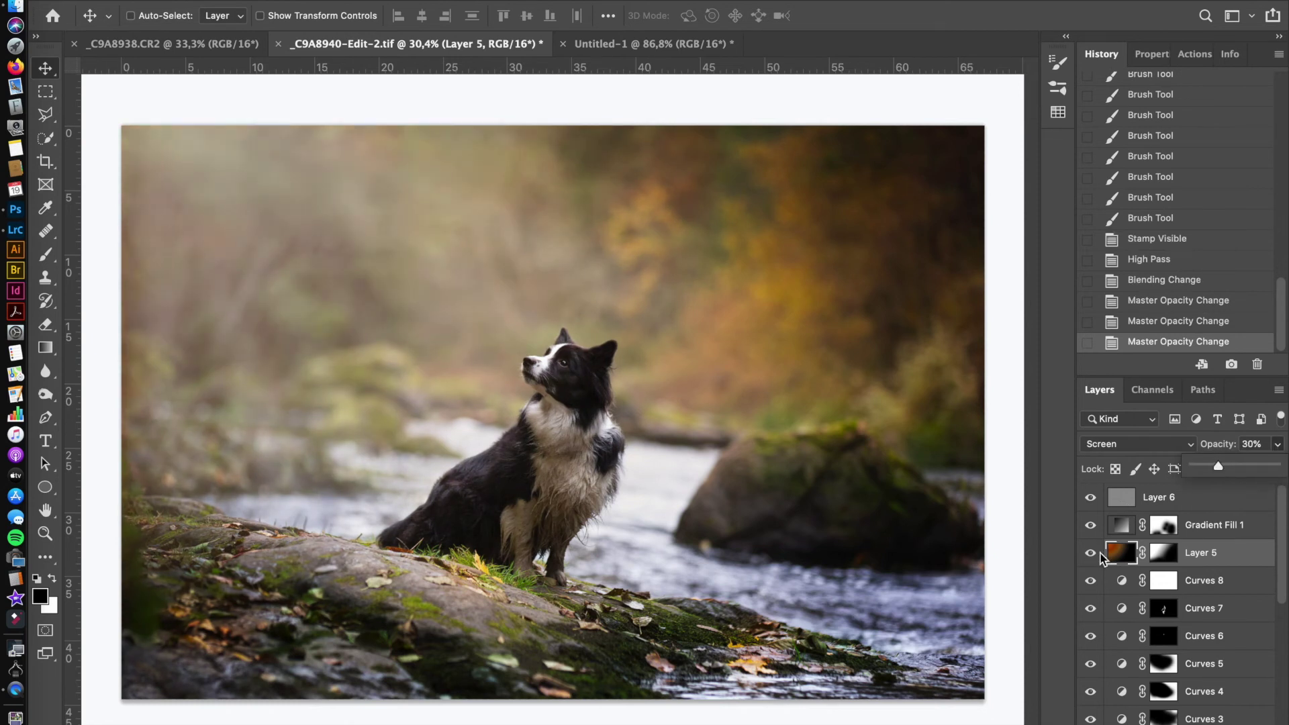
Merge all layers into one, save, and switch to Lightroom Classic
scroll(1228, 505, down, 5)
right_click(1170, 525)
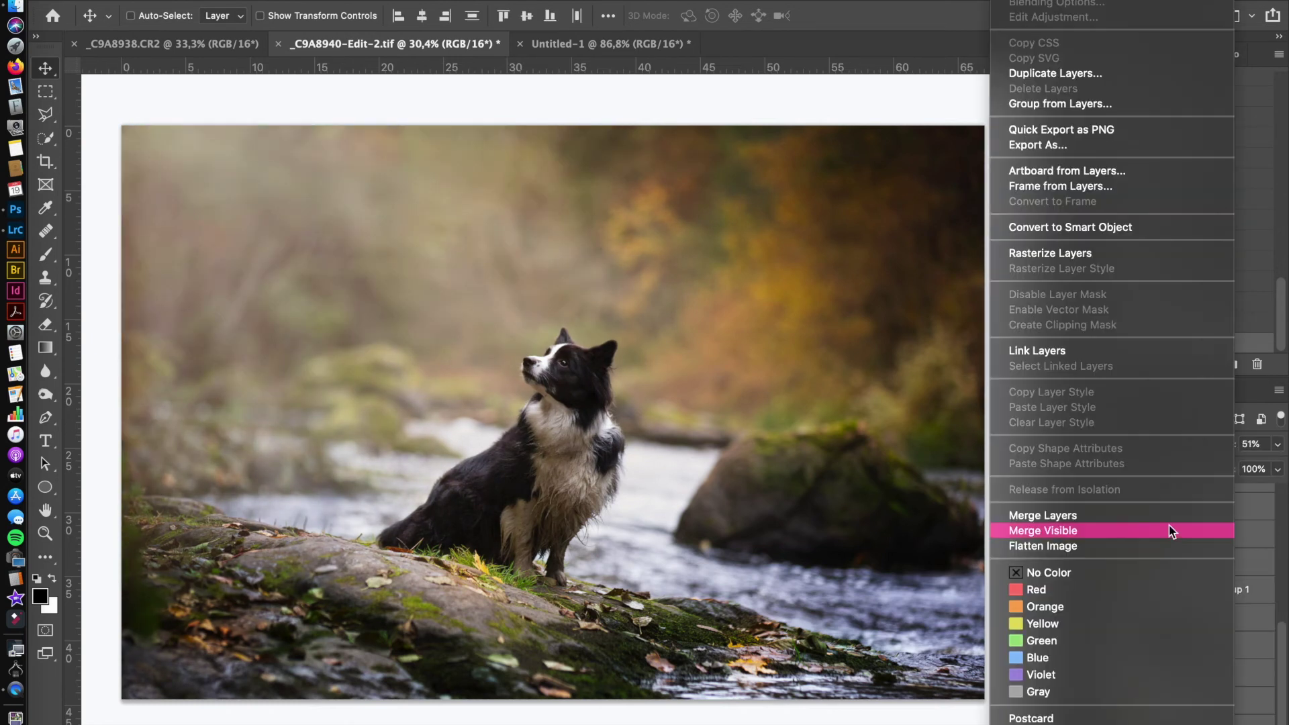
key(Escape)
key(ctrl+shift+e)
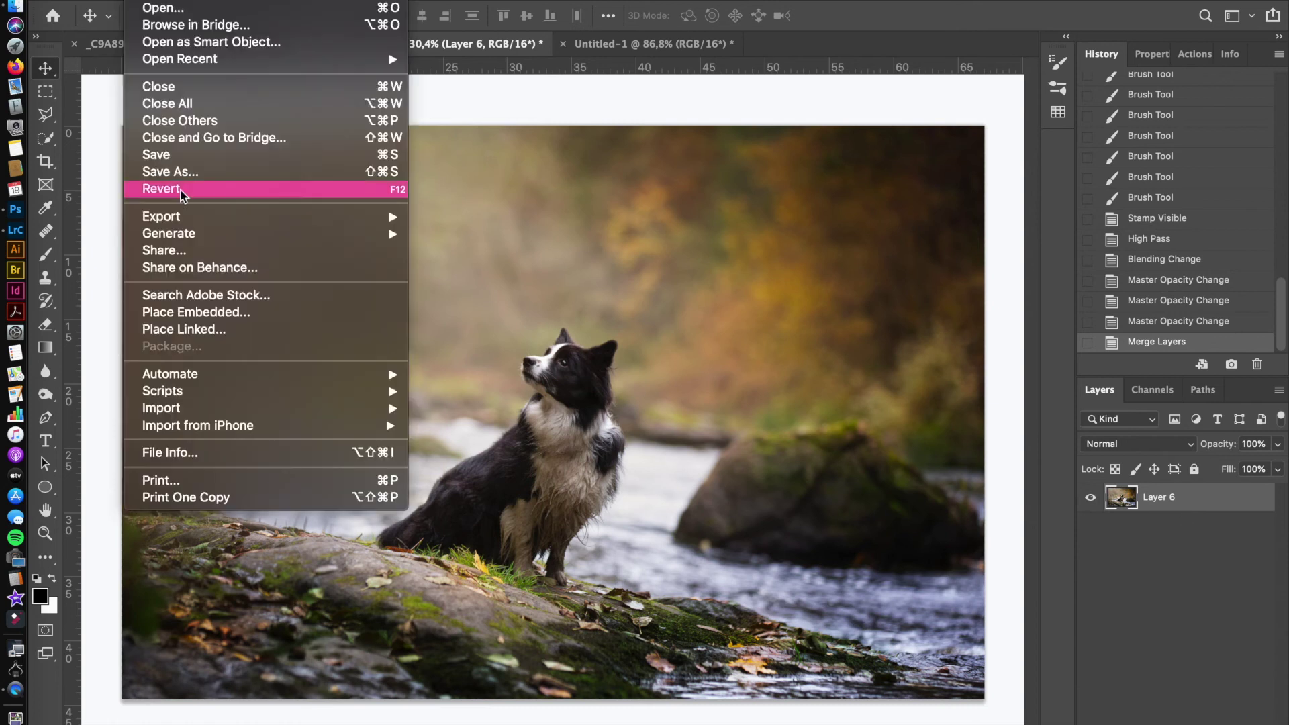
click(173, 187)
click(27, 232)
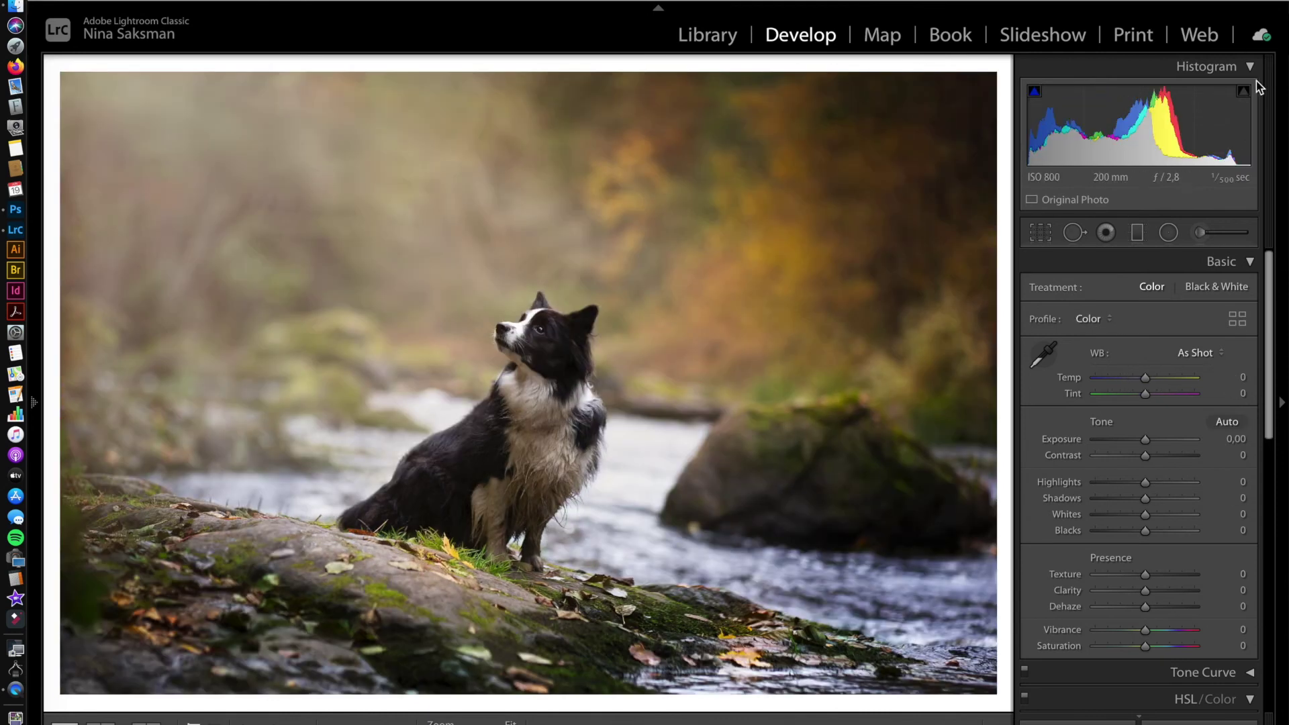
Start a Saturation adjustment brush and paint desaturation over the dog's legs at about −12
key(k)
click(1114, 293)
click(1115, 362)
key(z)
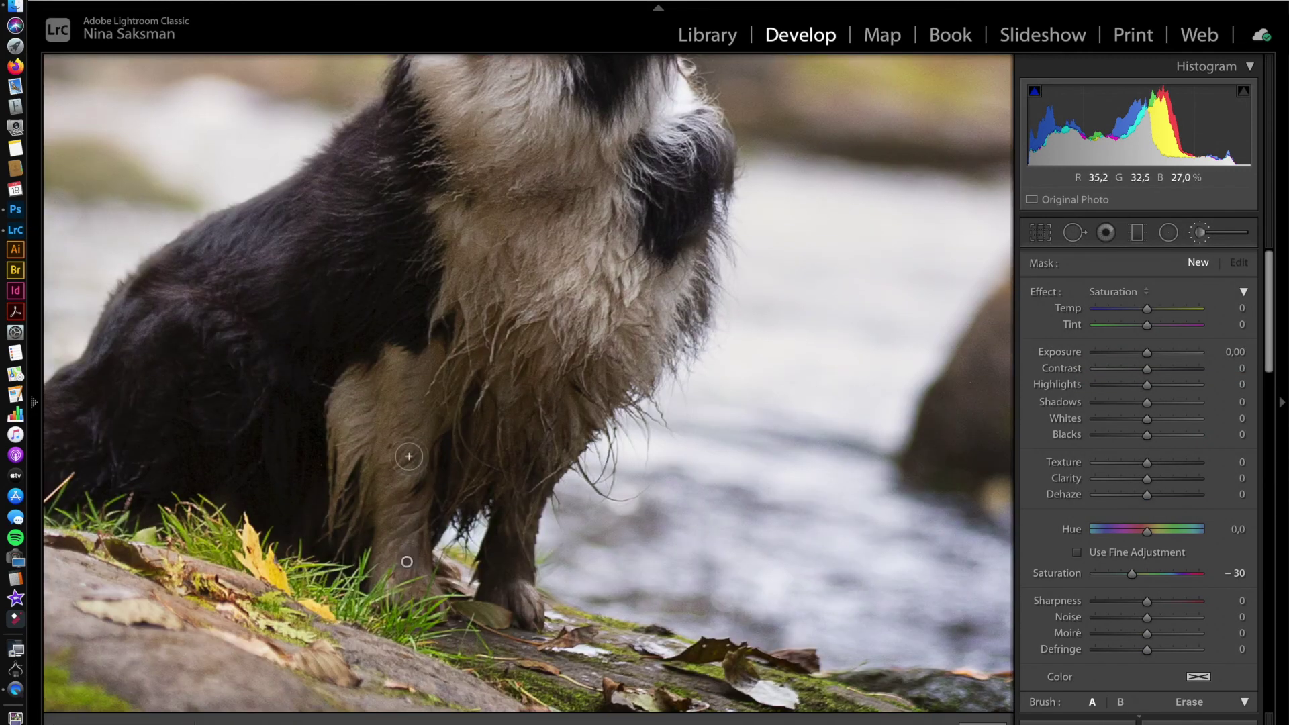
drag(409, 457, 398, 396)
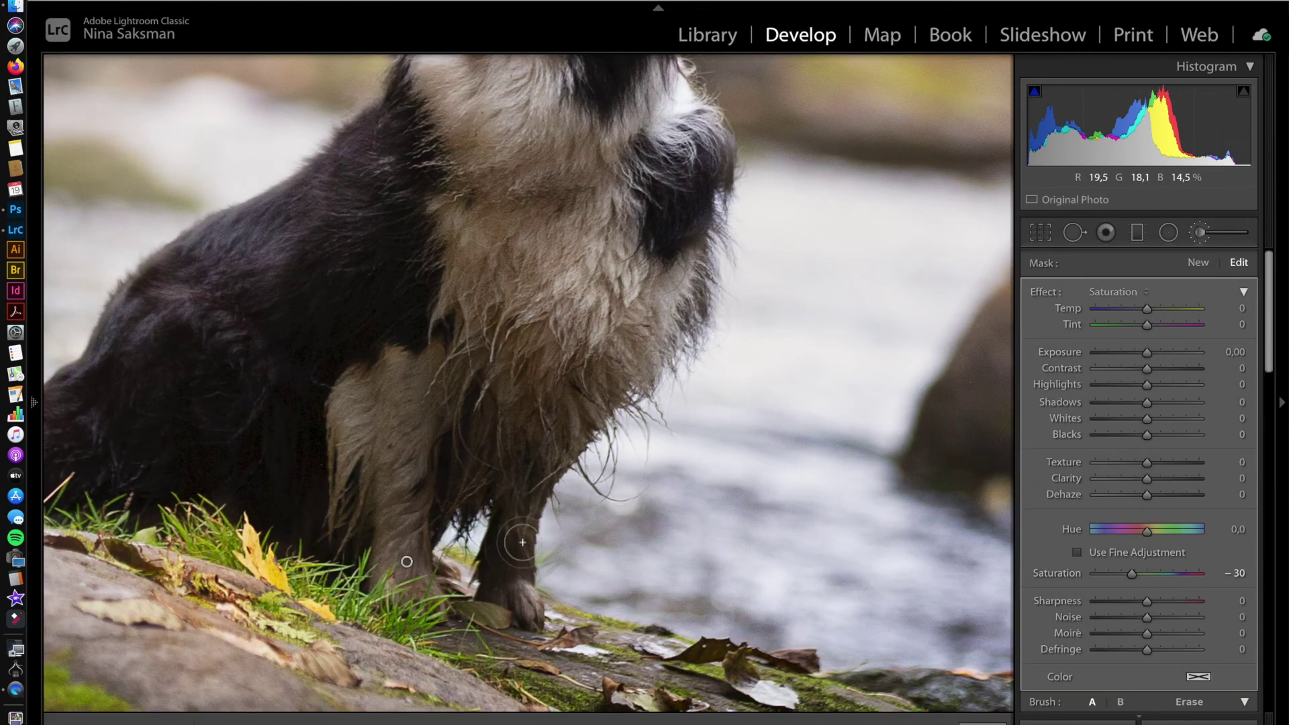
drag(1132, 573, 1140, 572)
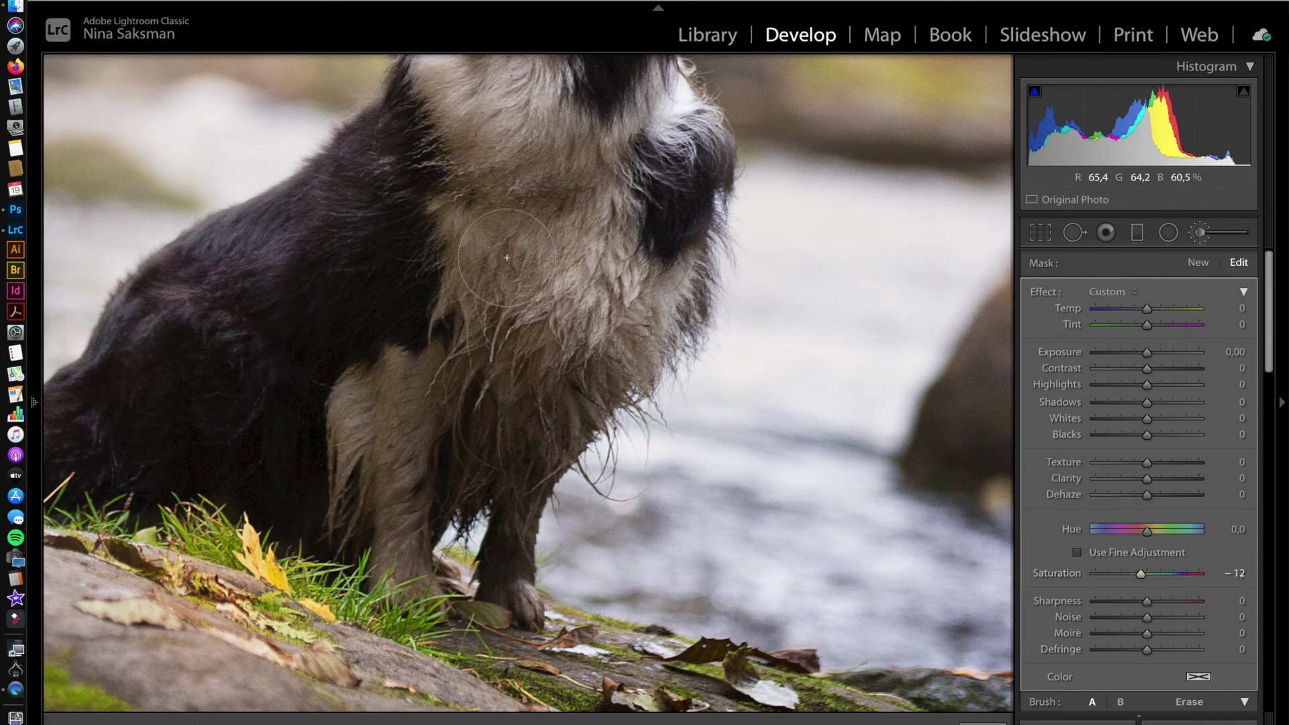
scroll(503, 213, up, 5)
drag(646, 269, 680, 339)
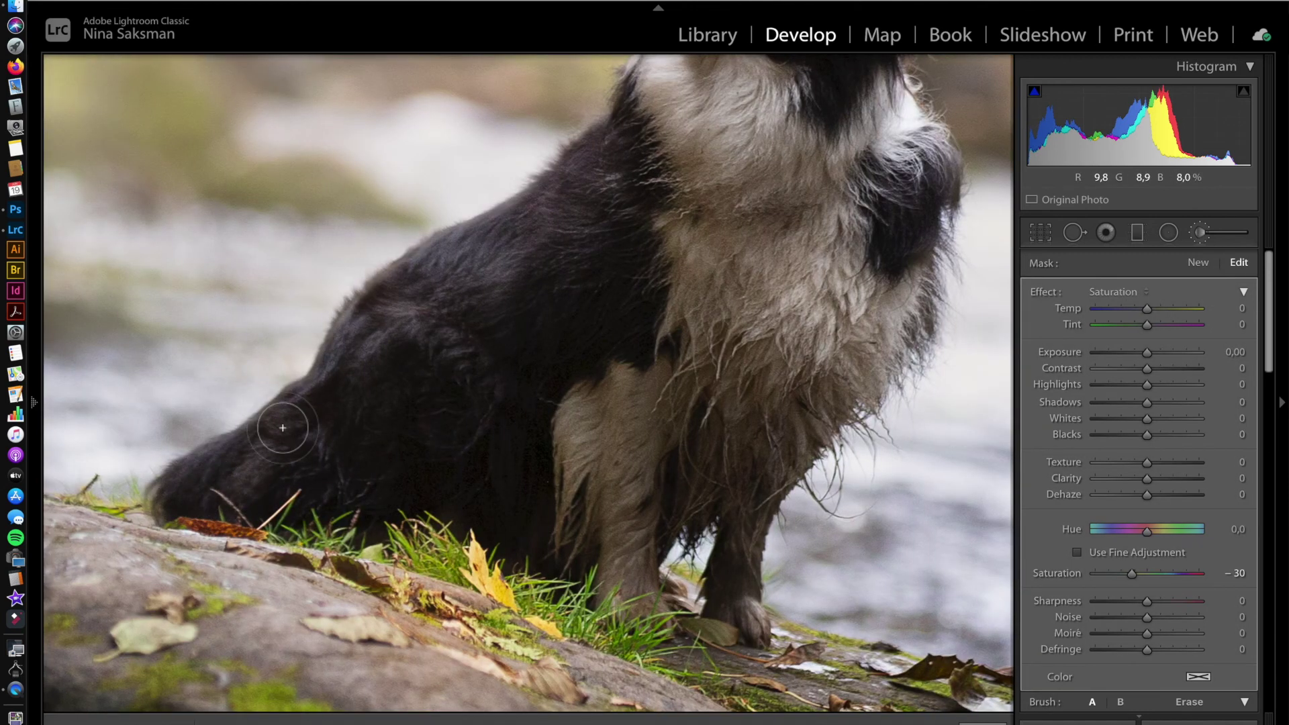
Paint the mask over the dog's back and chest and lower saturation to −36
key(o)
scroll(1164, 695, down, 3)
key(shift+bracketleft)
mouse_move(415, 293)
mouse_down()
mouse_move(605, 174)
mouse_move(627, 323)
mouse_move(527, 417)
mouse_move(371, 487)
mouse_up()
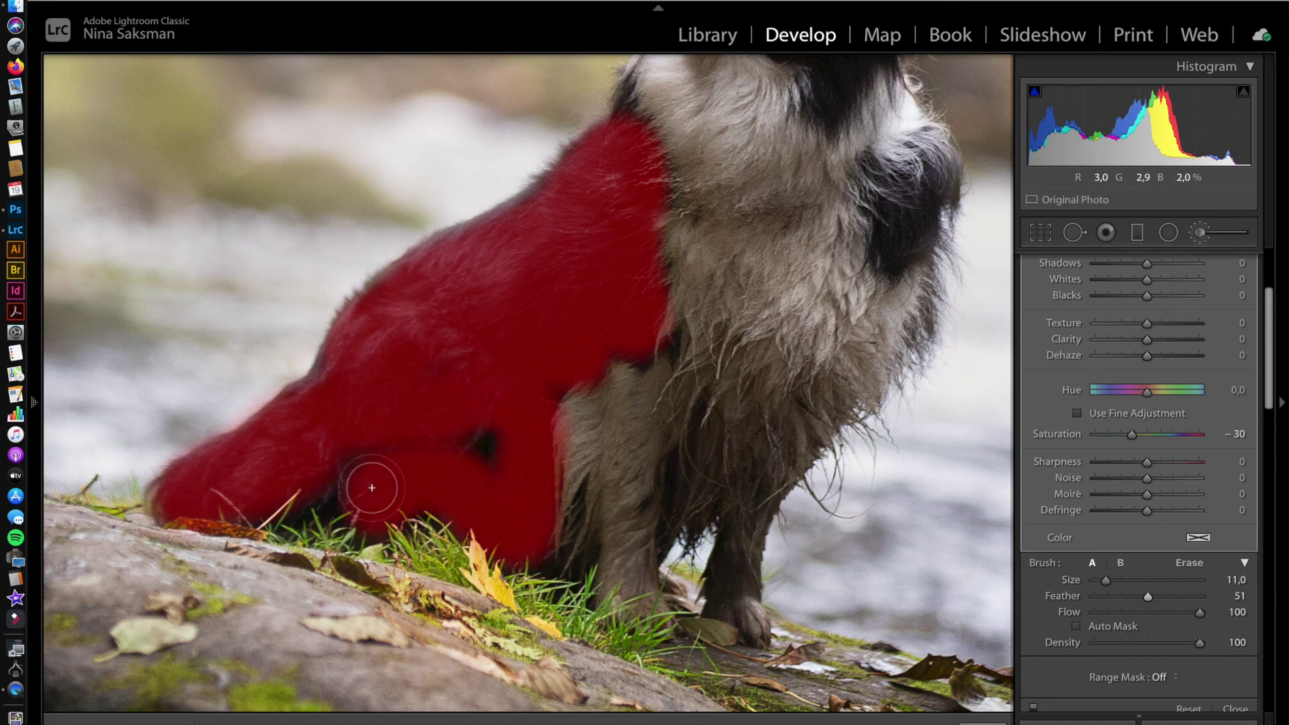
key(o)
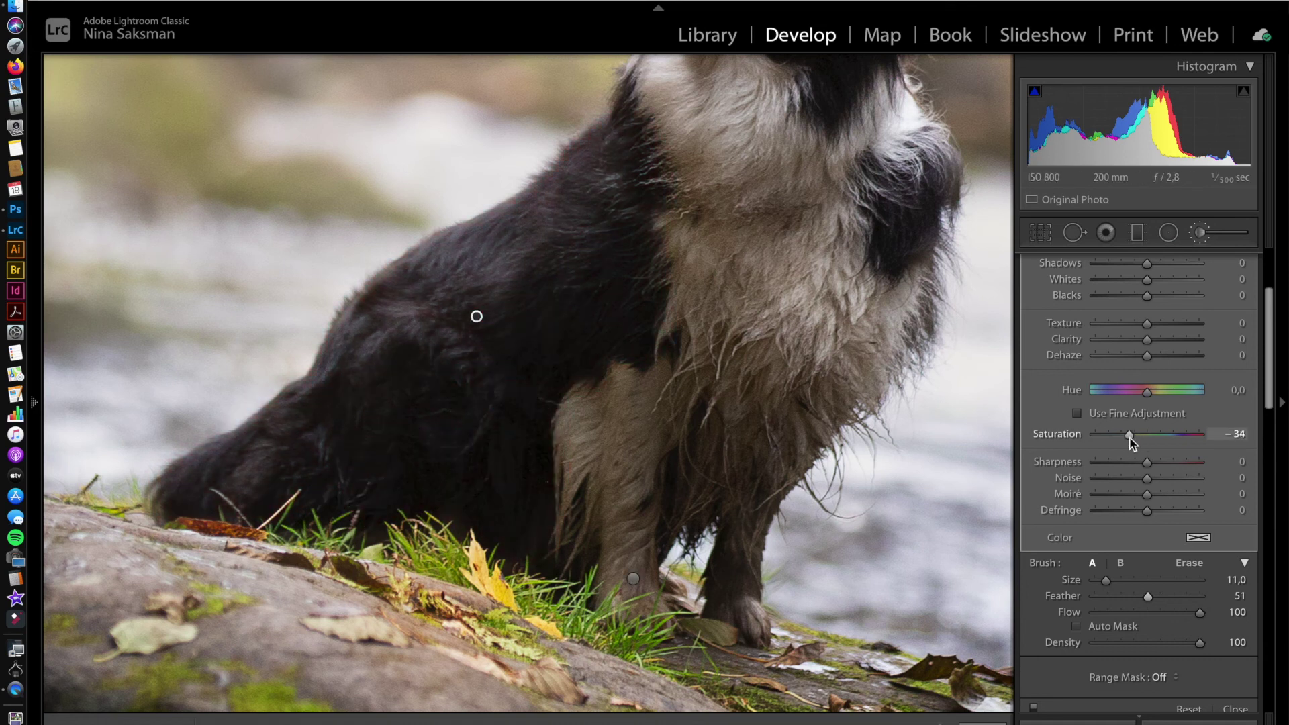
drag(1130, 435, 1129, 436)
Extend the desaturation mask down the dog's neck with a smaller brush, reaching Saturation −45
key(z)
key(bracketleft)
key(bracketleft)
key(bracketleft)
scroll(734, 287, up, 2)
scroll(661, 269, up, 2)
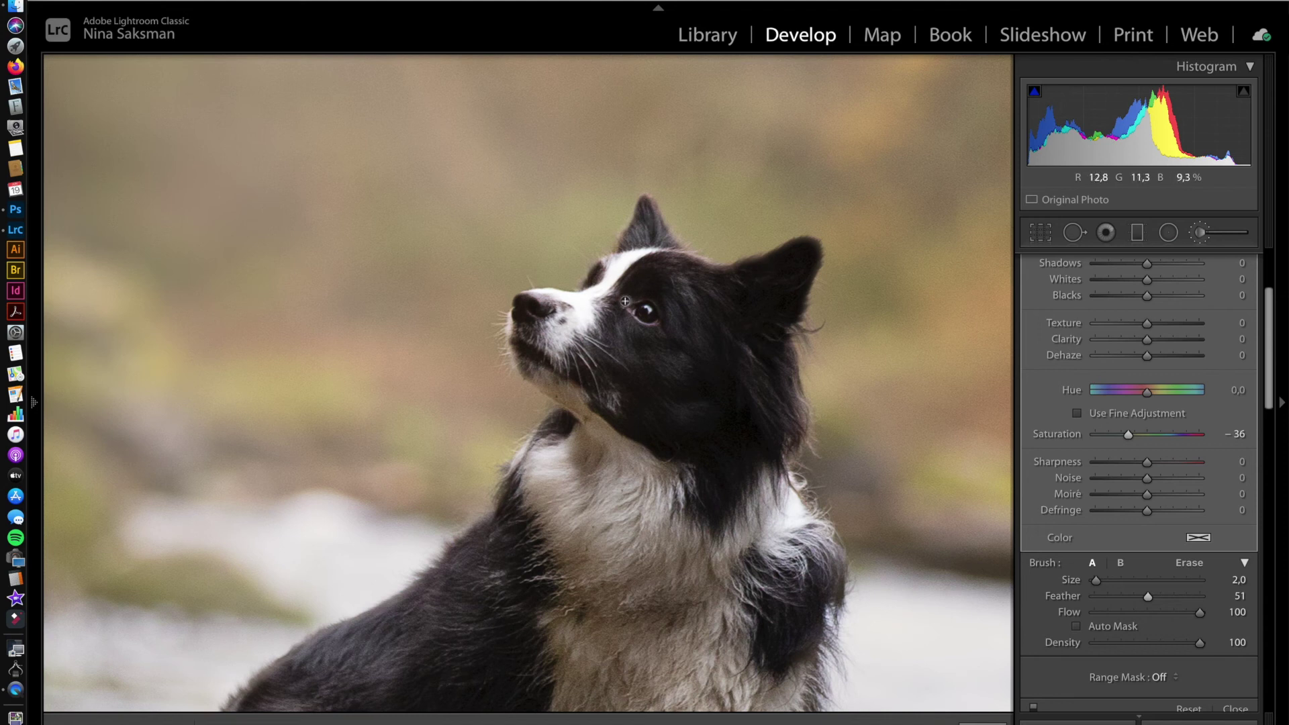
key(o)
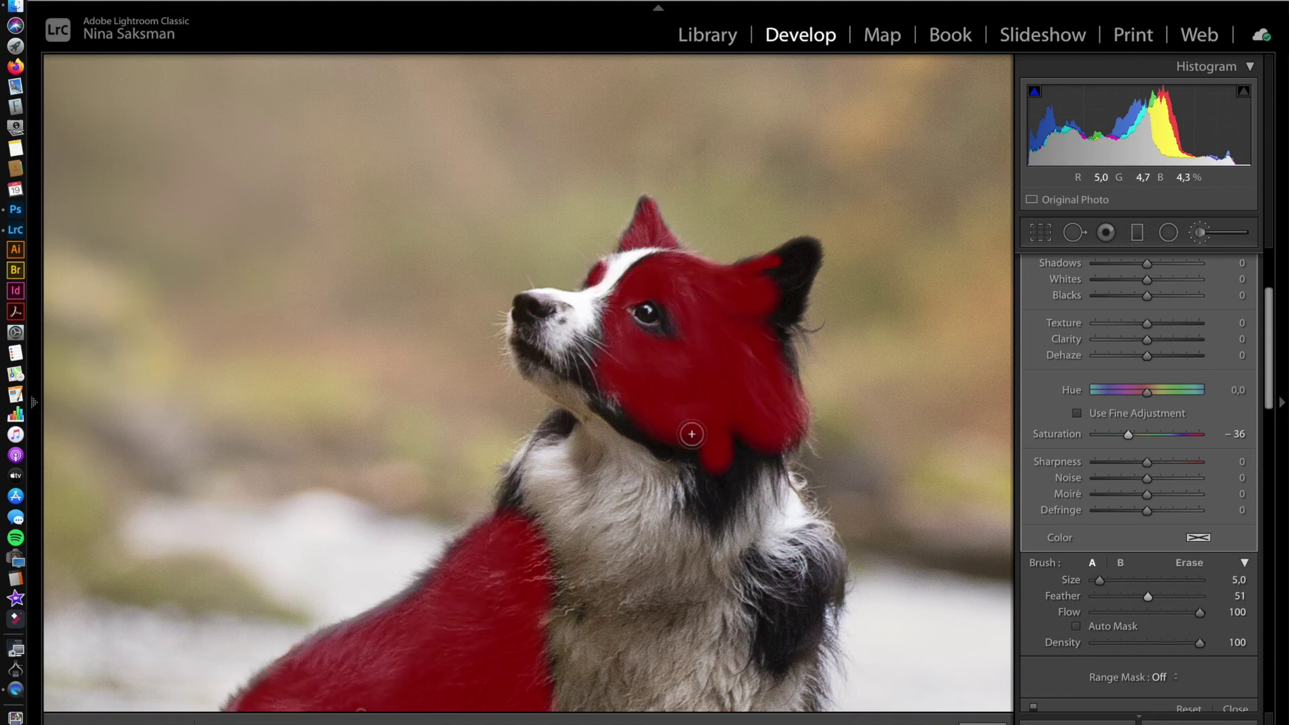
drag(691, 434, 728, 467)
key(o)
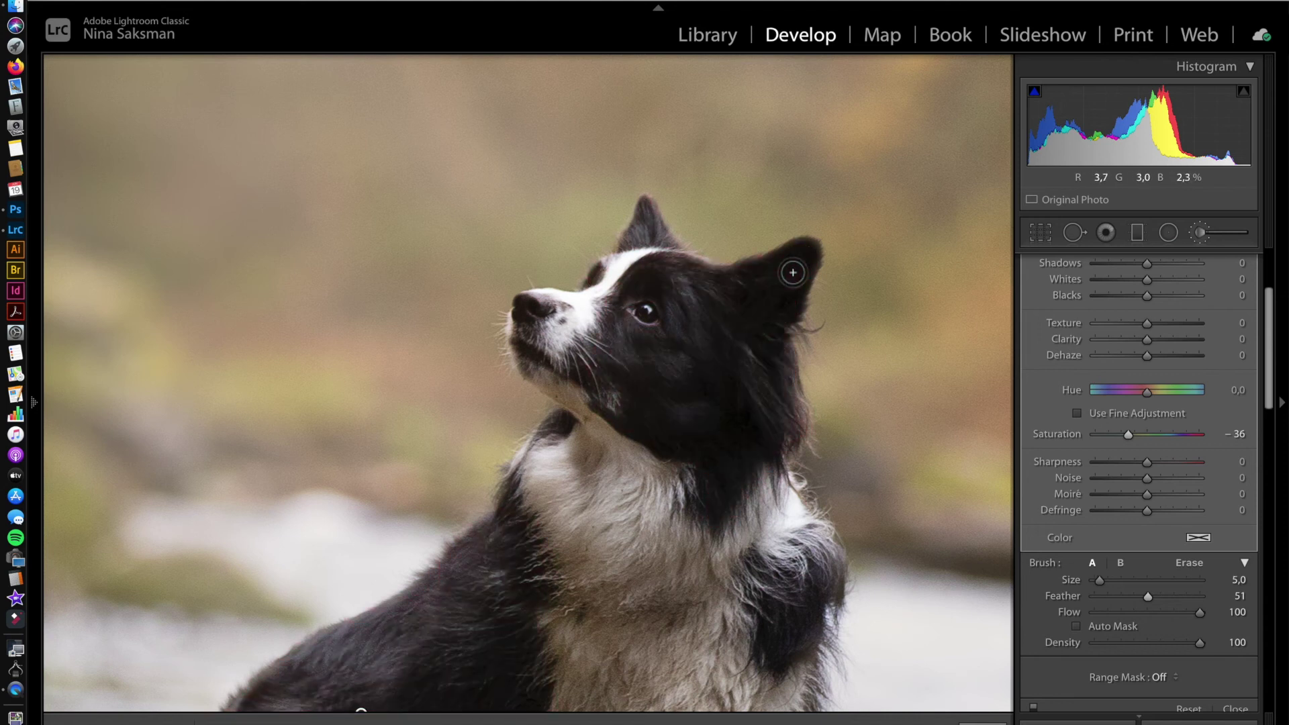
click(752, 388)
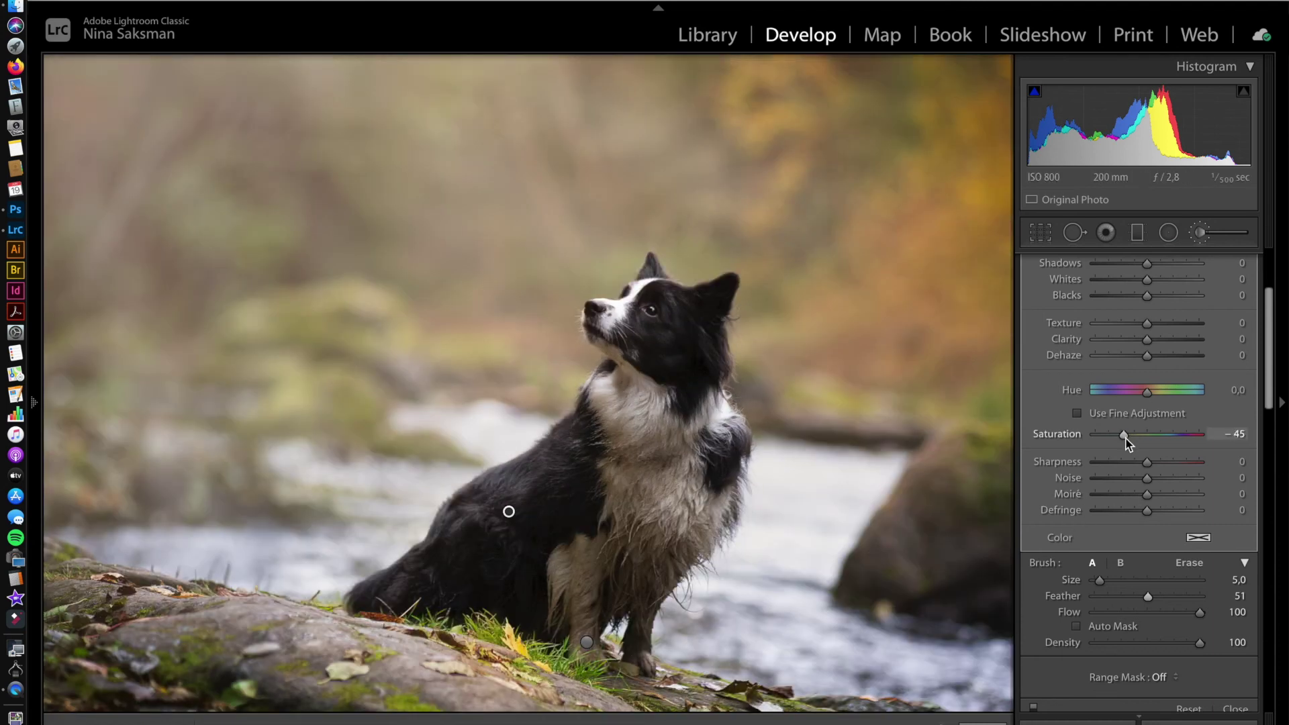
key(Escape)
click(1142, 292)
Reduce the highlights on the dog's white muzzle with a Highlights brush at −28
click(1143, 192)
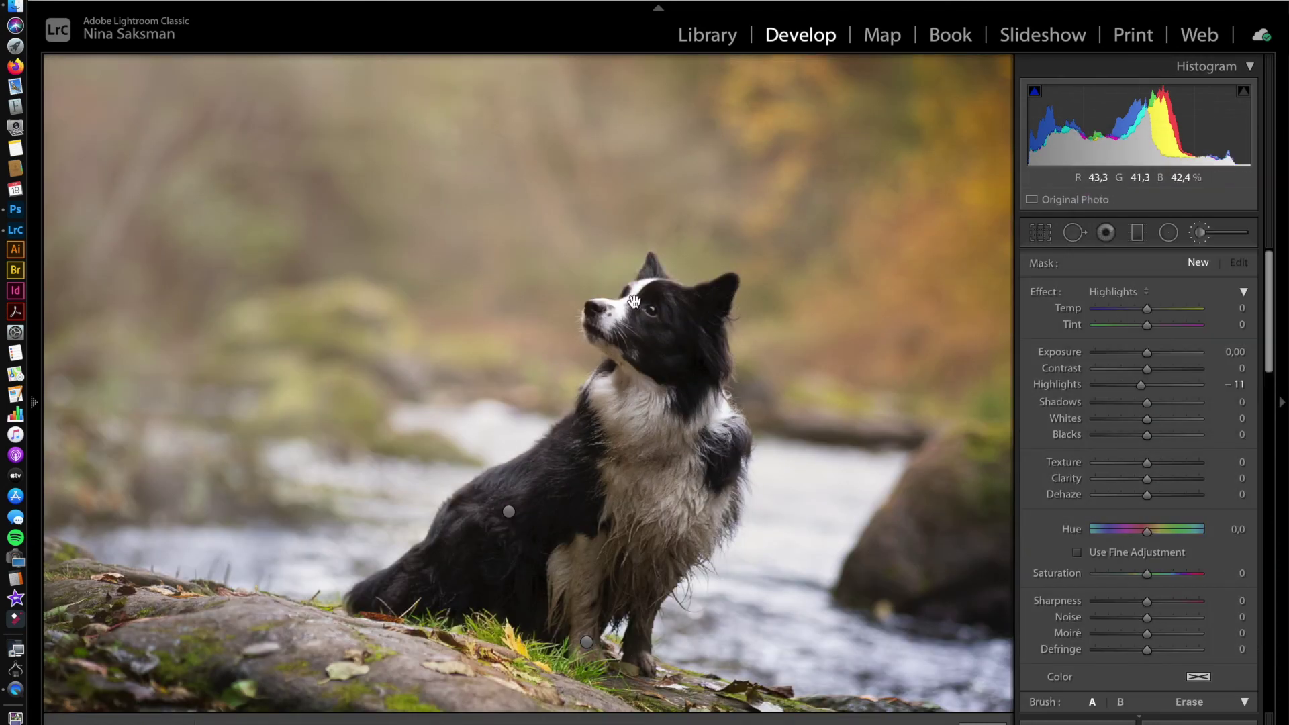
click(634, 302)
click(481, 314)
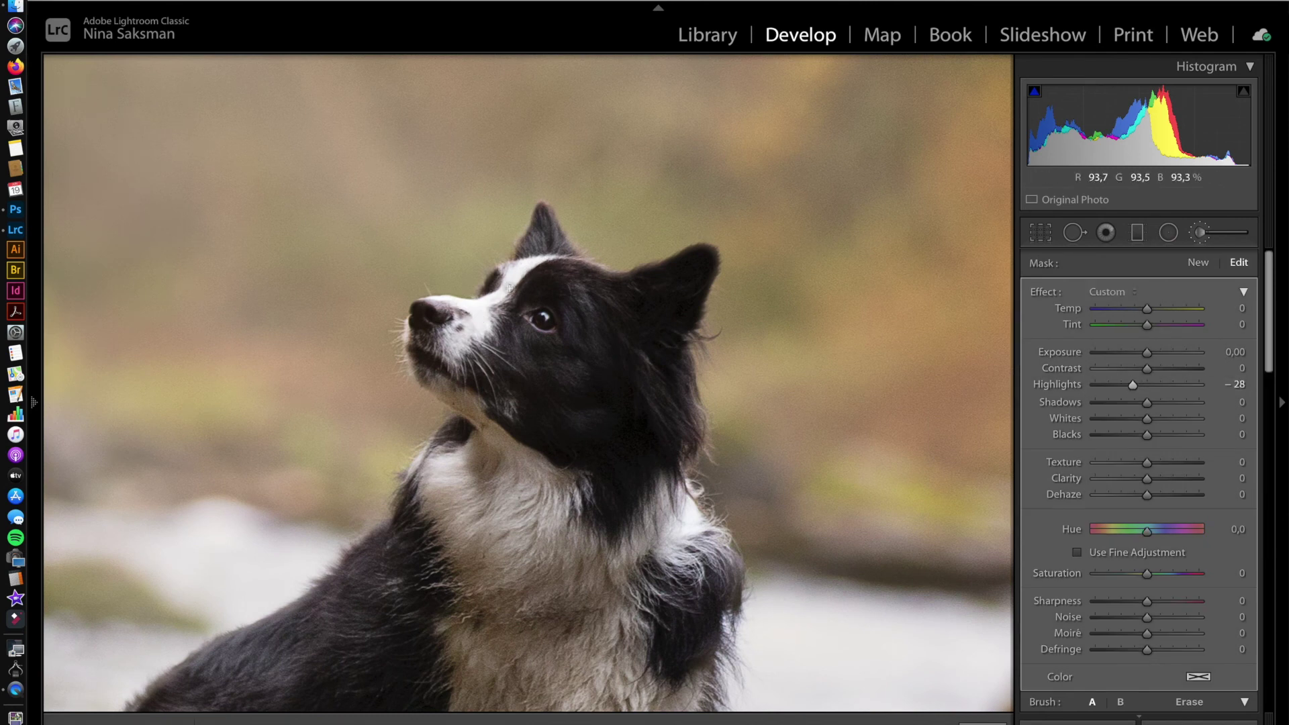
click(1113, 291)
click(1108, 262)
key(z)
Paint a Clarity 16, Contrast 10 brush into the dog's eye
click(326, 153)
click(1198, 263)
click(1113, 292)
click(1149, 373)
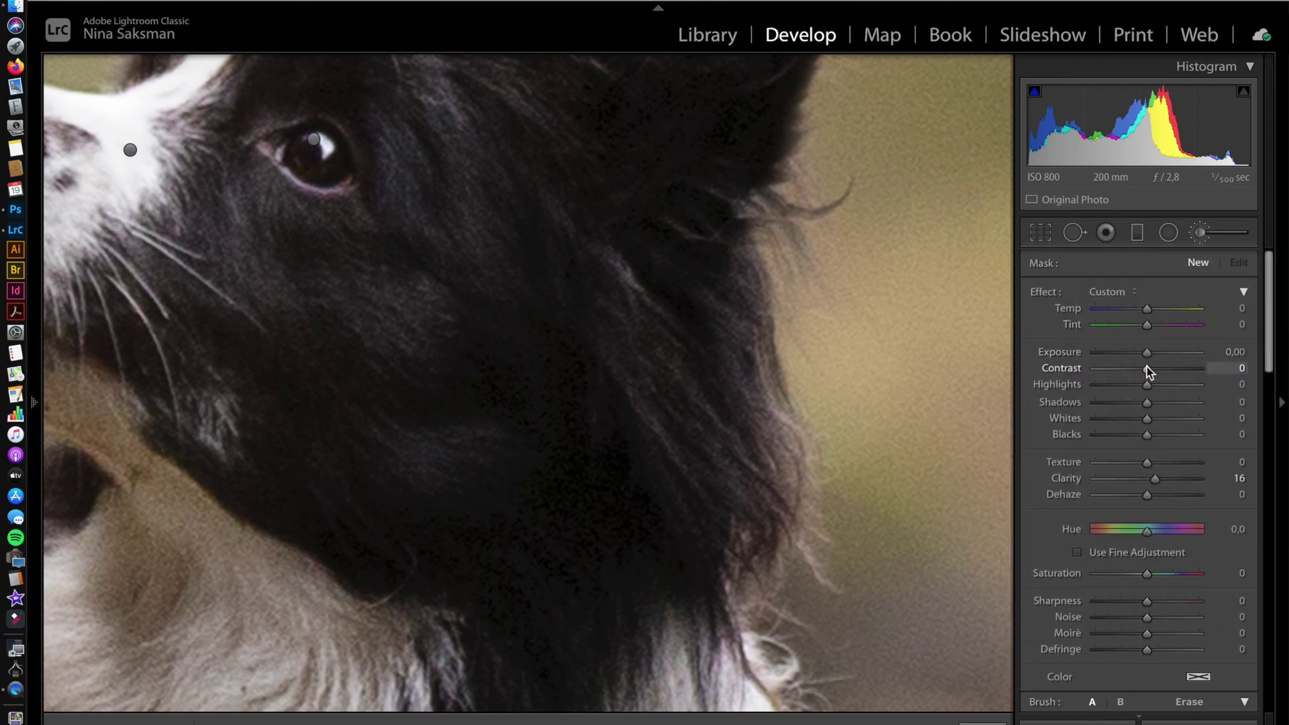
drag(292, 156, 342, 153)
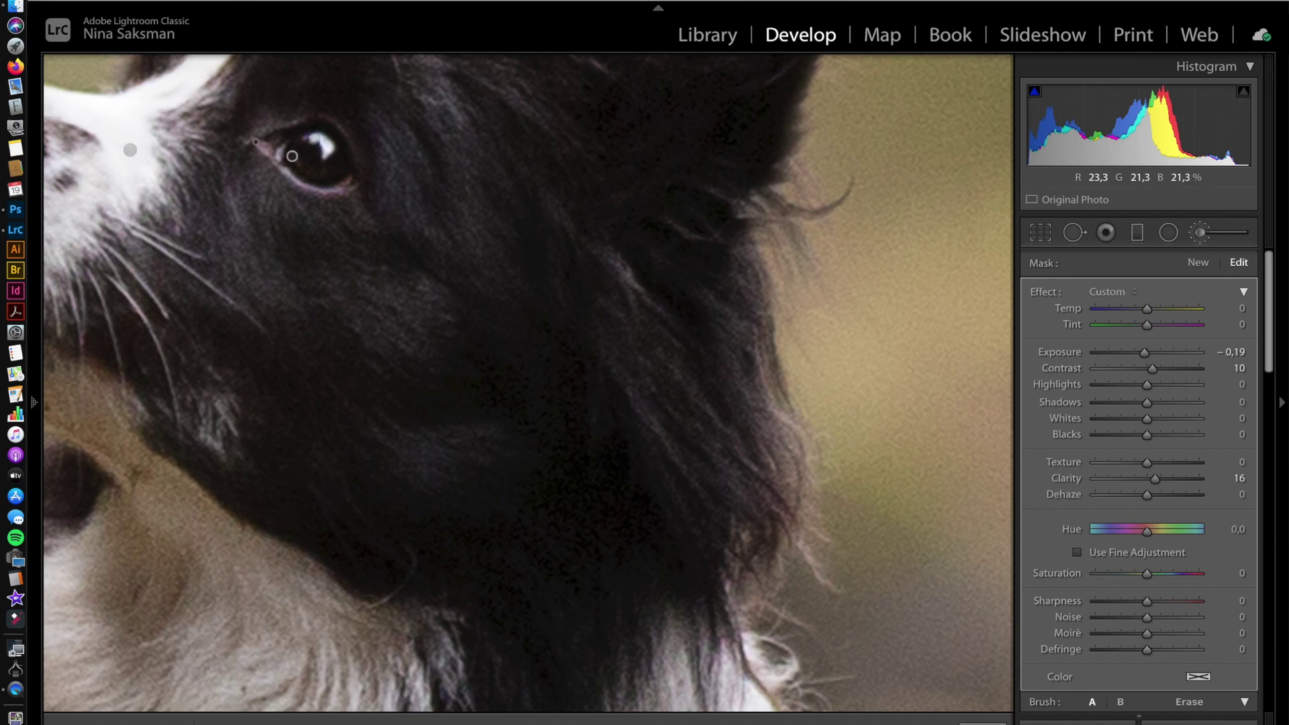
click(1112, 292)
click(1115, 337)
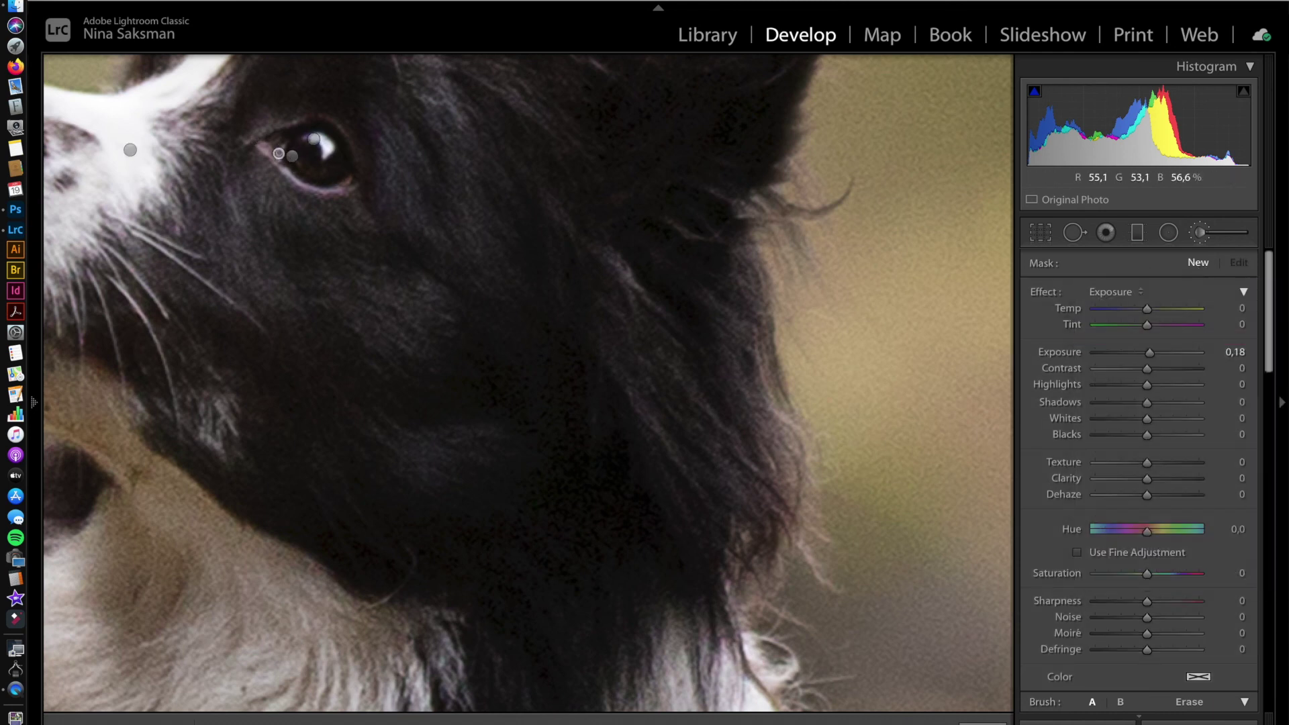
click(1169, 233)
Draw a radial filter over the upper-left background with Exposure 0.18 and Dehaze −13
key(z)
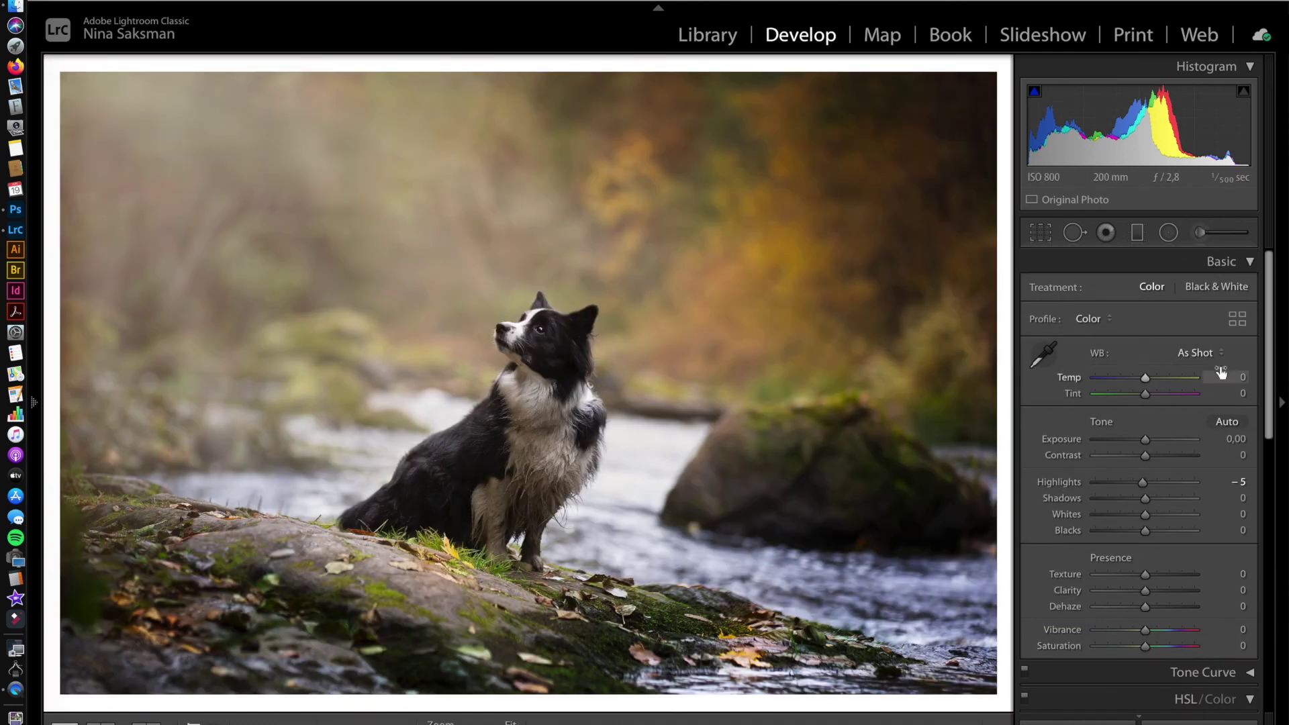
click(1112, 292)
click(1134, 438)
mouse_move(485, 241)
mouse_down()
mouse_move(724, 601)
mouse_move(692, 510)
mouse_up()
drag(1147, 353, 1154, 357)
Erase the radial glow from the dog's head and neck with a feather-42 brush
key(shift+t)
scroll(1192, 687, down, 5)
drag(1155, 566, 1111, 549)
key(o)
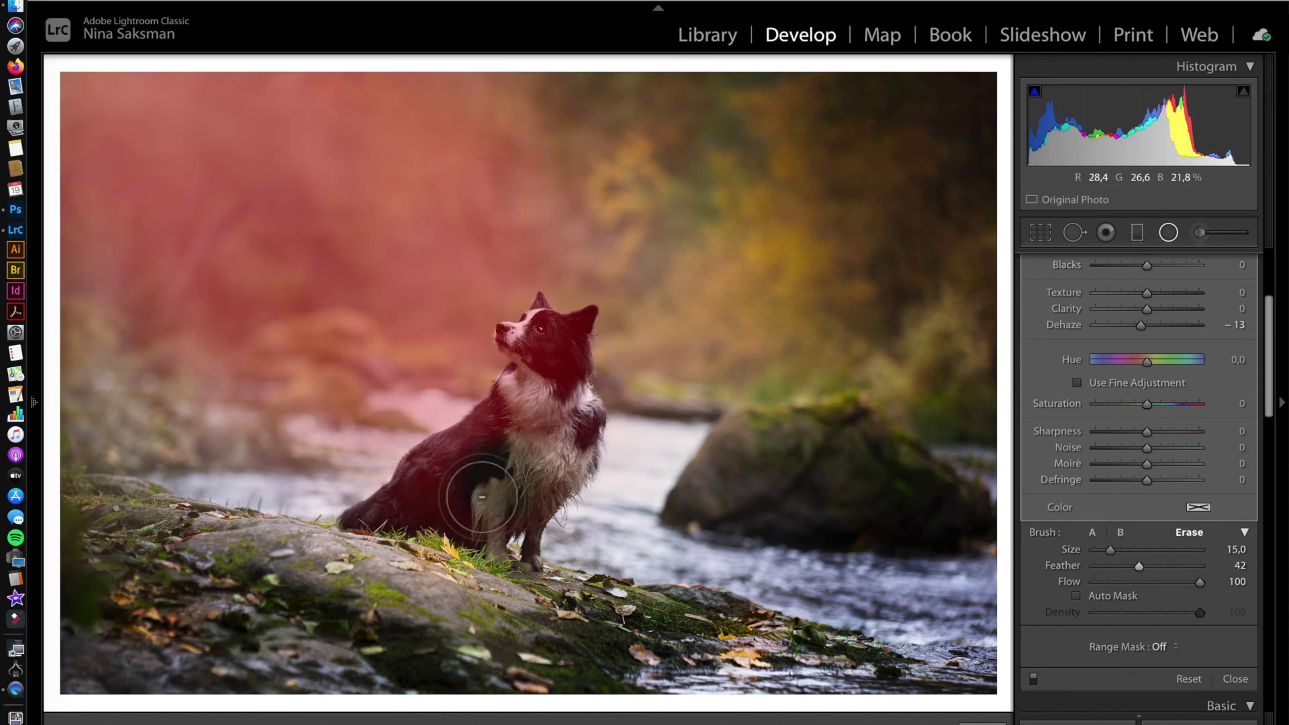
scroll(457, 514, down, 7)
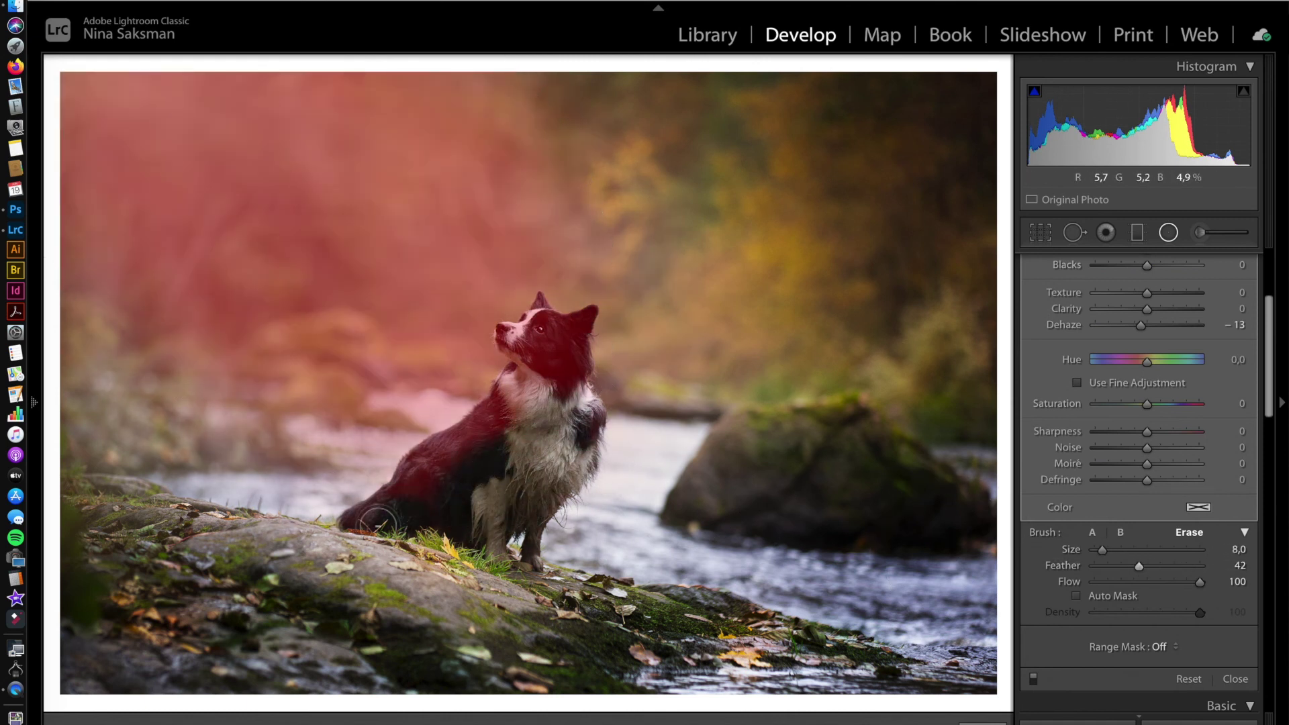
key(z)
key(ctrl+minus)
scroll(722, 448, up, 7)
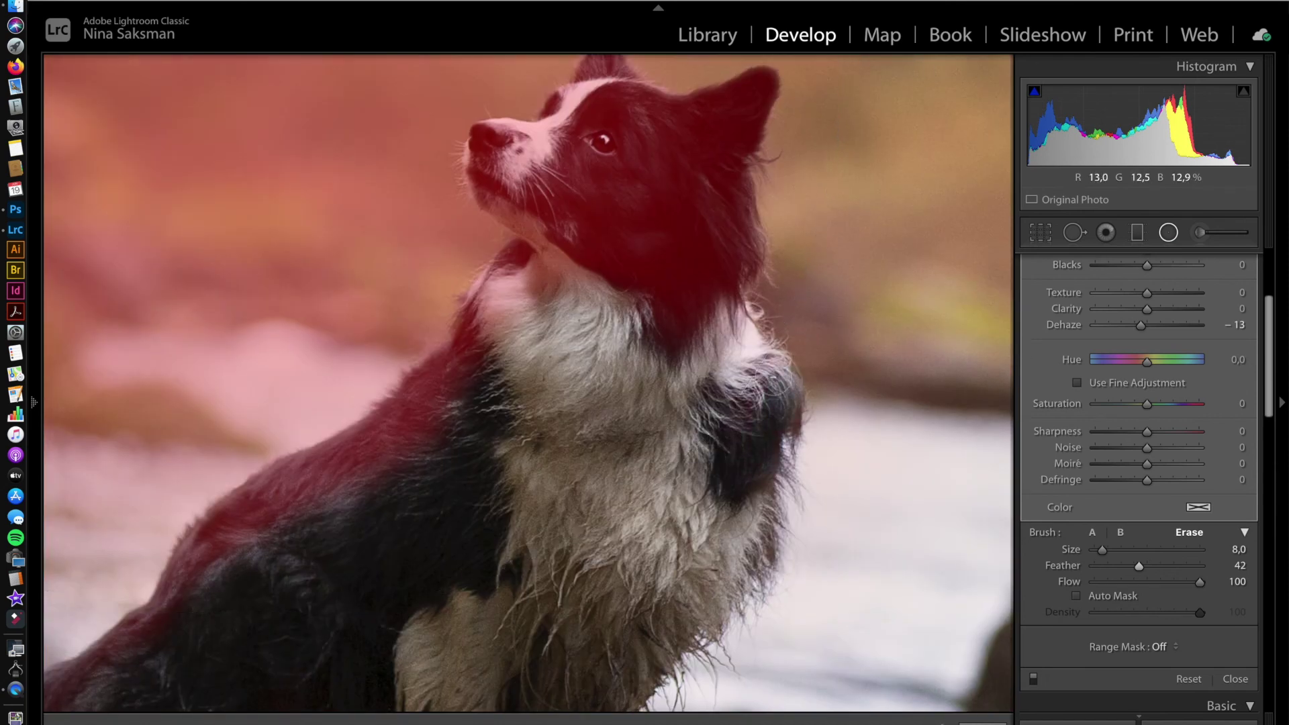
mouse_move(722, 449)
mouse_down()
mouse_move(705, 259)
mouse_move(657, 296)
mouse_move(575, 196)
mouse_move(675, 157)
mouse_up()
With Auto Mask on, erase the glow from the dog's nose and white head fur
scroll(706, 128, down, 9)
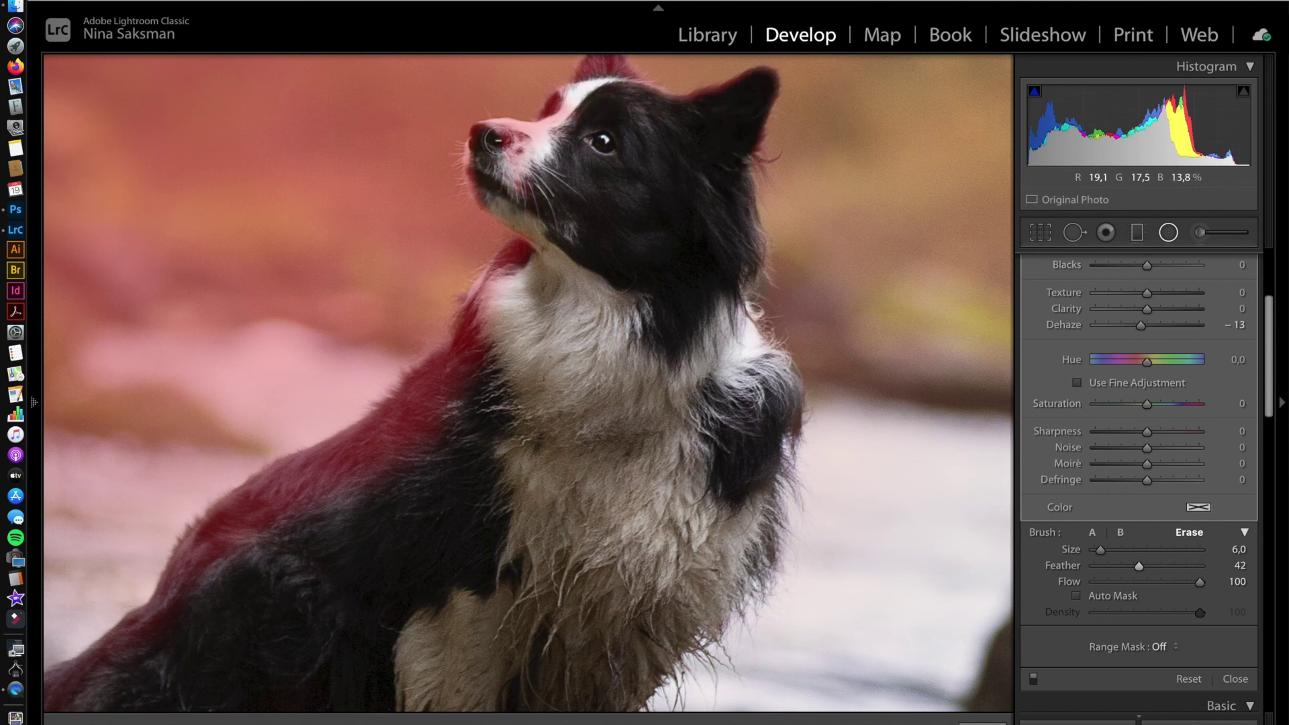
click(1077, 596)
key(super+equal)
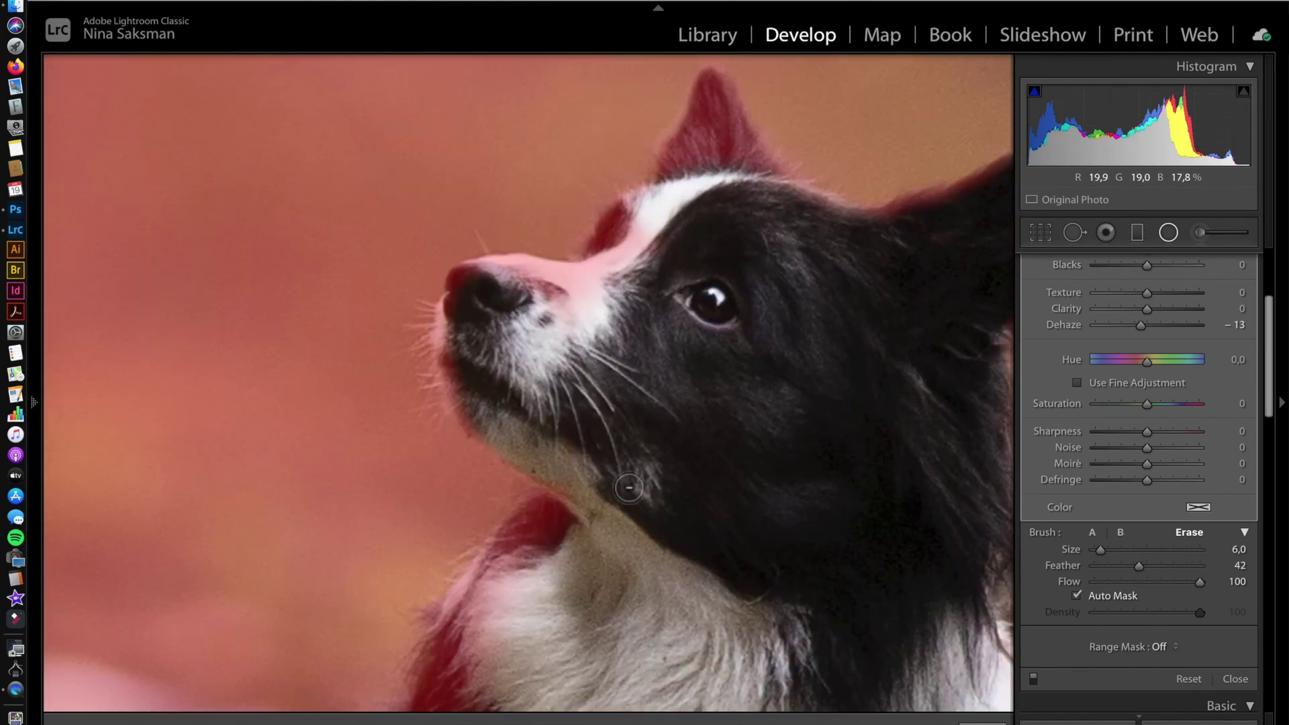
drag(452, 318, 477, 275)
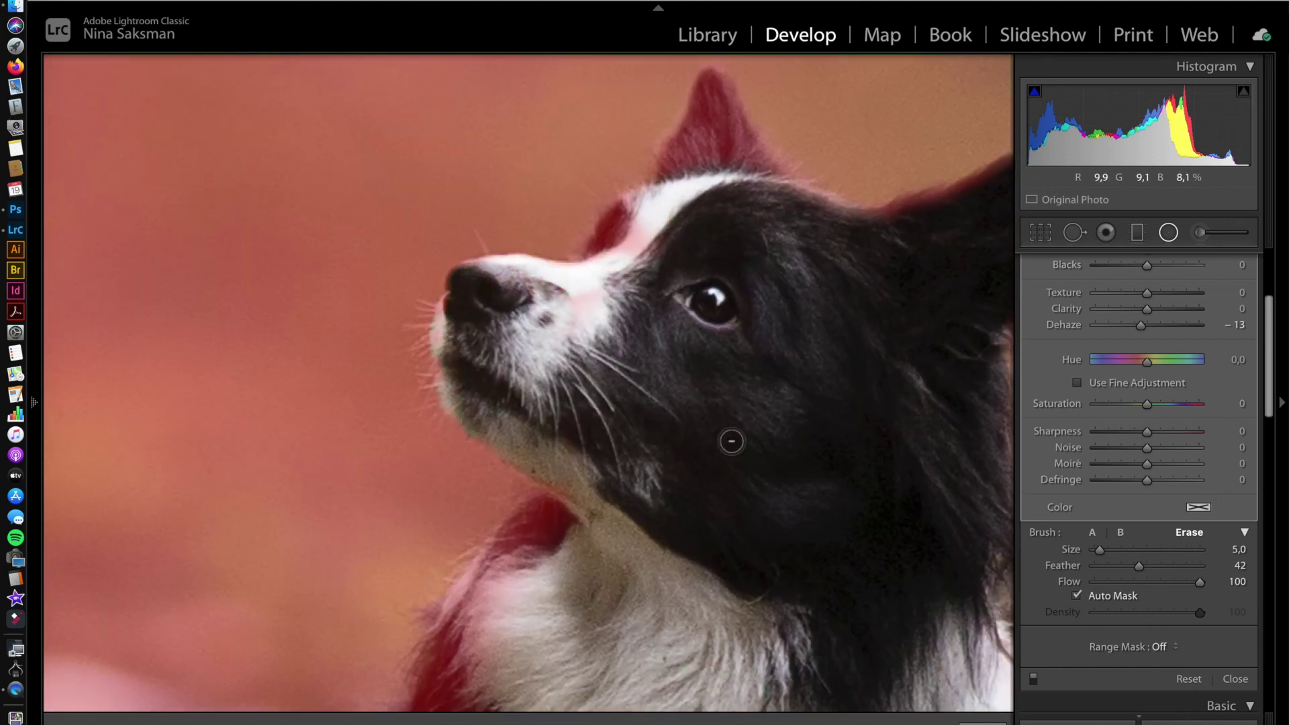
scroll(667, 235, up, 3)
drag(667, 235, 623, 238)
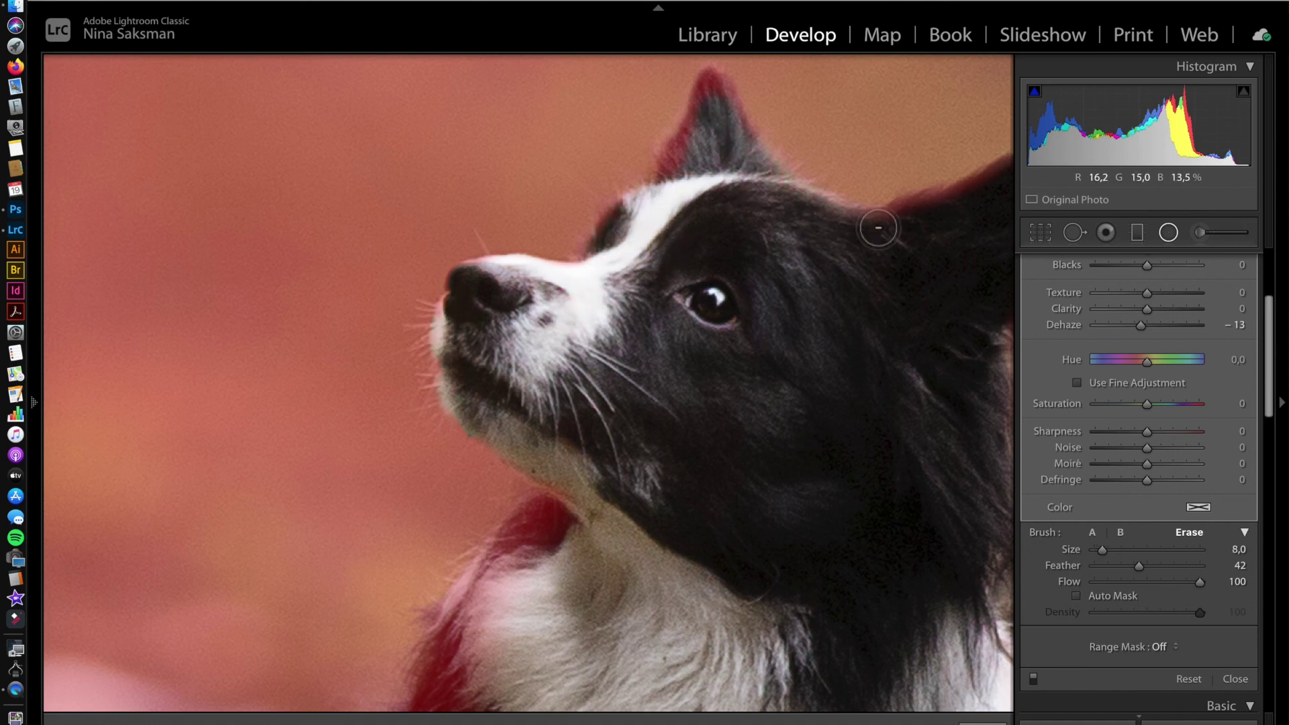
key(z)
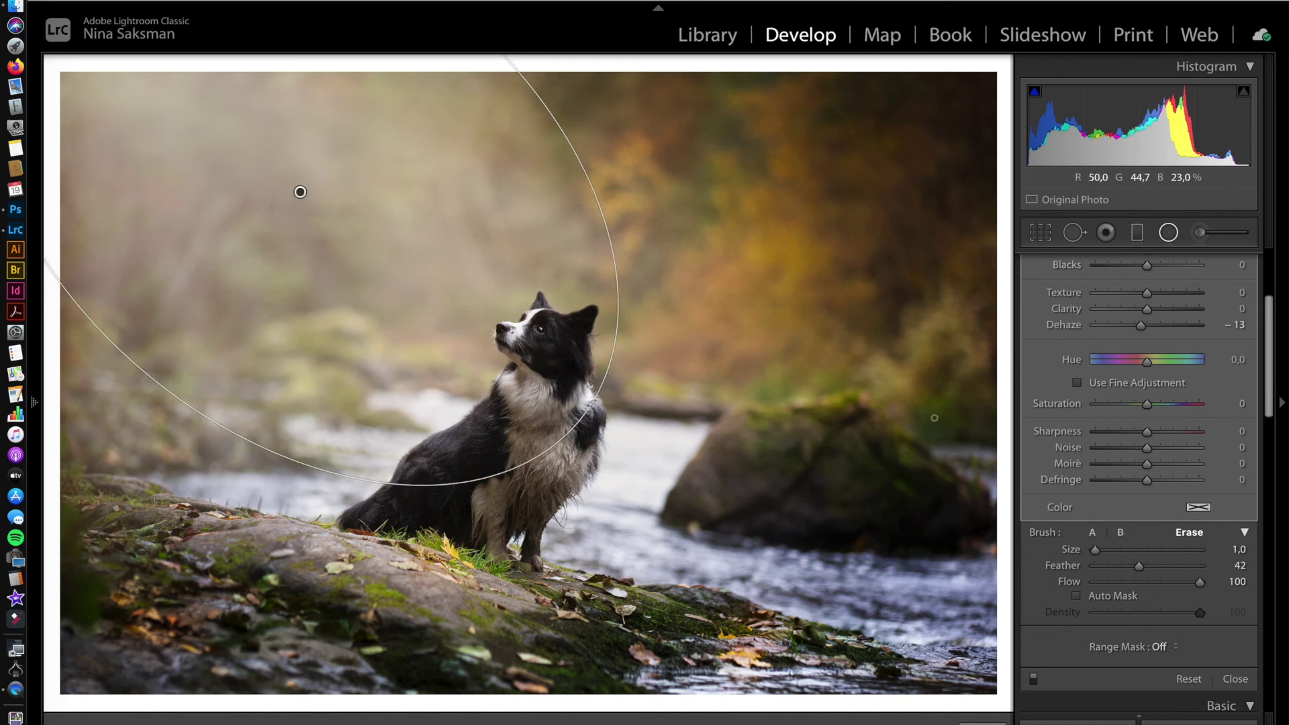
scroll(1175, 285, up, 5)
click(1191, 262)
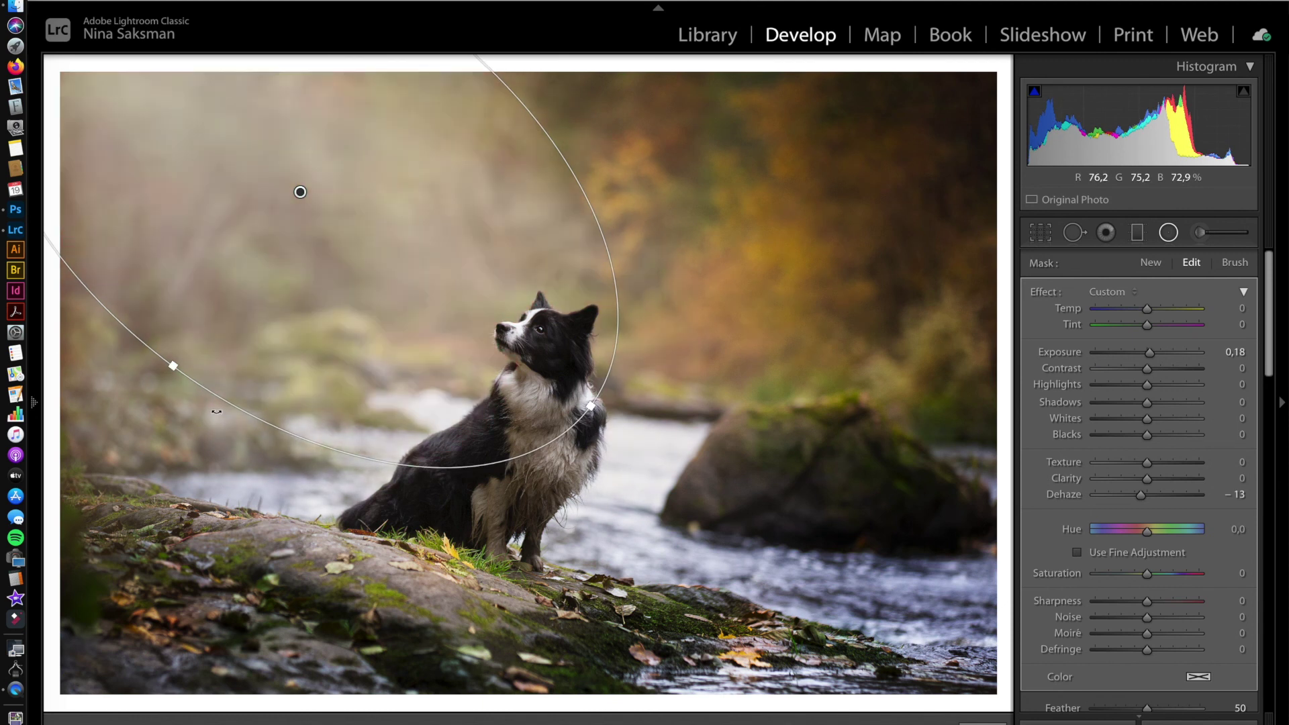
key(shift+m)
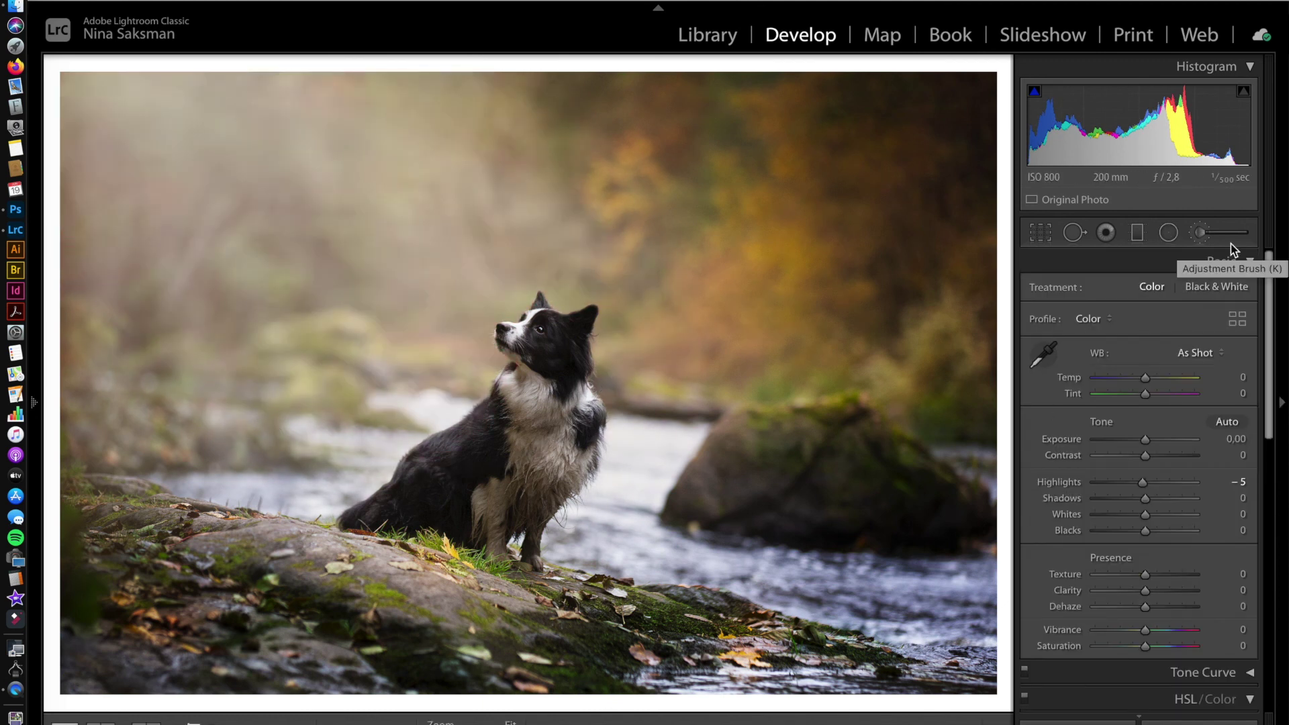
Load the next riverside dog photo from the filmstrip
key(Right)
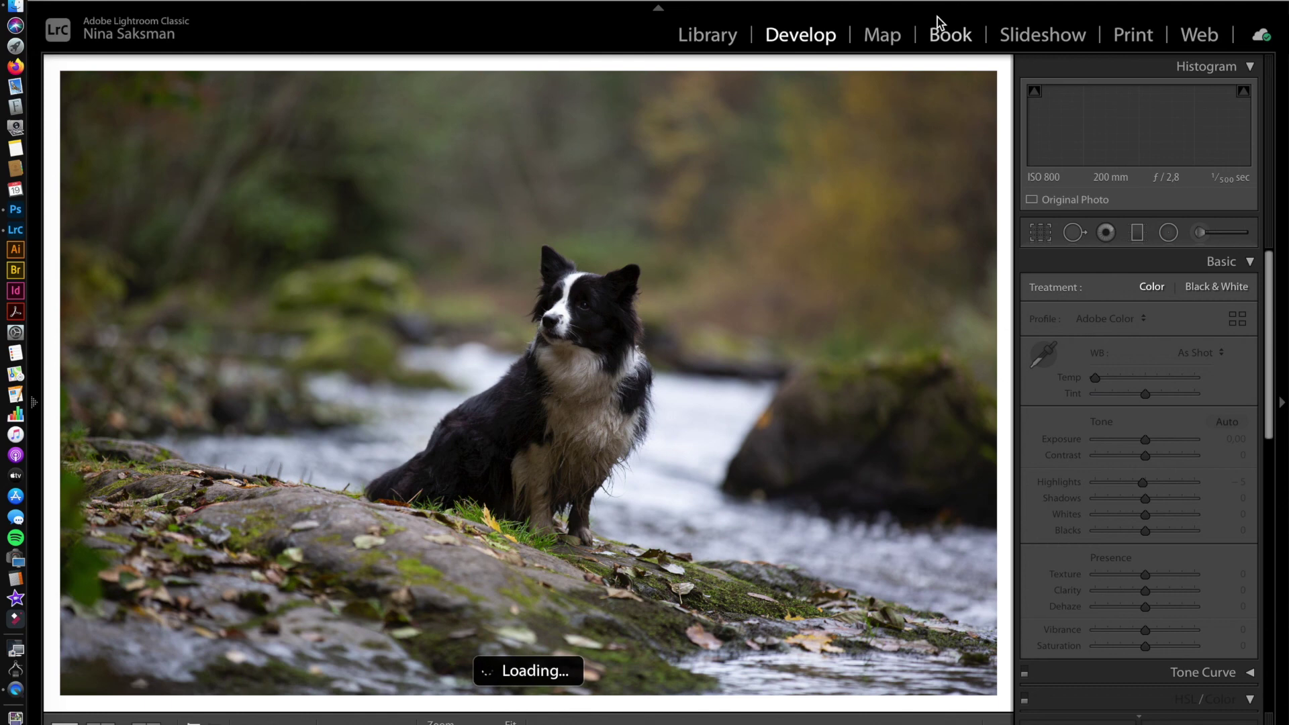